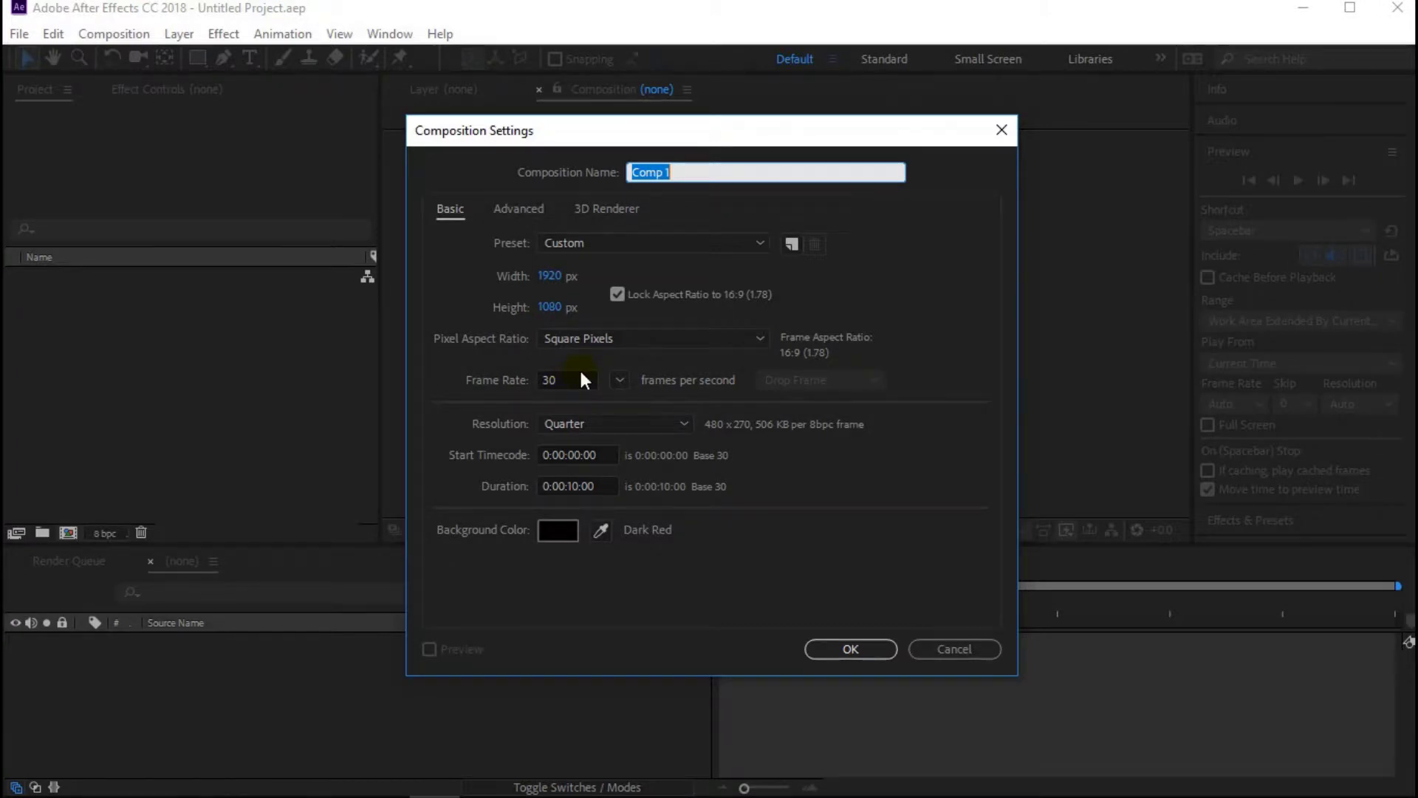
# - Name the new composition "intro Comp" and set its frame rate to 24 frames per second
pyautogui.click(716, 170)
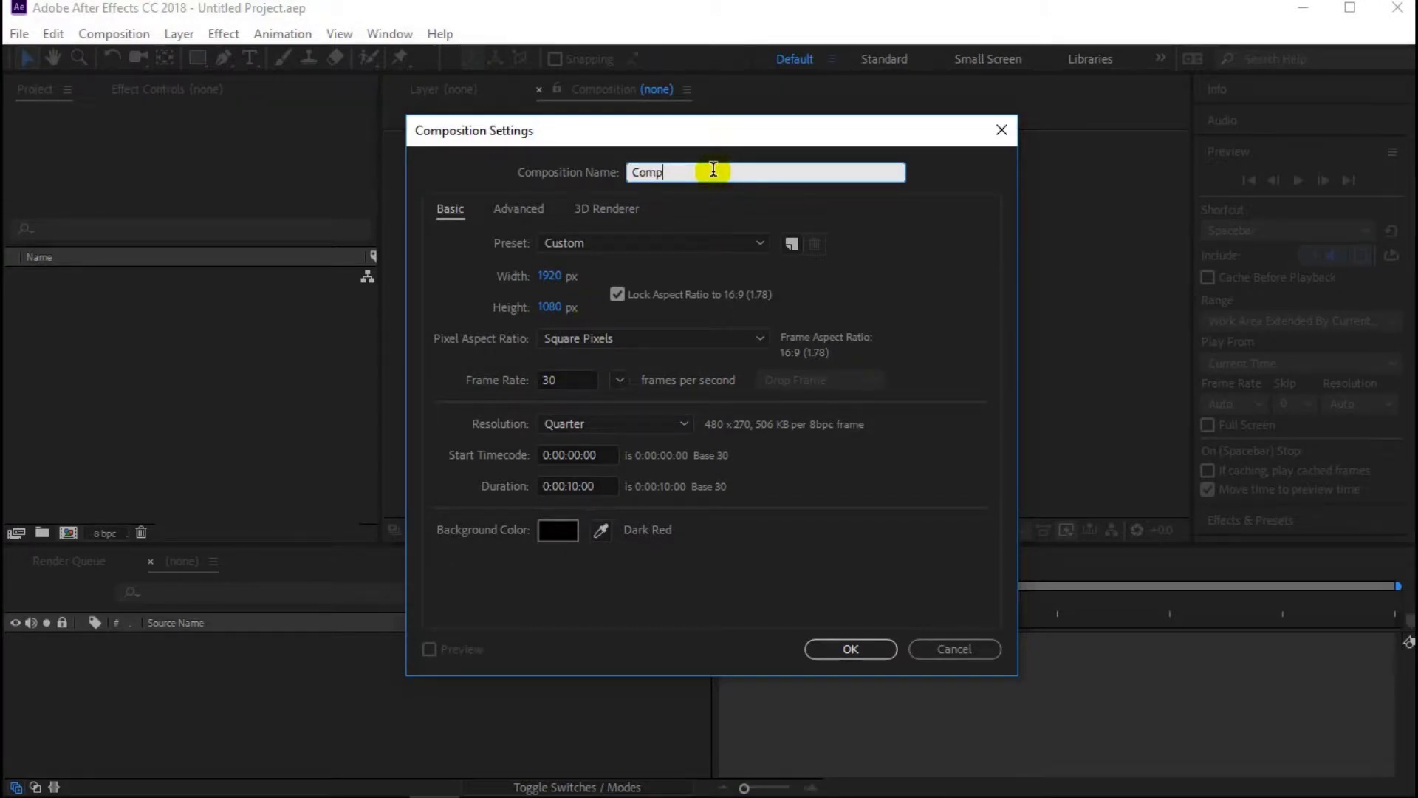
pyautogui.click(634, 172)
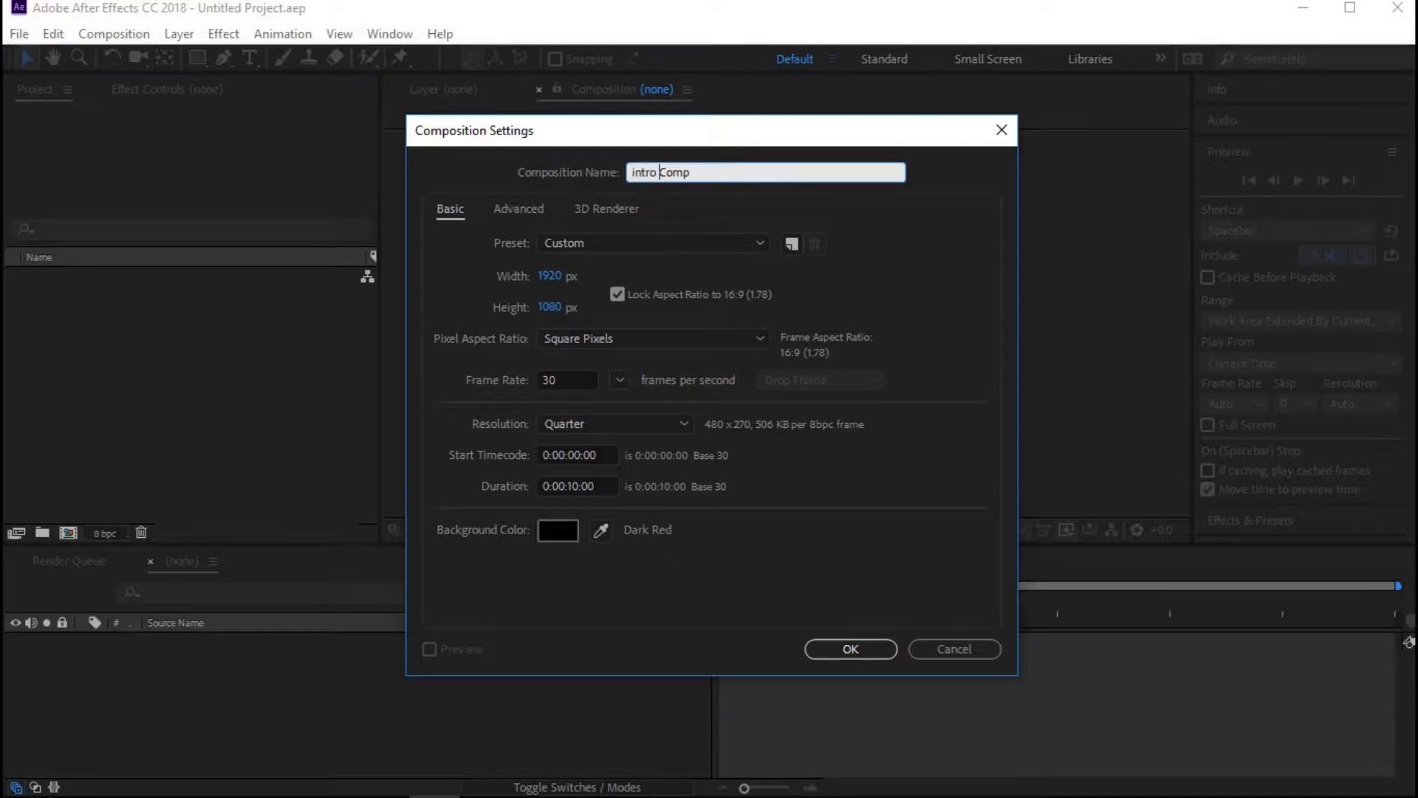
pyautogui.click(580, 378)
pyautogui.write('24')
# - Set the composition's background color to white and create the composition
pyautogui.click(565, 531)
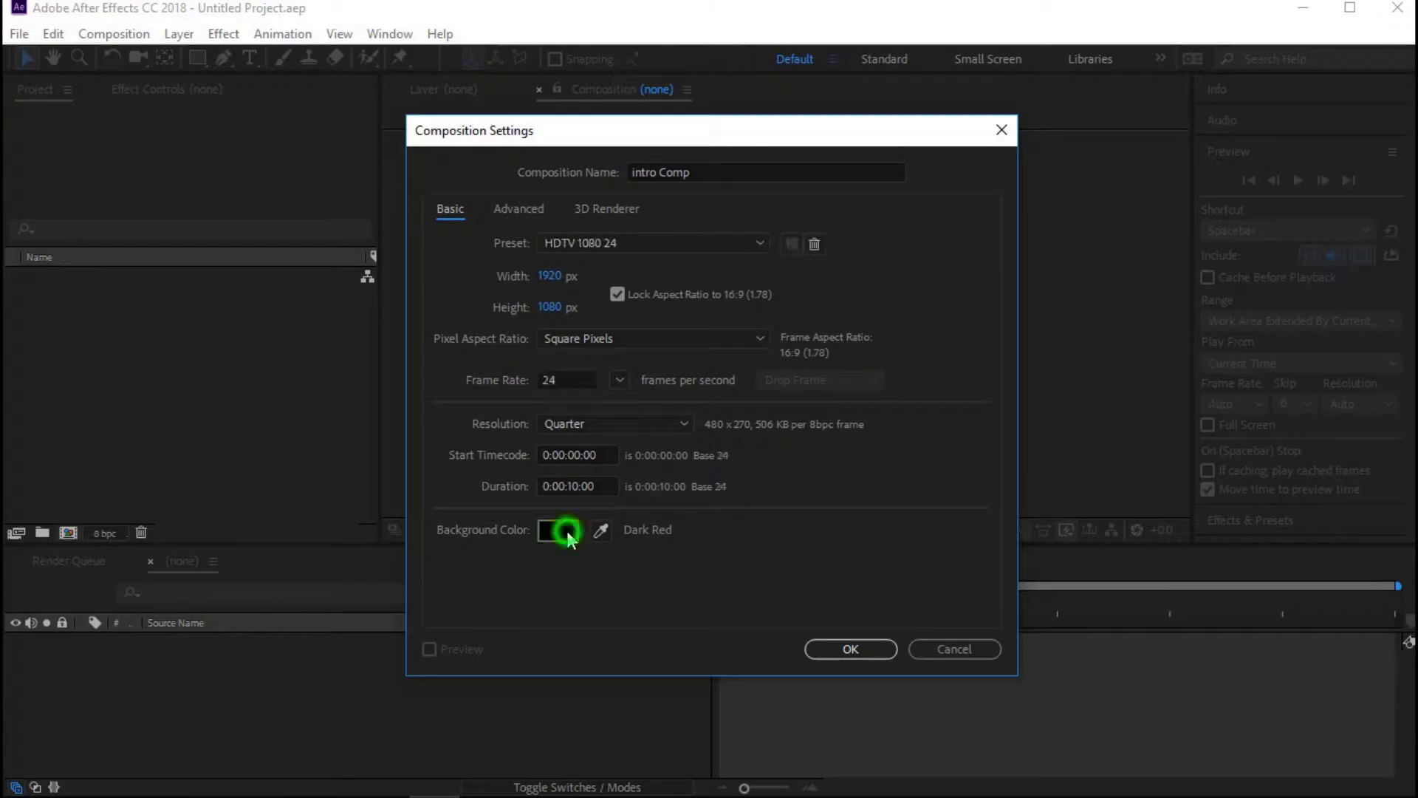
pyautogui.click(840, 202)
pyautogui.click(1291, 203)
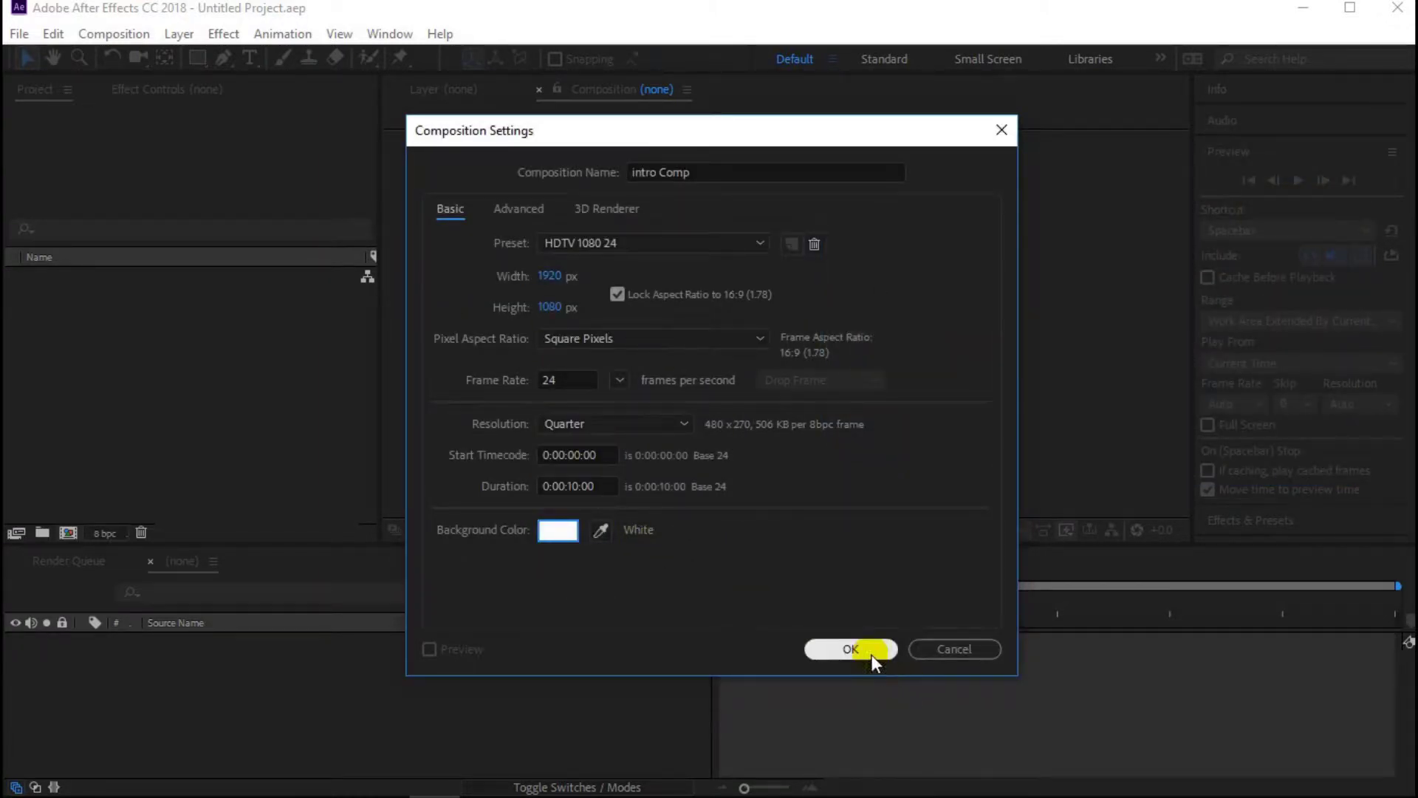
pyautogui.click(870, 650)
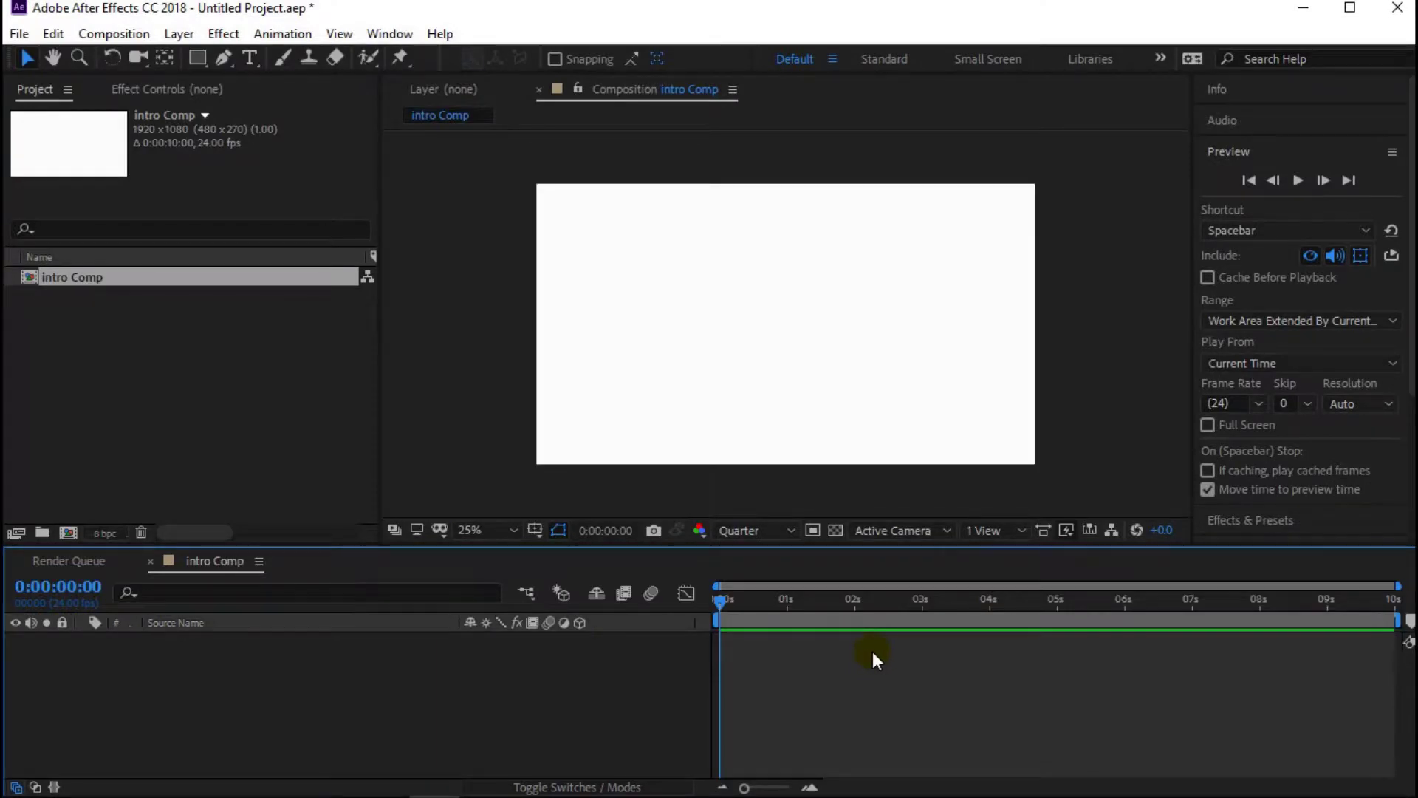
# - Create a black 1920 x 1080 px solid layer named "bg"
pyautogui.rightClick(272, 668)
pyautogui.moveTo(421, 446)
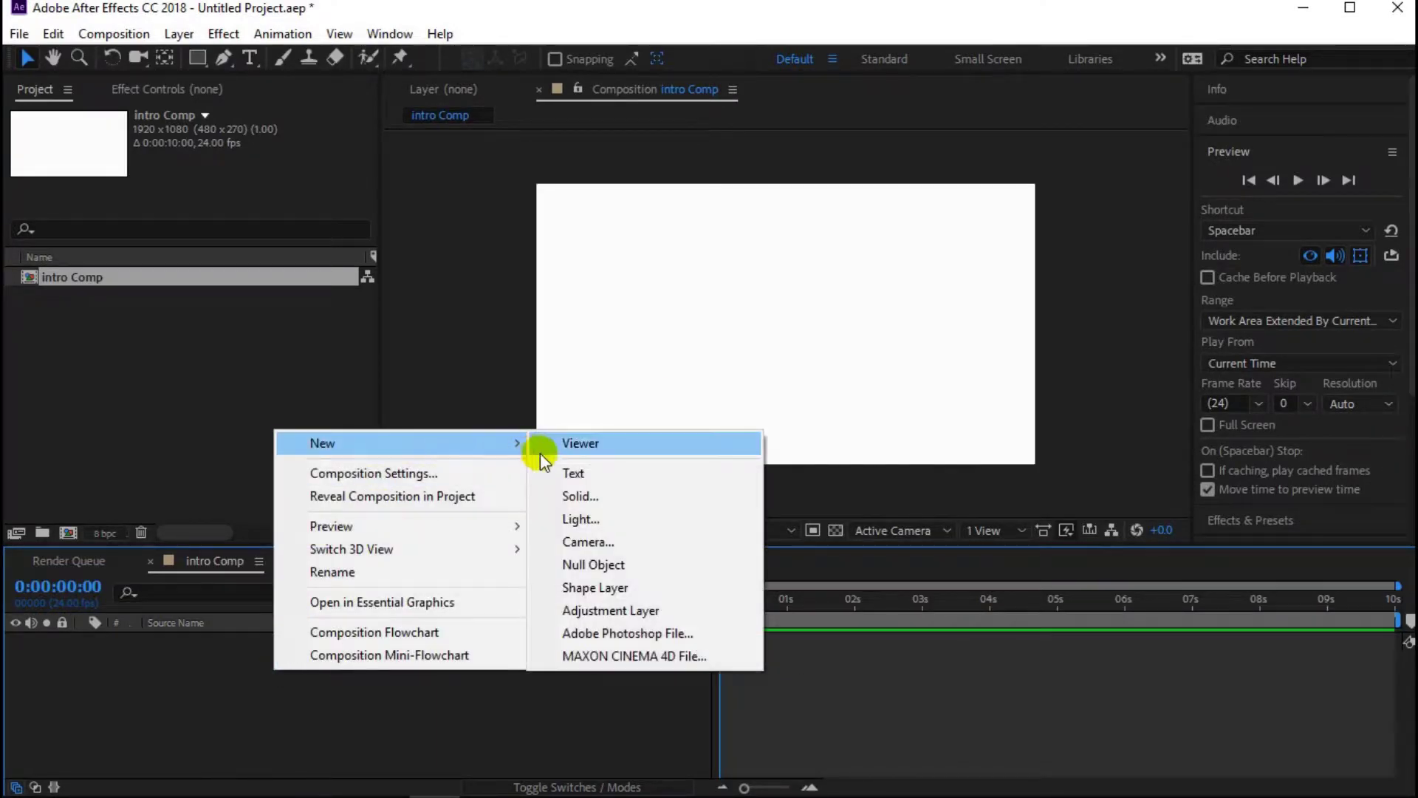
pyautogui.click(570, 497)
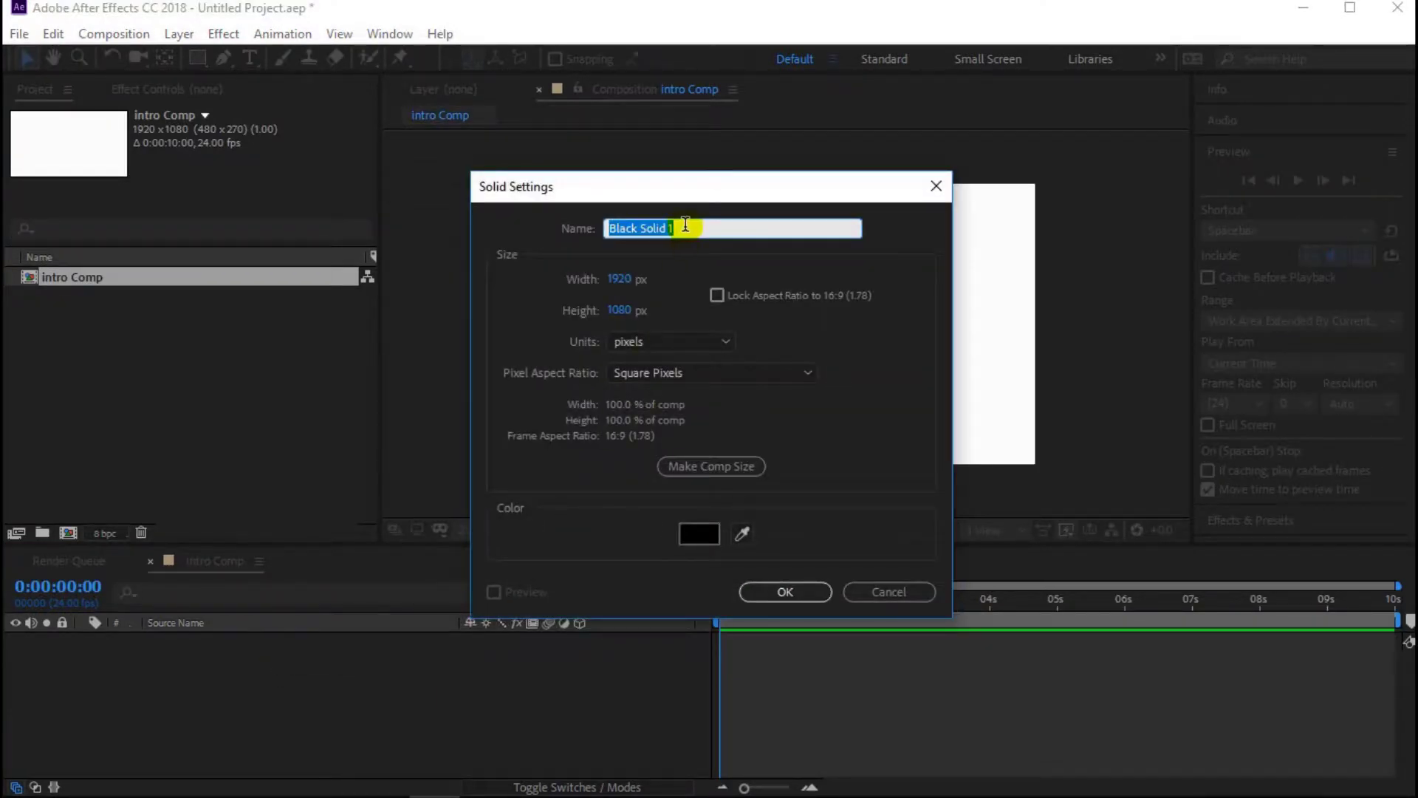
pyautogui.write('bg')
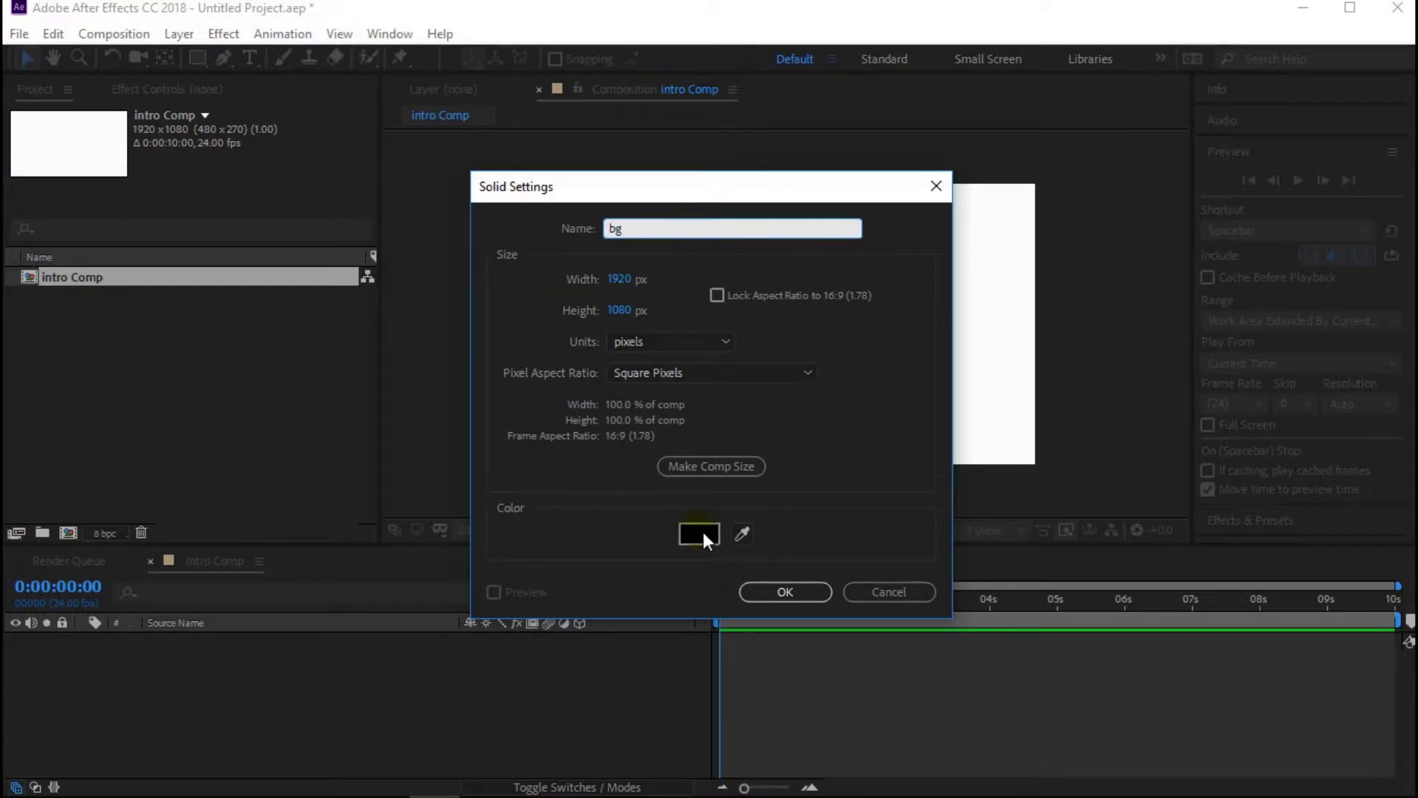
pyautogui.click(786, 591)
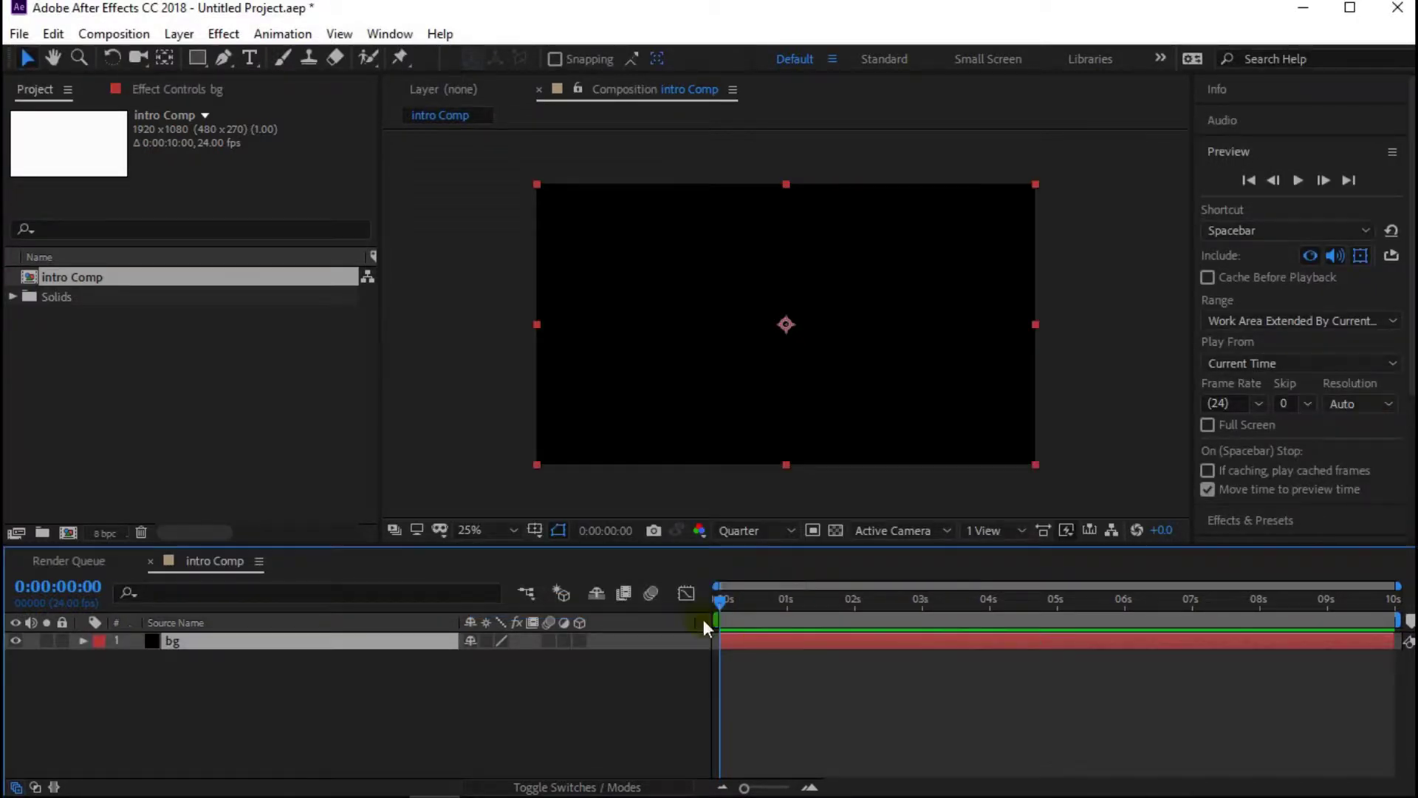
# - Create a white 1920 x 1080 px solid layer named "circle anime" above the bg layer
pyautogui.click(339, 694)
pyautogui.rightClick(305, 685)
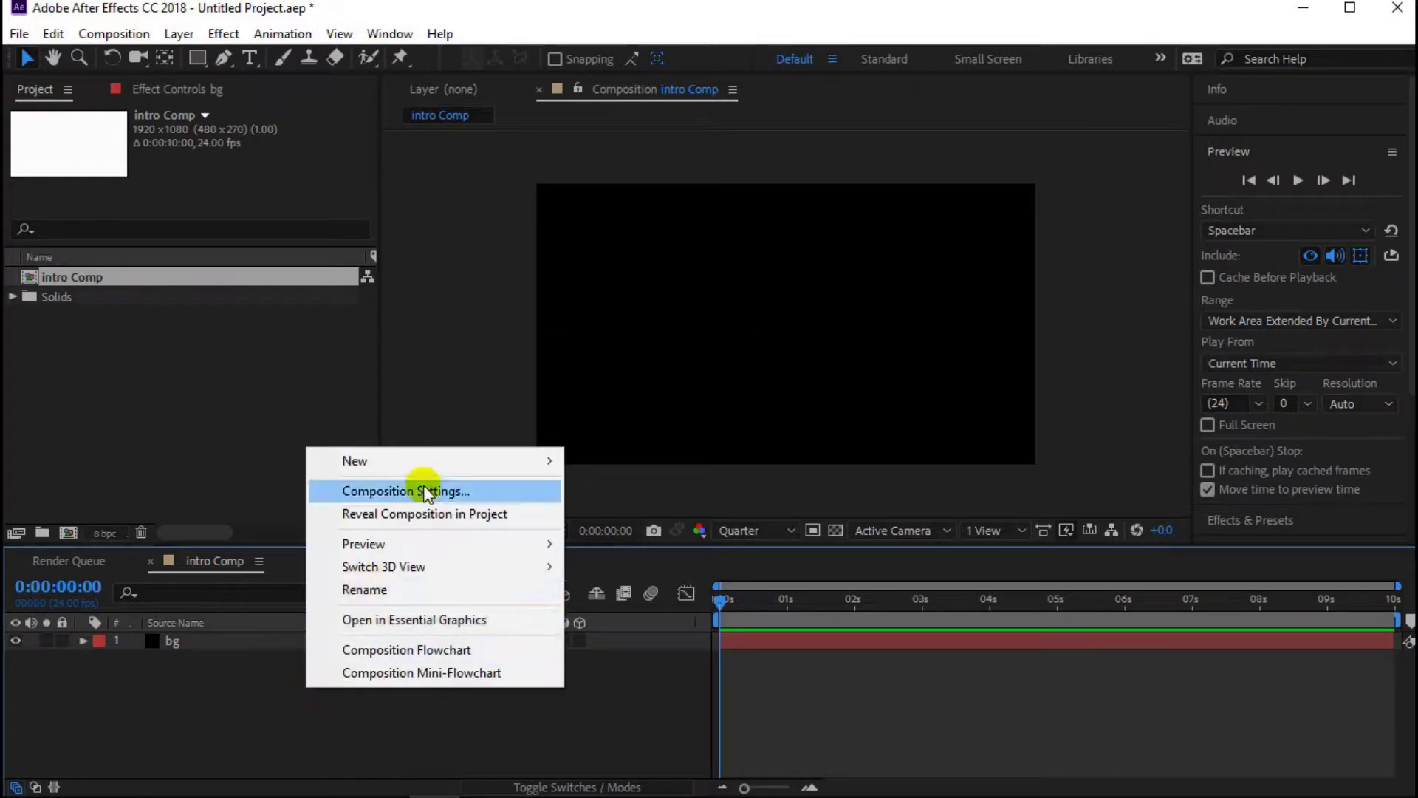
pyautogui.moveTo(526, 461)
pyautogui.click(612, 513)
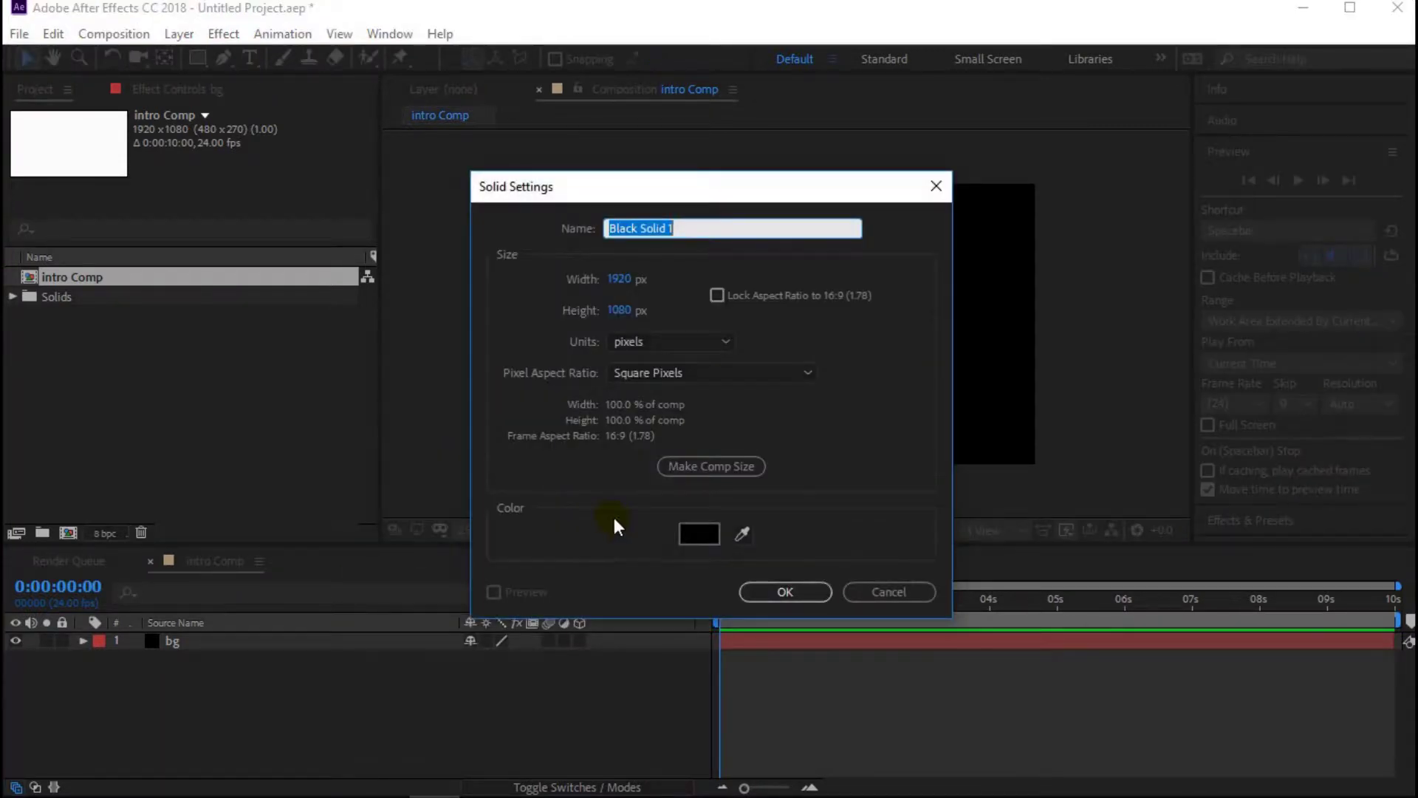
pyautogui.write('cic')
pyautogui.click(699, 533)
pyautogui.click(842, 205)
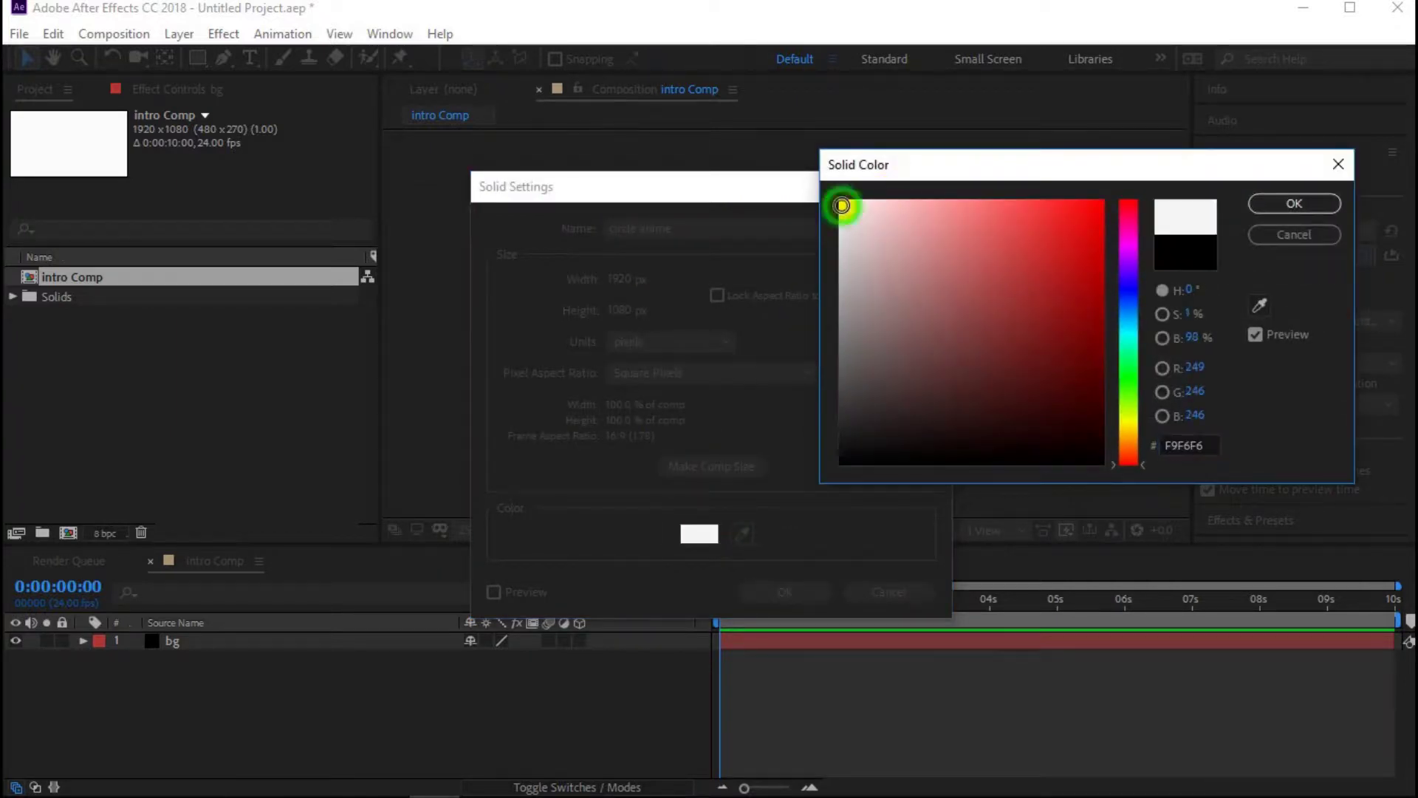
pyautogui.click(1293, 203)
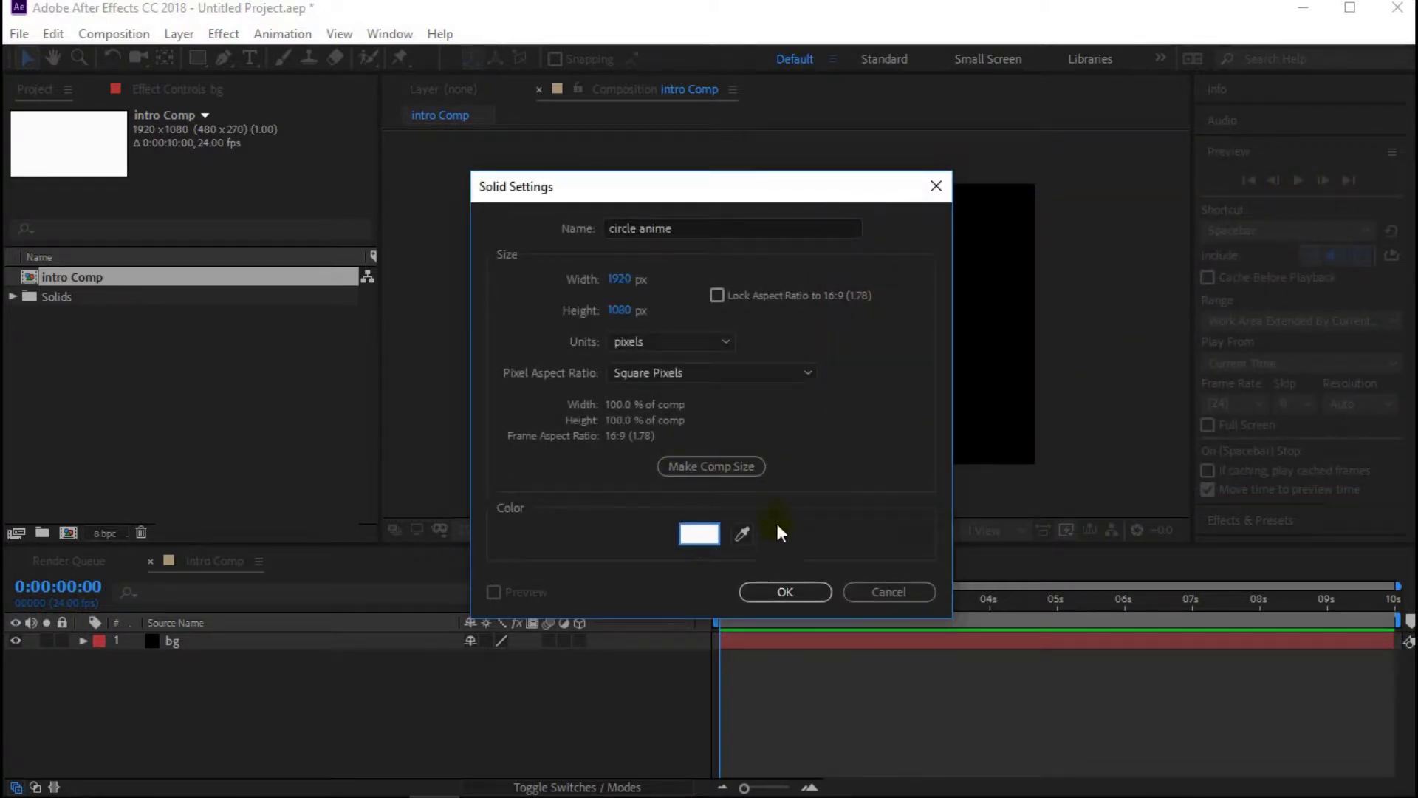
pyautogui.click(786, 592)
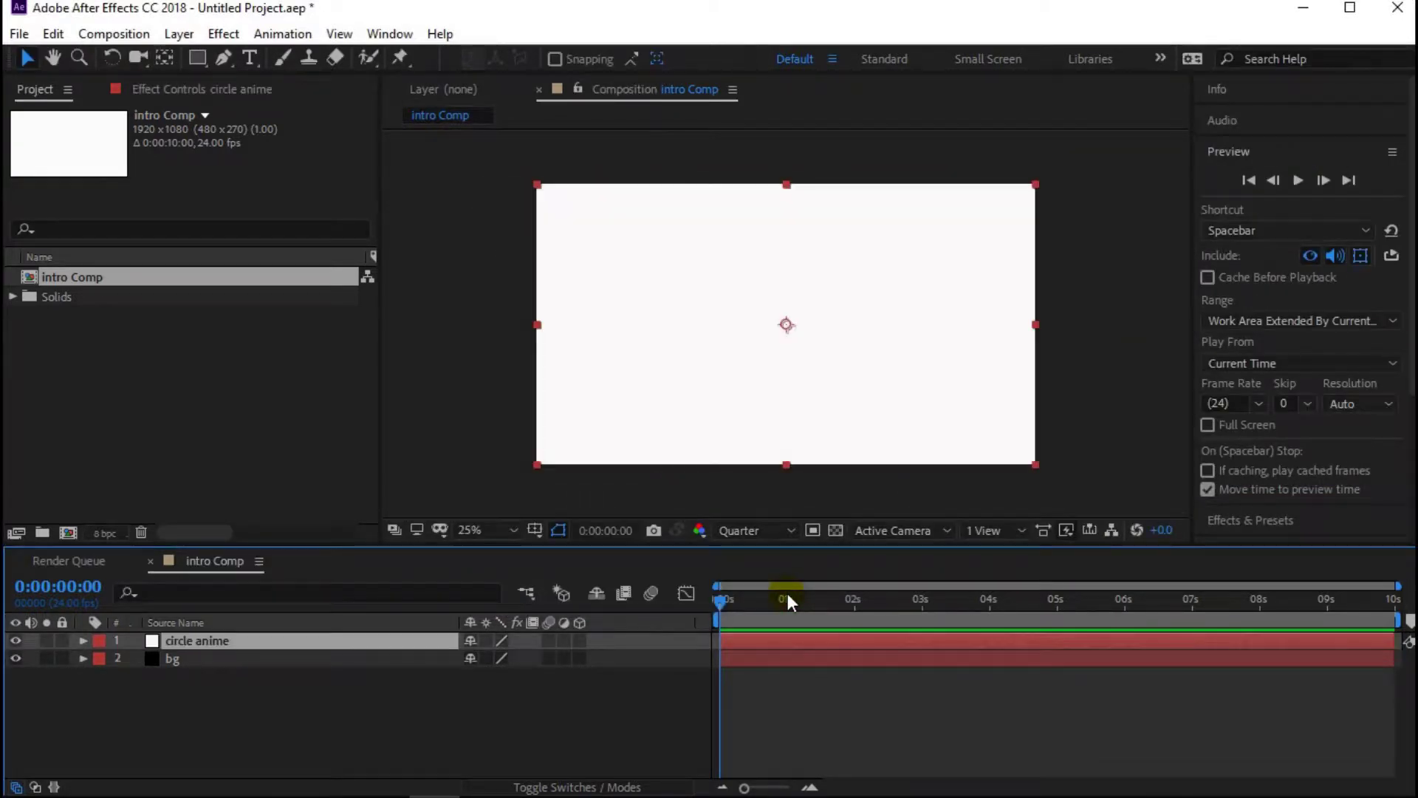
# - Add a full-frame elliptical mask to the circle anime layer with the Ellipse tool
pyautogui.click(525, 731)
pyautogui.click(83, 640)
pyautogui.click(222, 645)
pyautogui.press('q')
pyautogui.press('q')
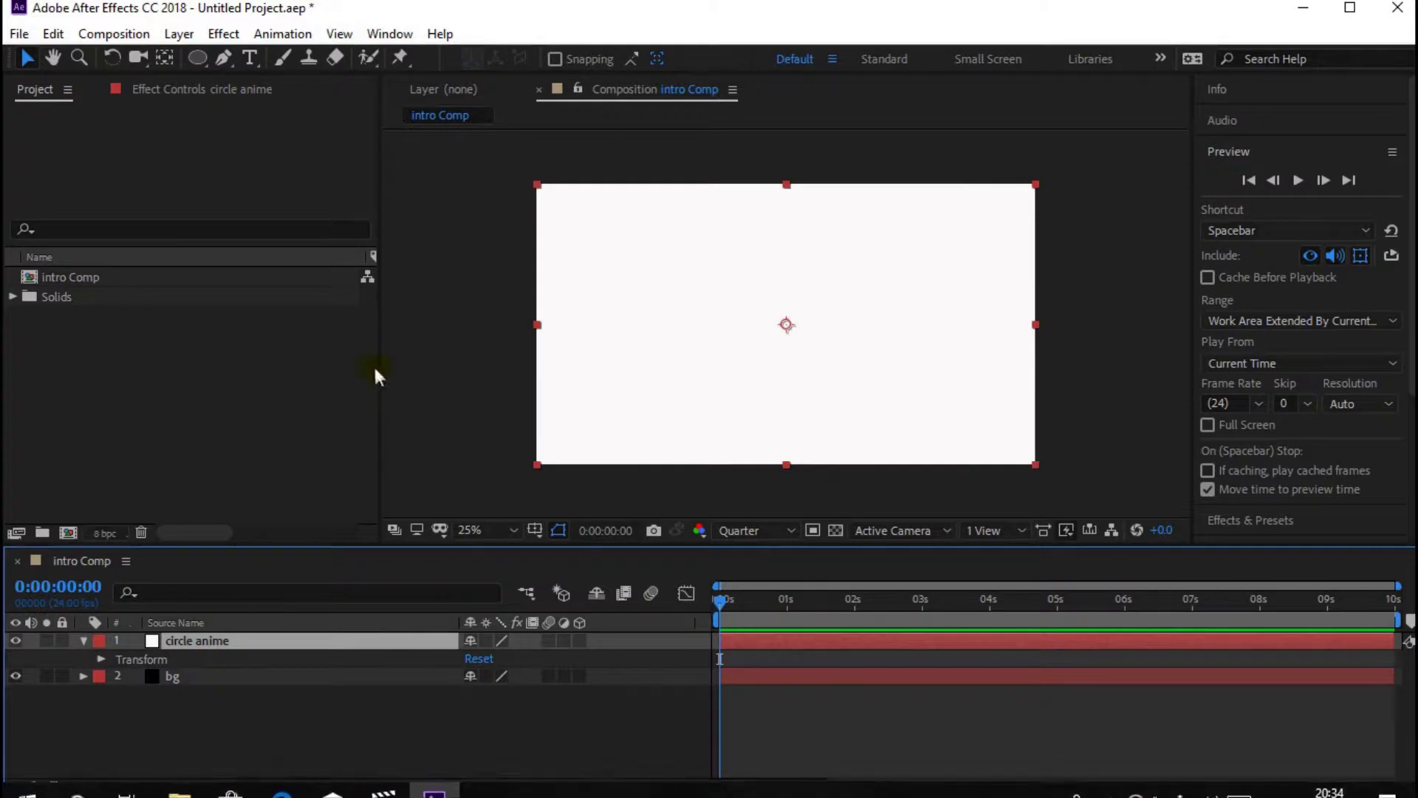
pyautogui.doubleClick(201, 59)
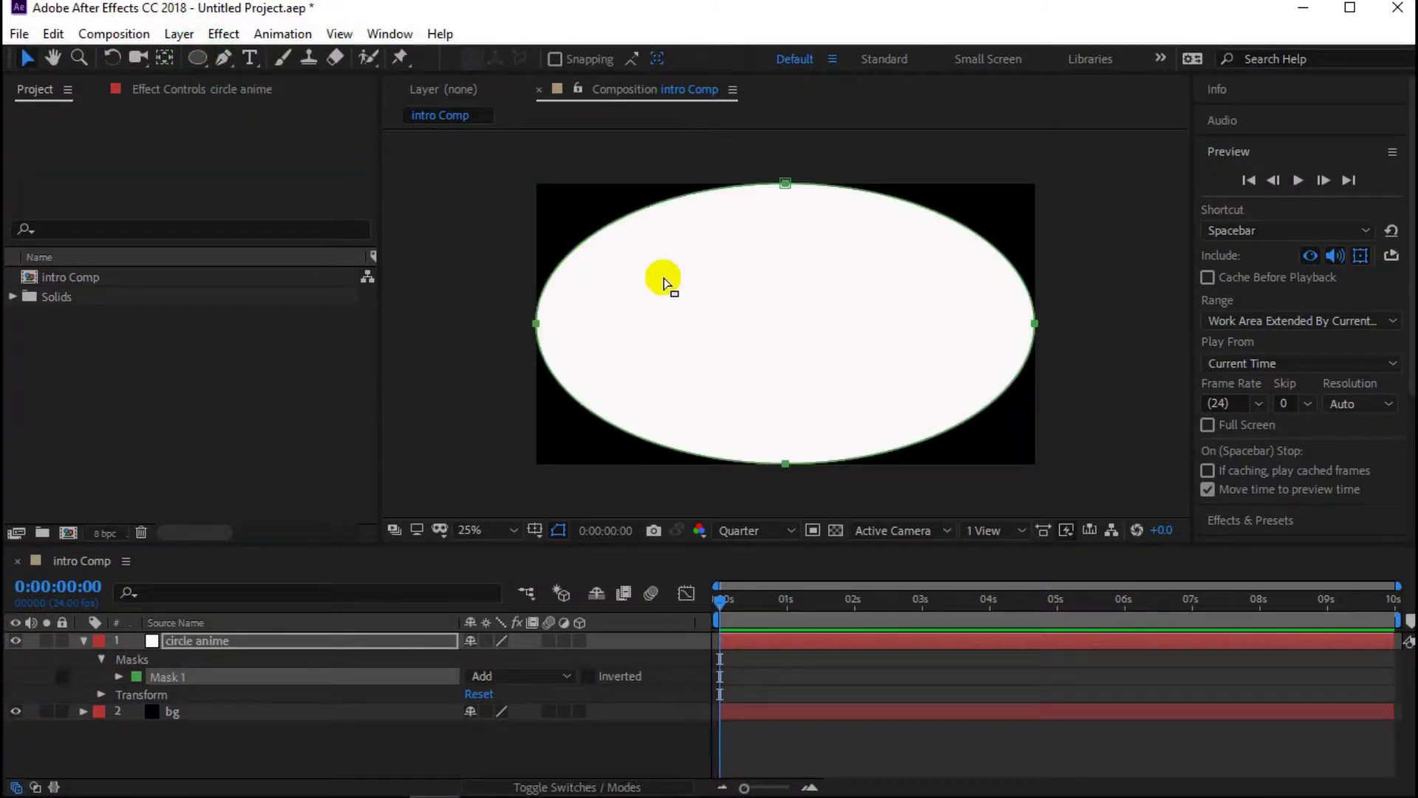
# - Shrink the elliptical mask's width and height freehand into a roughly circular shape around the centre of the frame
pyautogui.doubleClick(788, 190)
pyautogui.moveTo(1036, 320); pyautogui.dragTo(976, 323)
pyautogui.moveTo(525, 330); pyautogui.dragTo(678, 326)
pyautogui.moveTo(974, 325); pyautogui.dragTo(924, 324)
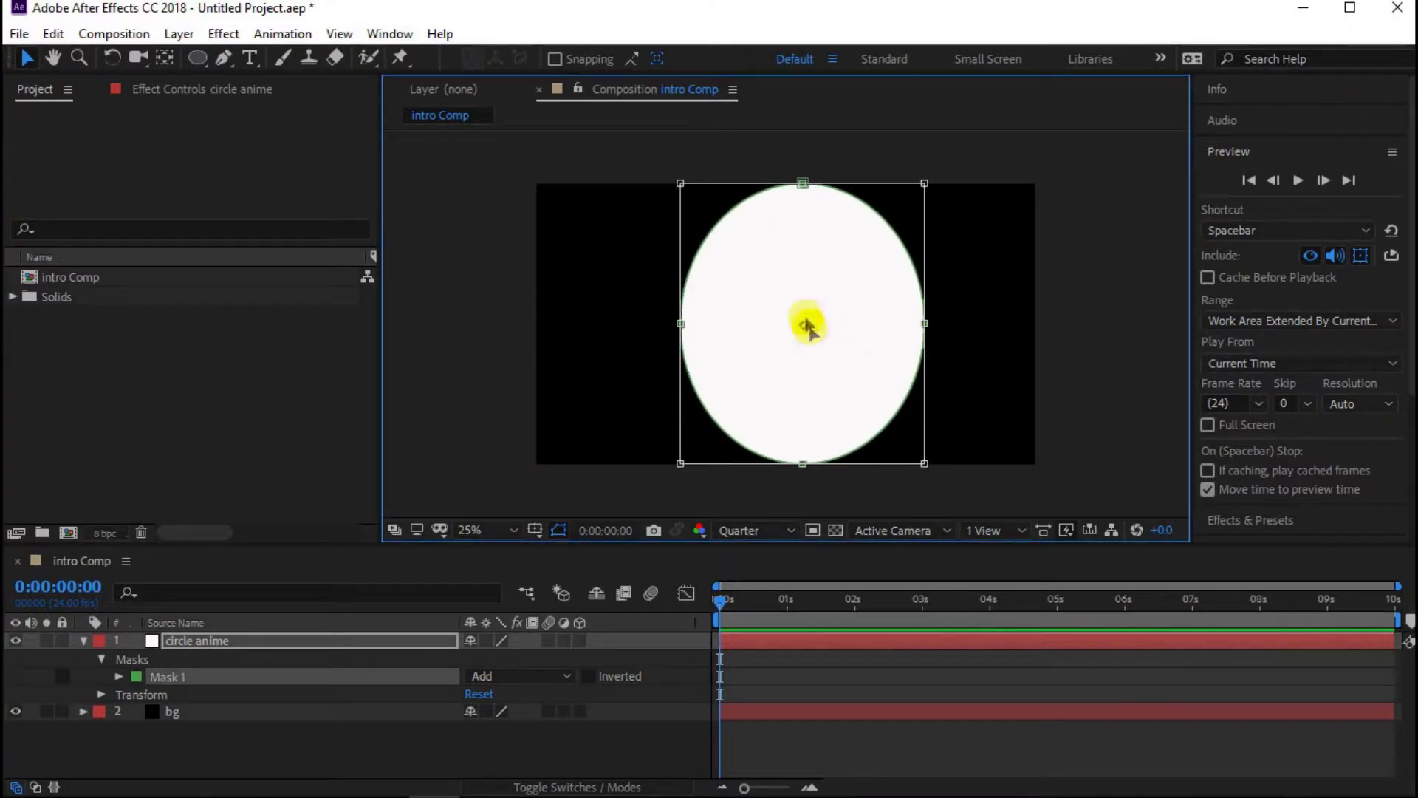
pyautogui.moveTo(804, 184); pyautogui.dragTo(804, 255)
pyautogui.moveTo(805, 463); pyautogui.dragTo(809, 404)
pyautogui.moveTo(925, 325); pyautogui.dragTo(870, 326)
pyautogui.moveTo(683, 328); pyautogui.dragTo(696, 326)
pyautogui.click(785, 326)
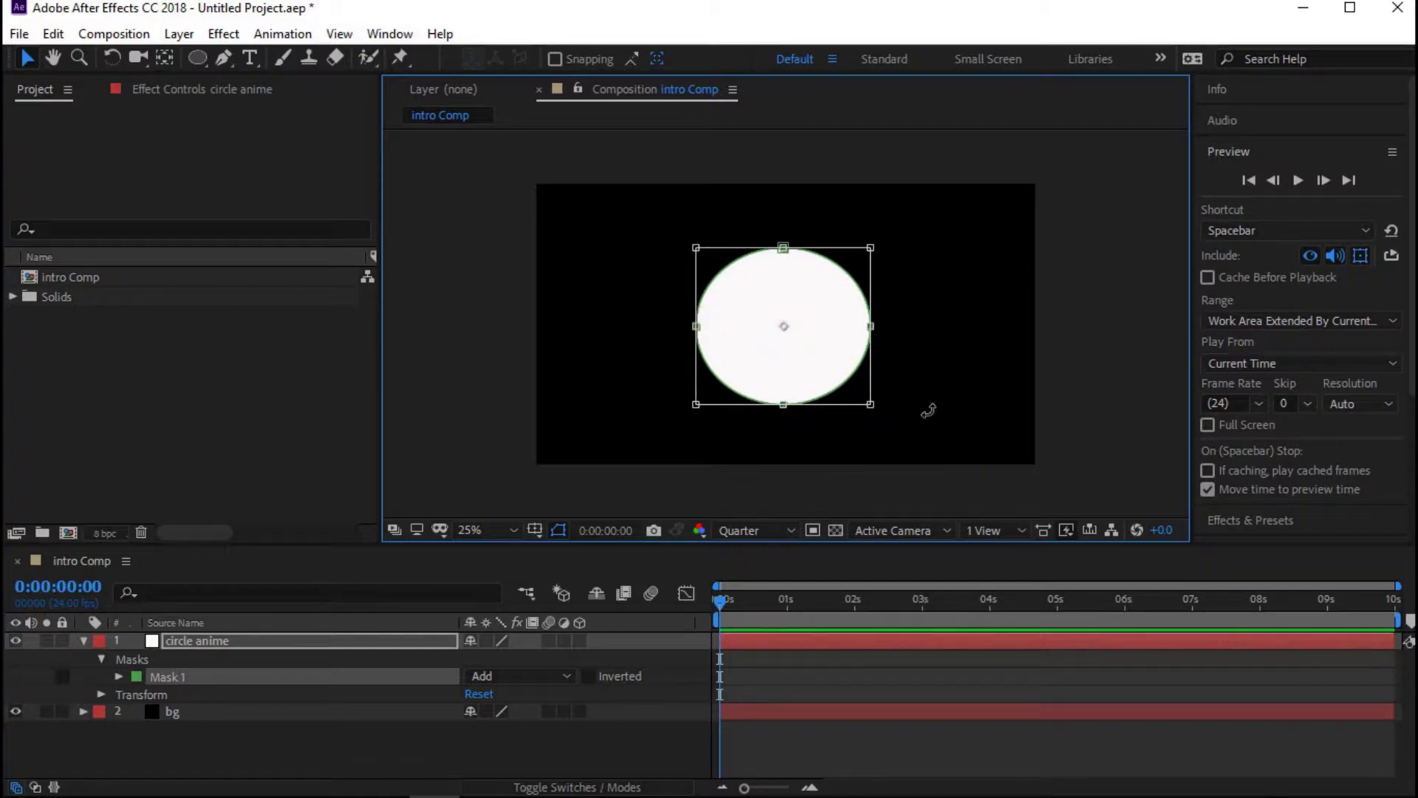
# - Set the mode of Mask 1 on the circle anime layer to None
pyautogui.click(551, 673)
pyautogui.click(547, 517)
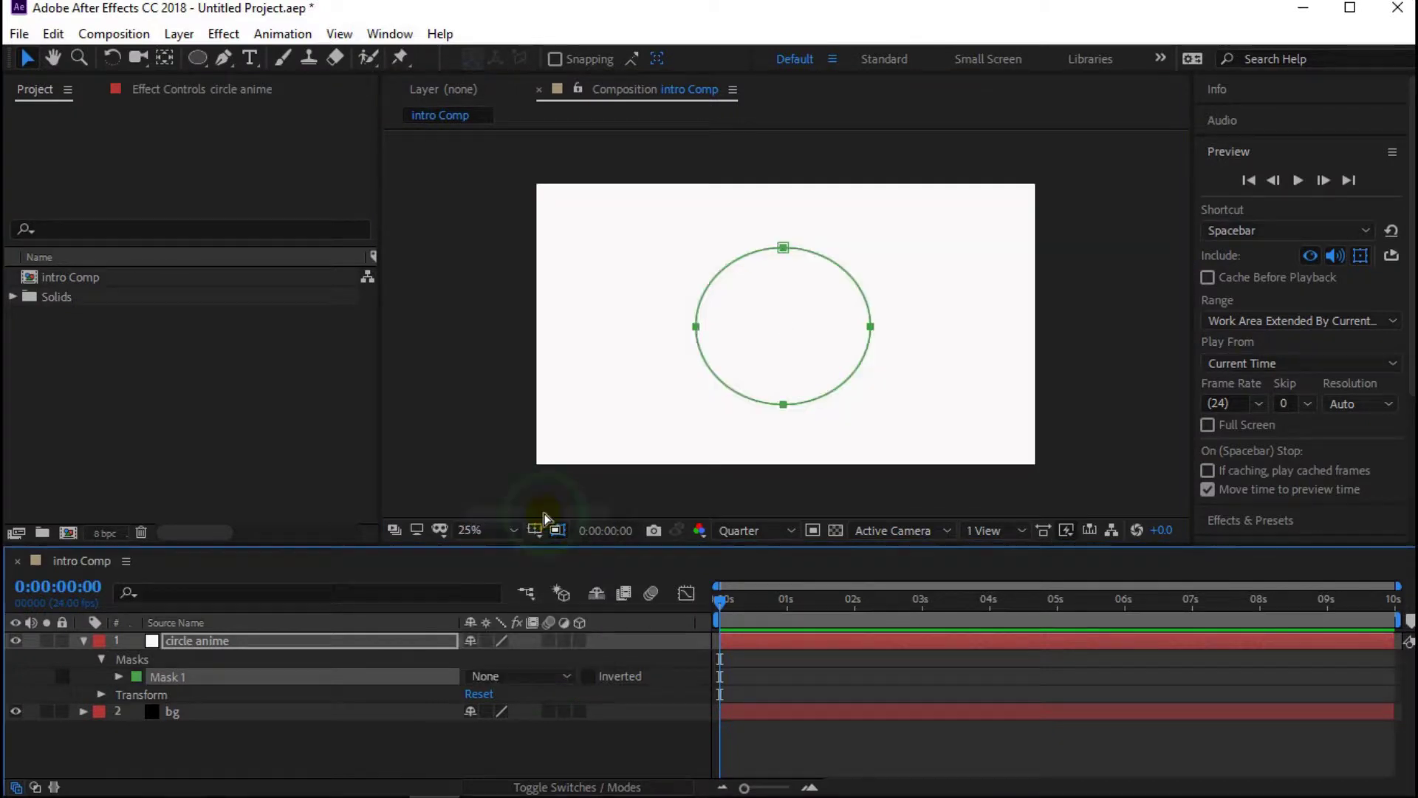
pyautogui.click(726, 361)
pyautogui.click(395, 748)
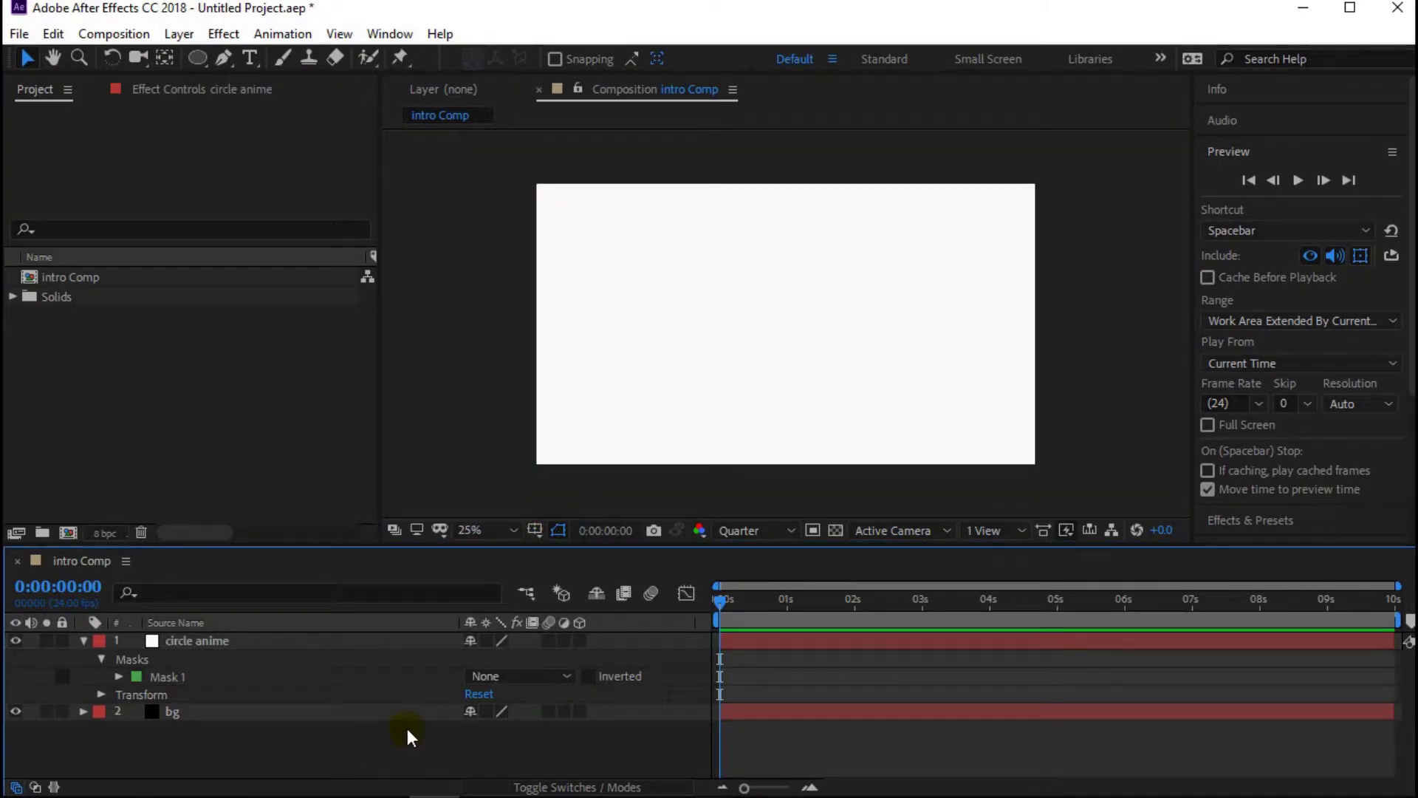
# - Find the Stroke effect among the Generate effects and apply it to the circle anime layer
pyautogui.click(296, 641)
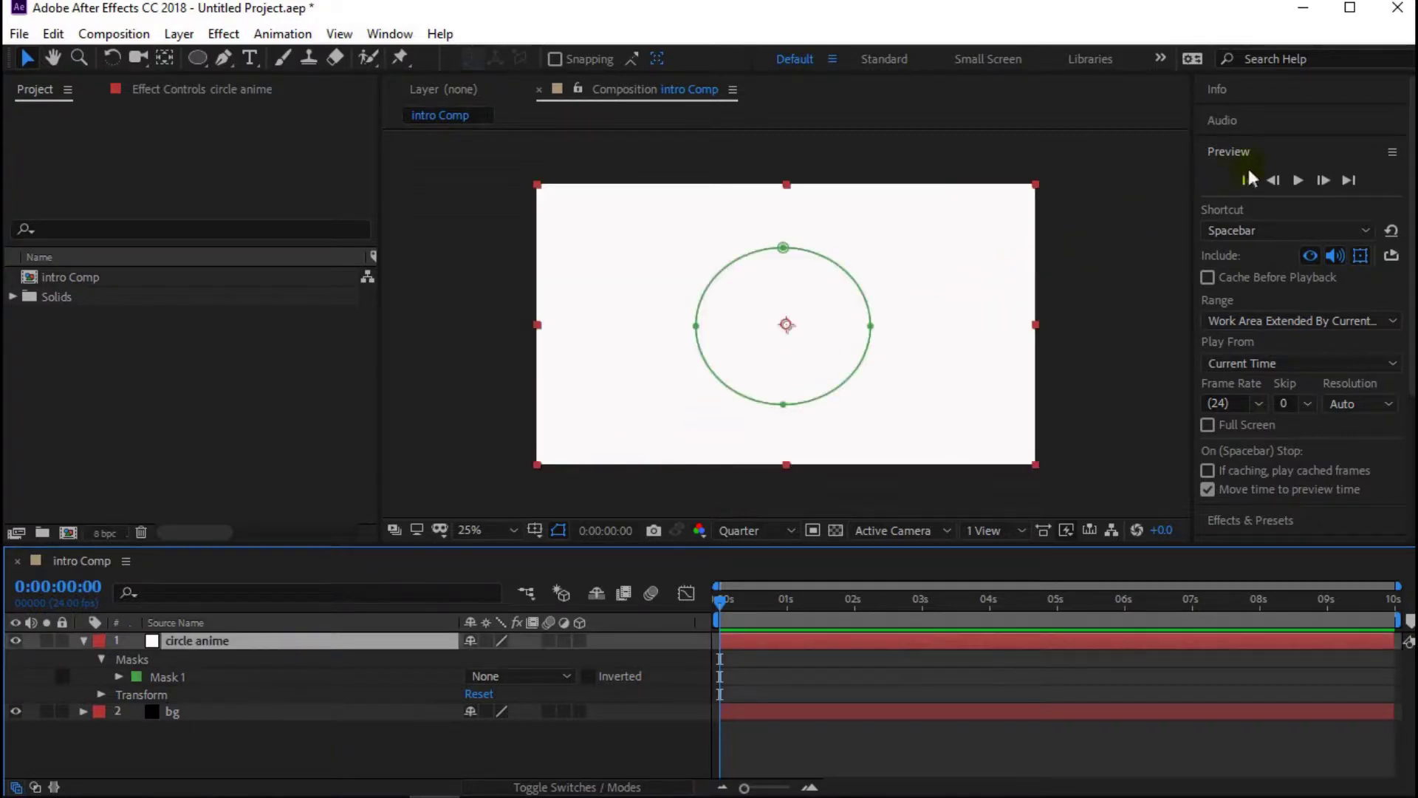
pyautogui.click(1266, 150)
pyautogui.click(1281, 183)
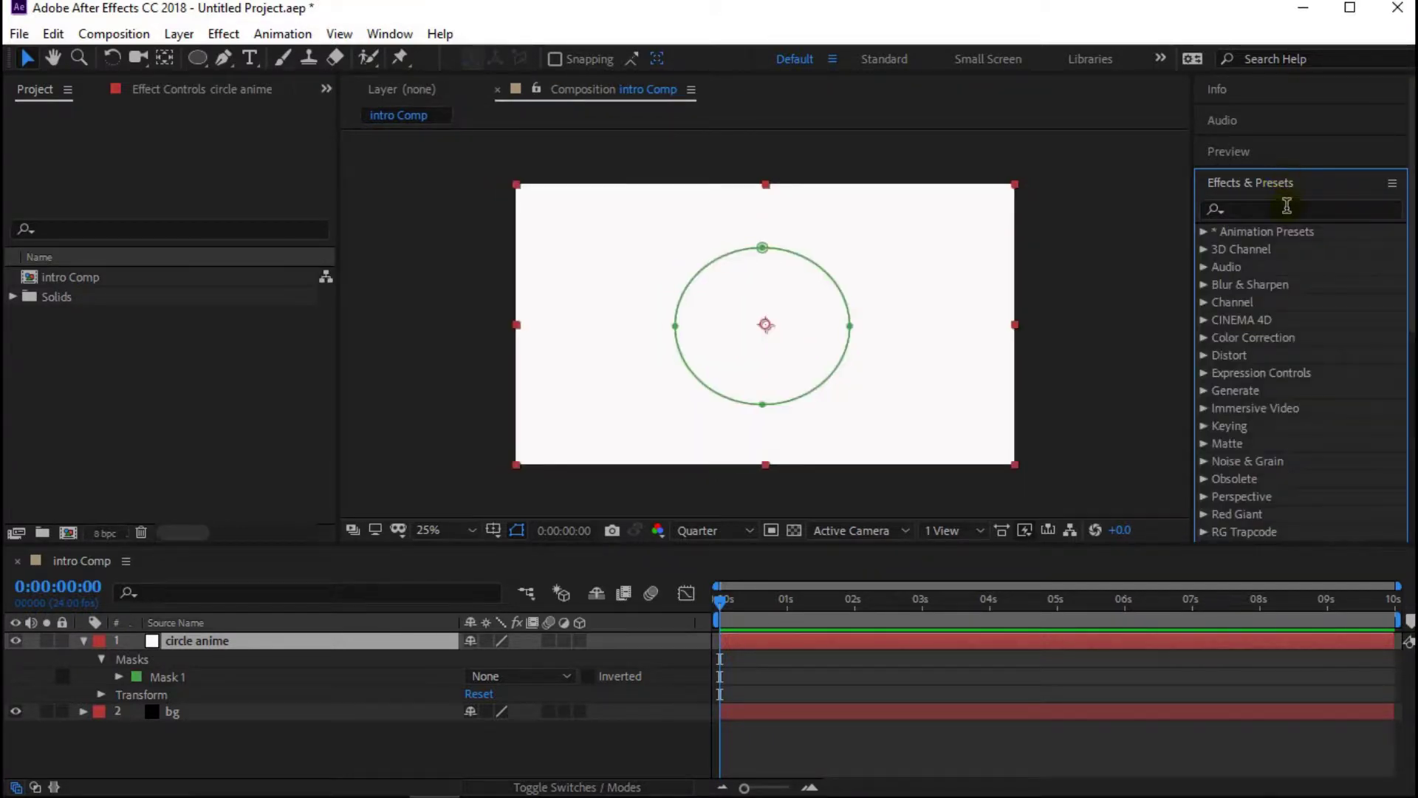
pyautogui.click(1287, 210)
pyautogui.write('stroke')
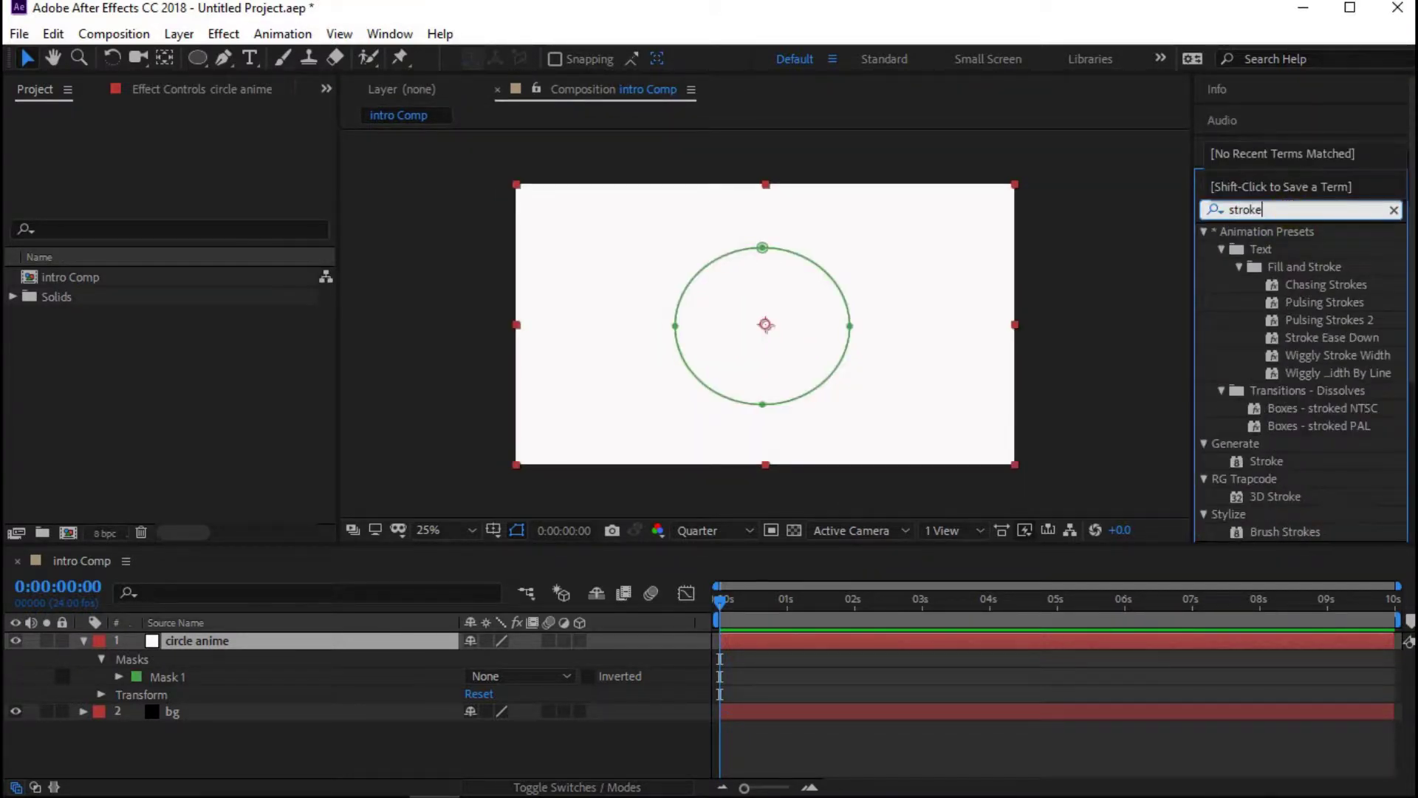
pyautogui.click(1285, 458)
pyautogui.moveTo(1278, 458)
pyautogui.mouseDown()
pyautogui.moveTo(509, 529)
pyautogui.moveTo(235, 640)
pyautogui.mouseUp()
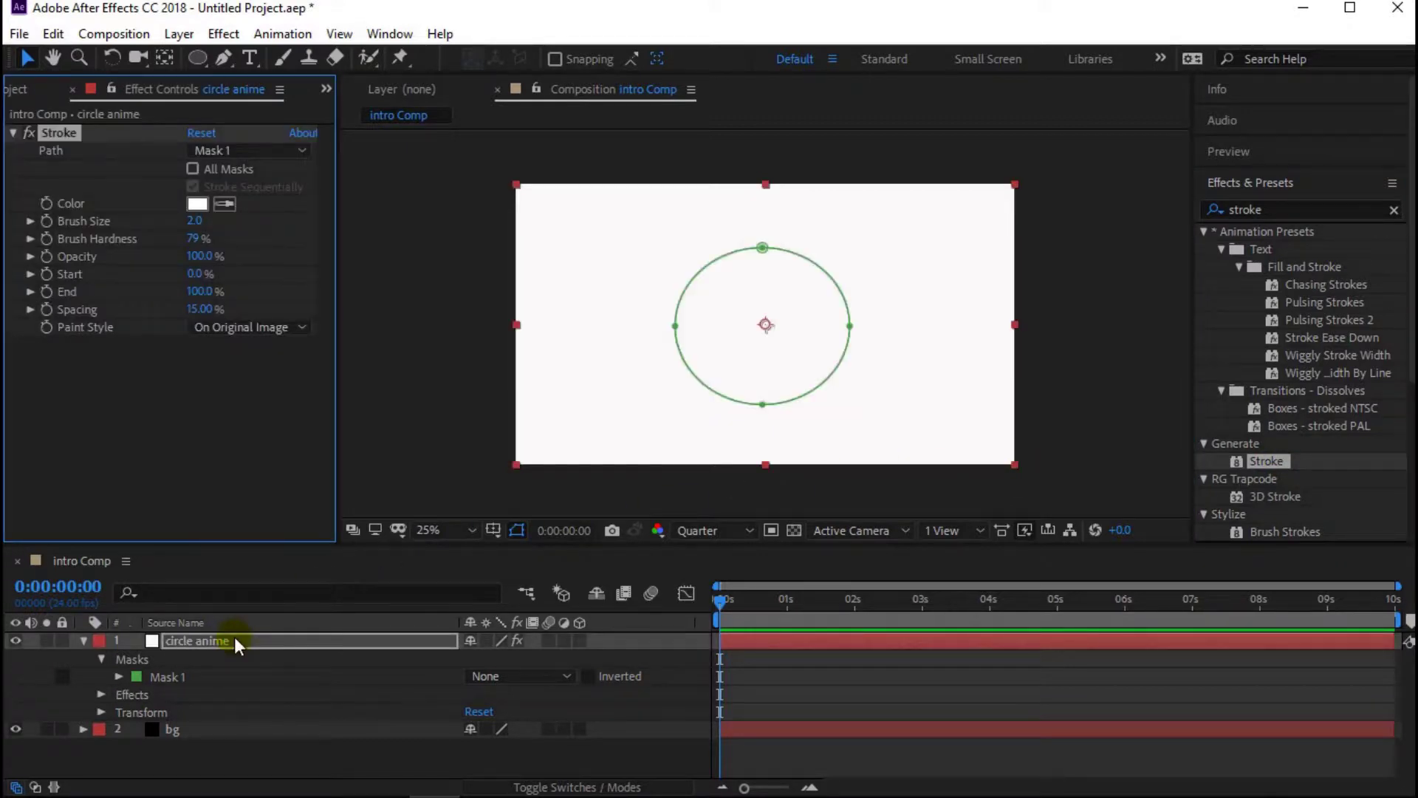
pyautogui.click(195, 420)
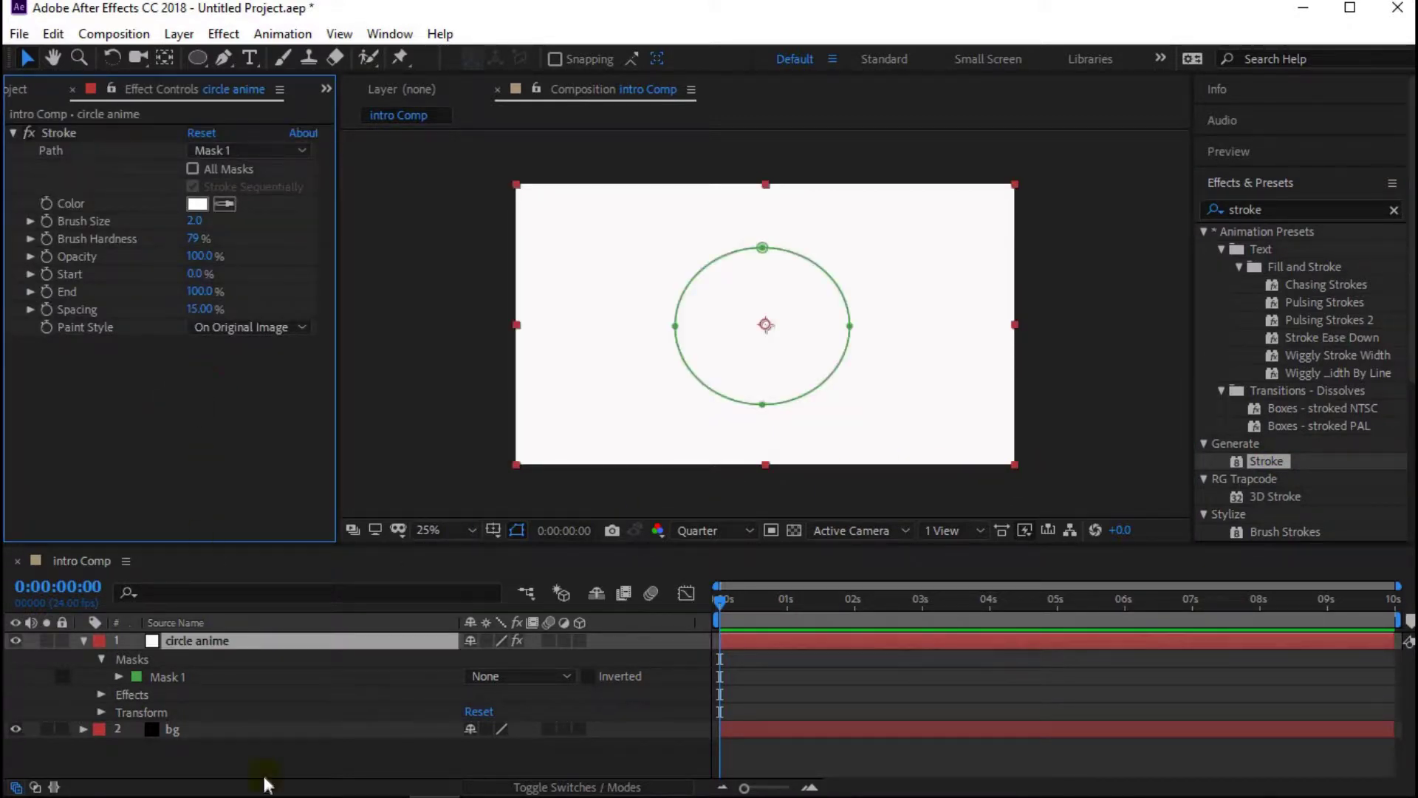
pyautogui.click(265, 733)
pyautogui.click(233, 643)
pyautogui.click(251, 757)
# - Set the Stroke effect's Paint Style on the circle anime layer to On Transparent
pyautogui.click(244, 642)
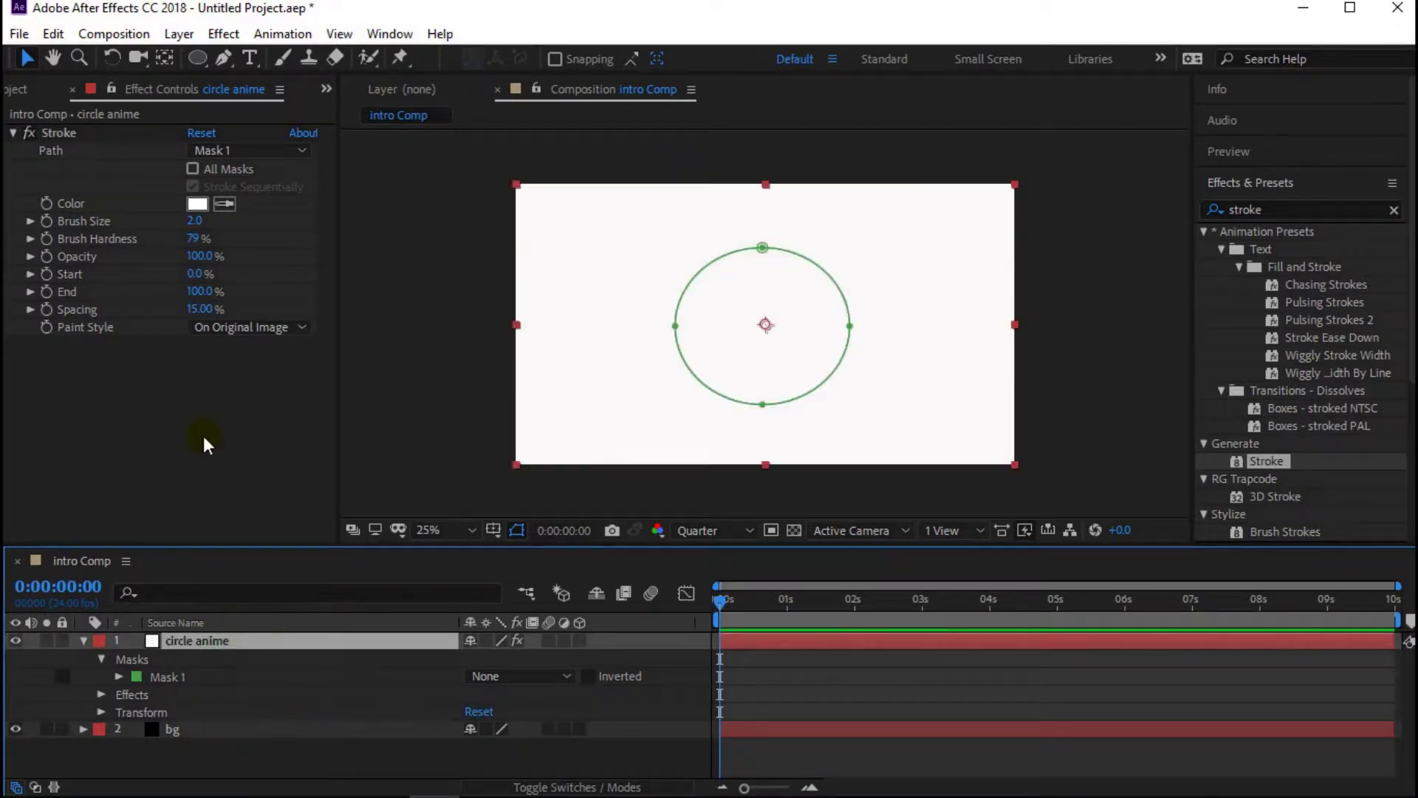
pyautogui.click(302, 328)
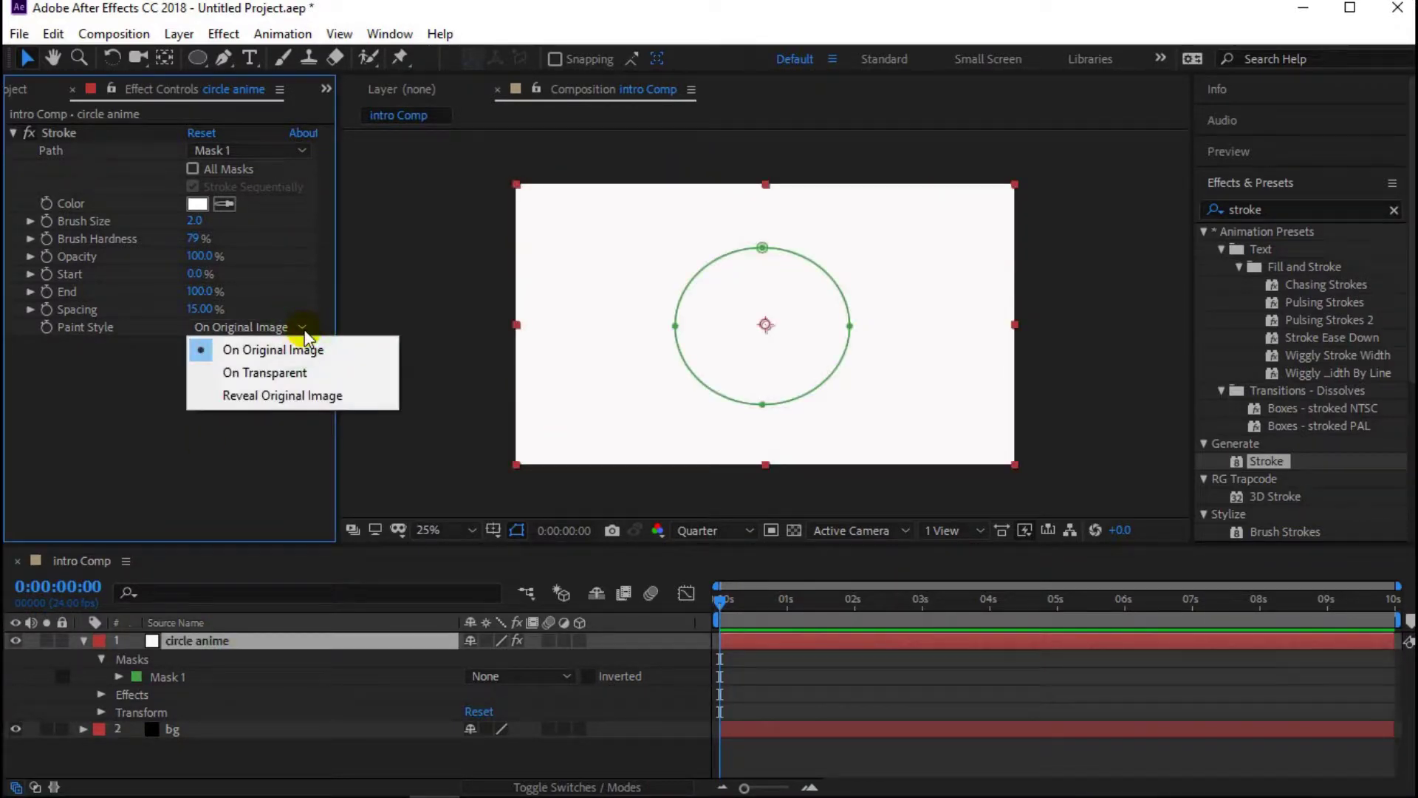
pyautogui.click(290, 374)
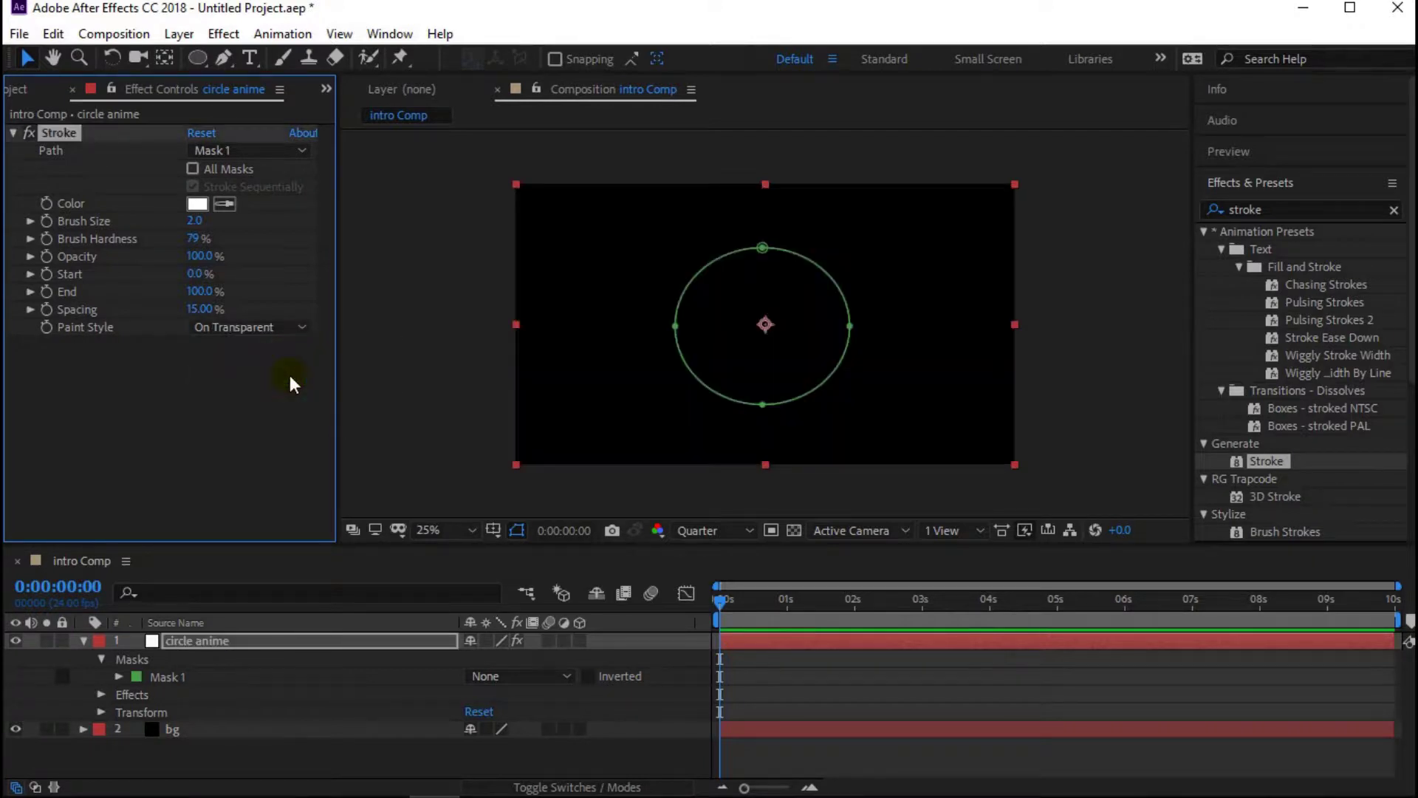
pyautogui.click(231, 428)
pyautogui.click(359, 752)
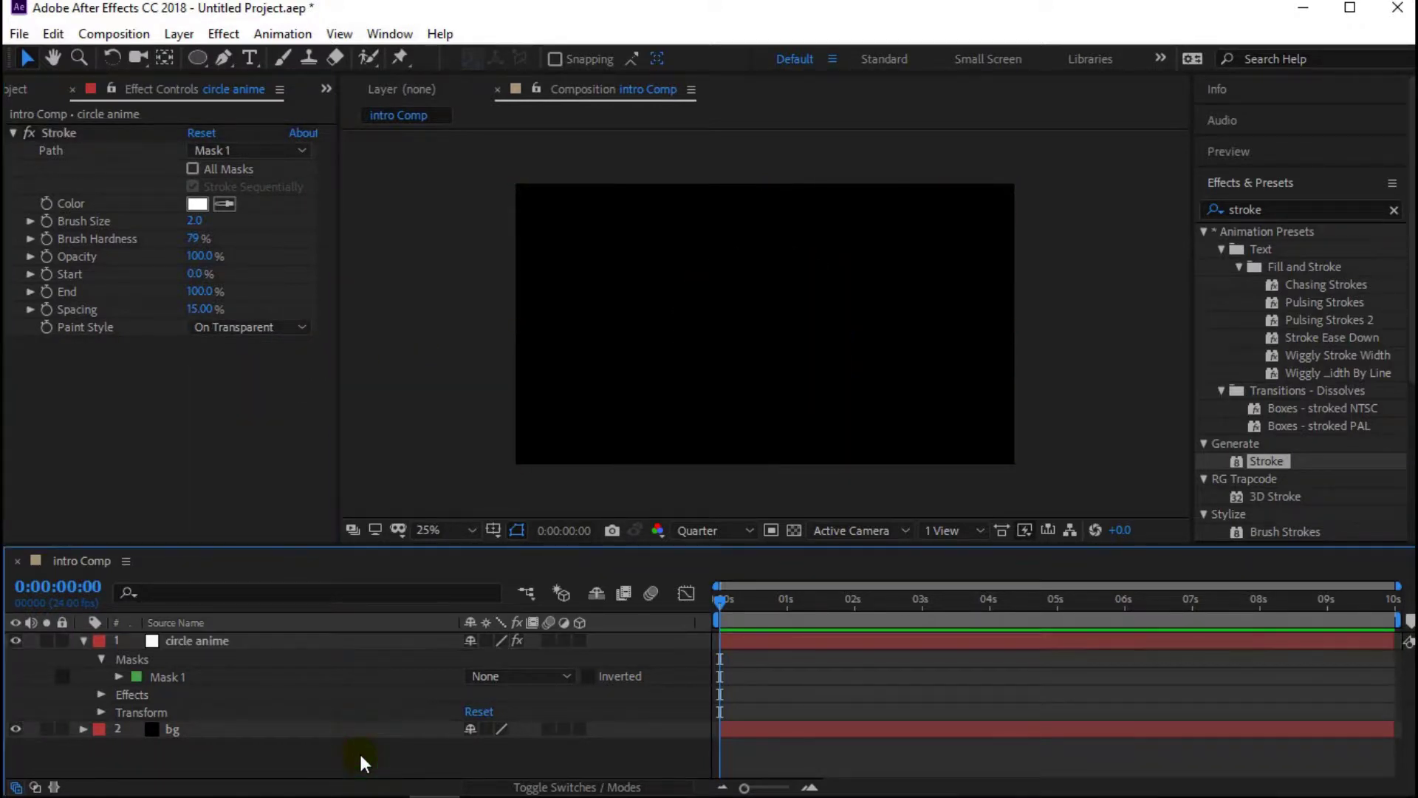
# - Set the Stroke effect's Brush Size on the circle anime layer to 12.9
pyautogui.click(266, 640)
pyautogui.click(195, 220)
pyautogui.write('12')
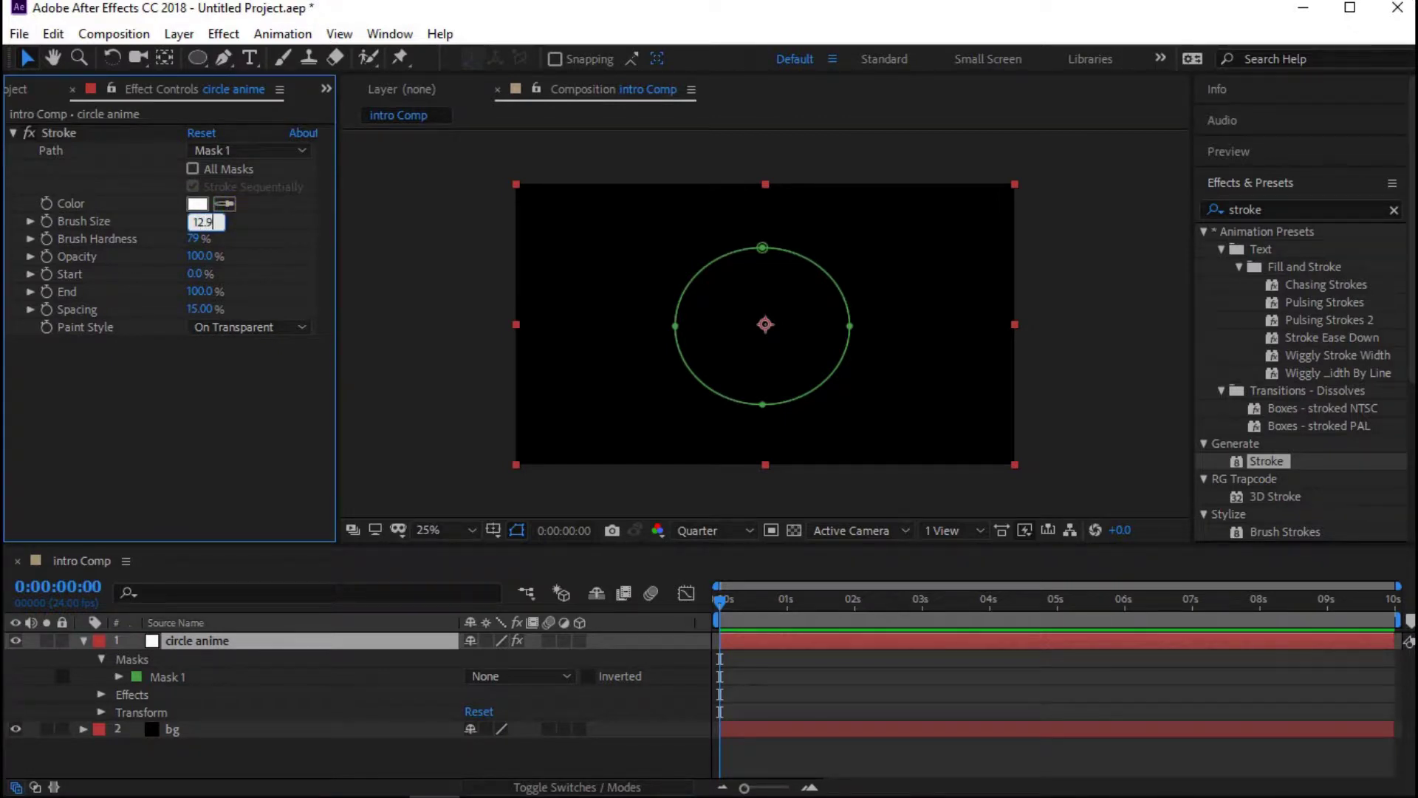
pyautogui.write('.9')
pyautogui.press('Return')
# - Set the composition preview resolution to Full
pyautogui.click(749, 530)
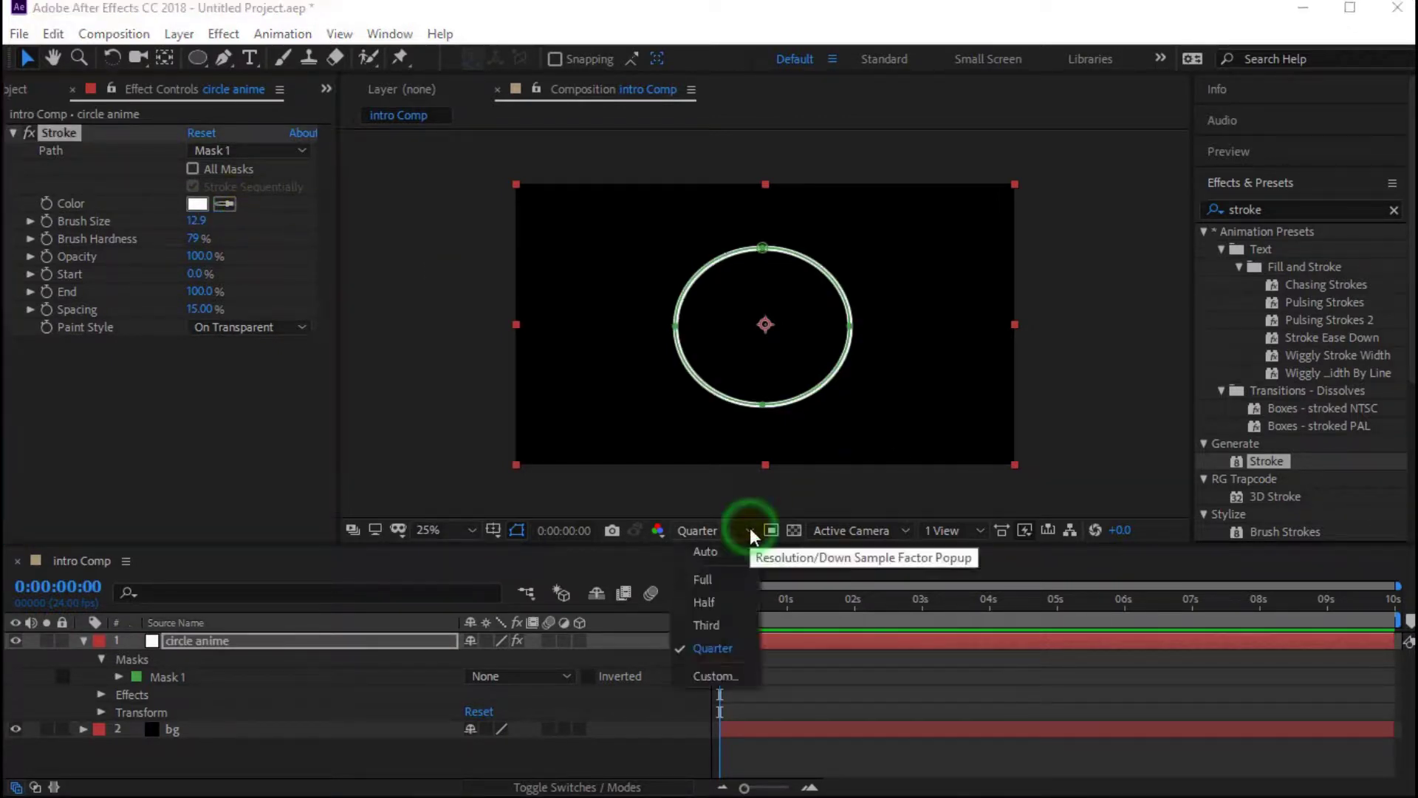
pyautogui.click(706, 579)
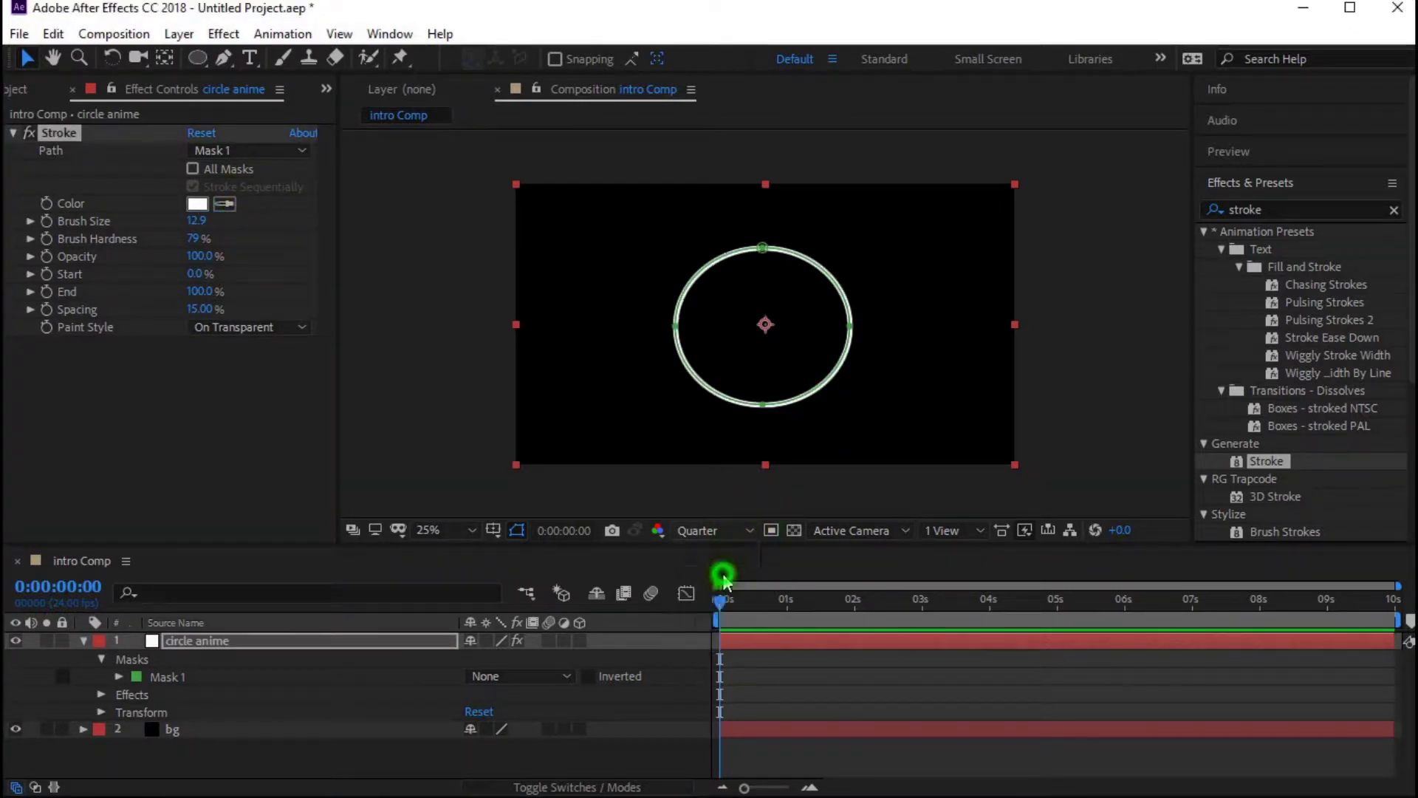
pyautogui.click(352, 757)
# - Set the Stroke's Start and End to 100% and enable keyframing for both at 0:00:00:00
pyautogui.click(294, 640)
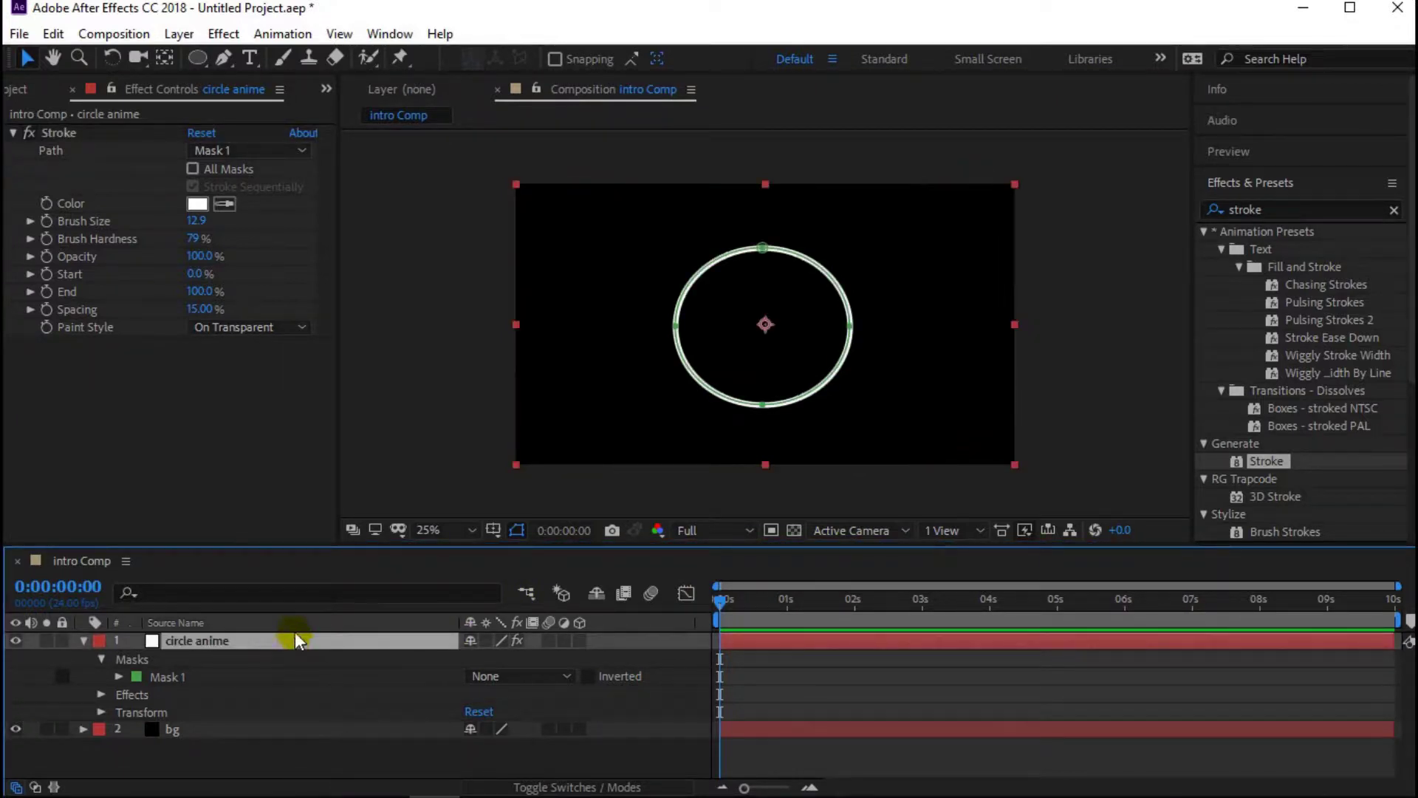
pyautogui.moveTo(200, 296)
pyautogui.mouseDown()
pyautogui.moveTo(152, 309)
pyautogui.moveTo(317, 325)
pyautogui.mouseUp()
pyautogui.moveTo(198, 274)
pyautogui.mouseDown()
pyautogui.moveTo(317, 278)
pyautogui.moveTo(188, 275)
pyautogui.moveTo(256, 284)
pyautogui.mouseUp()
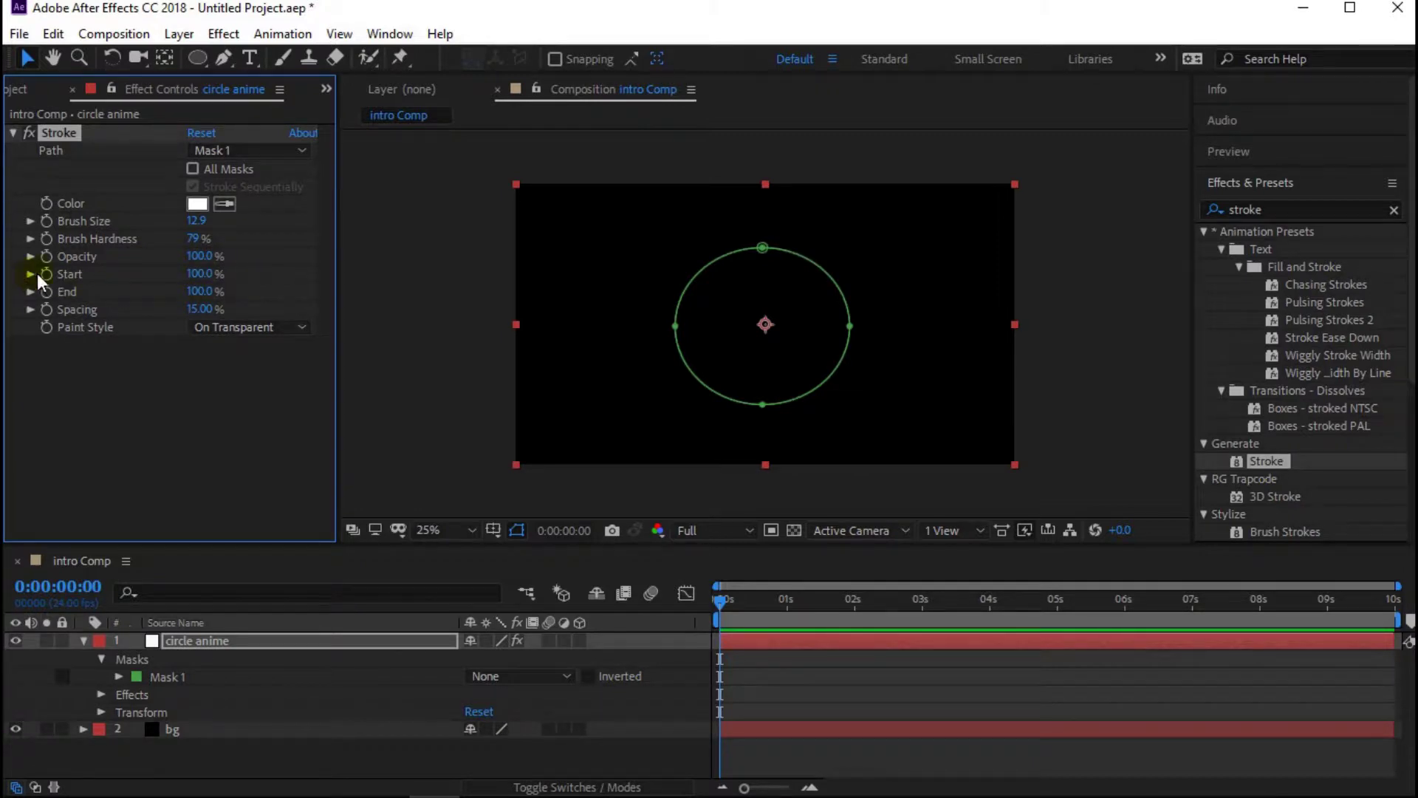
pyautogui.click(283, 746)
pyautogui.click(276, 640)
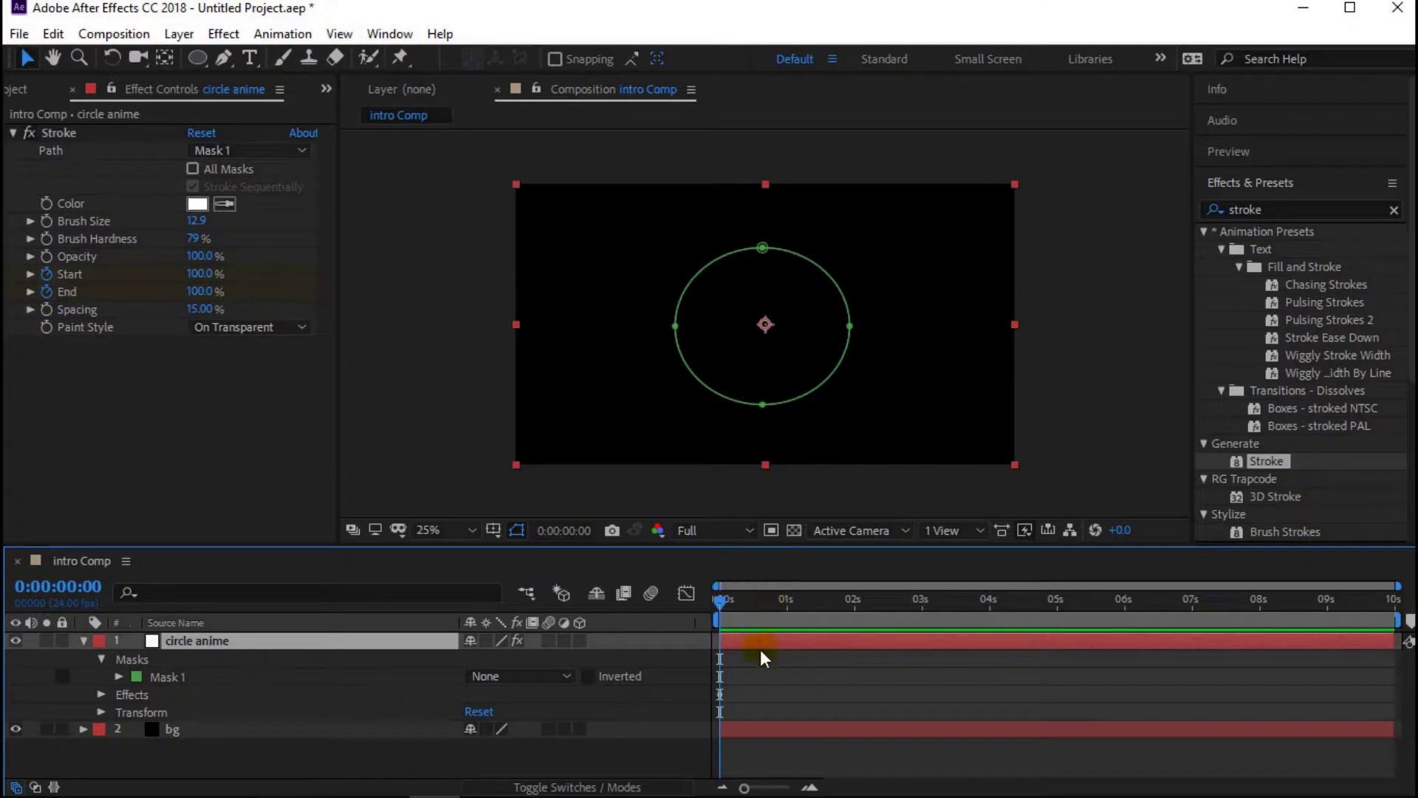
# - At 0:00:01:00, set the Stroke effect's Start on the circle anime layer to 0%
pyautogui.click(809, 788)
pyautogui.click(810, 787)
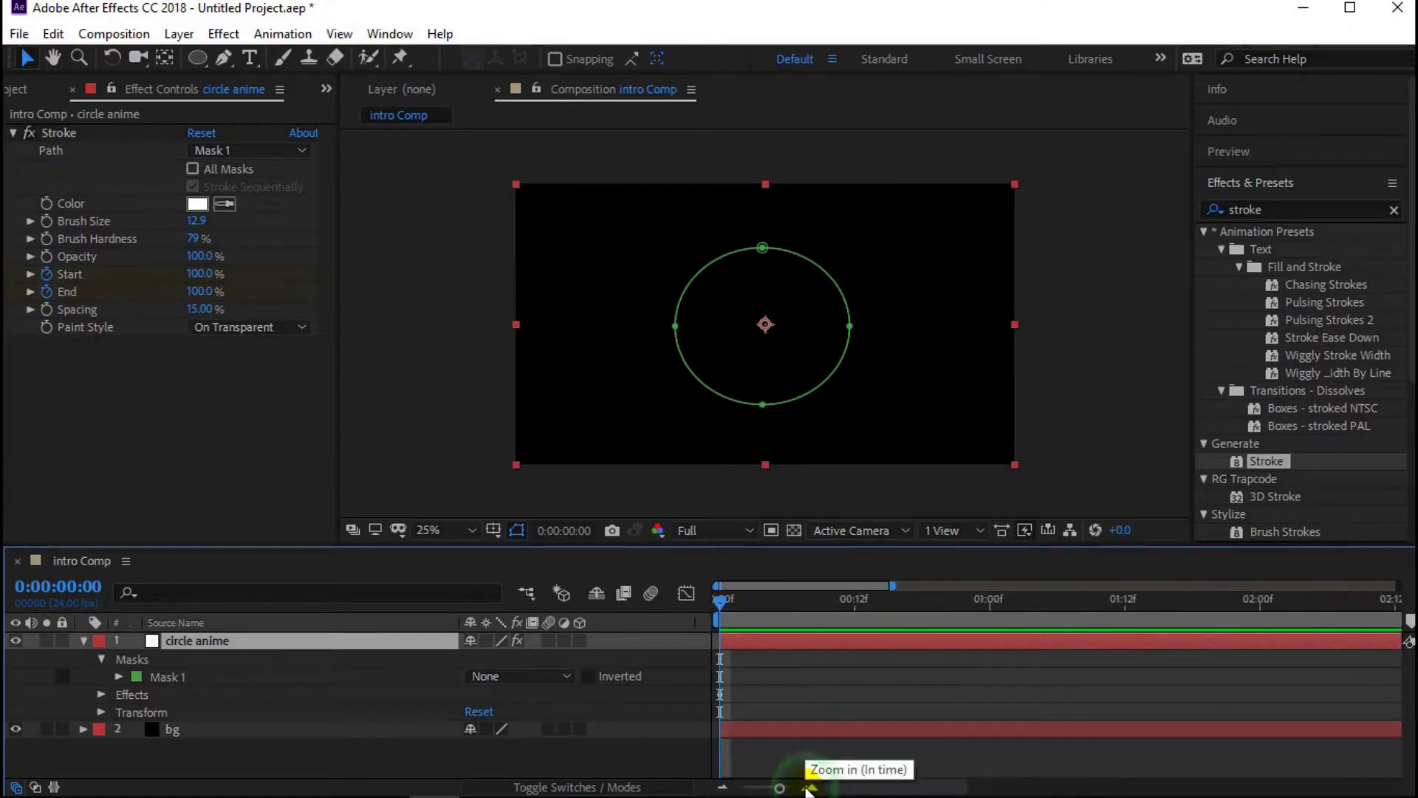
pyautogui.click(723, 787)
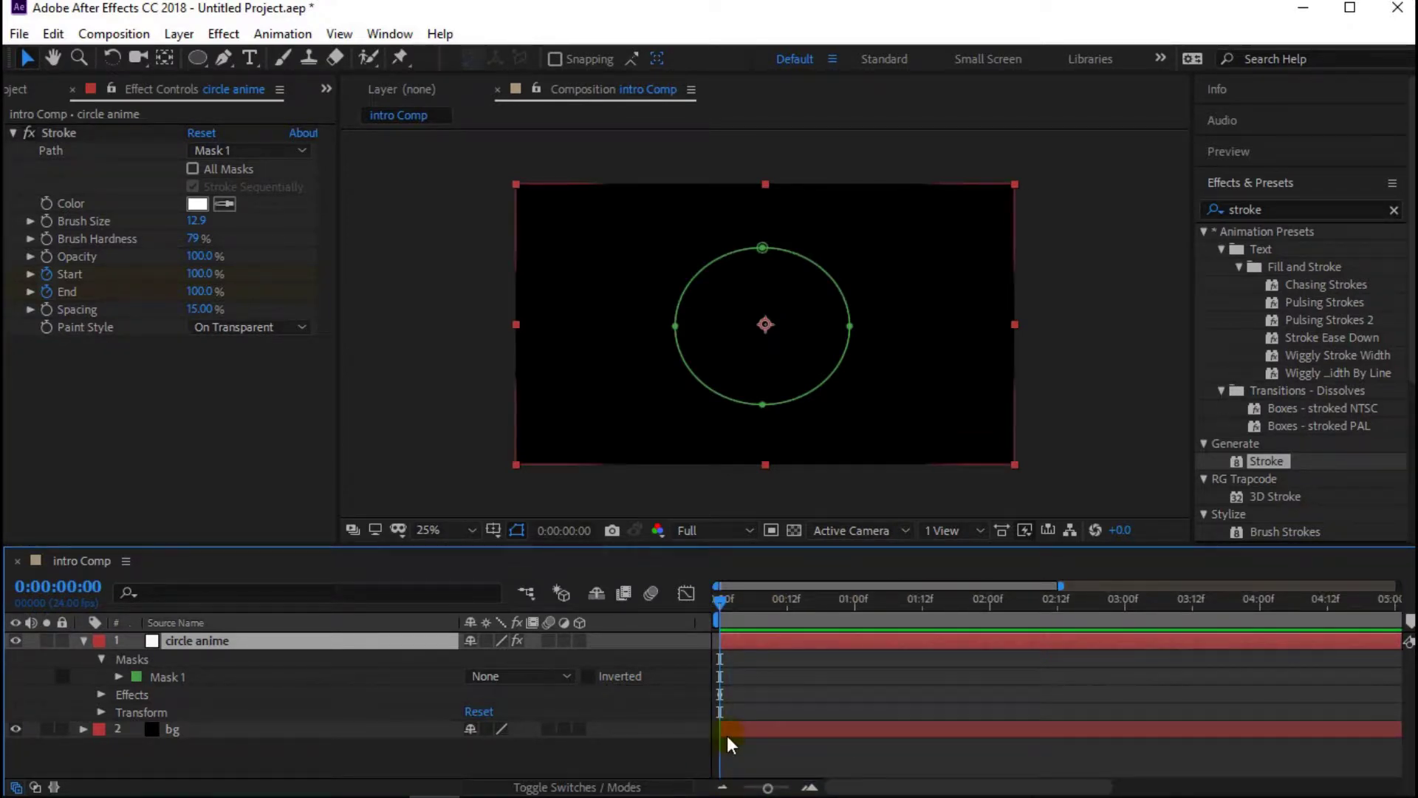
pyautogui.click(723, 602)
pyautogui.moveTo(724, 601); pyautogui.dragTo(822, 602)
pyautogui.click(853, 610)
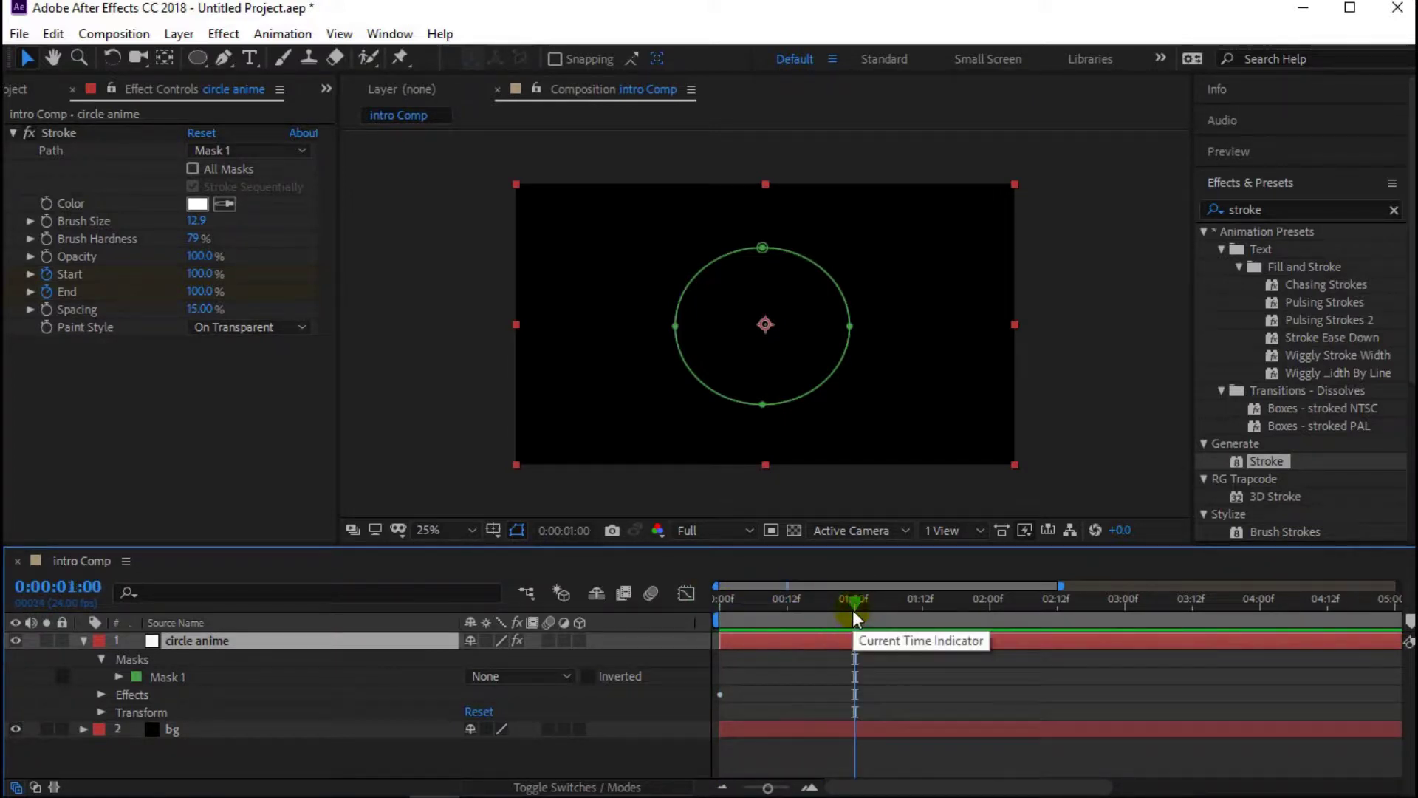
pyautogui.click(367, 752)
pyautogui.click(285, 641)
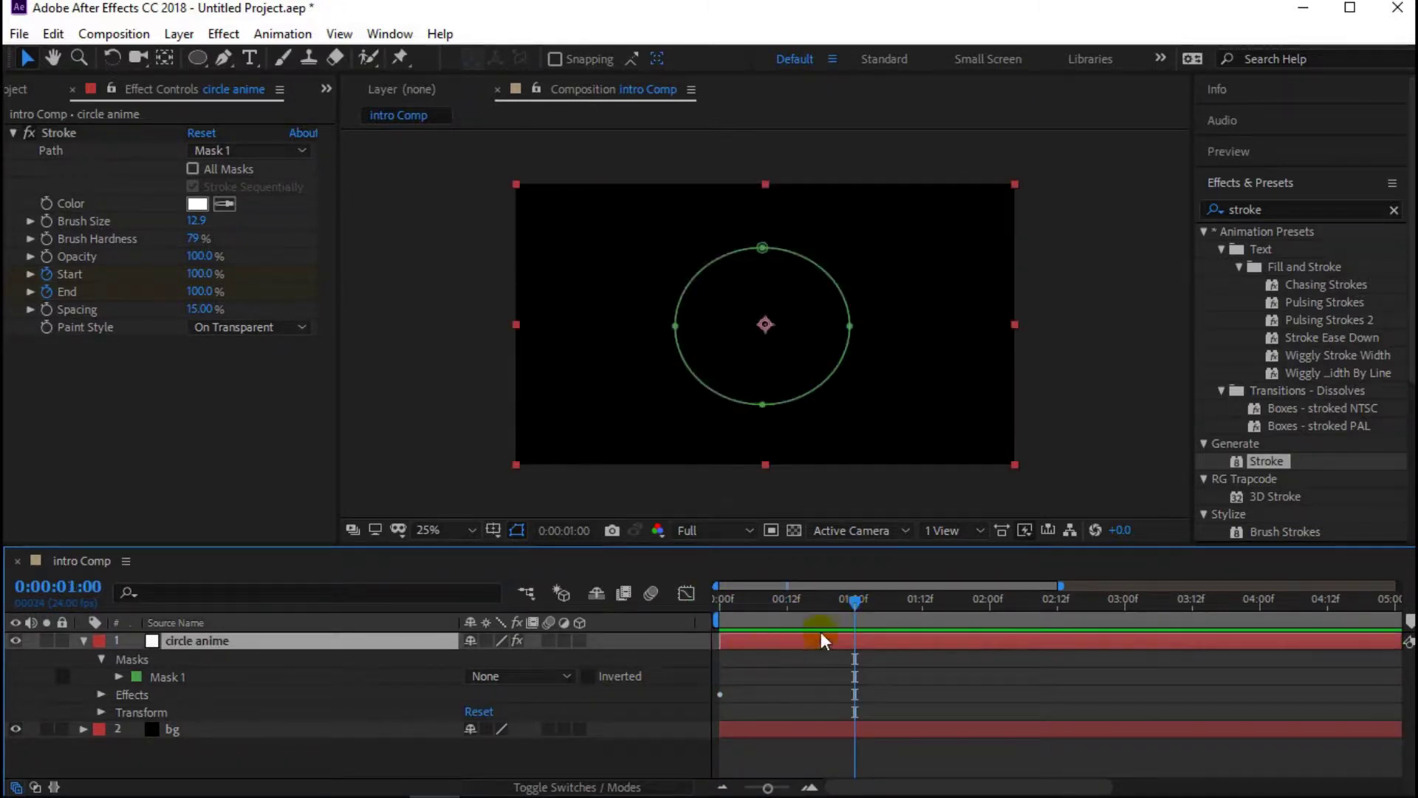
pyautogui.moveTo(198, 274); pyautogui.dragTo(167, 273)
pyautogui.click(193, 274)
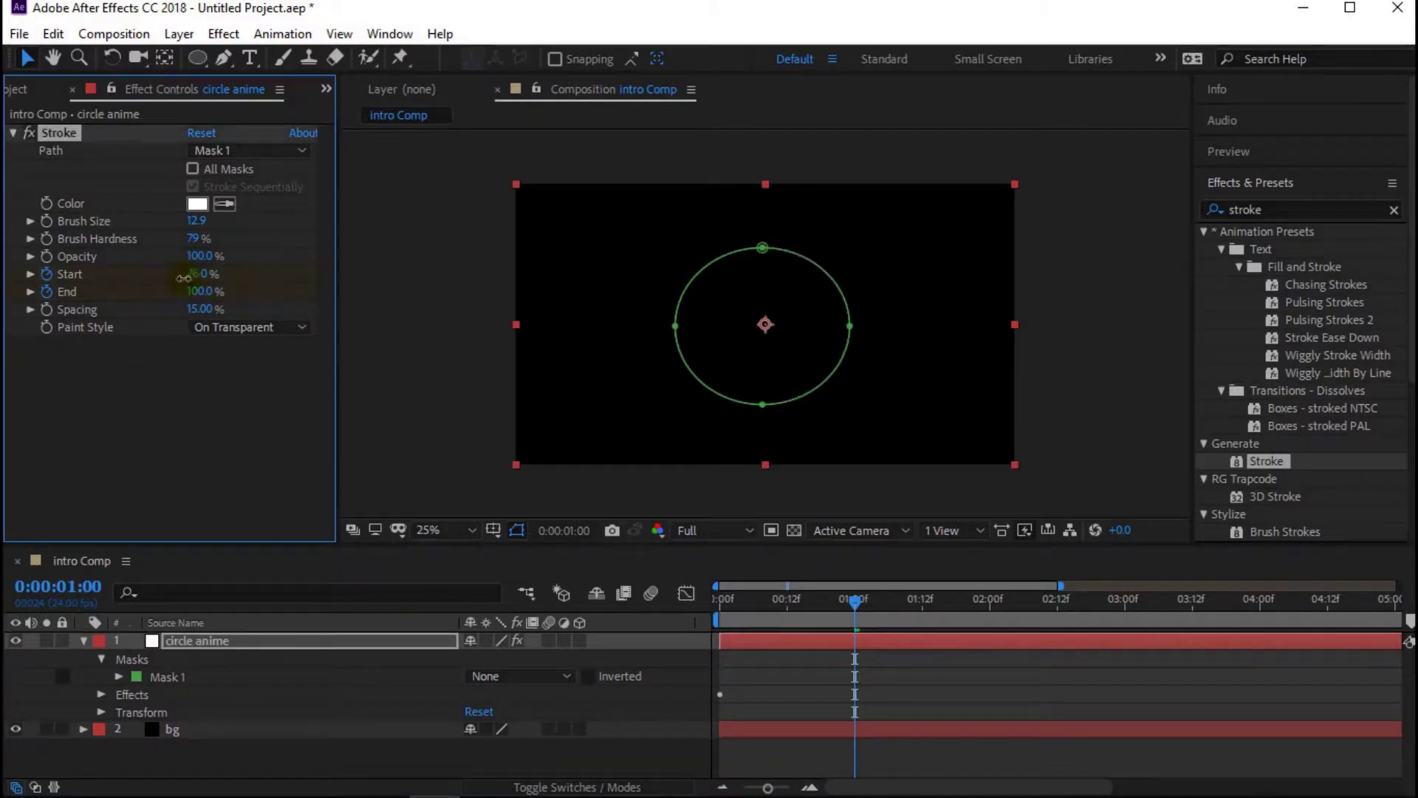
pyautogui.write('0')
pyautogui.press('Return')
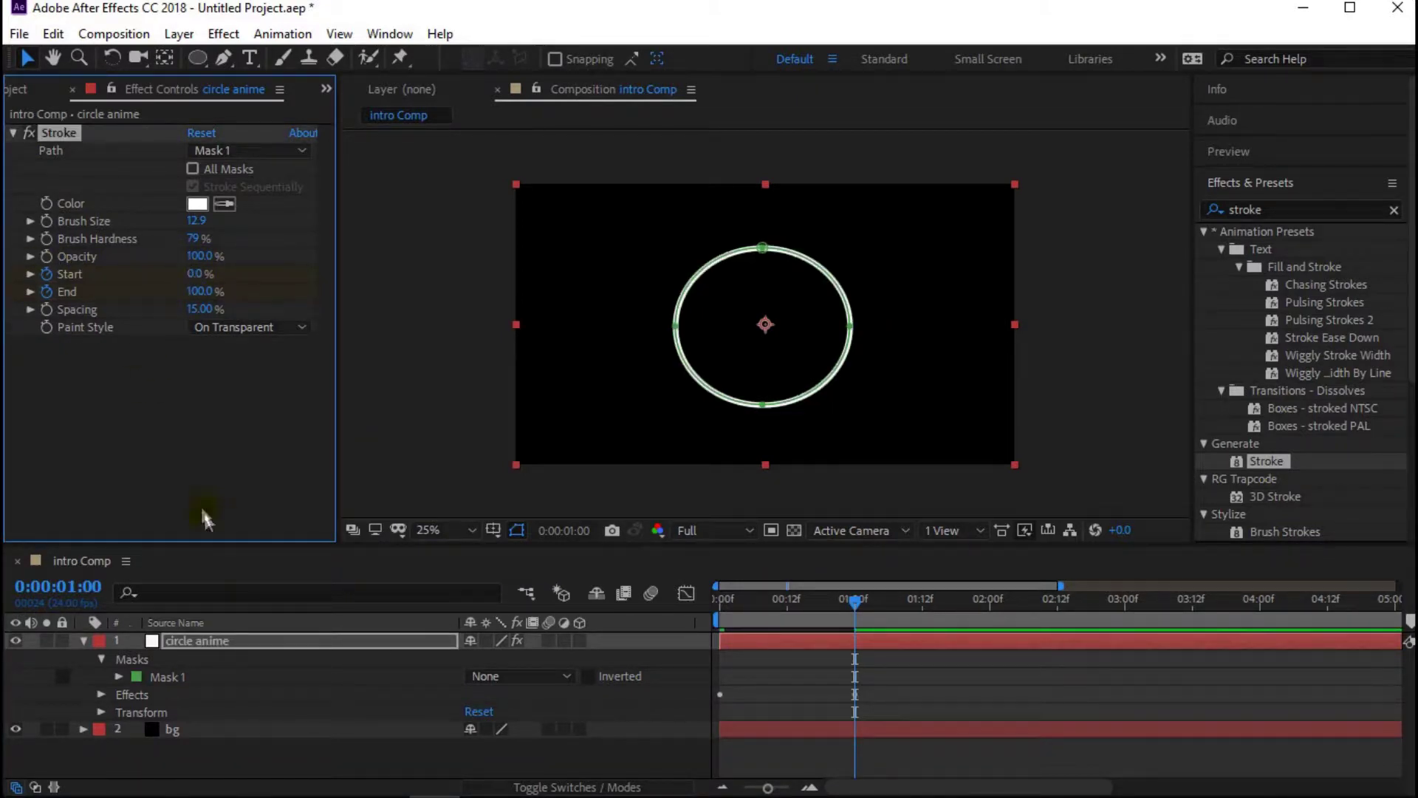
# - Show only the circle anime layer's keyframed properties and set the Stroke's End to 0% at 0:00:01:00
pyautogui.click(371, 746)
pyautogui.click(83, 641)
pyautogui.click(185, 640)
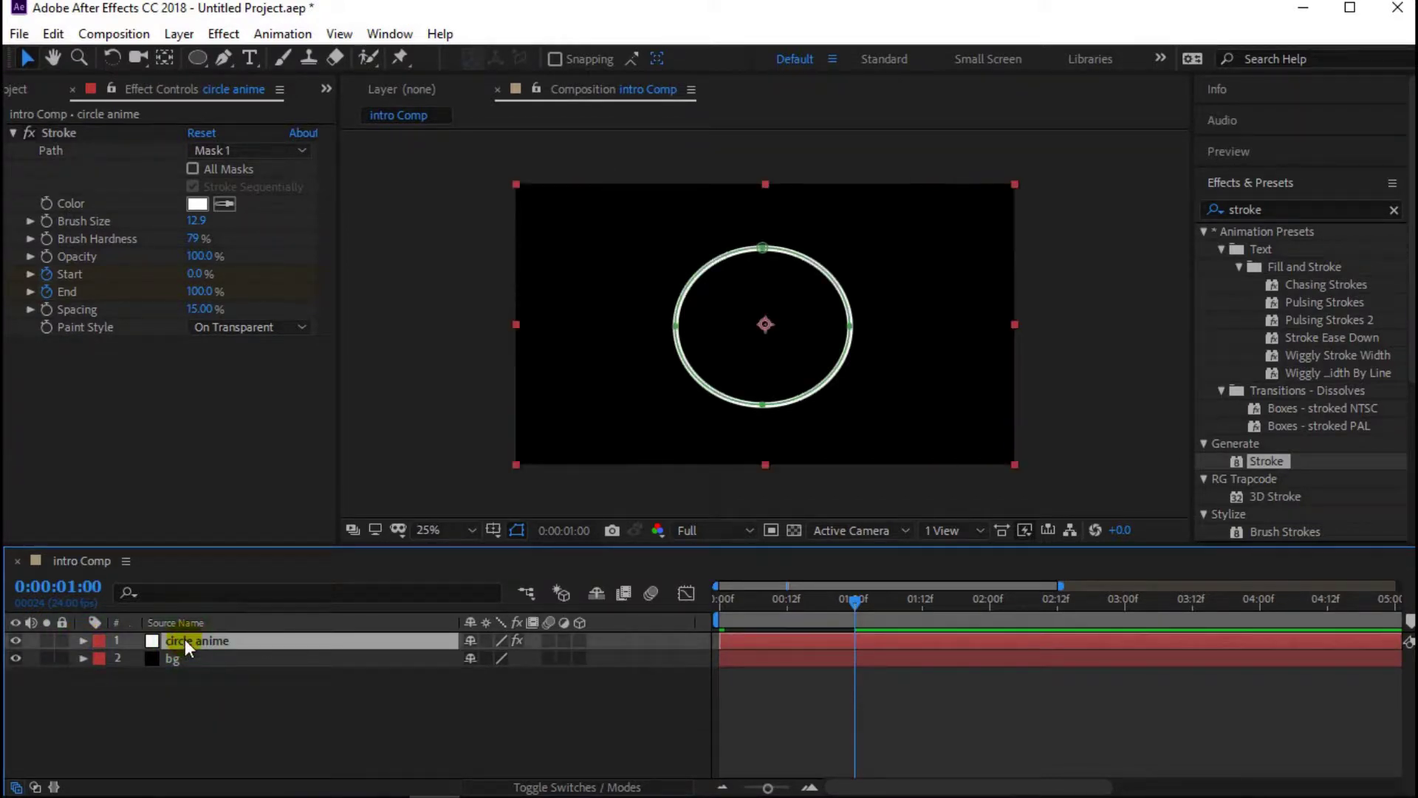
pyautogui.press('u')
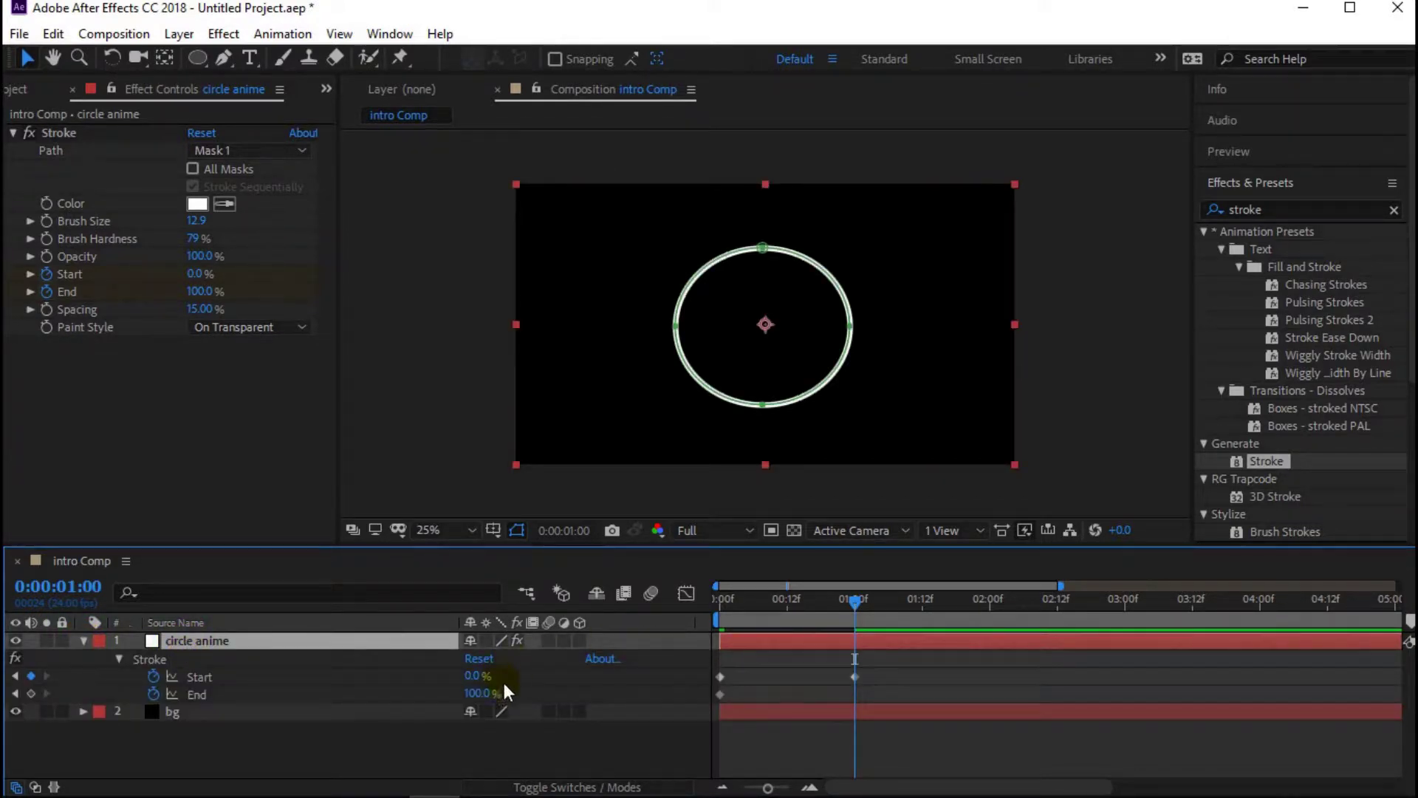
pyautogui.moveTo(487, 694); pyautogui.dragTo(333, 691)
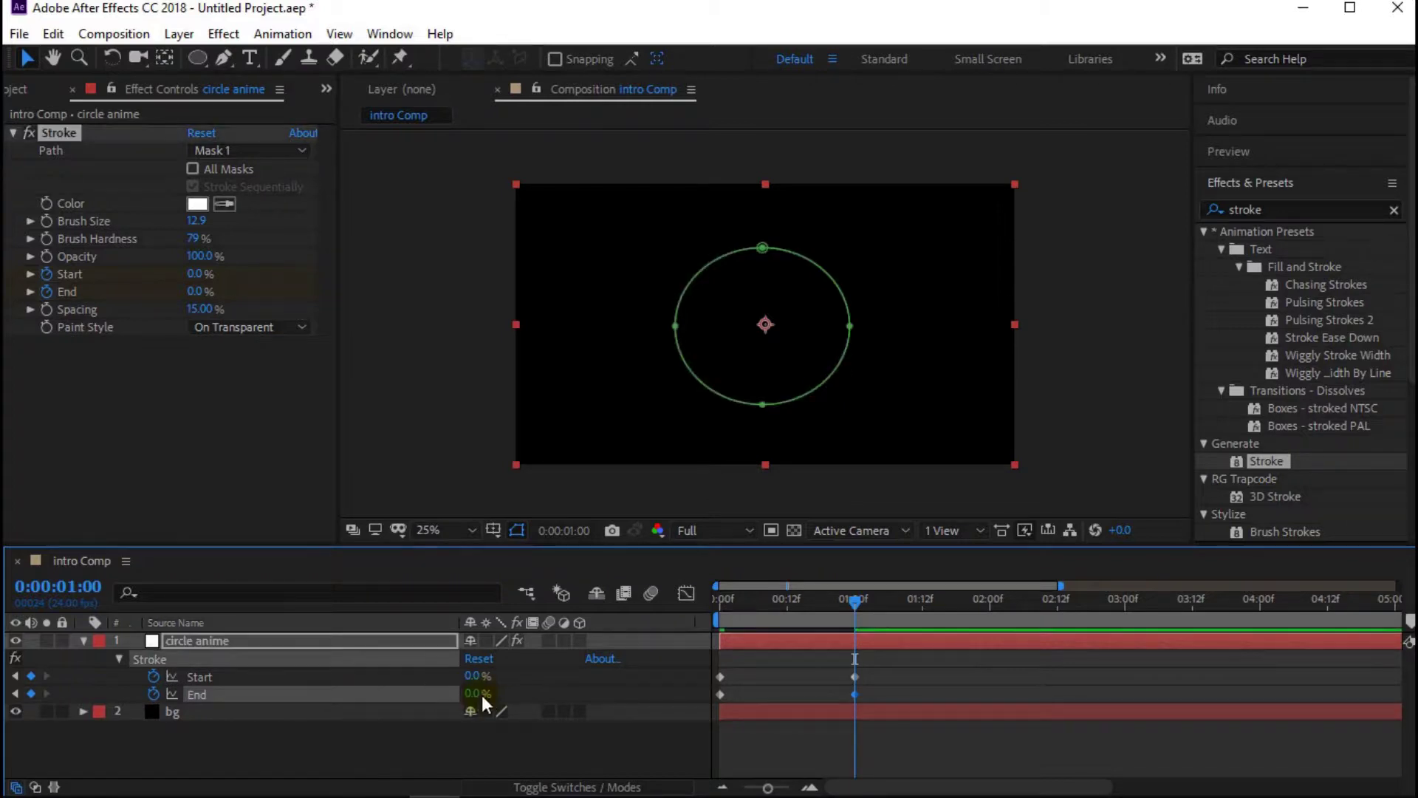
pyautogui.click(459, 740)
pyautogui.click(287, 640)
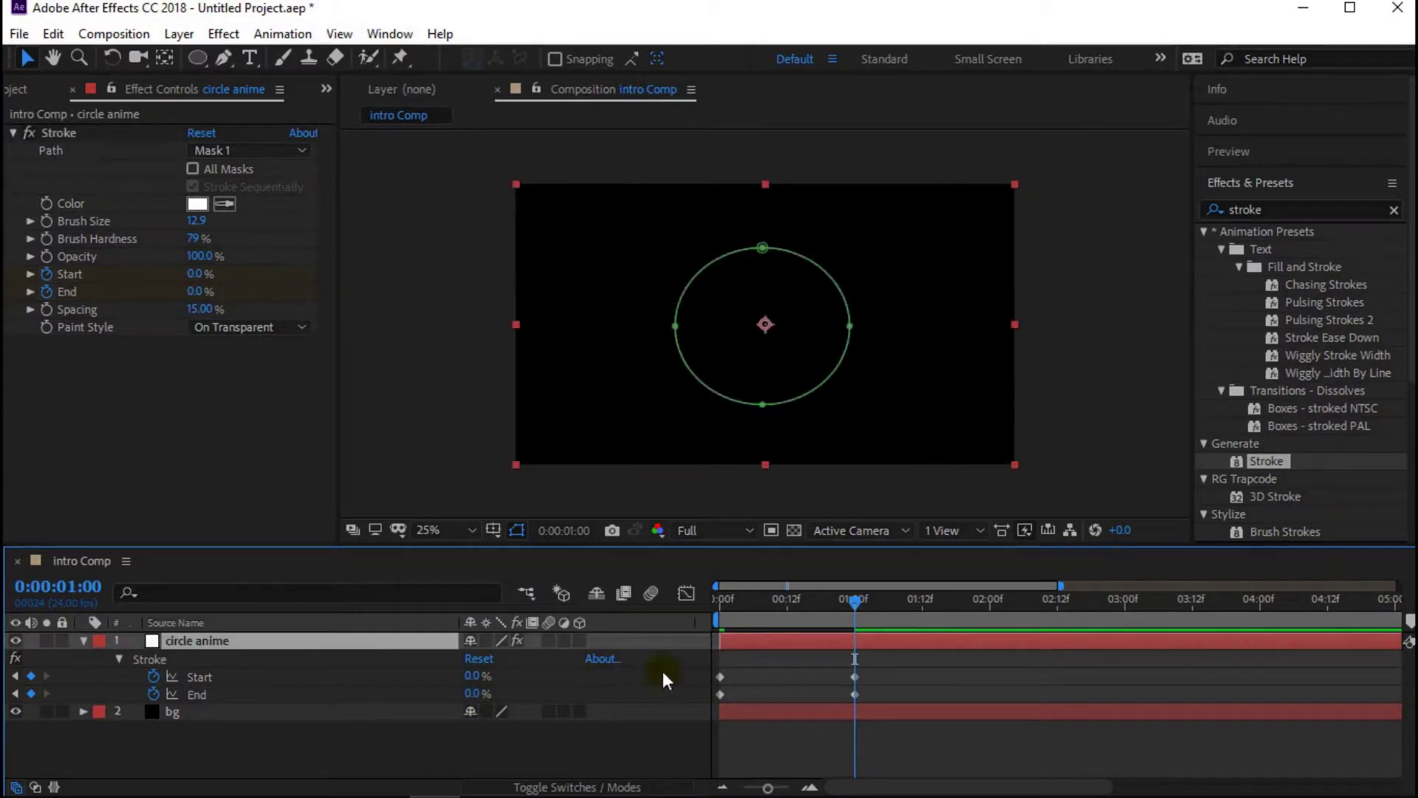
# - Shift both Stroke End keyframes about half a second later than the Start keyframes
pyautogui.click(809, 788)
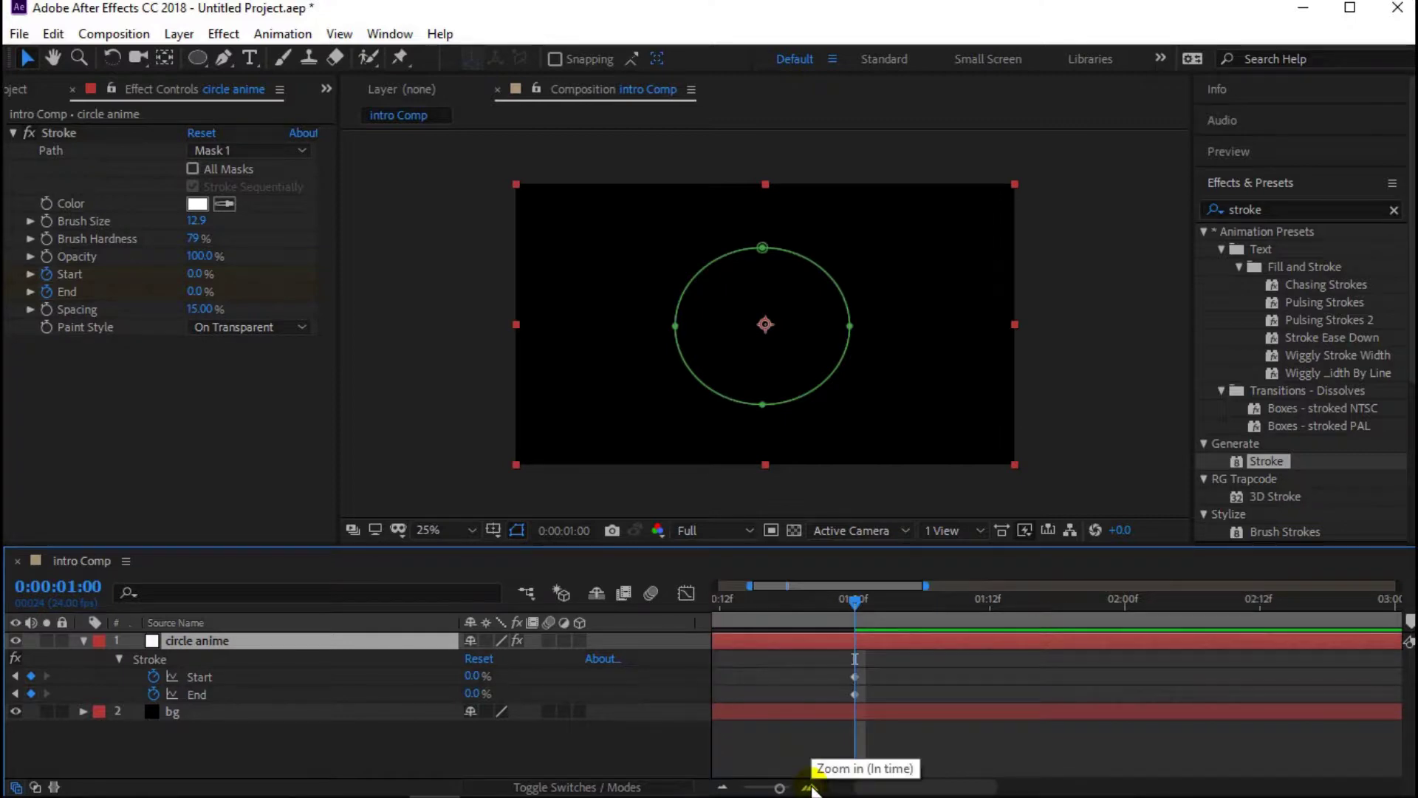
pyautogui.click(722, 787)
pyautogui.click(804, 693)
pyautogui.moveTo(804, 699)
pyautogui.mouseDown()
pyautogui.moveTo(717, 702)
pyautogui.moveTo(761, 695)
pyautogui.mouseUp()
pyautogui.click(605, 754)
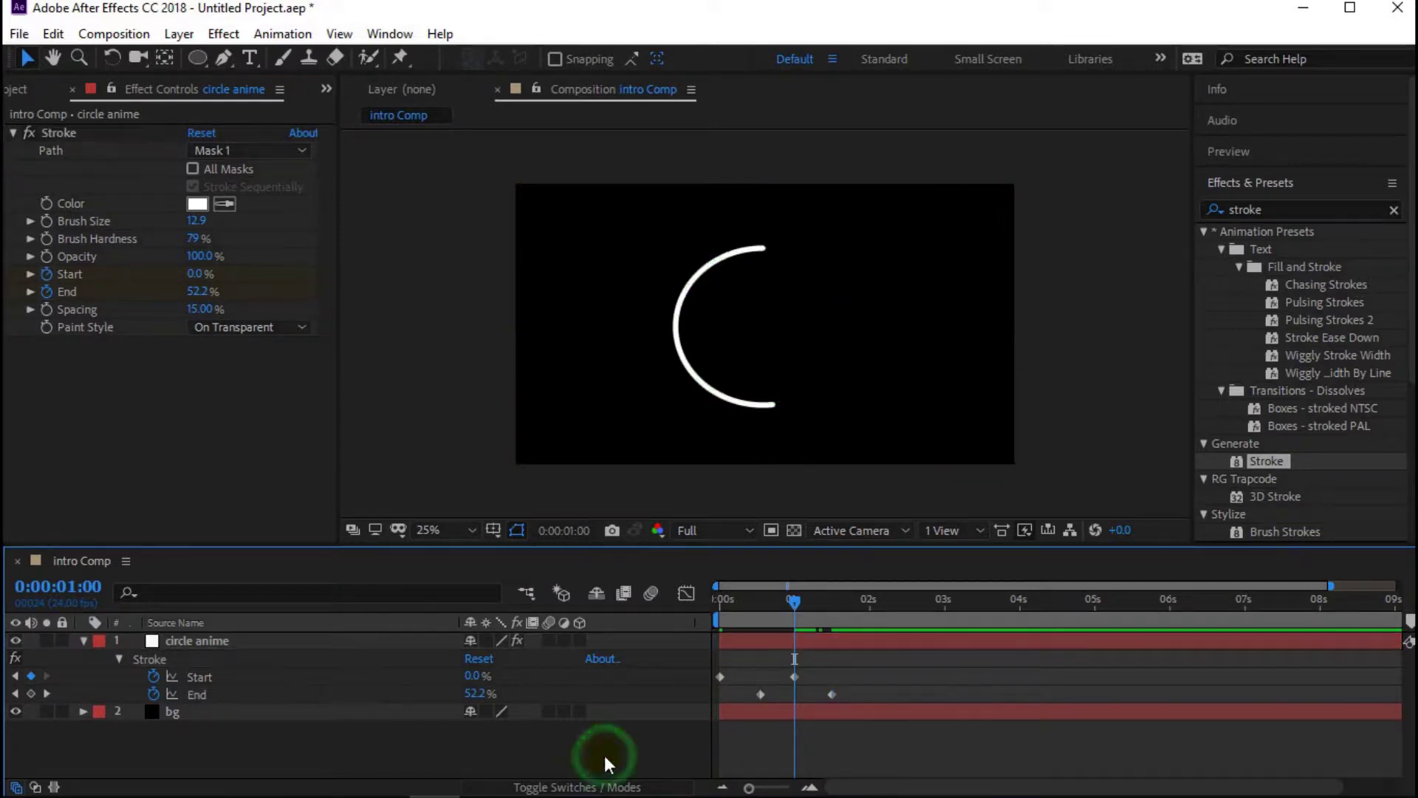
# - Apply Easy Ease to all Start and End keyframes of the circle anime layer
pyautogui.click(272, 642)
pyautogui.moveTo(850, 669); pyautogui.dragTo(714, 703)
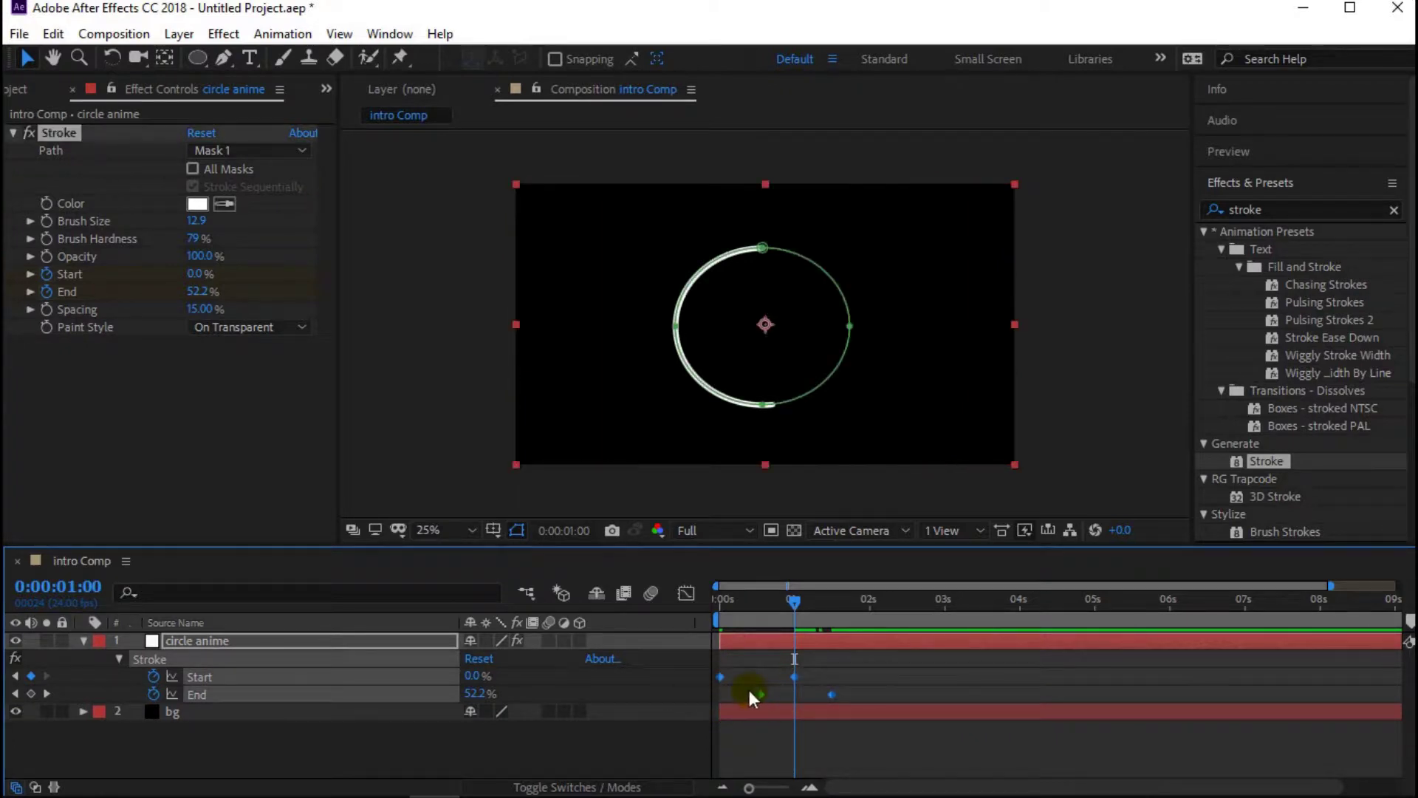
pyautogui.rightClick(761, 695)
pyautogui.moveTo(849, 676)
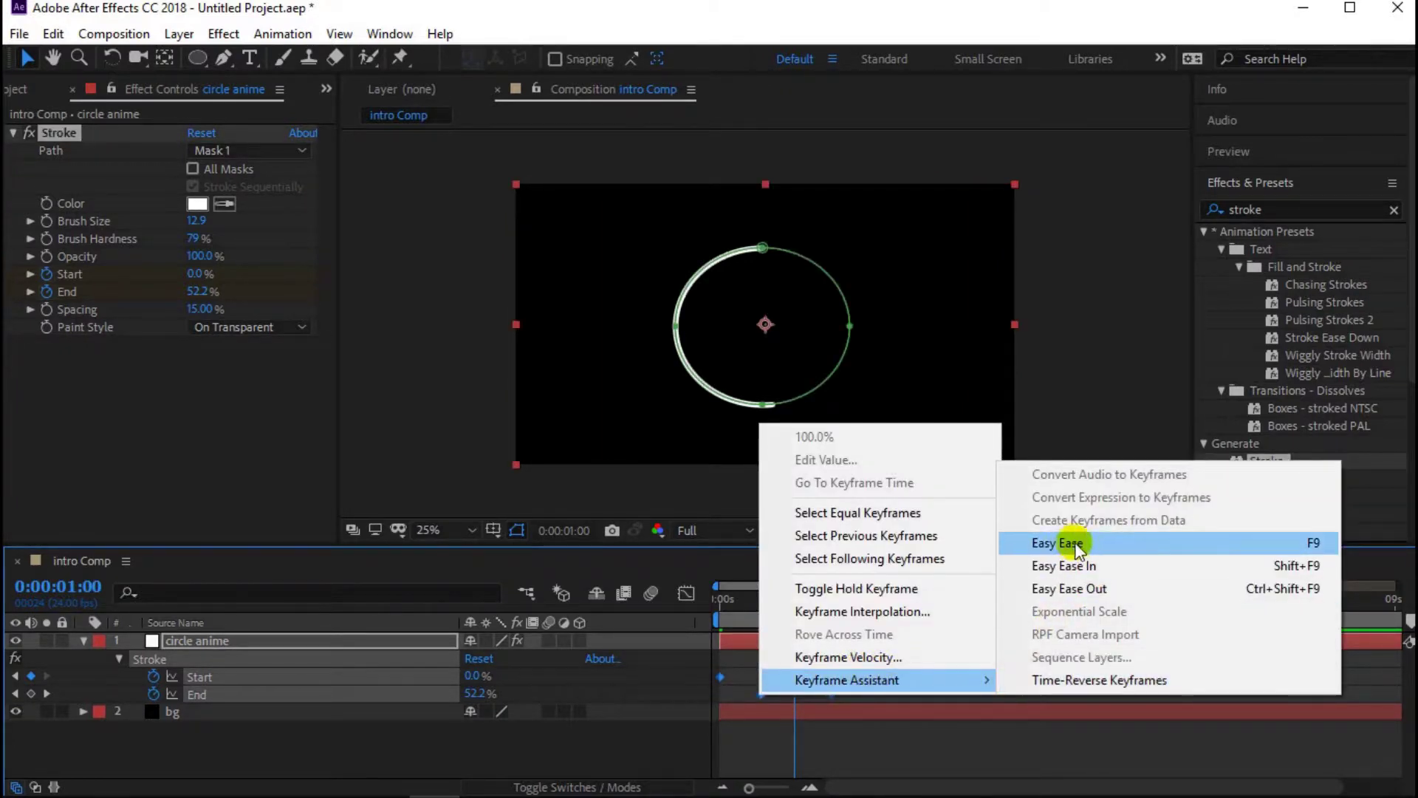
pyautogui.click(1059, 543)
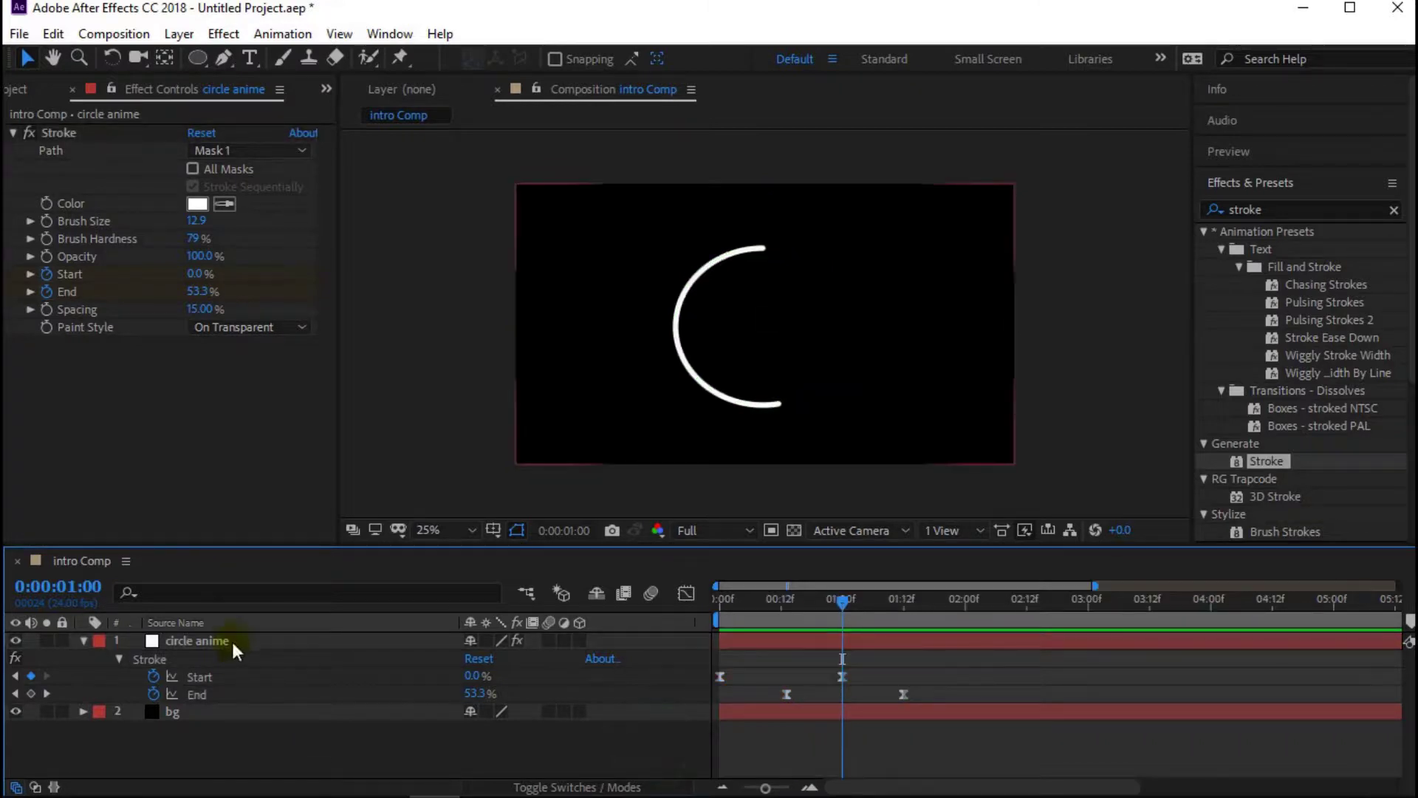
# - Collapse the circle anime layer's properties and duplicate the layer
pyautogui.click(230, 641)
pyautogui.click(81, 642)
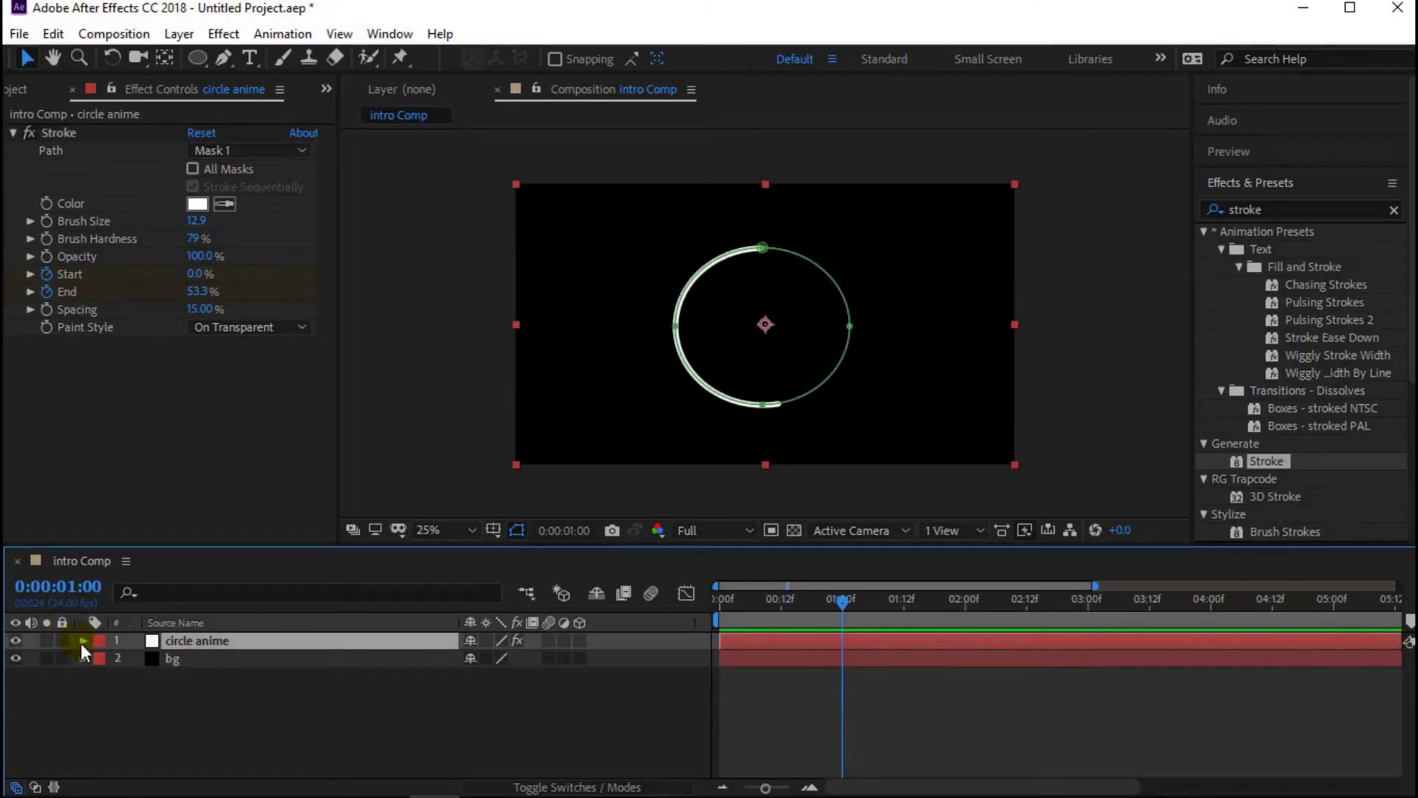
pyautogui.click(53, 33)
pyautogui.click(118, 305)
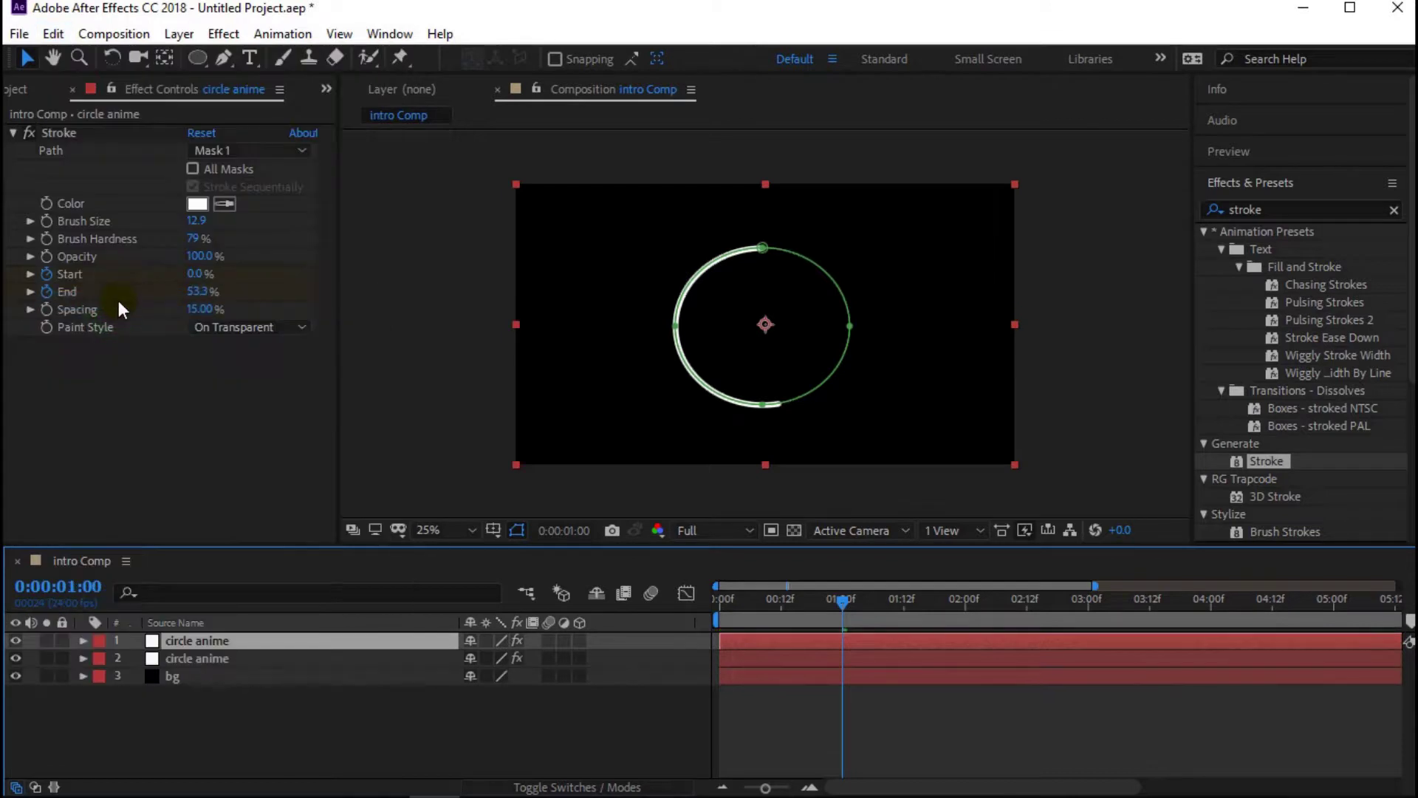
# - Shrink the mask of the upper circle anime layer so its stroke runs just inside the original circle
pyautogui.click(203, 711)
pyautogui.click(262, 646)
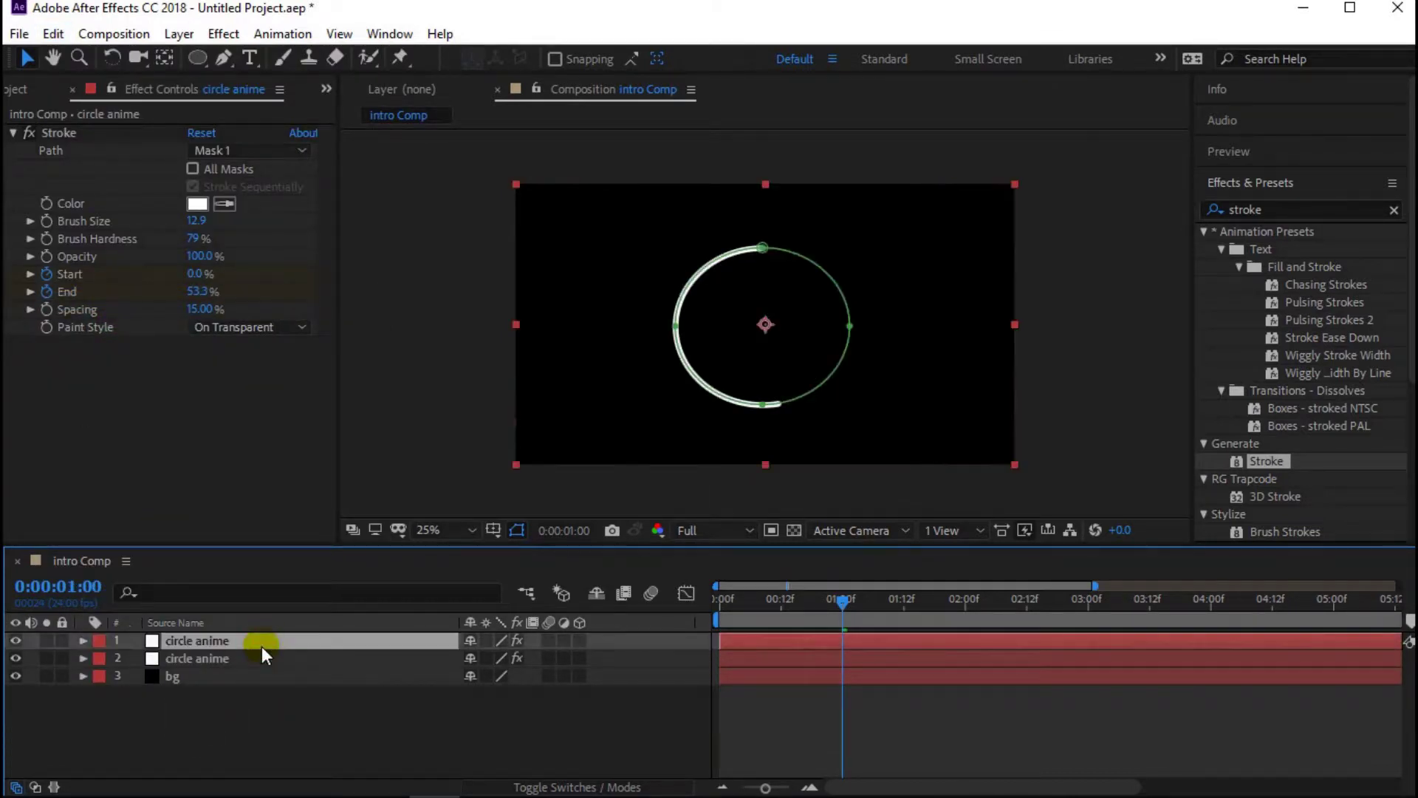
pyautogui.doubleClick(764, 249)
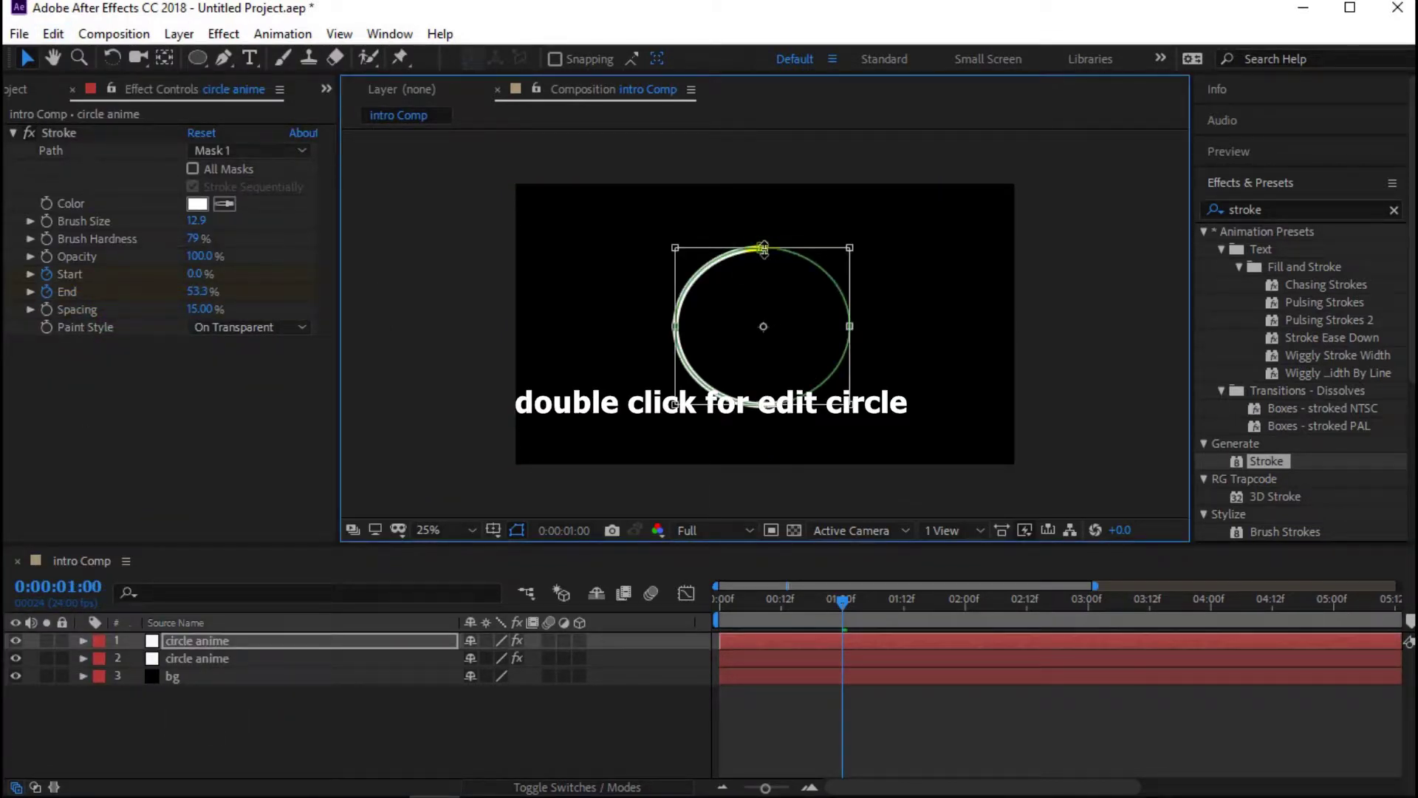
pyautogui.moveTo(764, 249); pyautogui.dragTo(764, 263)
pyautogui.moveTo(762, 406); pyautogui.dragTo(762, 388)
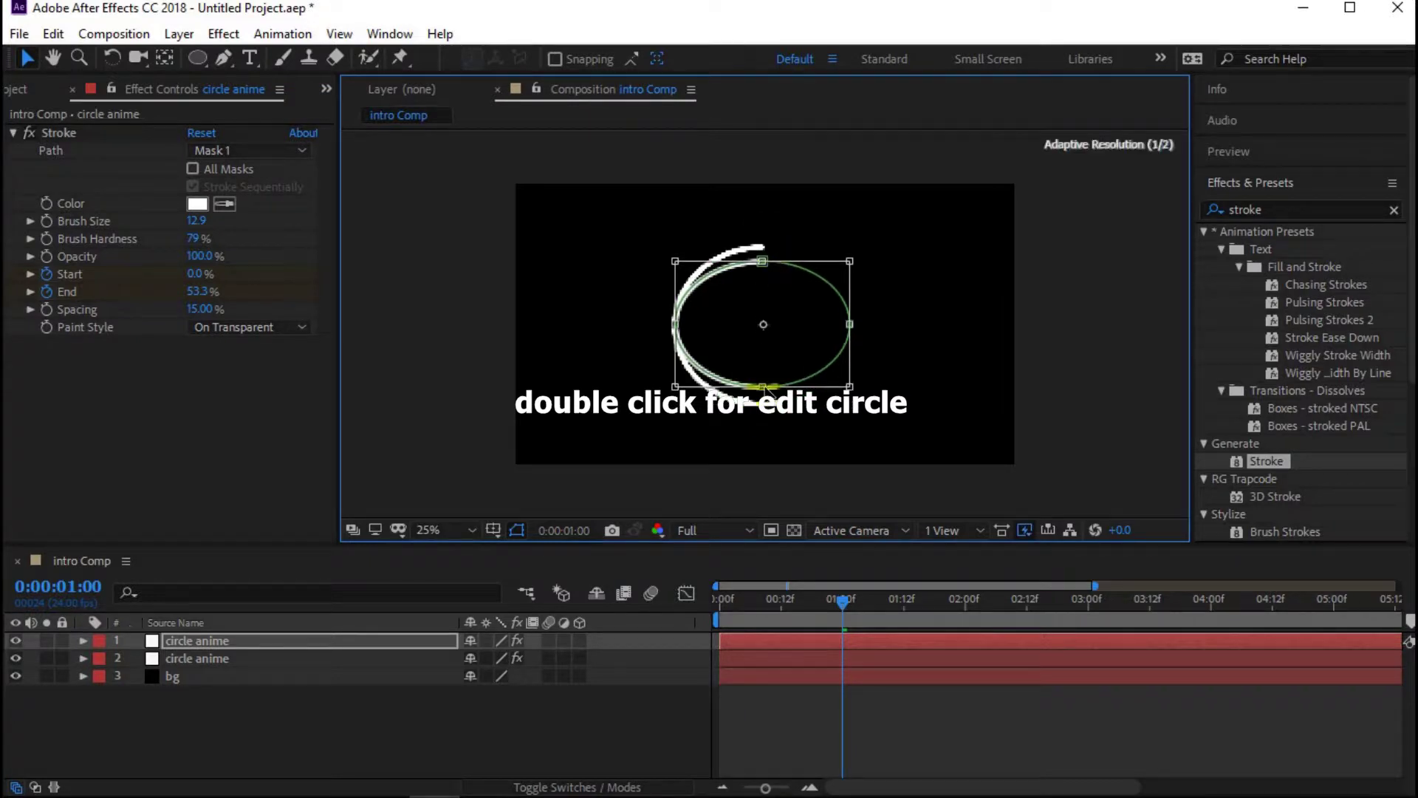
pyautogui.moveTo(673, 324); pyautogui.dragTo(695, 328)
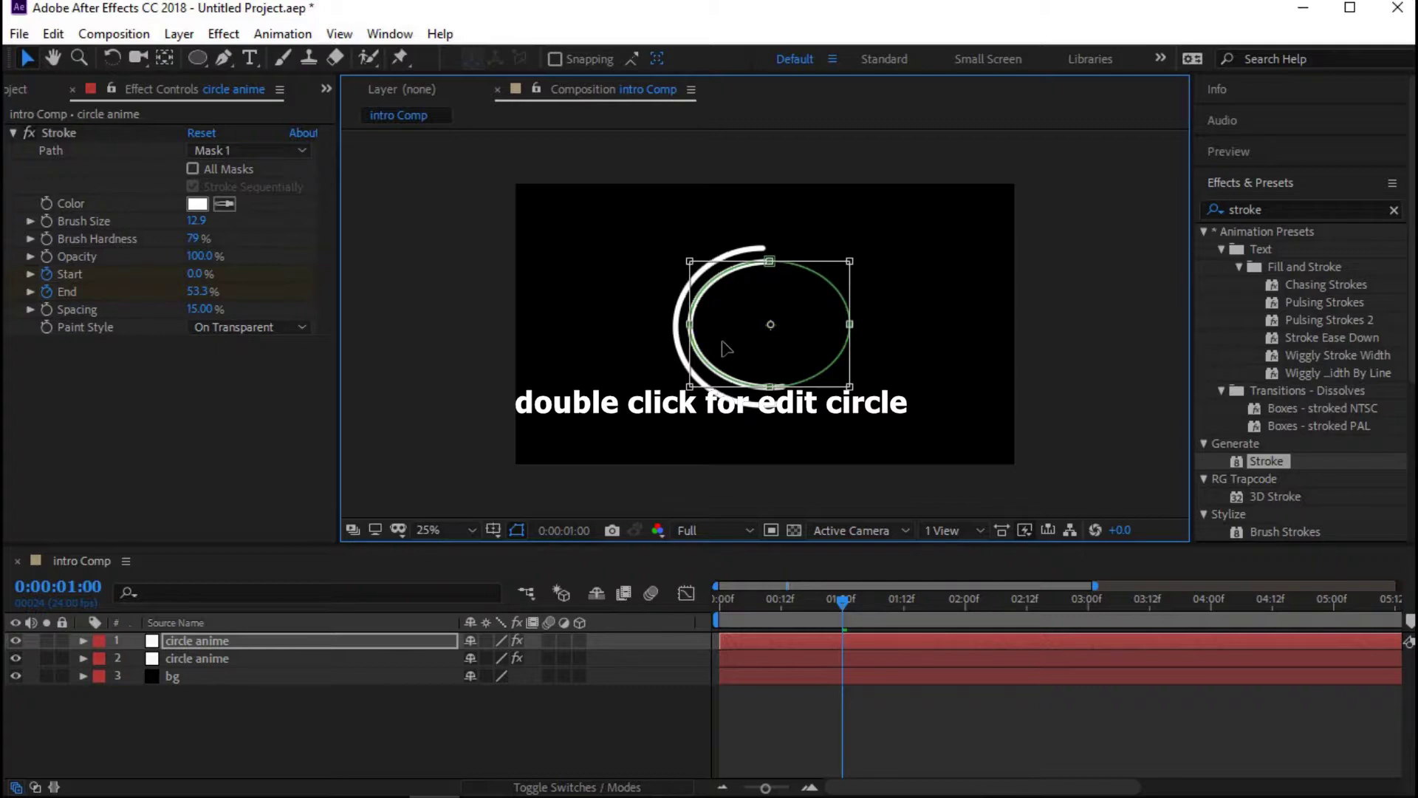
pyautogui.click(468, 723)
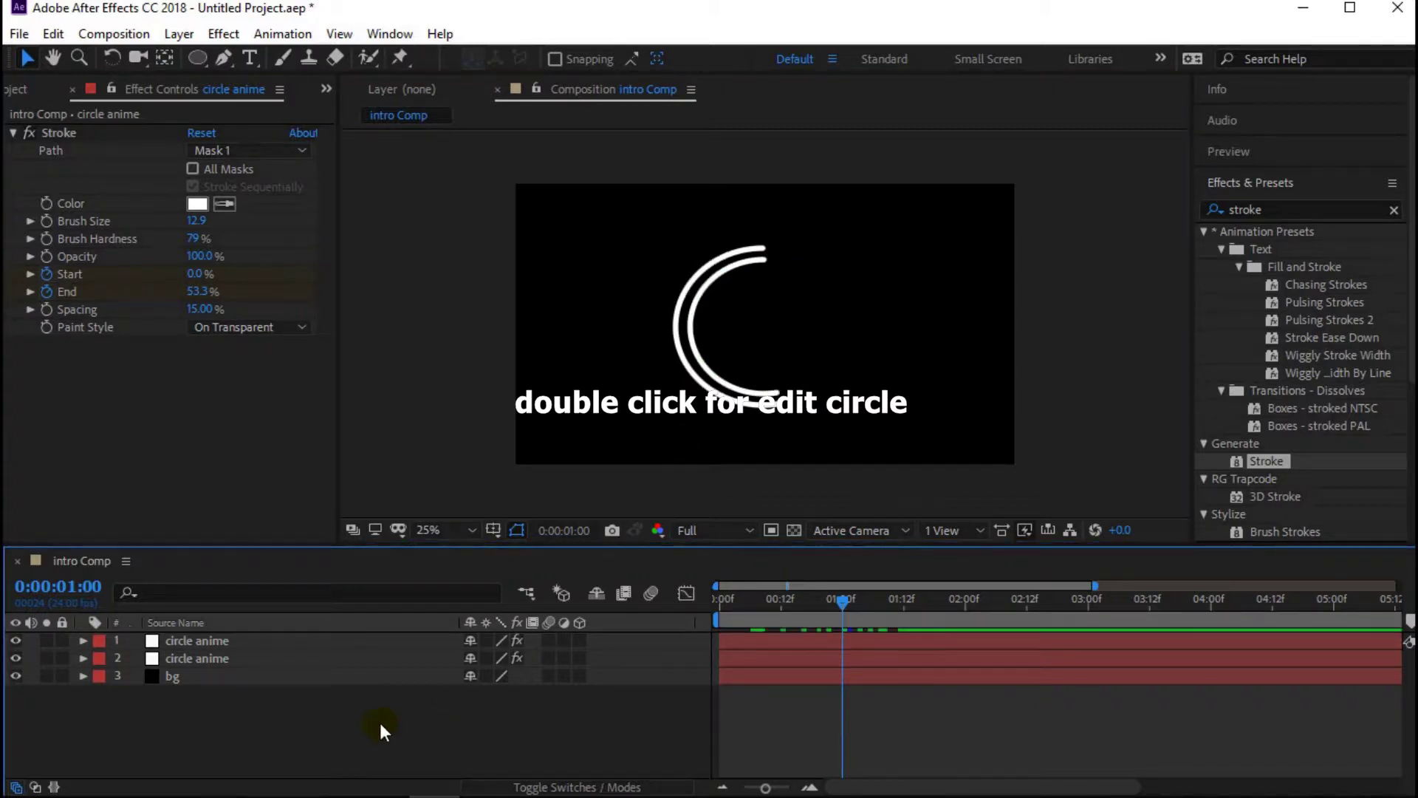
# - Reveal the keyframed Stroke Start and End properties of both circle anime layers in the timeline
pyautogui.click(83, 640)
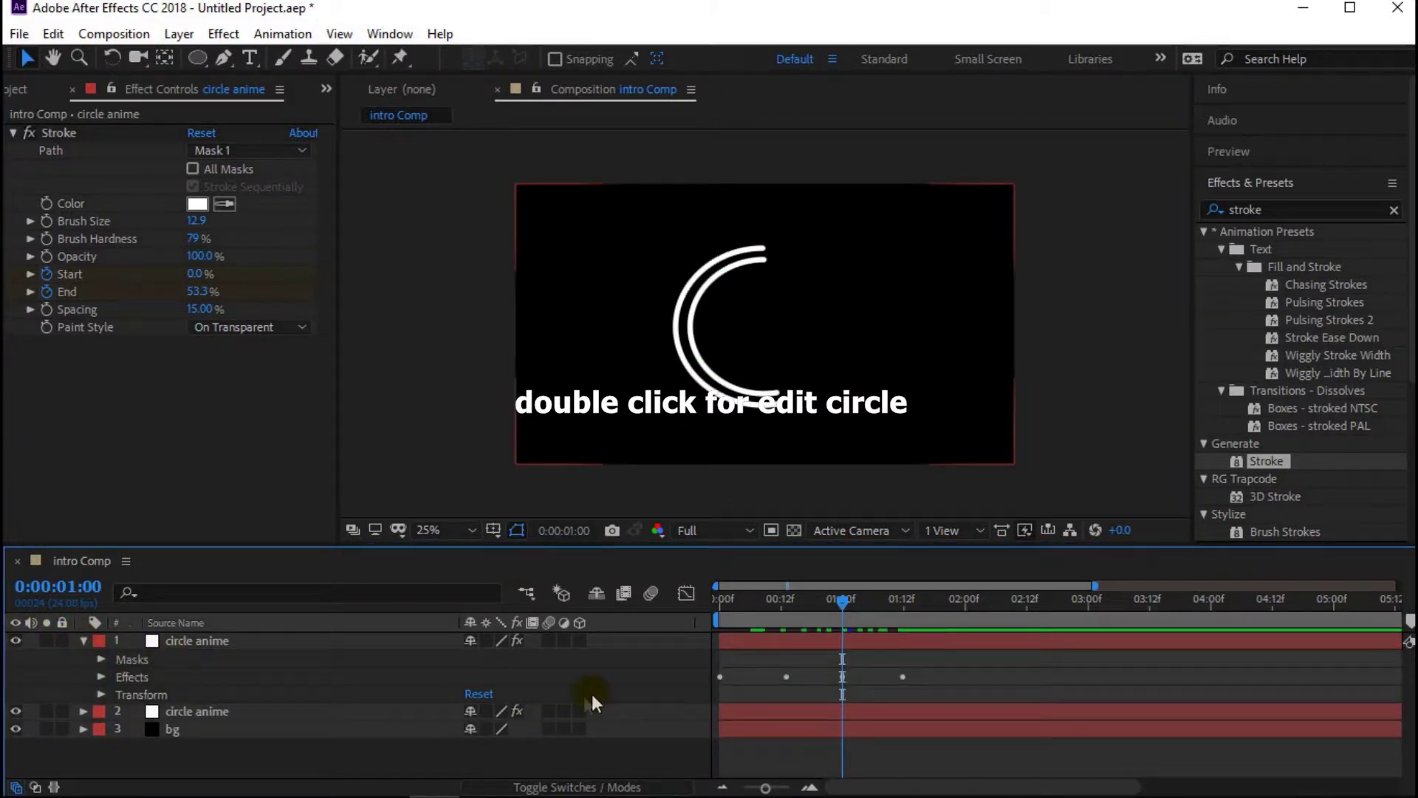
pyautogui.moveTo(829, 601); pyautogui.dragTo(934, 600)
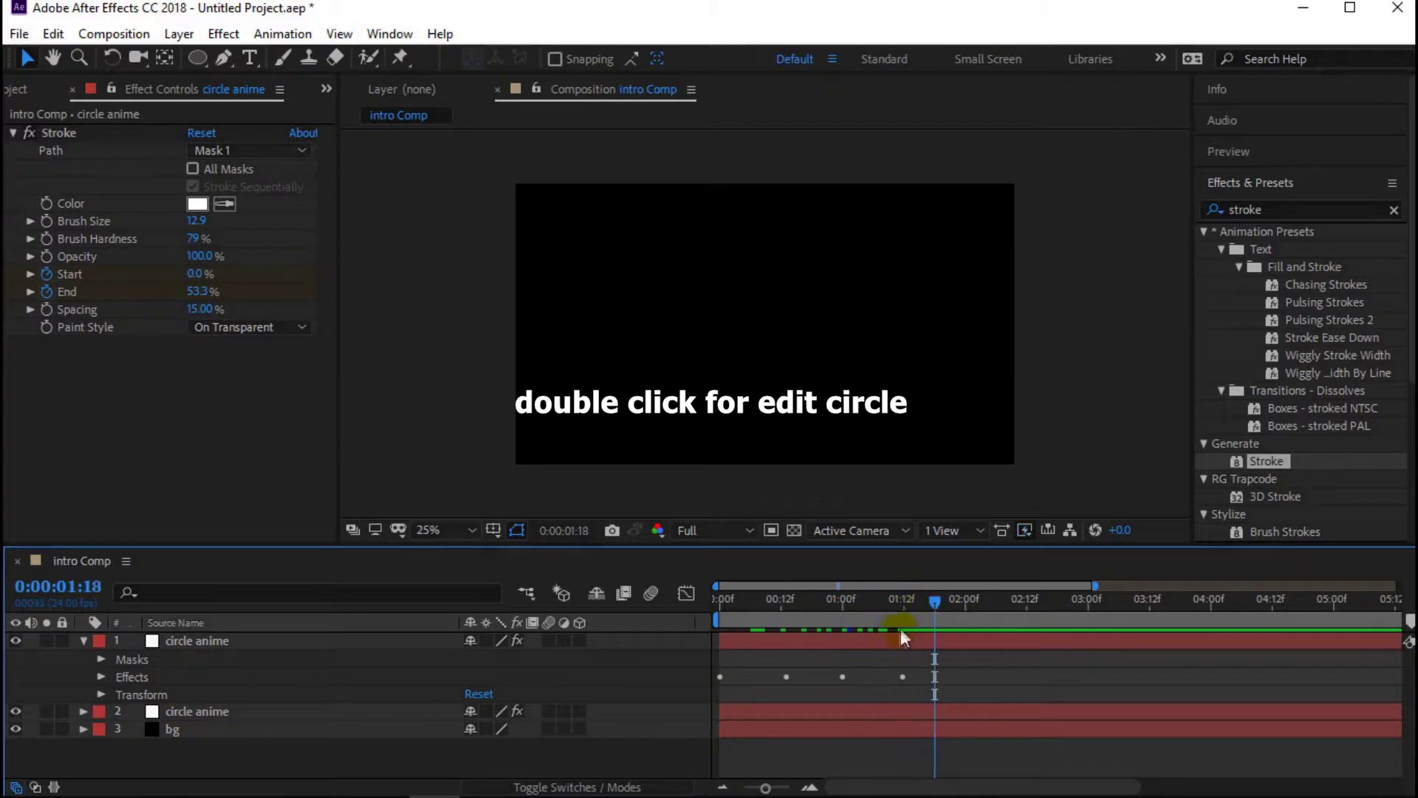
pyautogui.click(722, 676)
pyautogui.press('u')
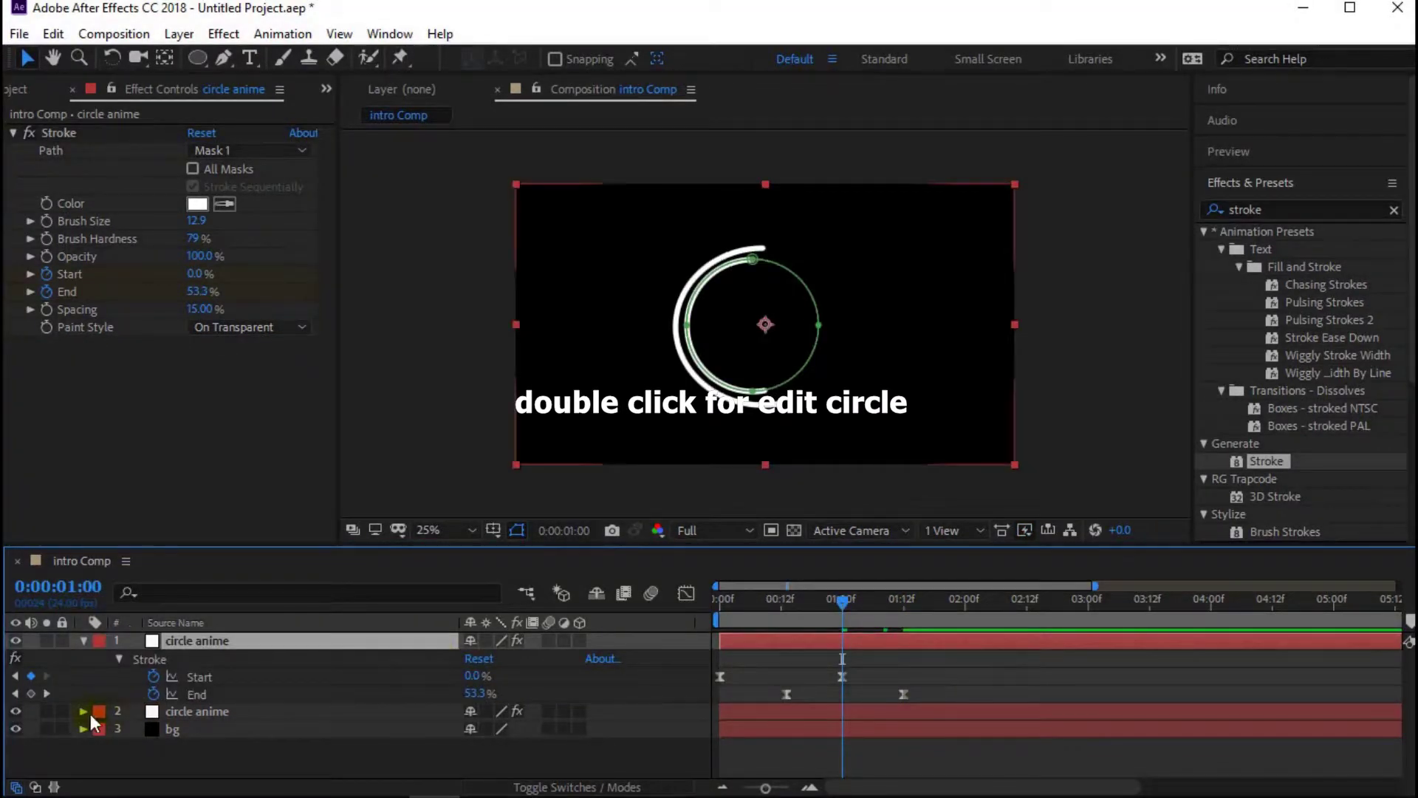
pyautogui.click(82, 712)
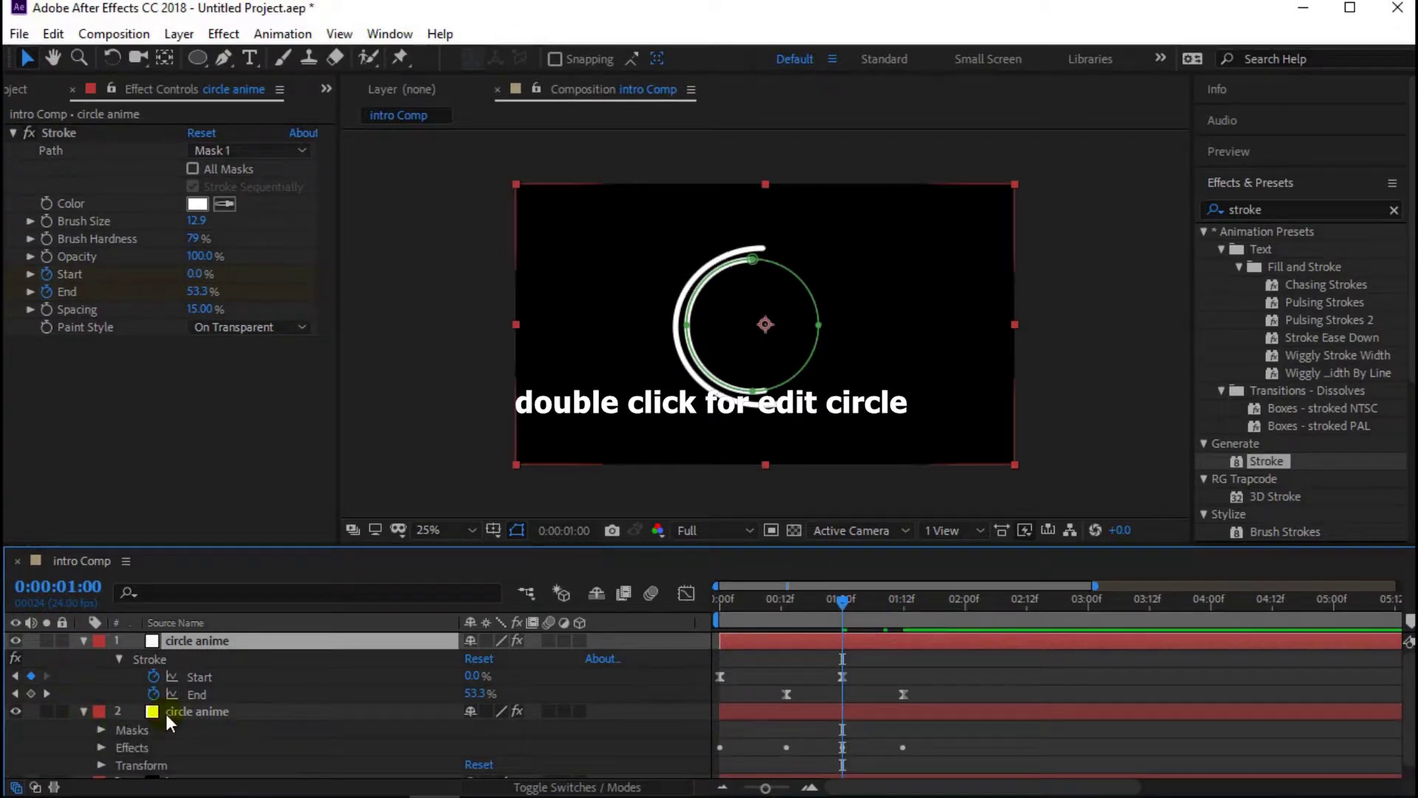
pyautogui.click(229, 713)
pyautogui.press('u')
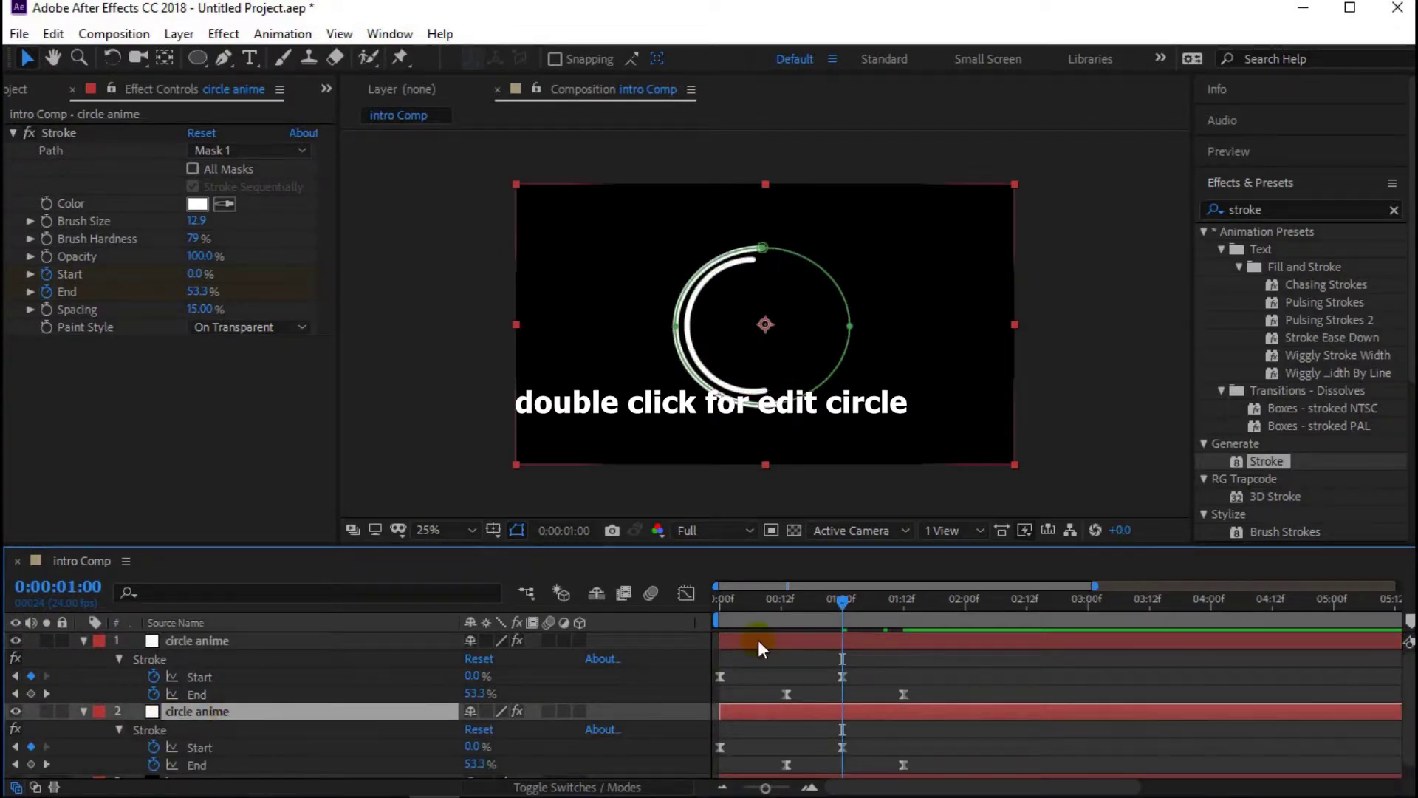
pyautogui.moveTo(844, 601); pyautogui.dragTo(969, 604)
pyautogui.click(181, 641)
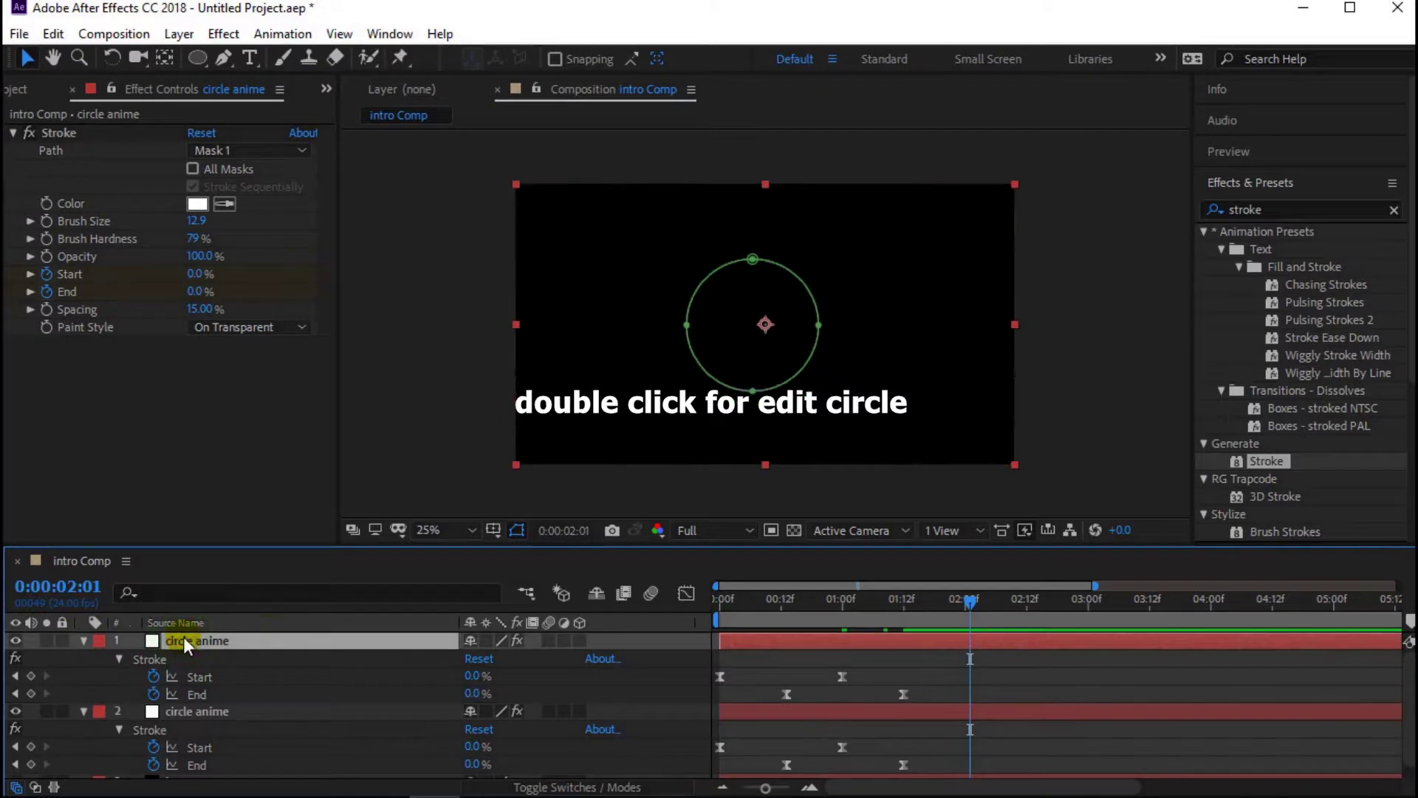
pyautogui.moveTo(914, 687); pyautogui.dragTo(774, 702)
pyautogui.moveTo(888, 693); pyautogui.dragTo(898, 695)
pyautogui.click(53, 34)
pyautogui.click(59, 55)
pyautogui.click(857, 678)
pyautogui.click(53, 34)
pyautogui.click(59, 52)
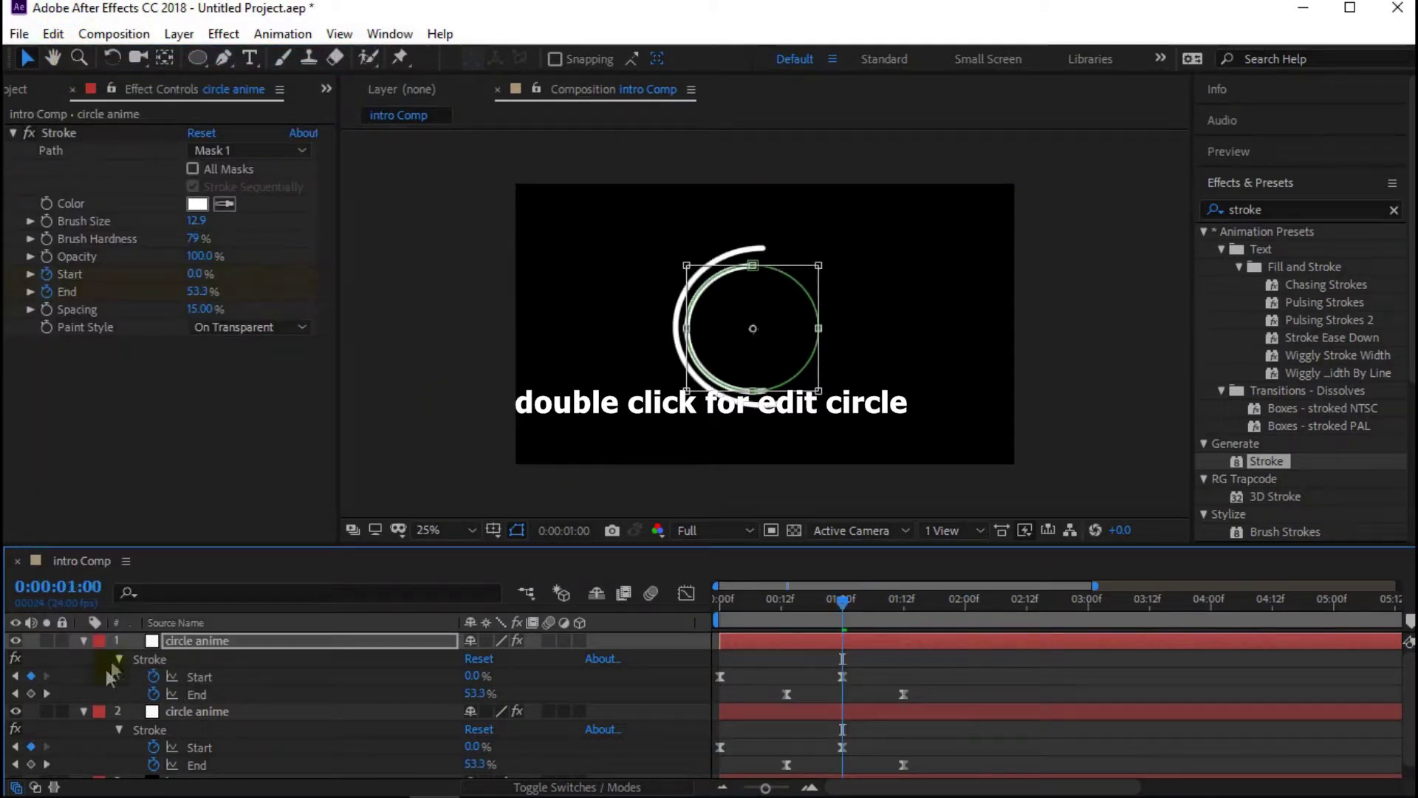
# - Move both End keyframes of the upper circle anime layer about 6 frames earlier
pyautogui.click(89, 453)
pyautogui.click(263, 640)
pyautogui.moveTo(919, 696); pyautogui.dragTo(777, 694)
pyautogui.moveTo(901, 693); pyautogui.dragTo(872, 694)
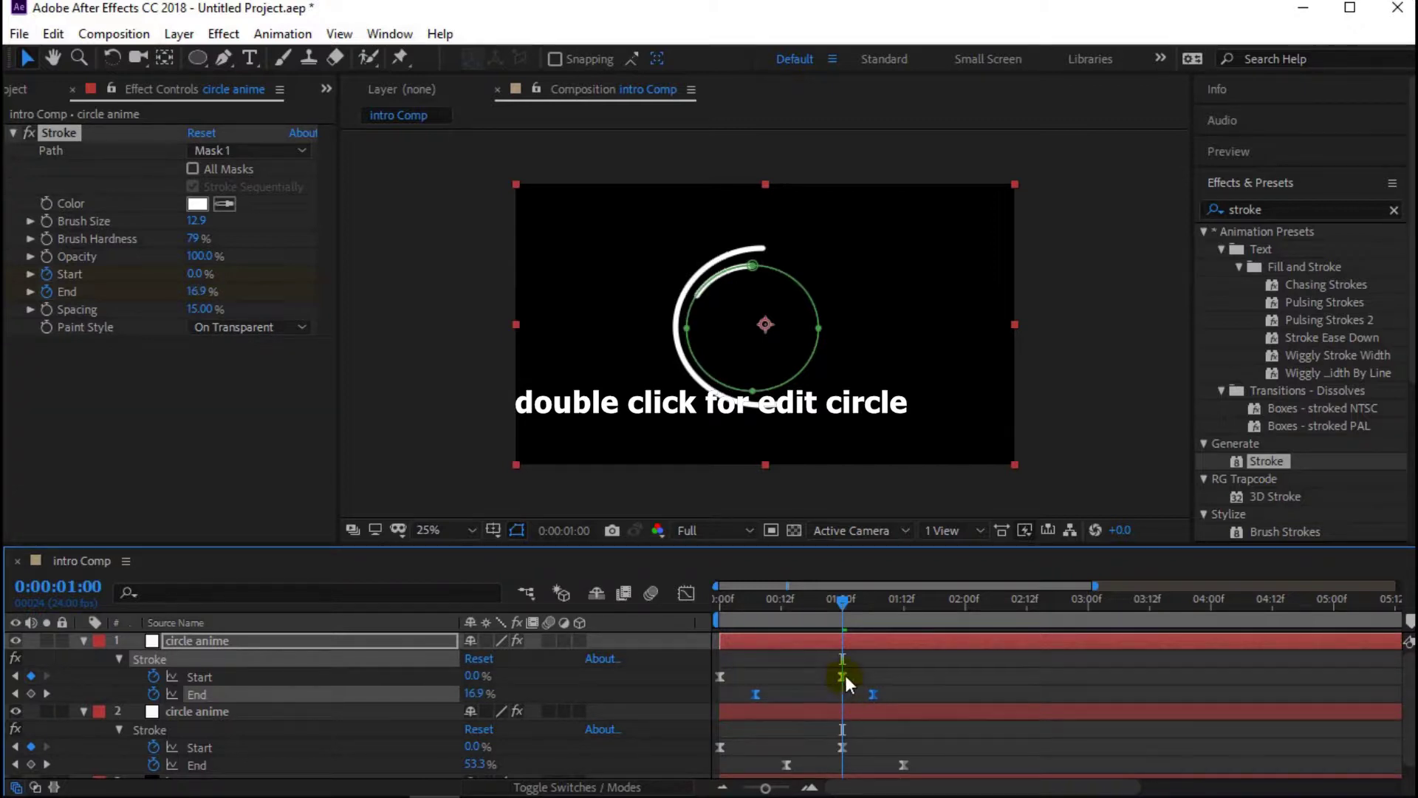
# - Move both Start keyframes of the upper circle anime layer about 3 frames later
pyautogui.click(782, 664)
pyautogui.moveTo(786, 675)
pyautogui.mouseDown()
pyautogui.moveTo(855, 674)
pyautogui.moveTo(715, 679)
pyautogui.mouseUp()
pyautogui.moveTo(721, 677); pyautogui.dragTo(738, 671)
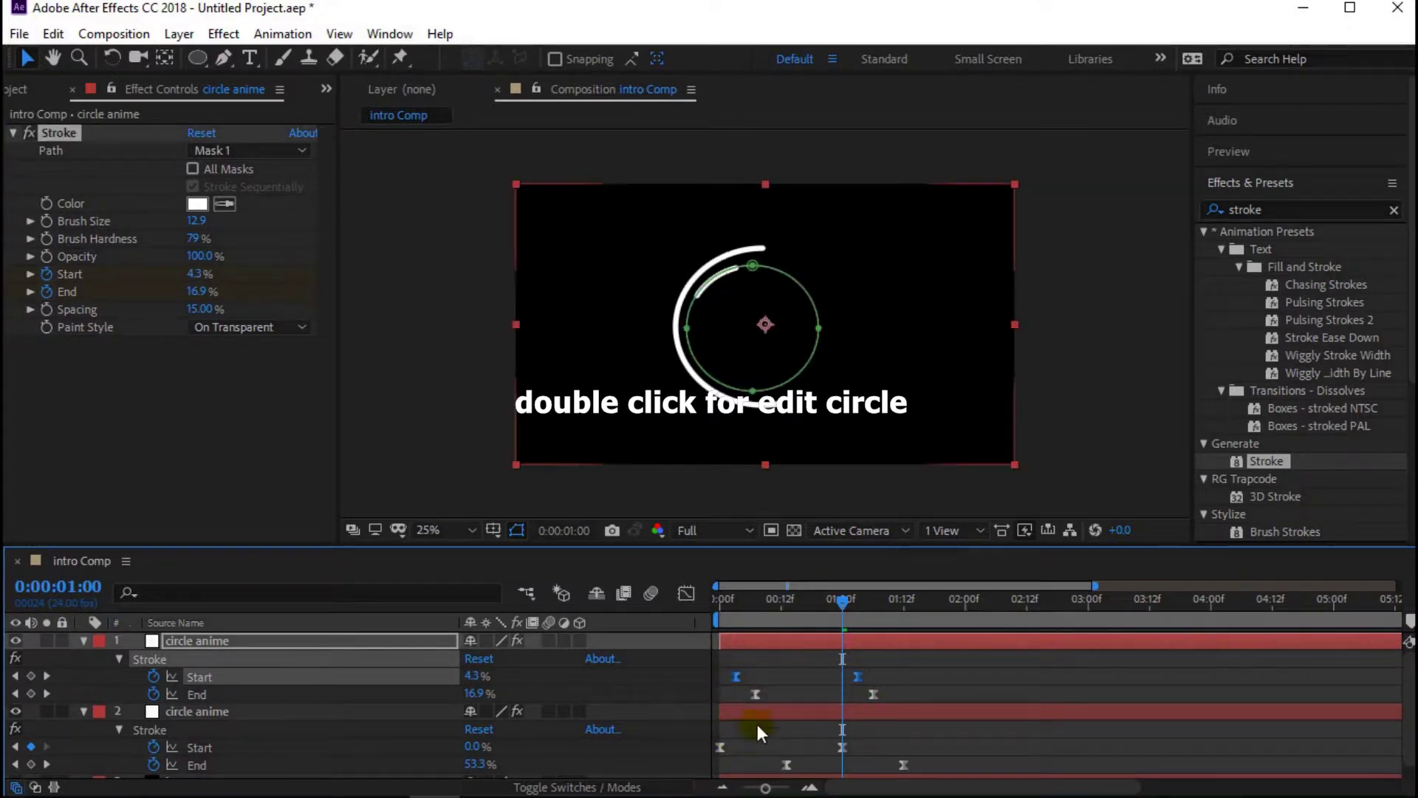
pyautogui.click(280, 482)
# - Make the timeline area taller and move the current time to 0:00:01:01
pyautogui.moveTo(500, 547); pyautogui.dragTo(501, 466)
pyautogui.click(845, 522)
pyautogui.moveTo(845, 521)
pyautogui.mouseDown()
pyautogui.moveTo(817, 520)
pyautogui.moveTo(878, 507)
pyautogui.moveTo(848, 515)
pyautogui.mouseUp()
# - Duplicate the inner circle anime layer
pyautogui.click(261, 569)
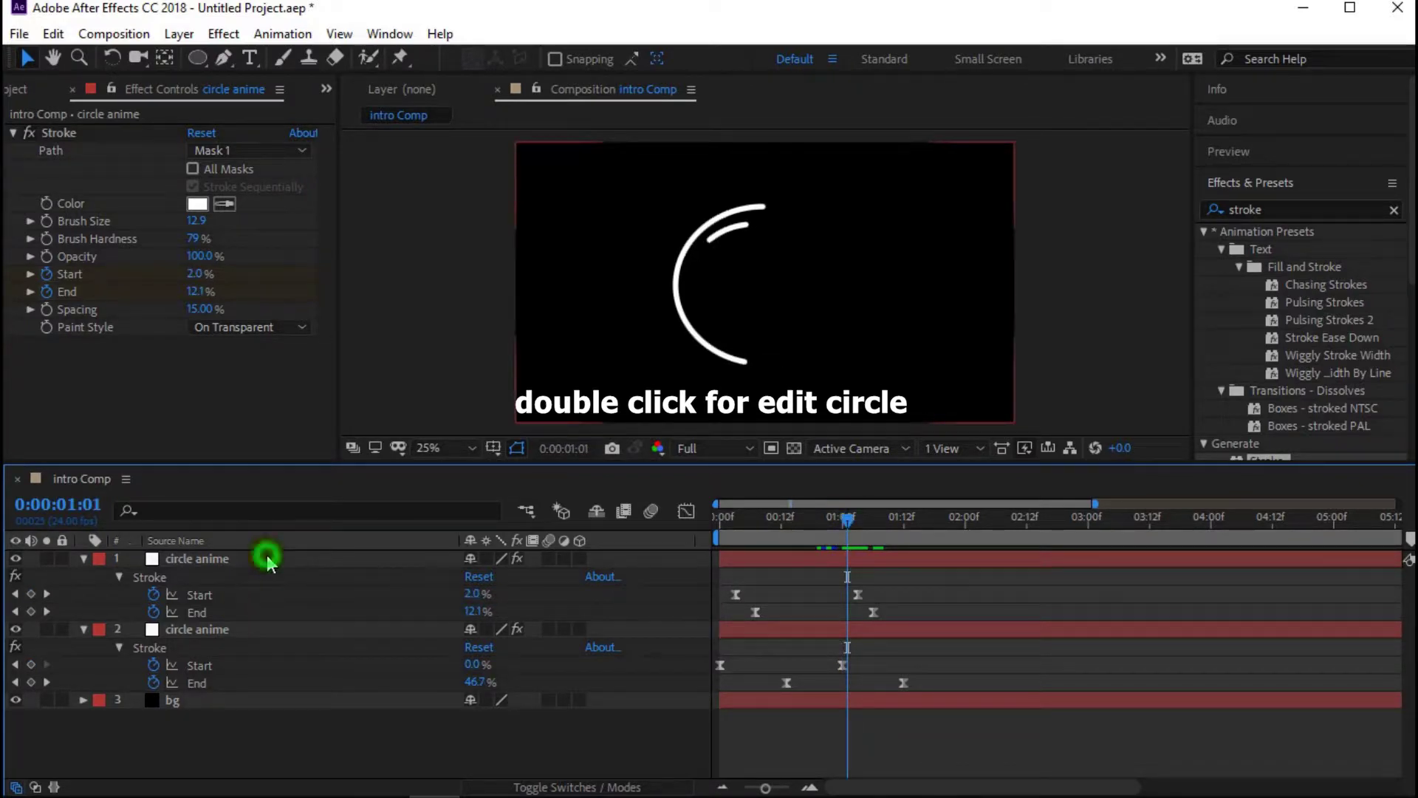
pyautogui.click(268, 560)
pyautogui.click(53, 33)
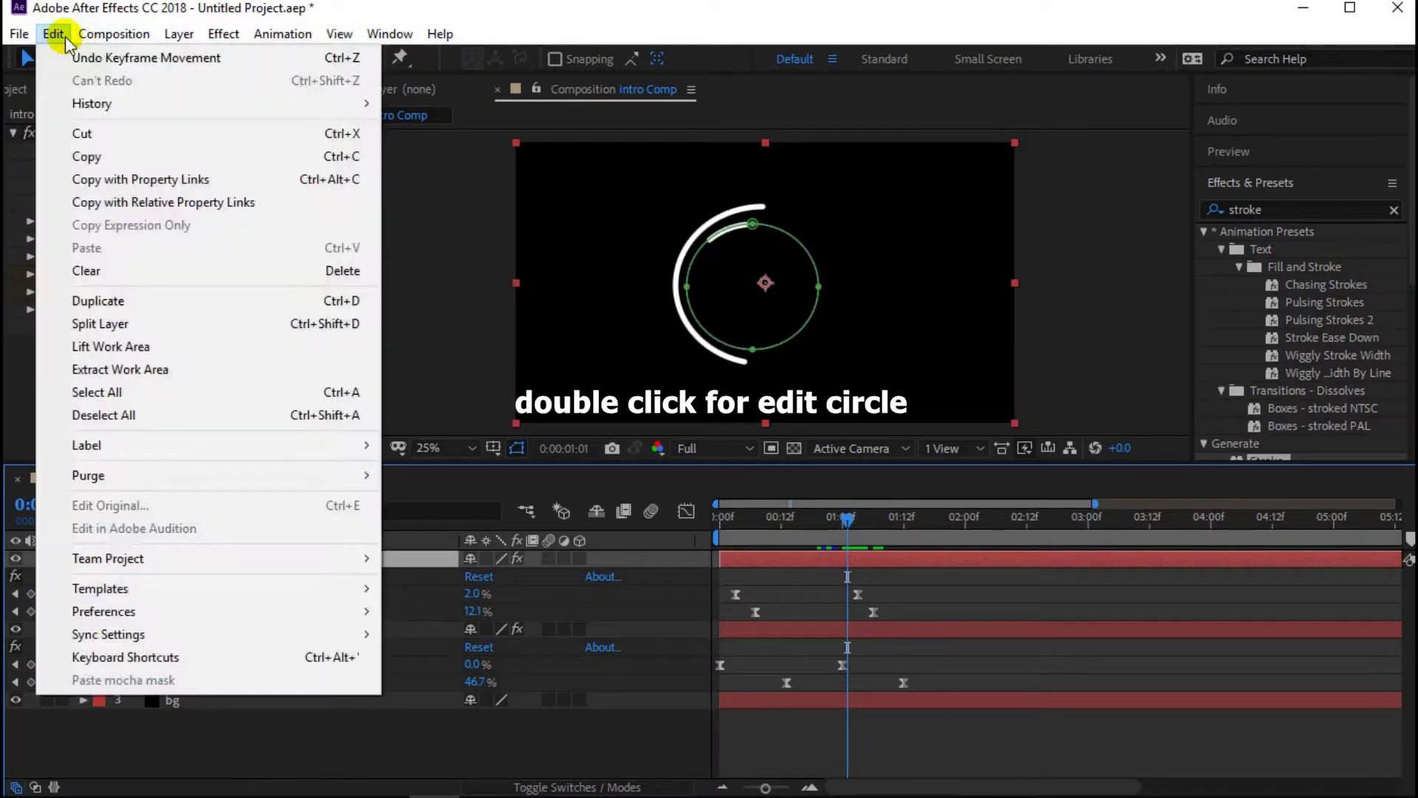
pyautogui.click(99, 302)
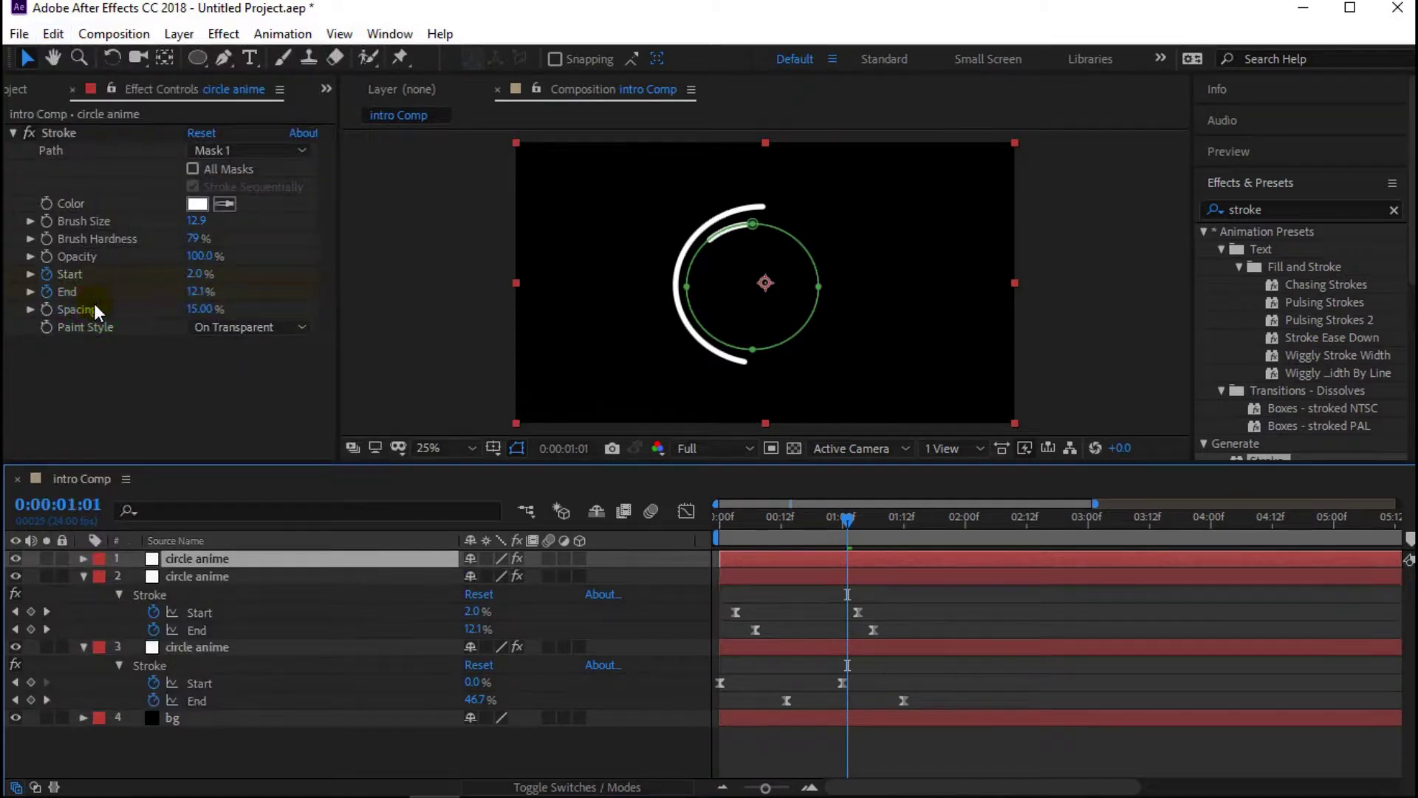
# - Rotate the top circle anime layer's circular mask nearly half a turn and shrink it to sit inside the other arcs
pyautogui.doubleClick(752, 229)
pyautogui.moveTo(840, 202); pyautogui.dragTo(896, 371)
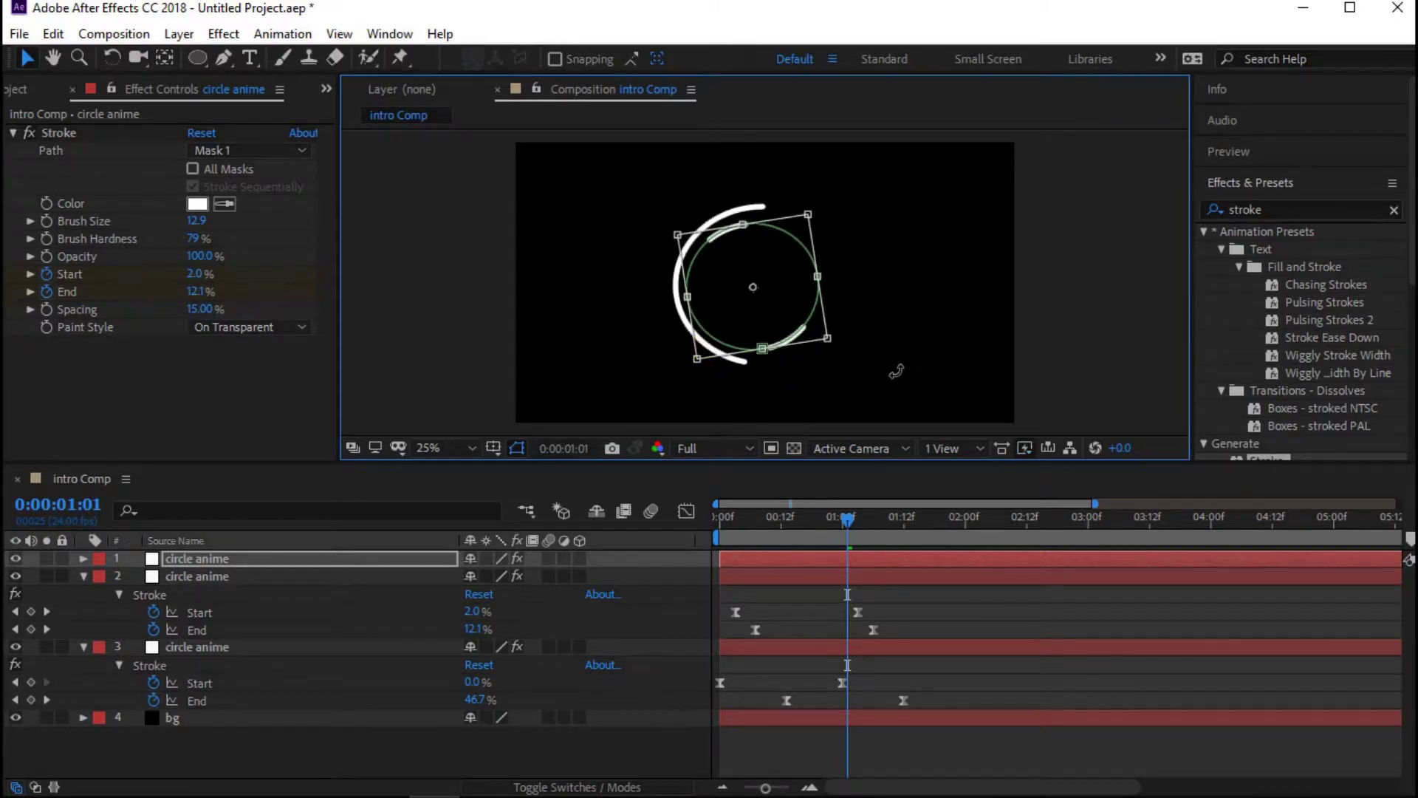
pyautogui.moveTo(813, 211); pyautogui.dragTo(802, 225)
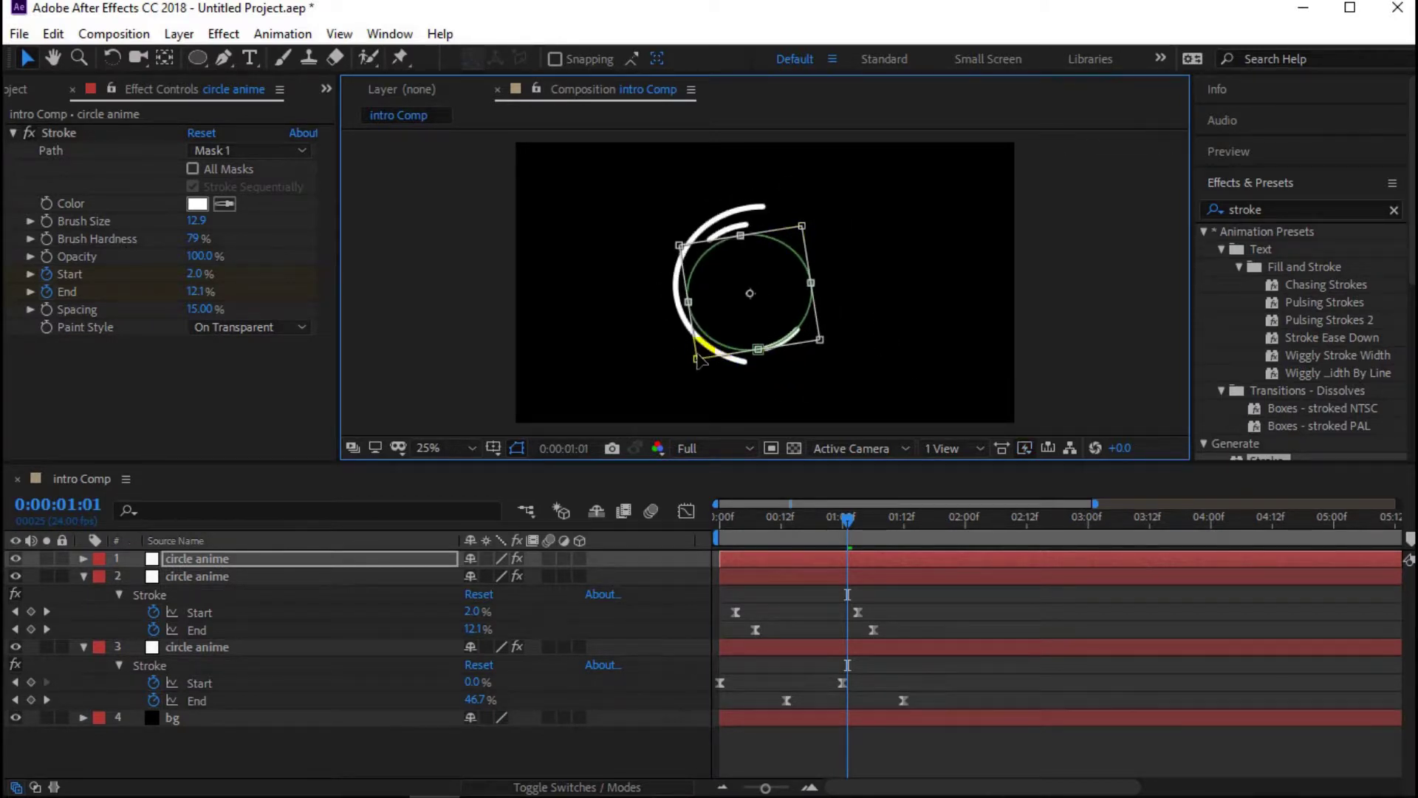
pyautogui.moveTo(697, 361); pyautogui.dragTo(702, 347)
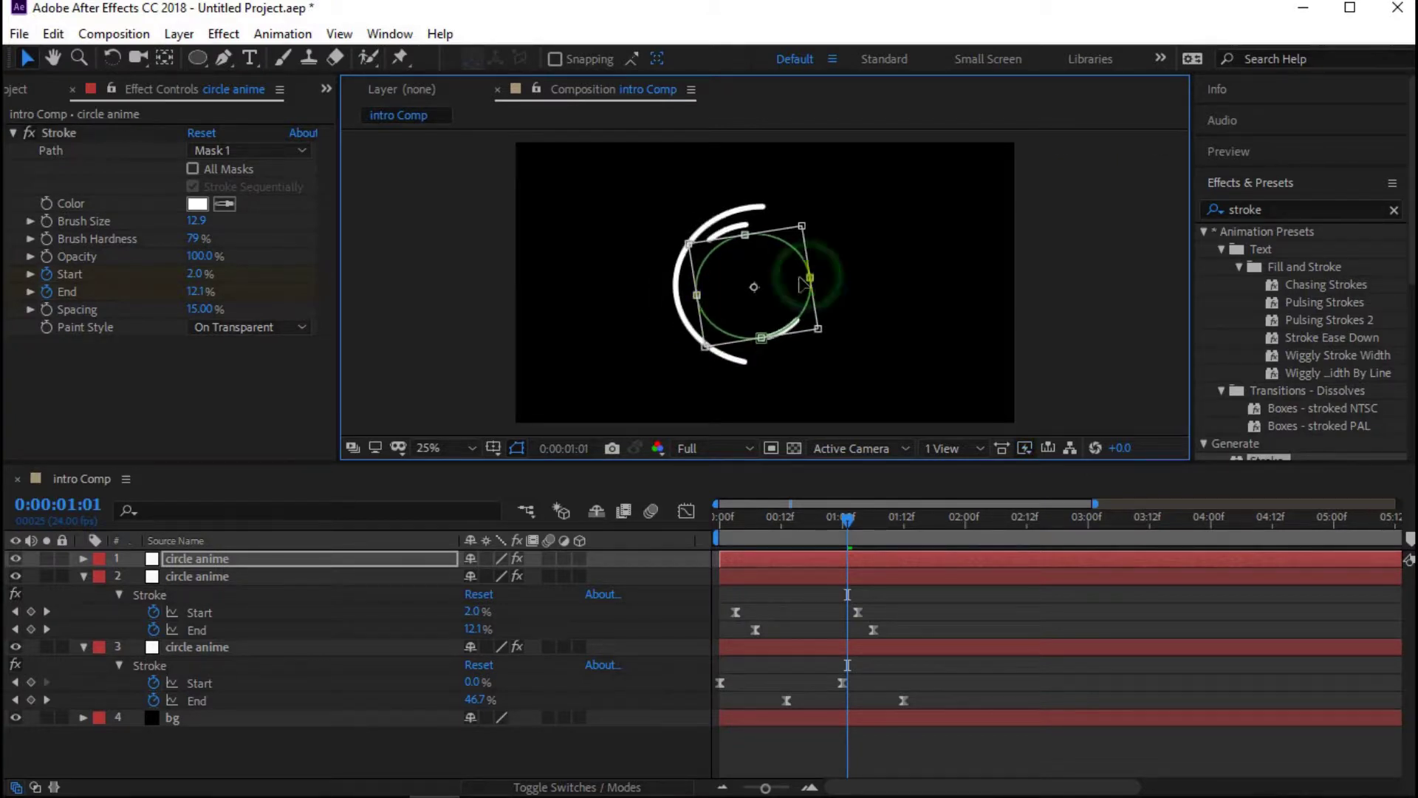
pyautogui.moveTo(810, 278); pyautogui.dragTo(801, 279)
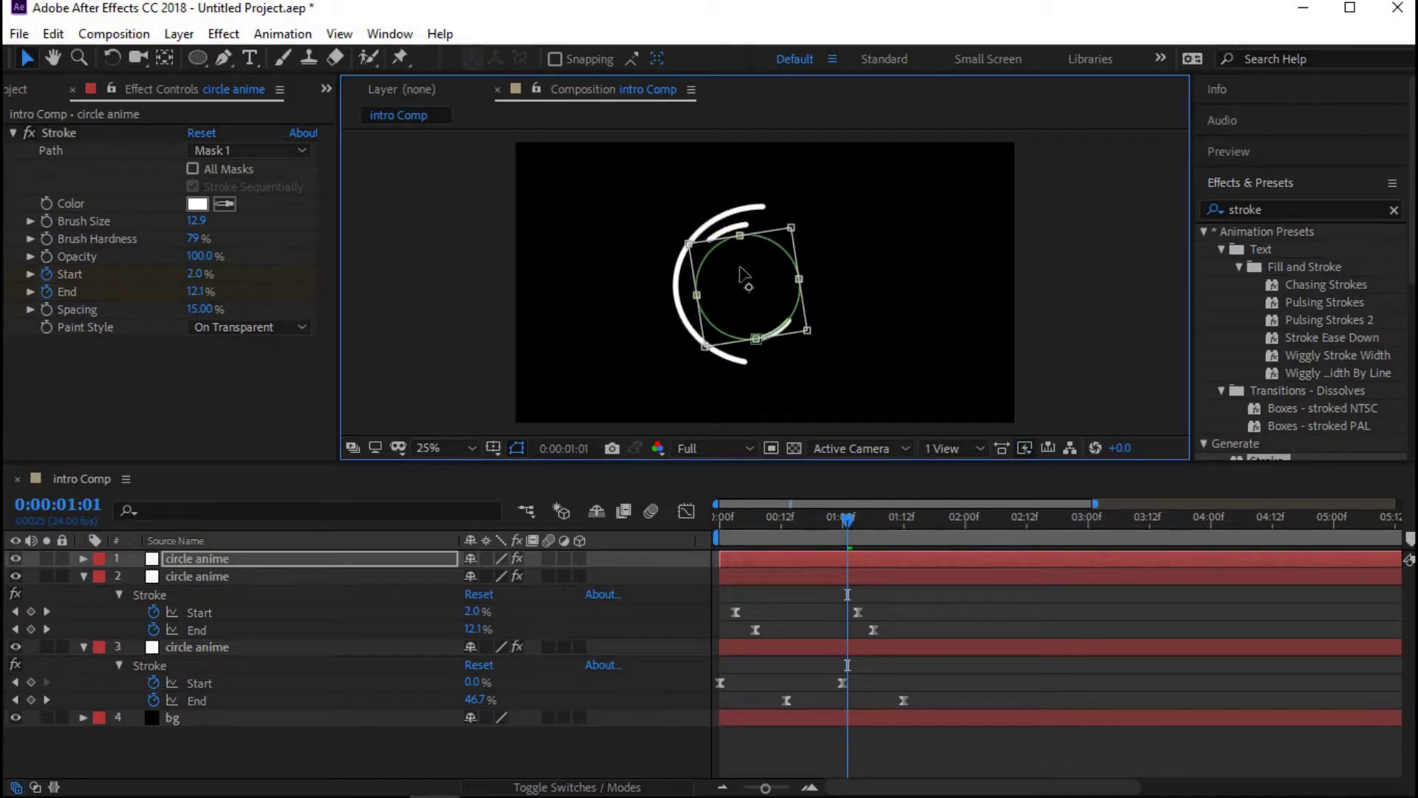
# - Move the current time to 0:00:01:02 and set the top circle anime layer's Stroke Brush Size to 4.7
pyautogui.moveTo(850, 519)
pyautogui.mouseDown()
pyautogui.moveTo(758, 514)
pyautogui.moveTo(853, 503)
pyautogui.mouseUp()
pyautogui.click(397, 746)
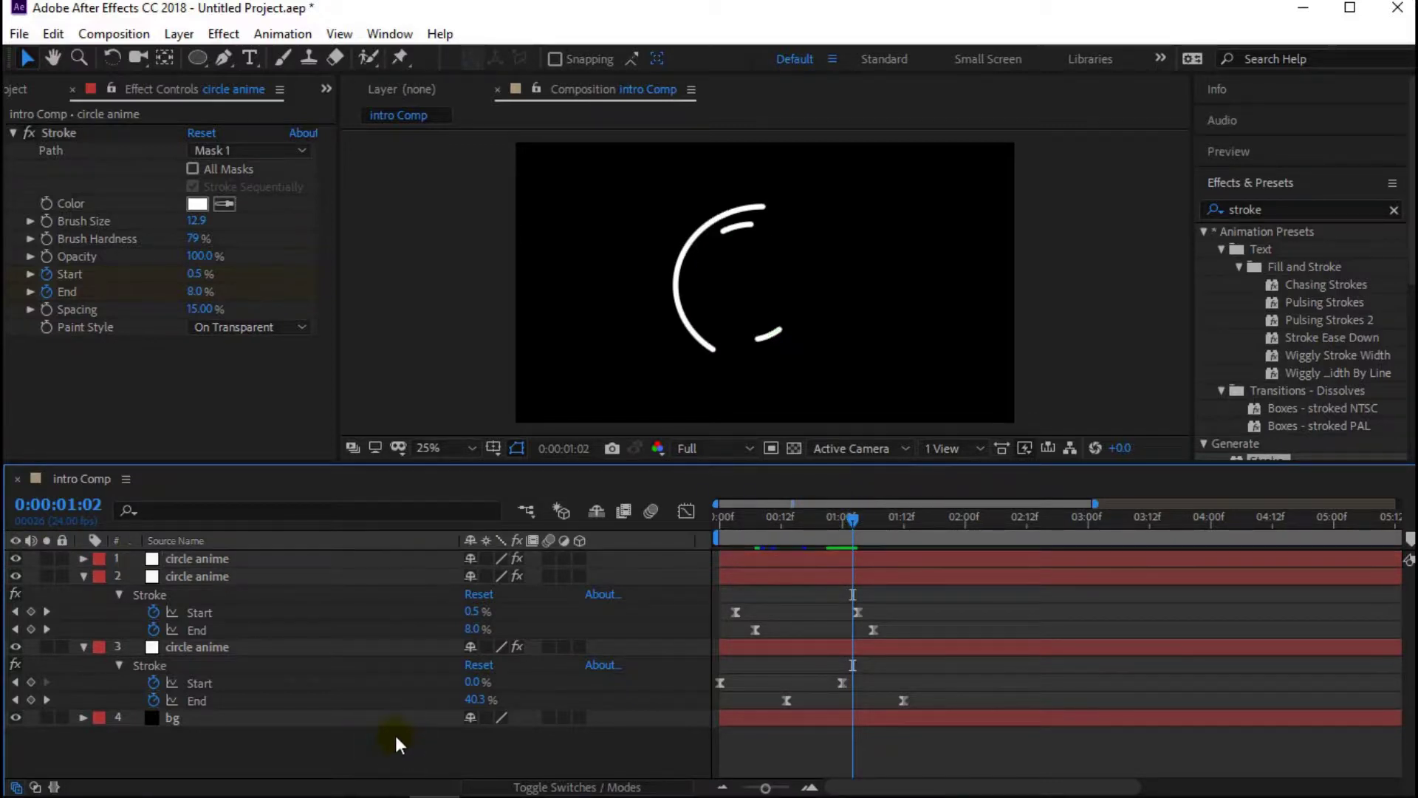
pyautogui.click(303, 547)
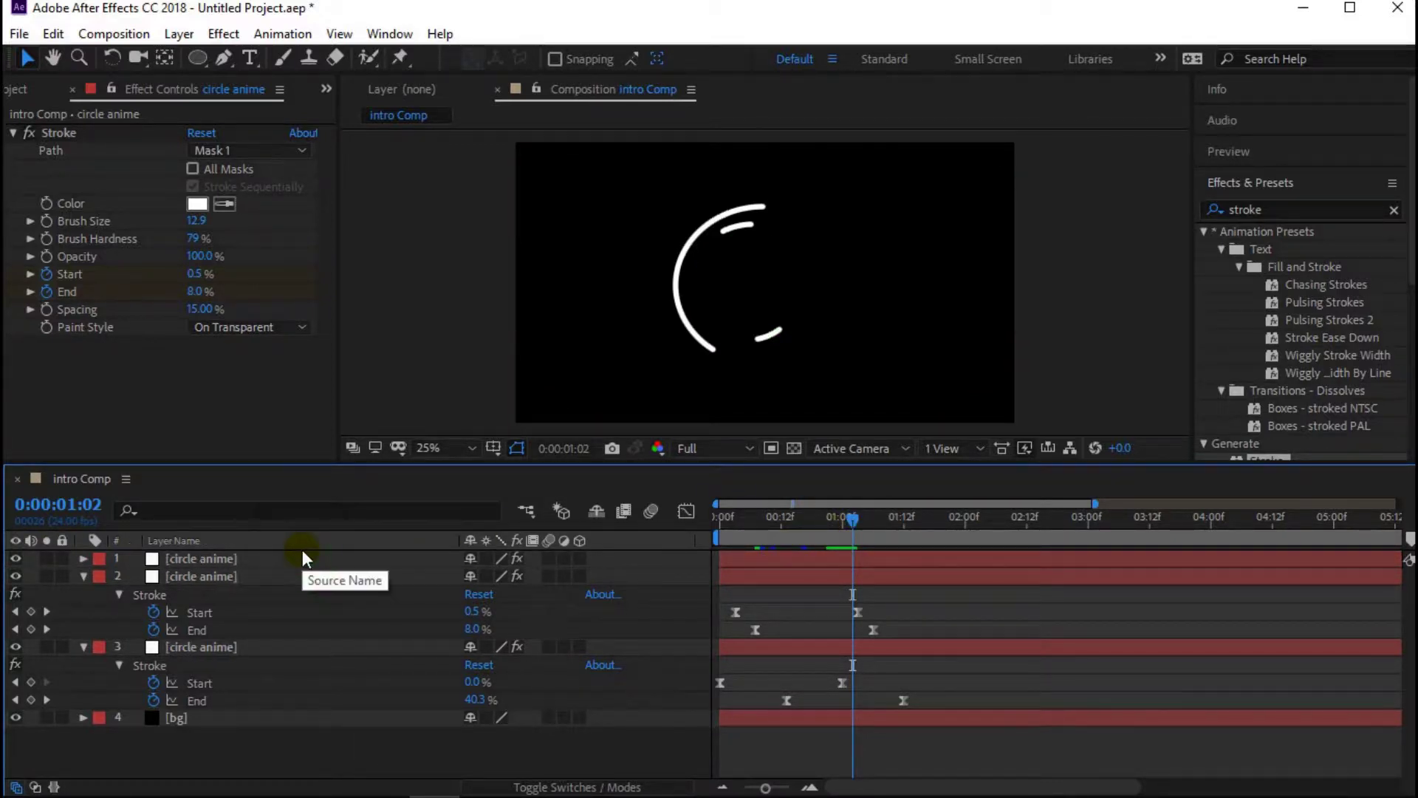
pyautogui.click(306, 558)
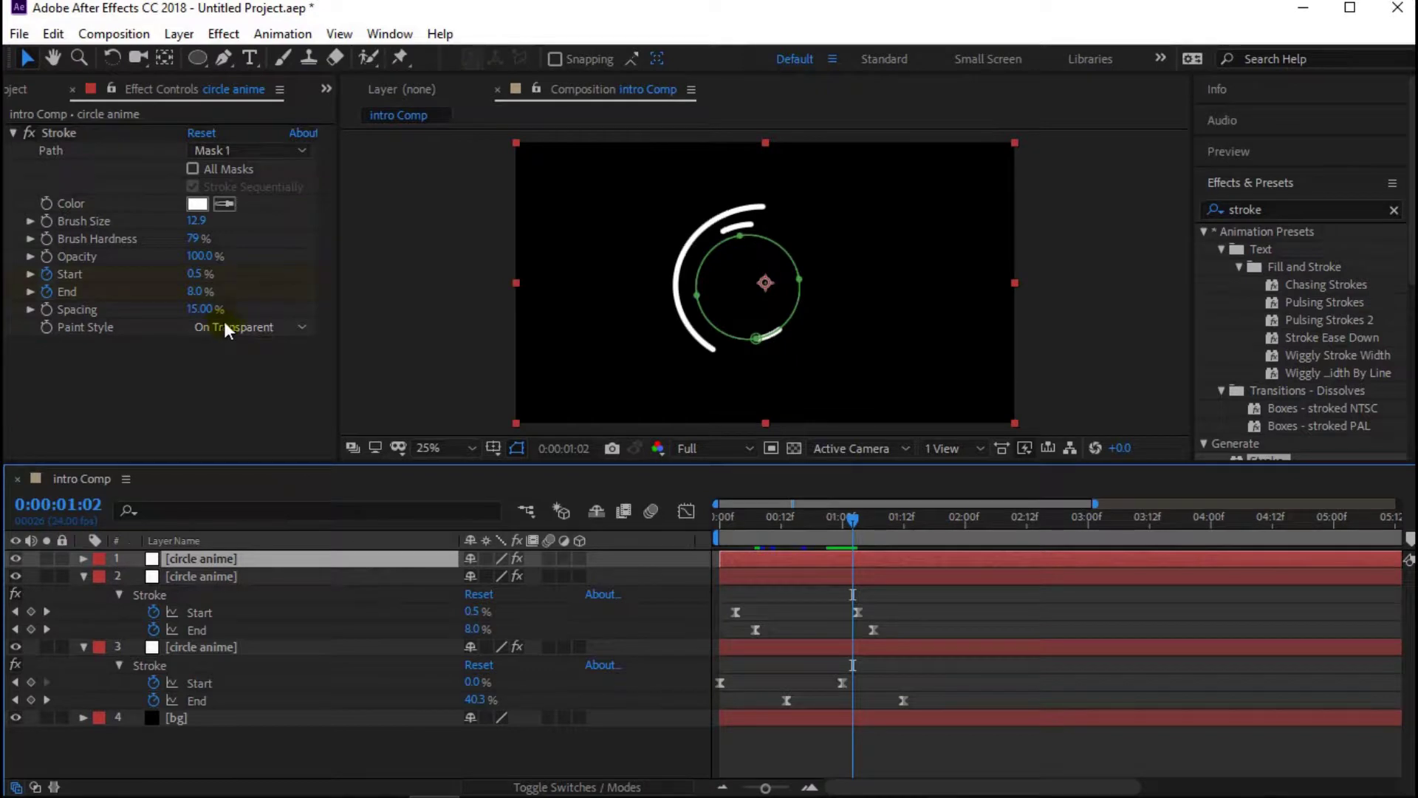
pyautogui.click(219, 221)
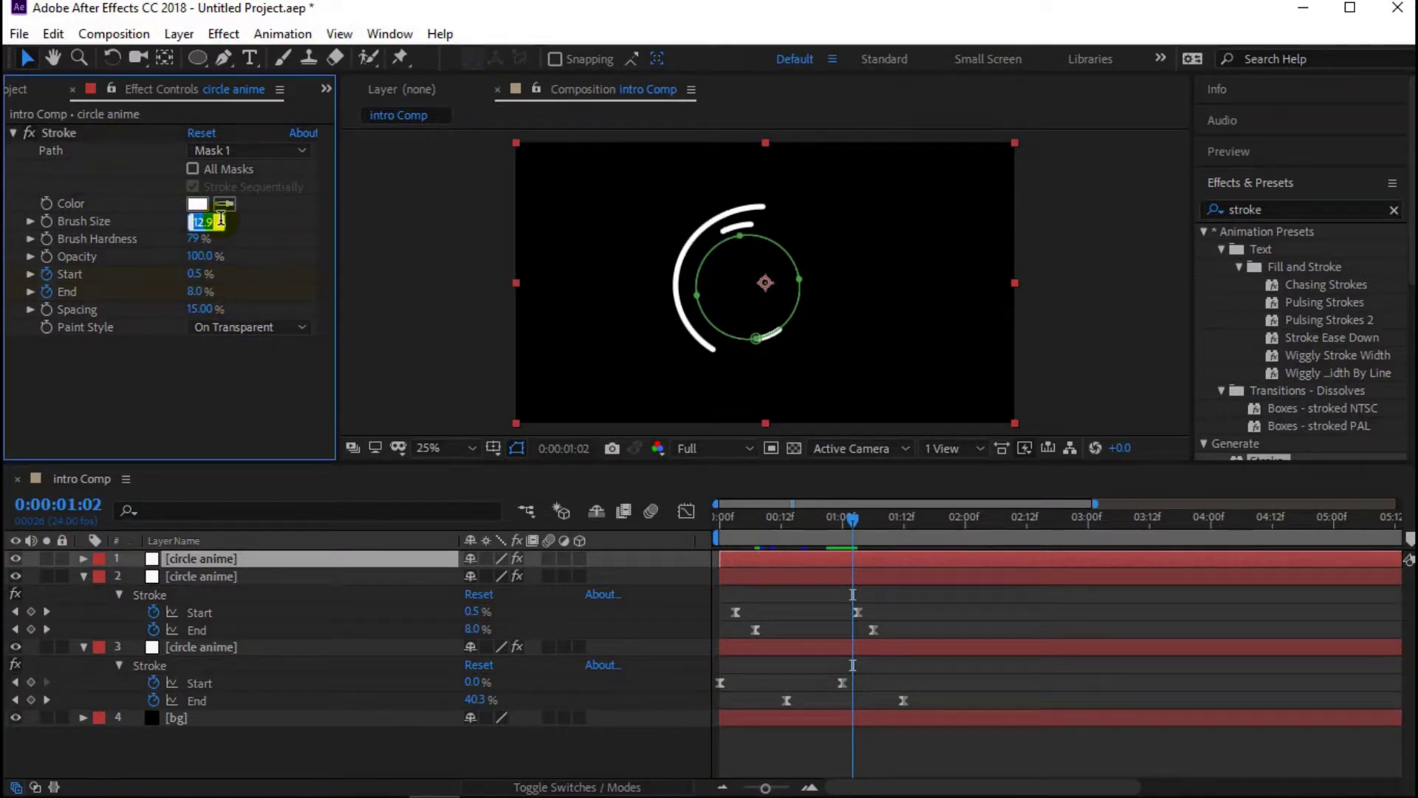
pyautogui.write('4.7')
pyautogui.press('Return')
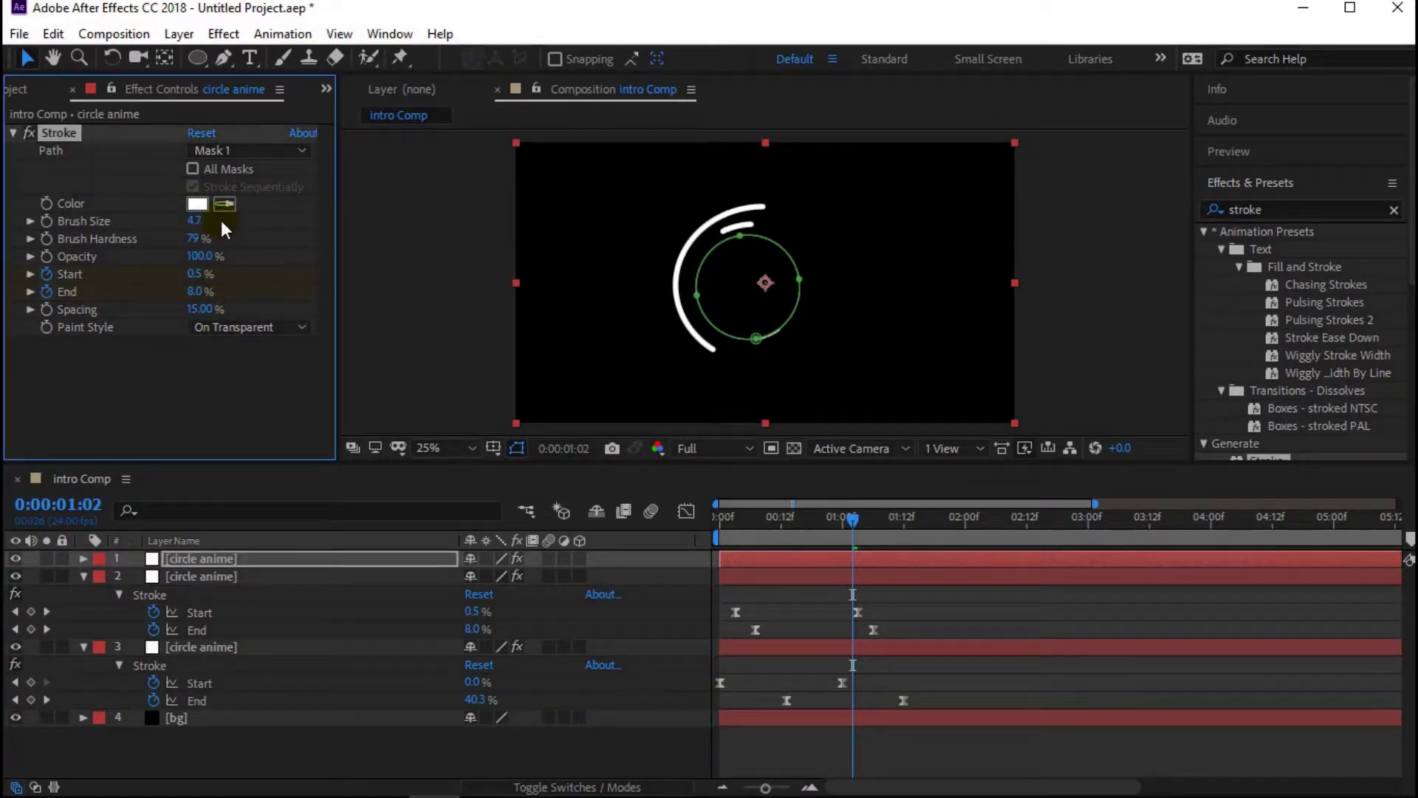
pyautogui.click(366, 742)
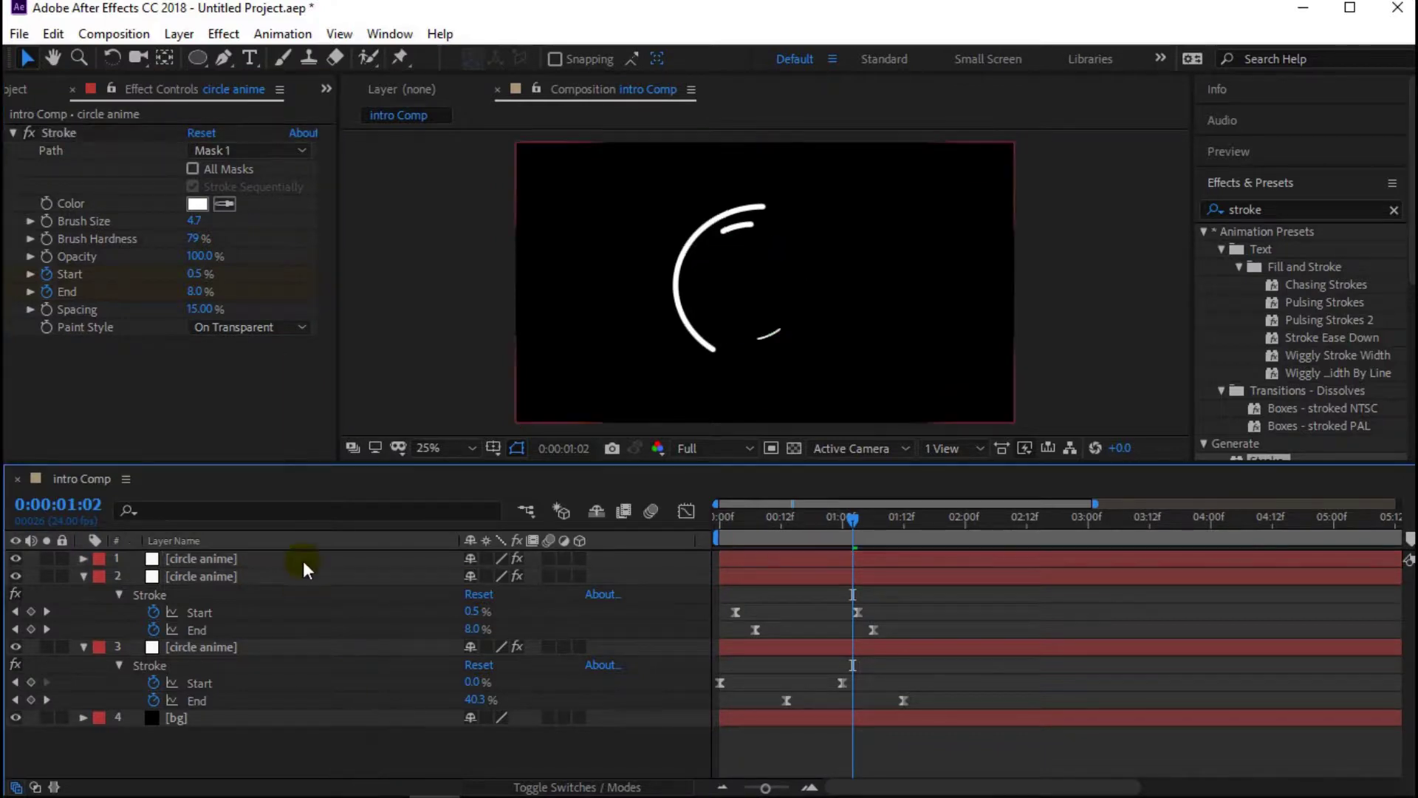
# - Duplicate the thin-stroked top circle anime layer
pyautogui.click(303, 560)
pyautogui.click(53, 34)
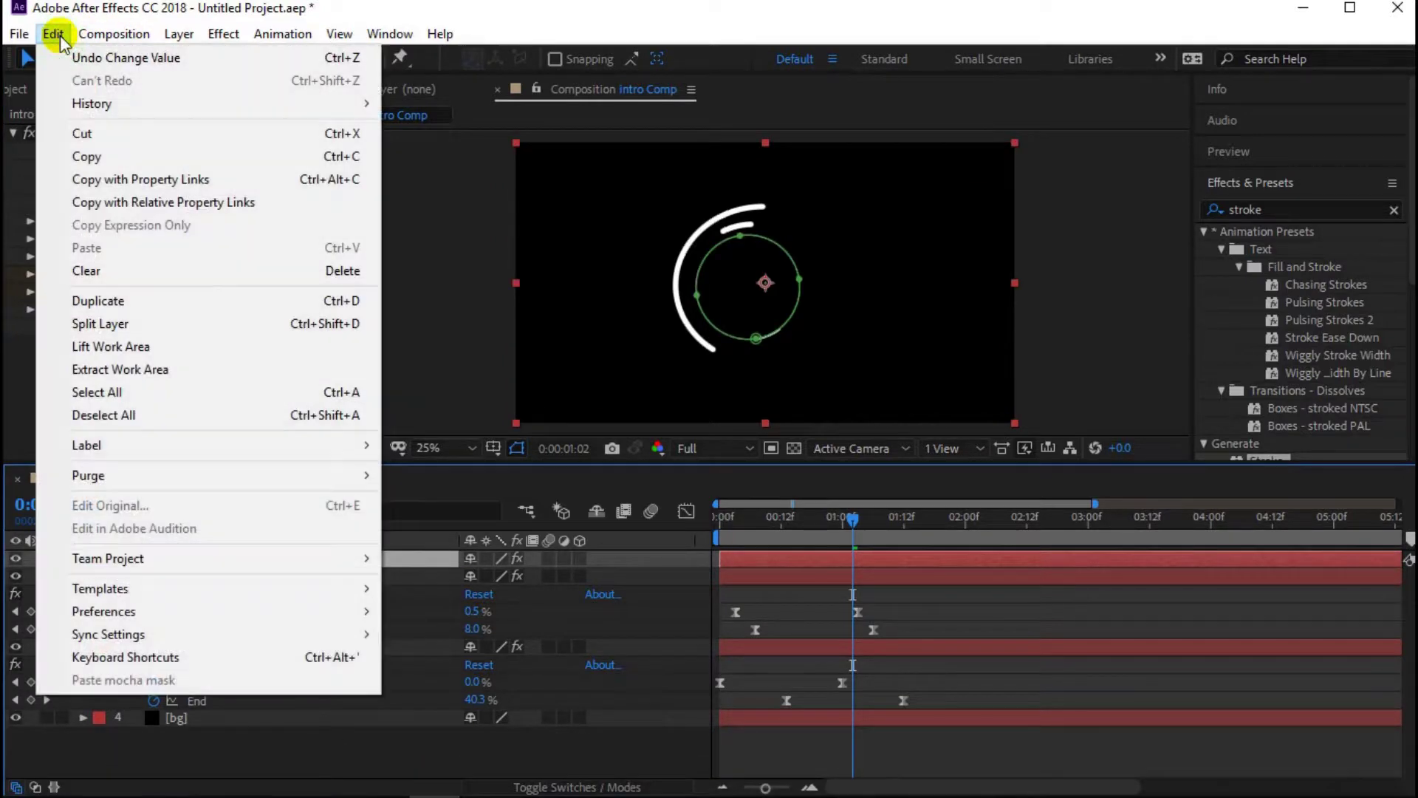
pyautogui.click(191, 304)
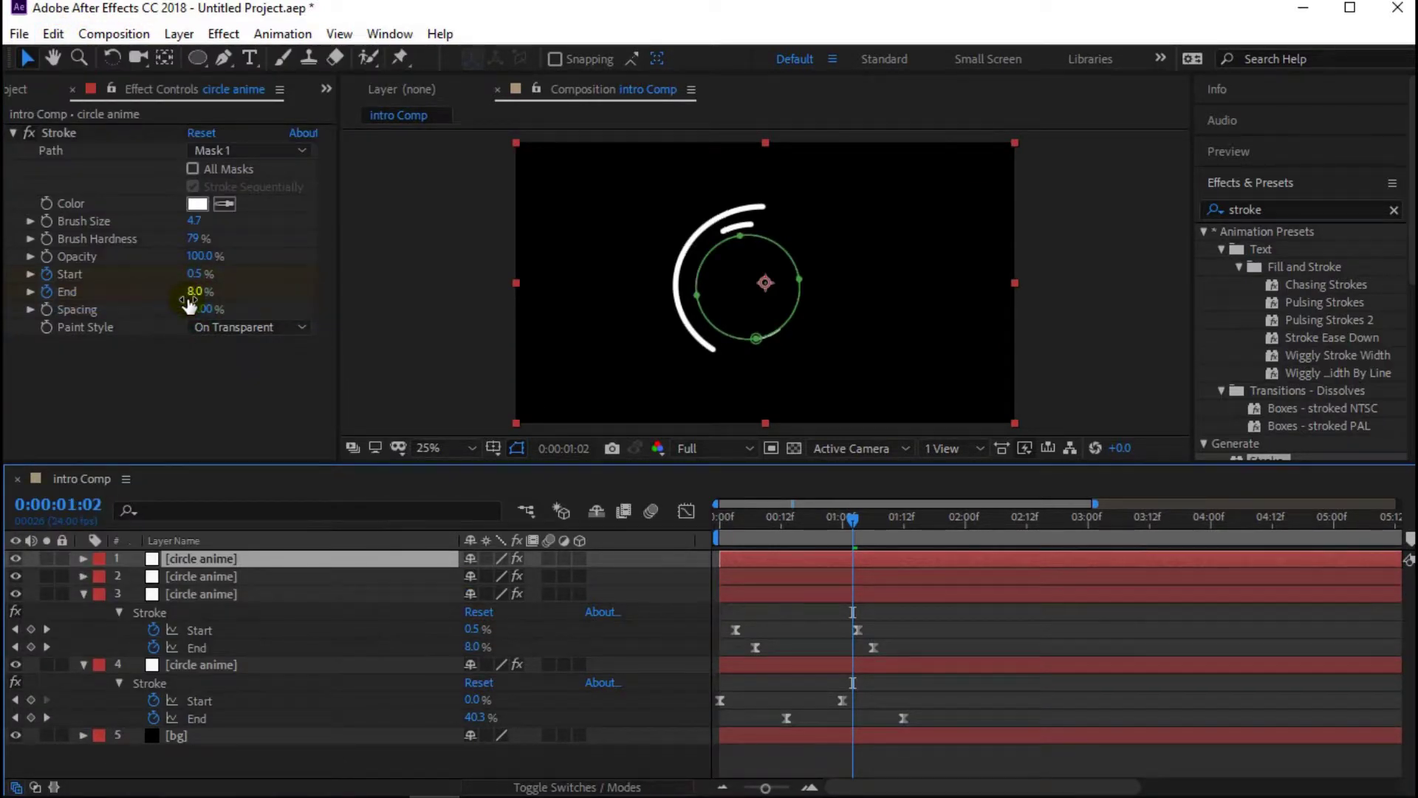
pyautogui.click(442, 752)
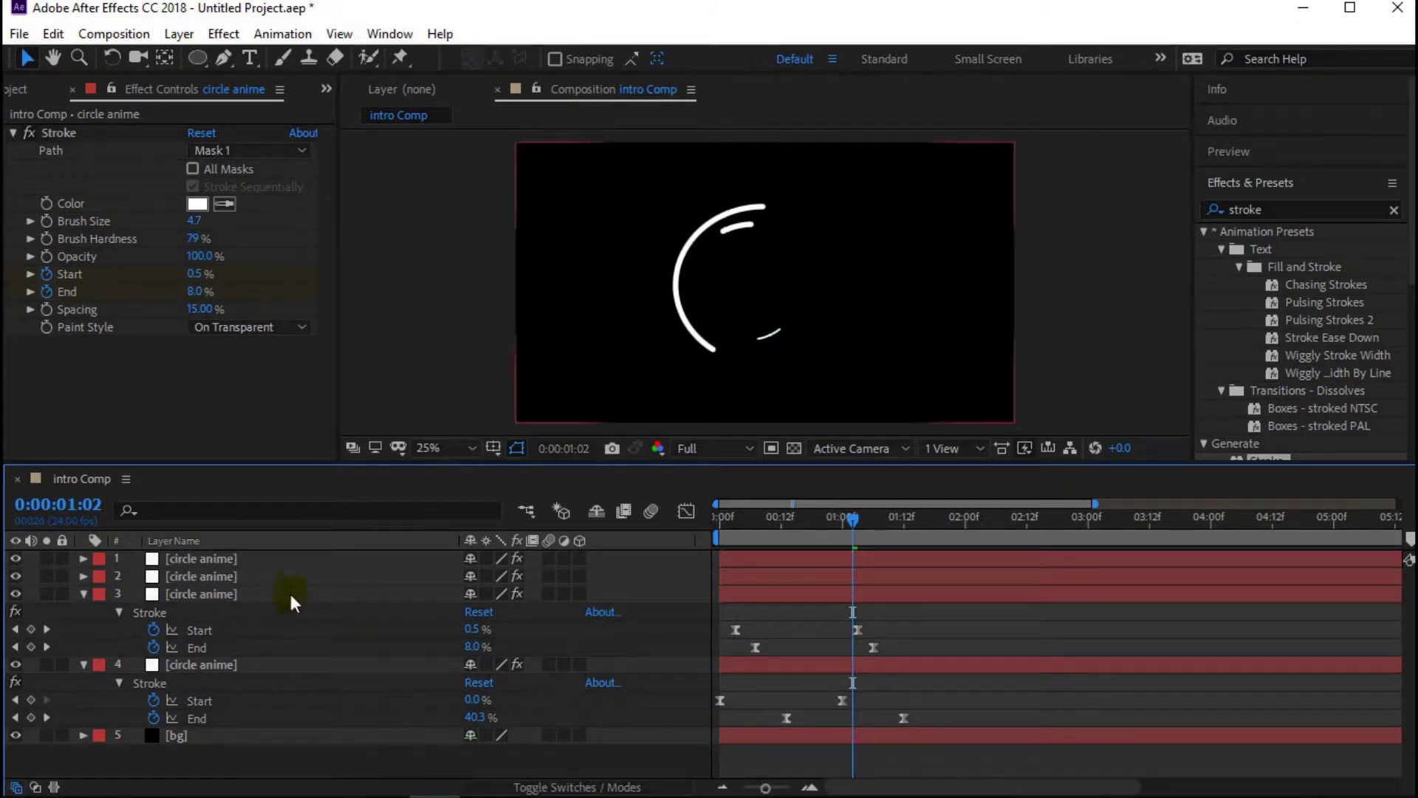
# - Rotate the new top layer's circular mask about a quarter turn counterclockwise and make it slightly smaller within the other arcs
pyautogui.click(285, 559)
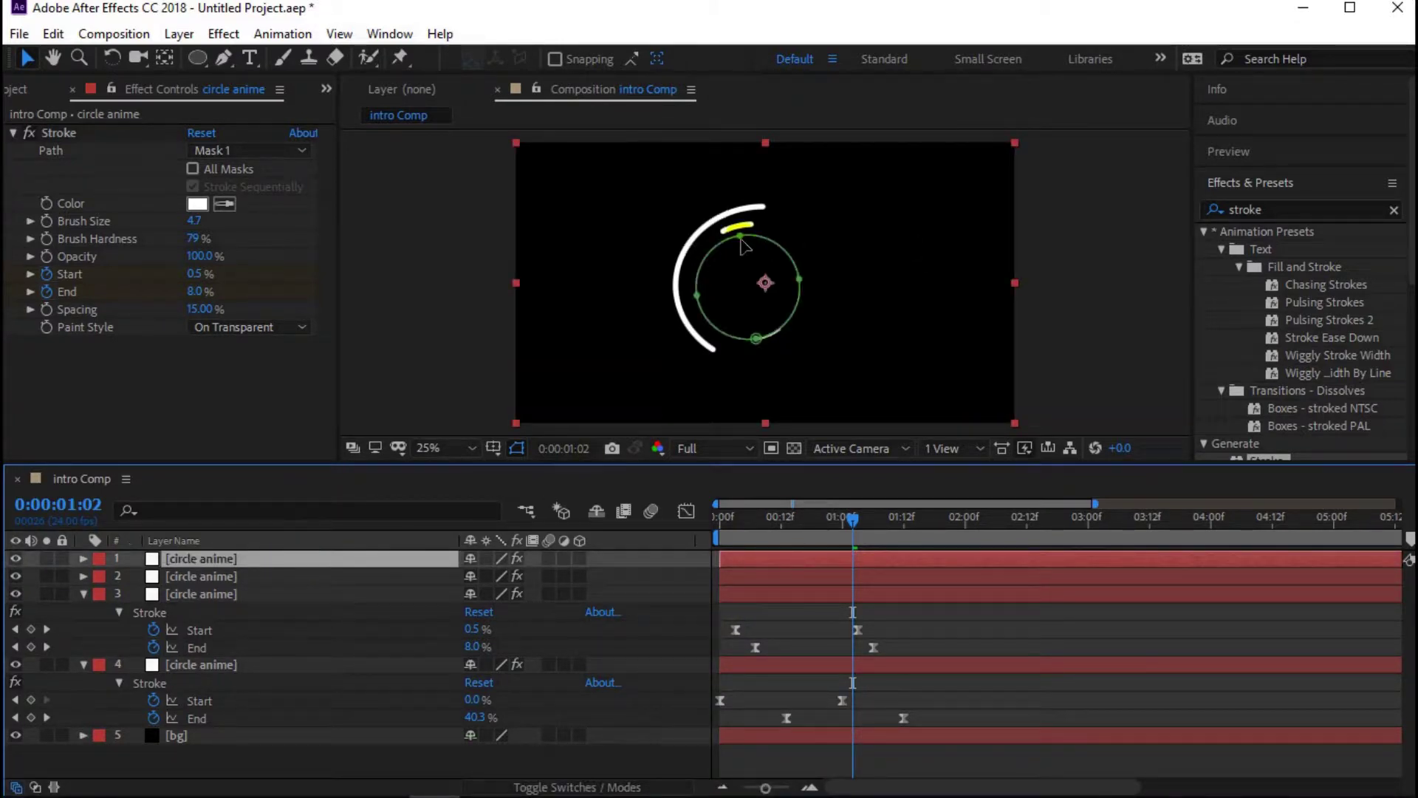
pyautogui.doubleClick(741, 237)
pyautogui.moveTo(817, 226); pyautogui.dragTo(738, 212)
pyautogui.moveTo(759, 365); pyautogui.dragTo(761, 342)
pyautogui.moveTo(740, 197); pyautogui.dragTo(725, 203)
pyautogui.press('Return')
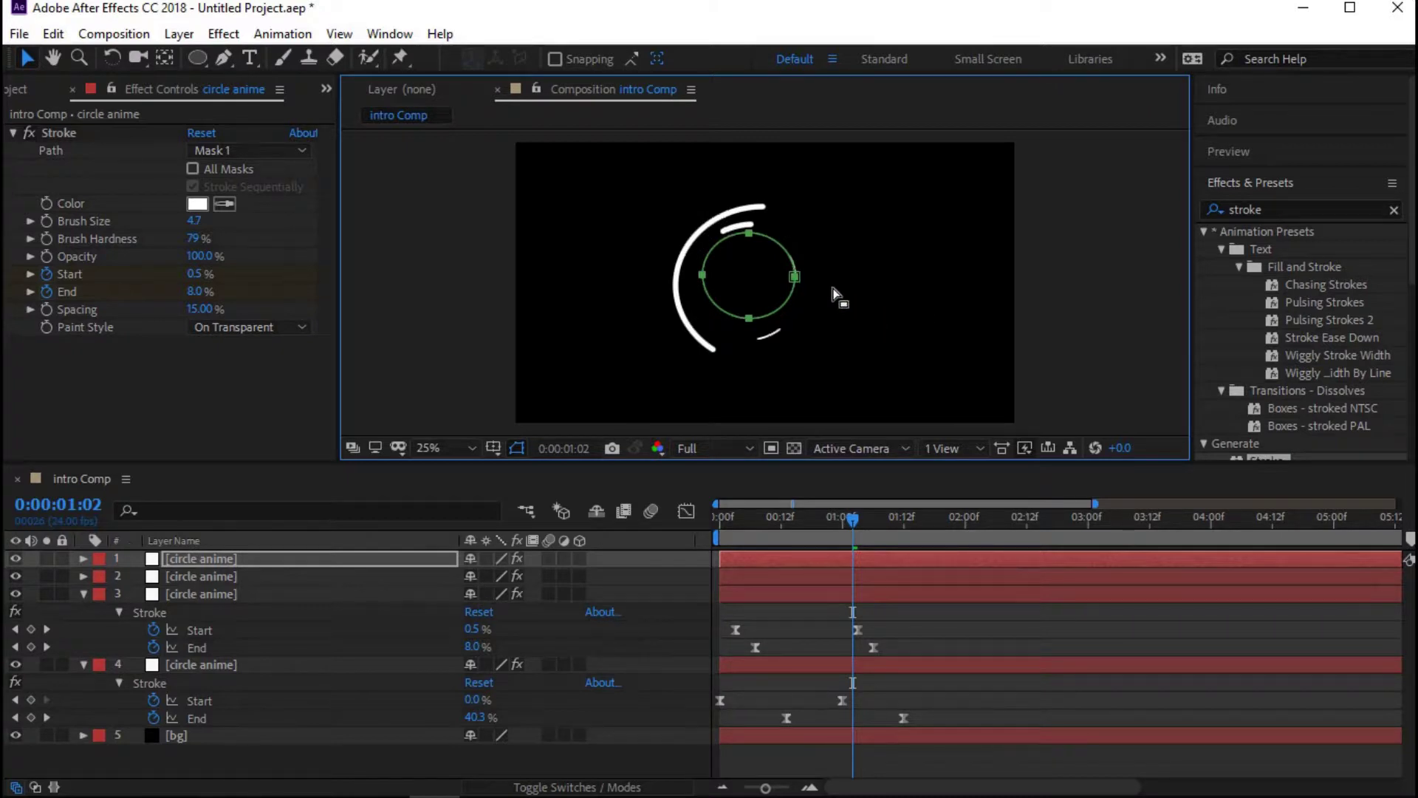
# - Set the Stroke Brush Size of the top circle anime layer to 19.3
pyautogui.click(193, 221)
pyautogui.write('19.3')
pyautogui.press('Return')
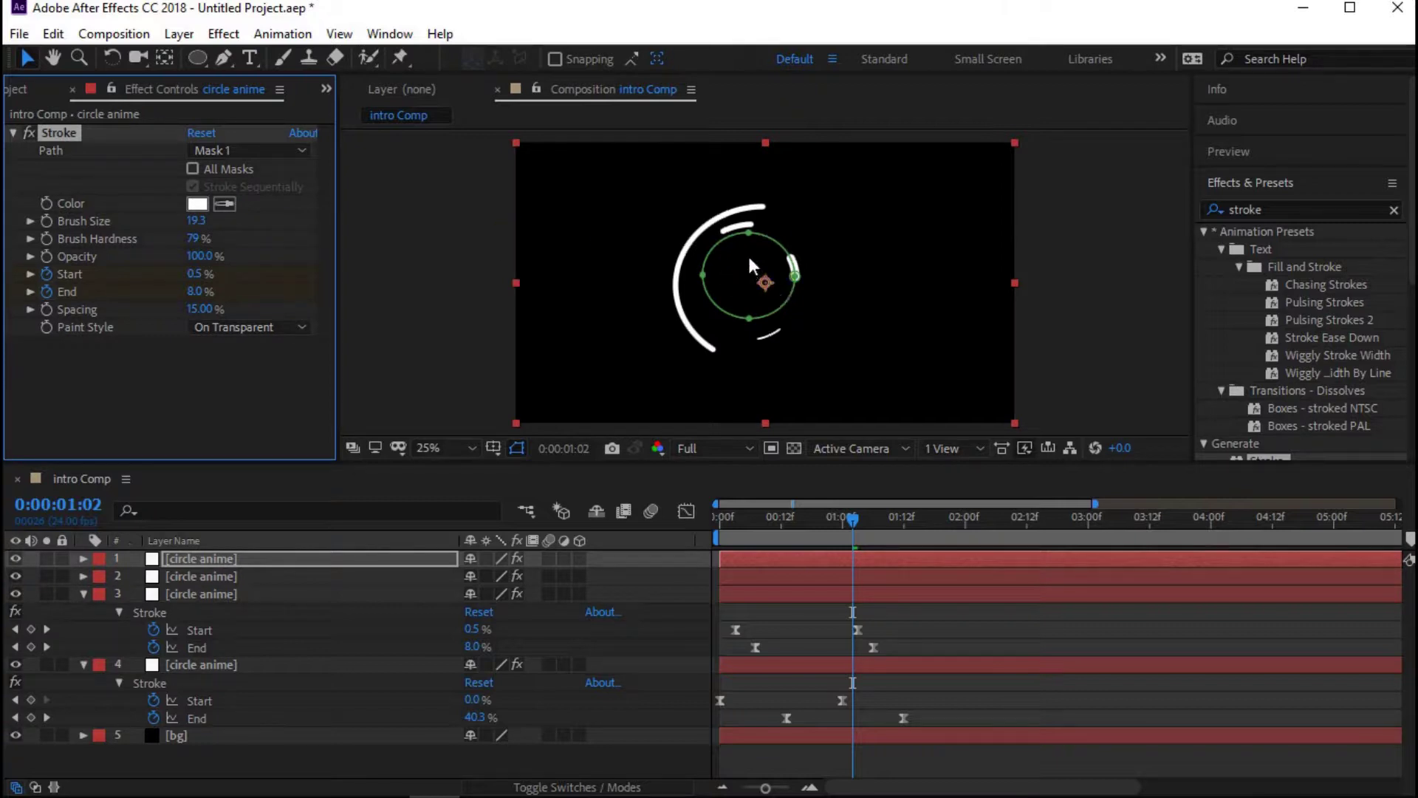
pyautogui.click(855, 506)
# - Stretch the top layer's mask slightly downward into a round circle and rotate it about 27 degrees counterclockwise
pyautogui.doubleClick(741, 234)
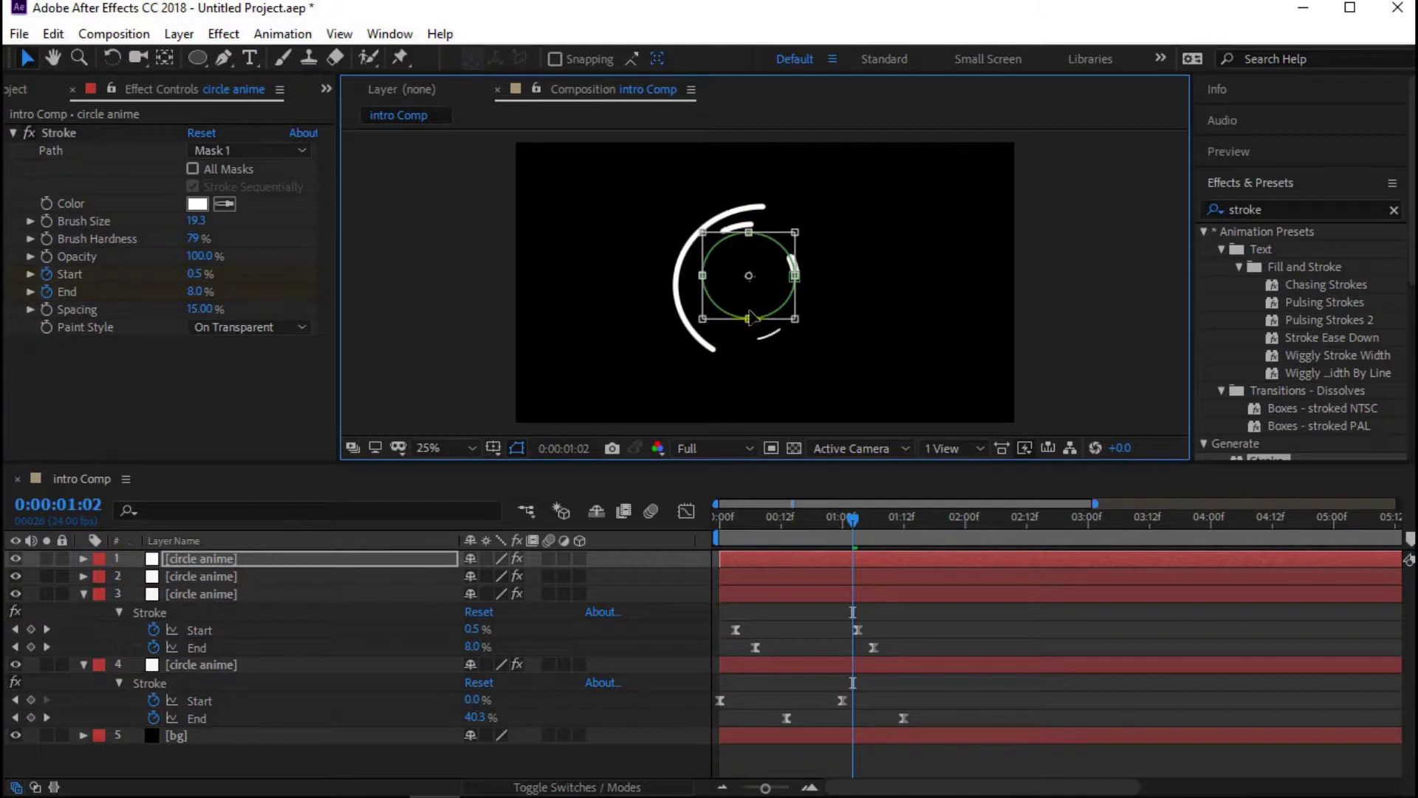
pyautogui.moveTo(749, 316); pyautogui.dragTo(749, 325)
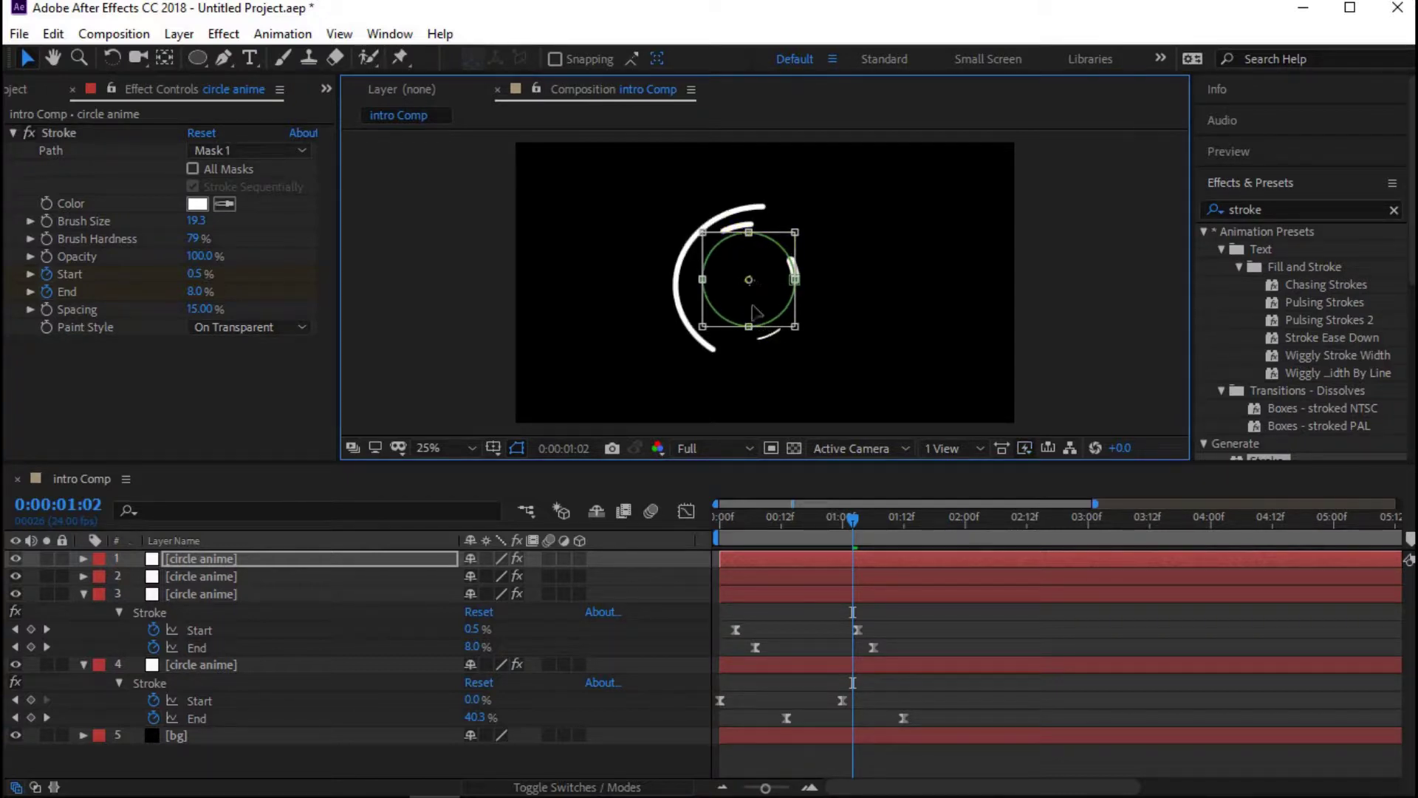
pyautogui.moveTo(700, 223); pyautogui.dragTo(669, 247)
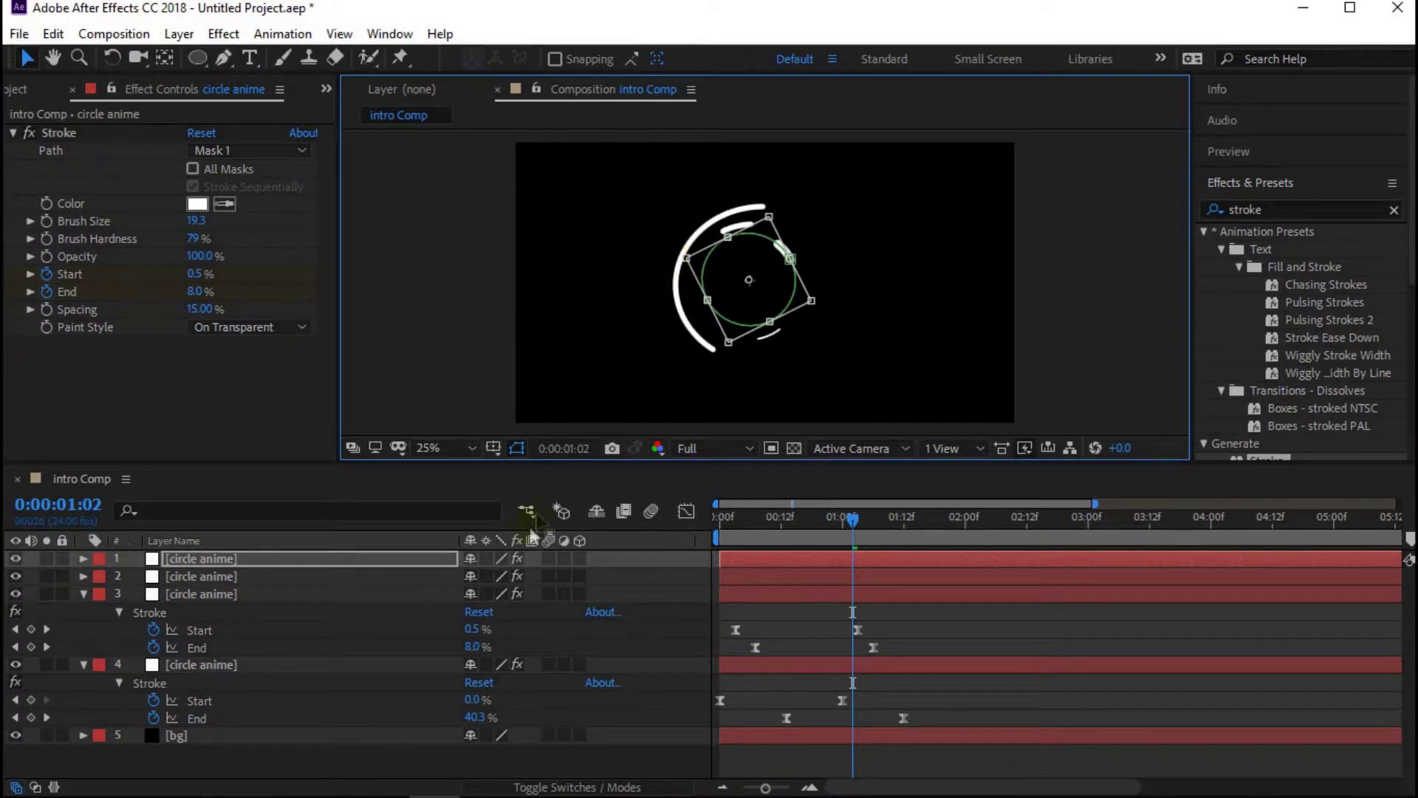
pyautogui.click(419, 760)
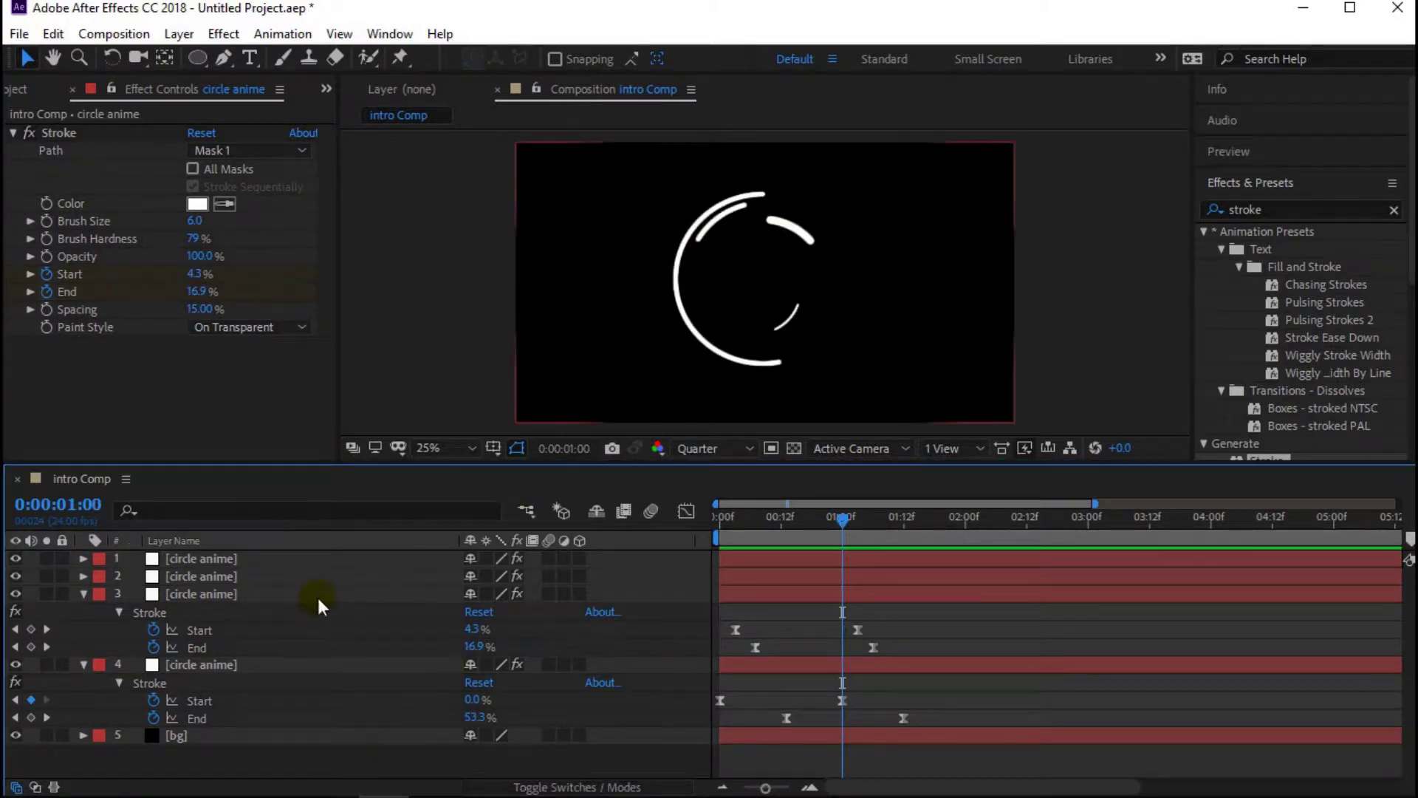
# - Duplicate the third circle anime layer and scale the copy's circular mask down slightly inside the original arc
pyautogui.click(319, 594)
pyautogui.click(54, 34)
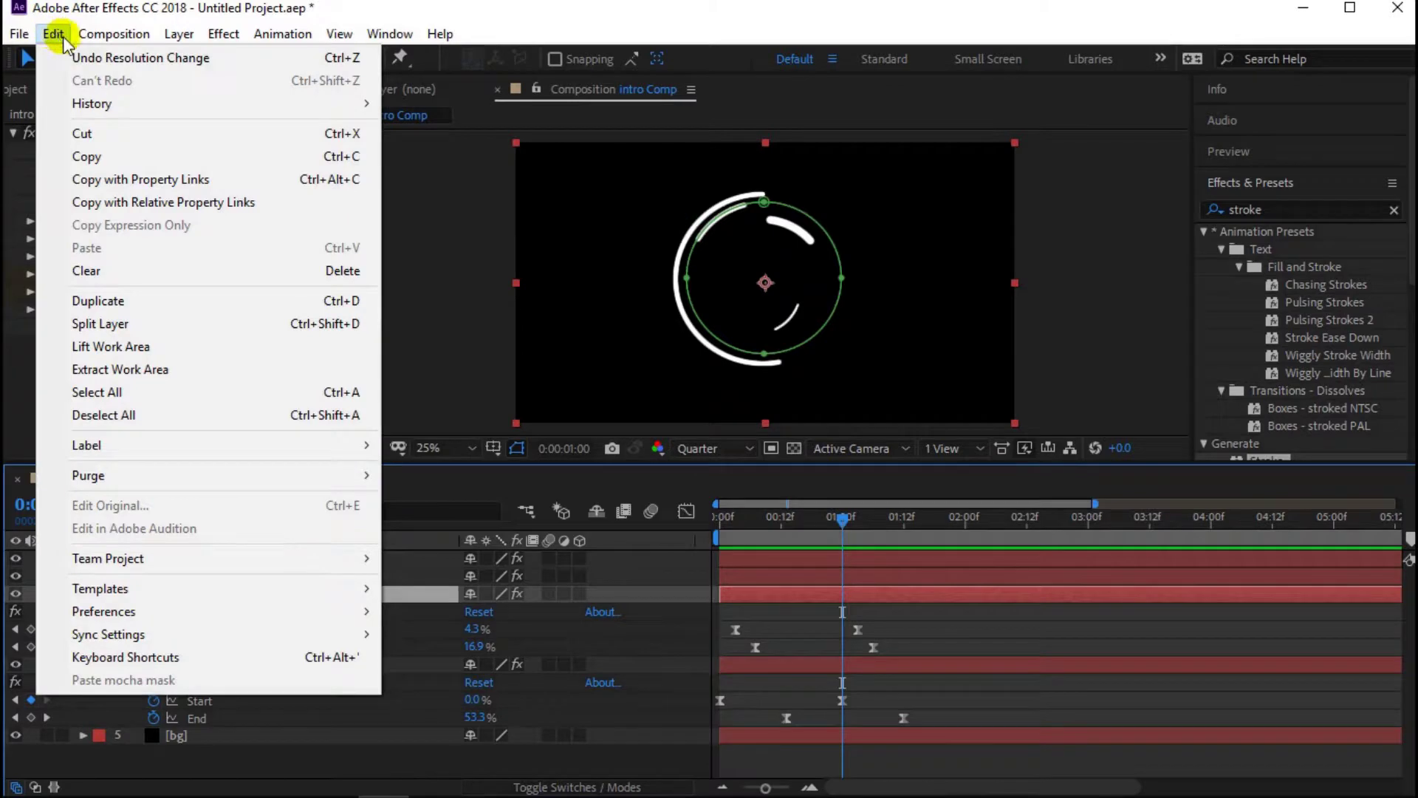
pyautogui.click(124, 302)
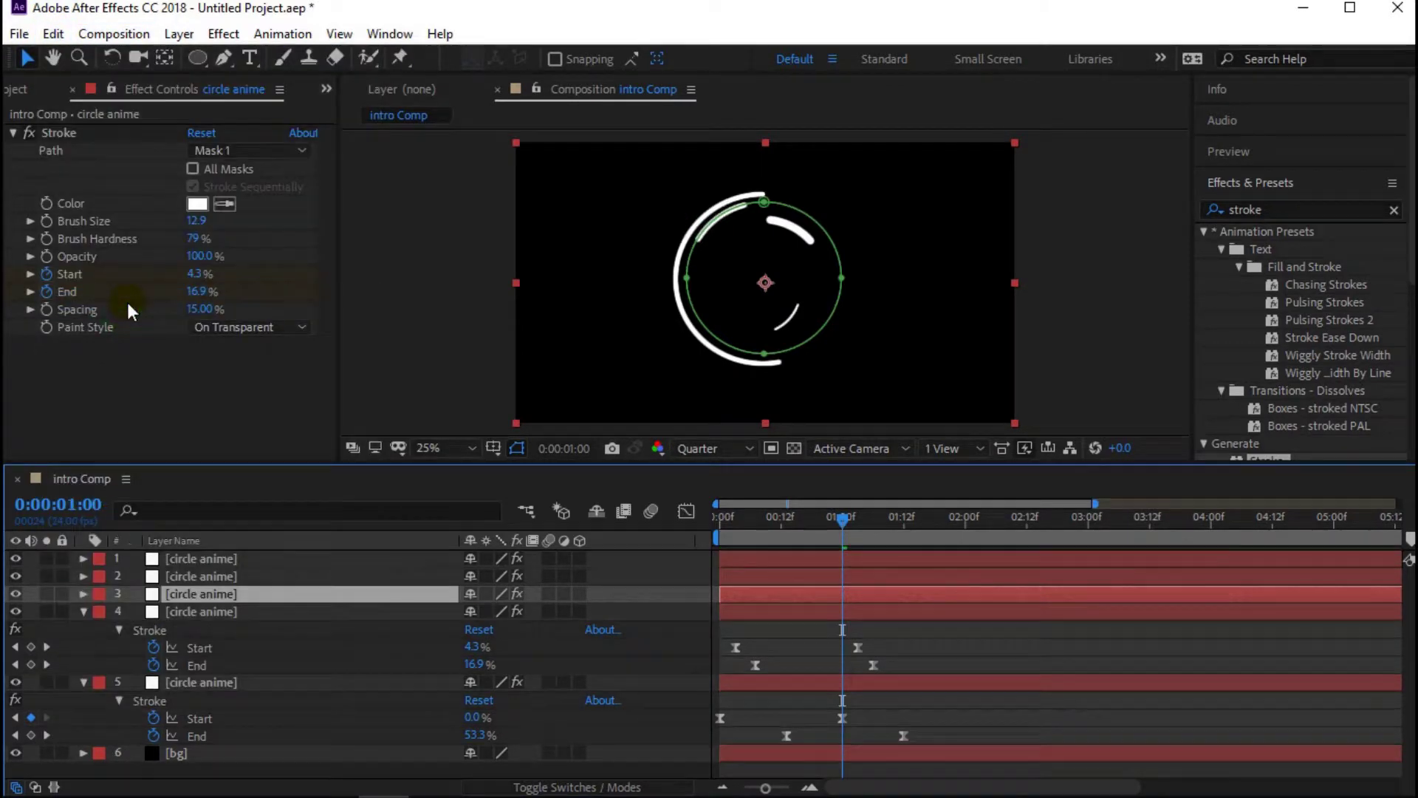
pyautogui.doubleClick(766, 204)
pyautogui.moveTo(687, 201); pyautogui.dragTo(698, 211)
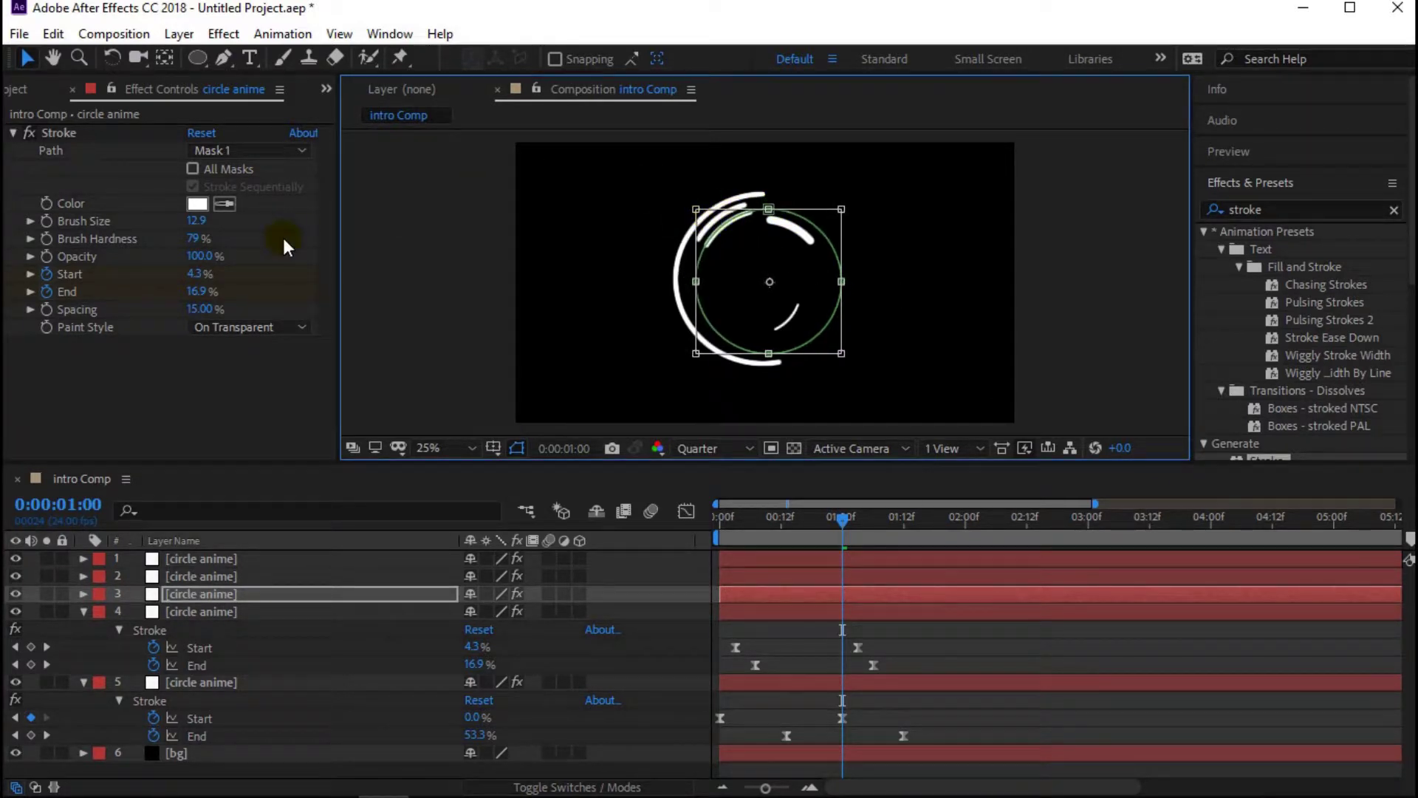
# - Try Stroke Brush Sizes of 5 and 10 on the third circle anime layer
pyautogui.click(197, 221)
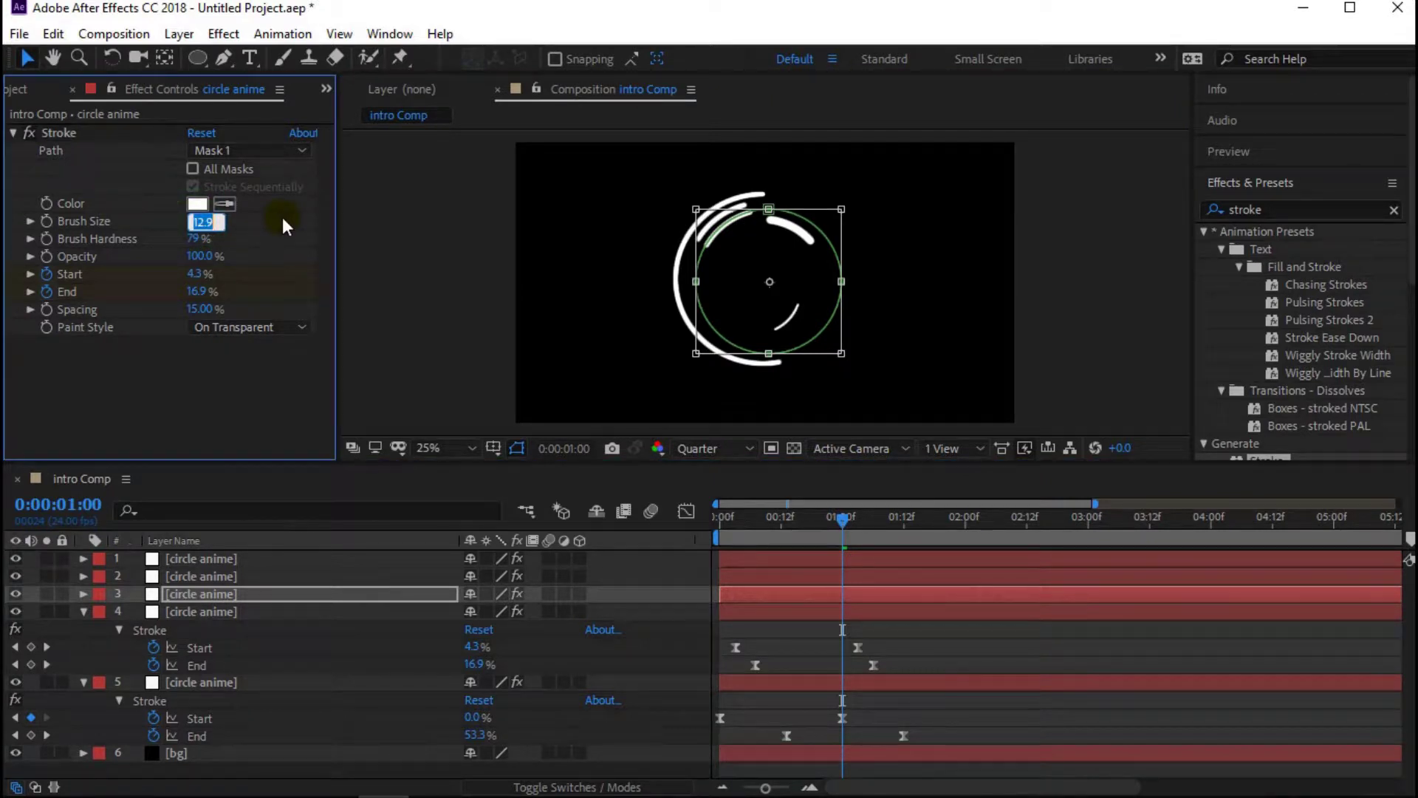
pyautogui.write('5')
pyautogui.press('Return')
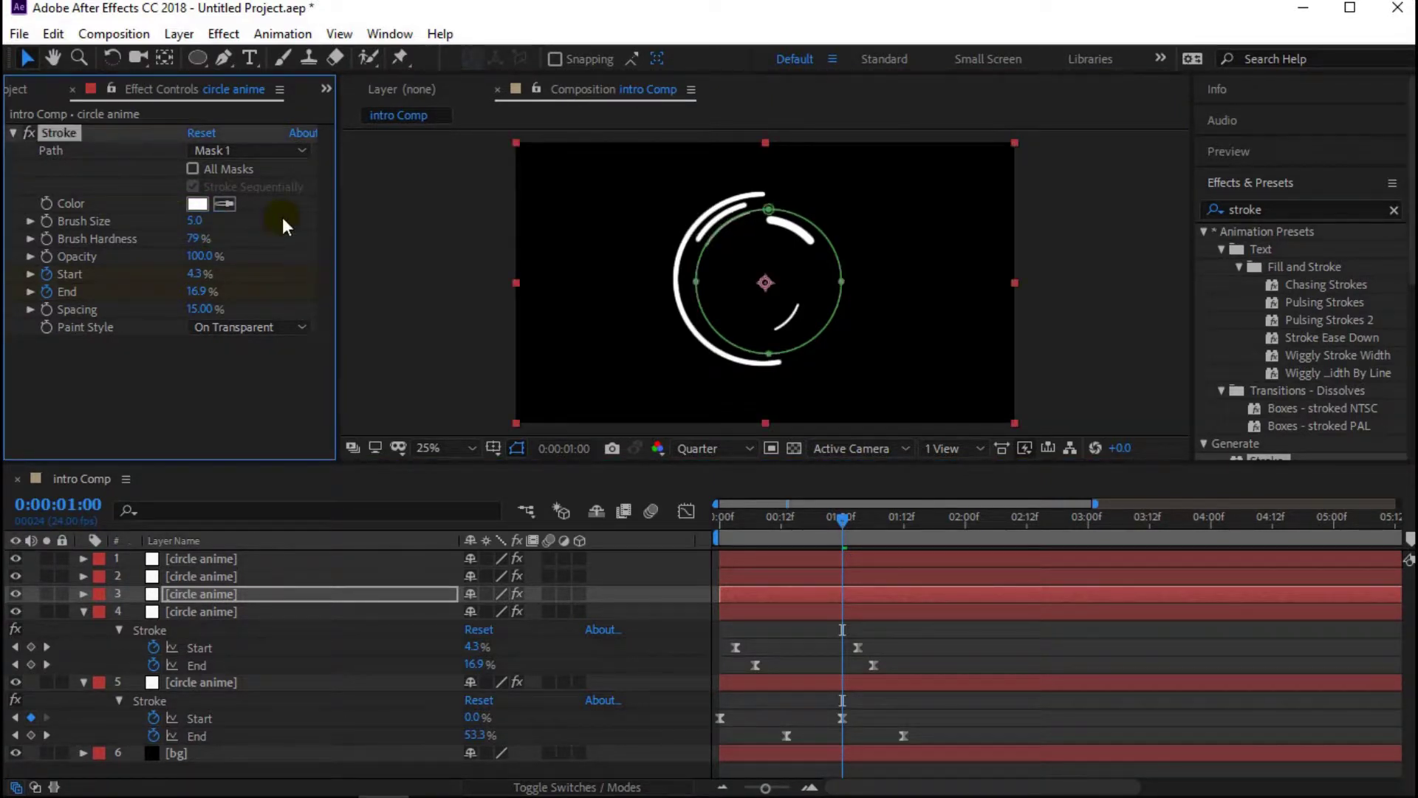
pyautogui.click(194, 221)
pyautogui.write('1')
pyautogui.press('Return')
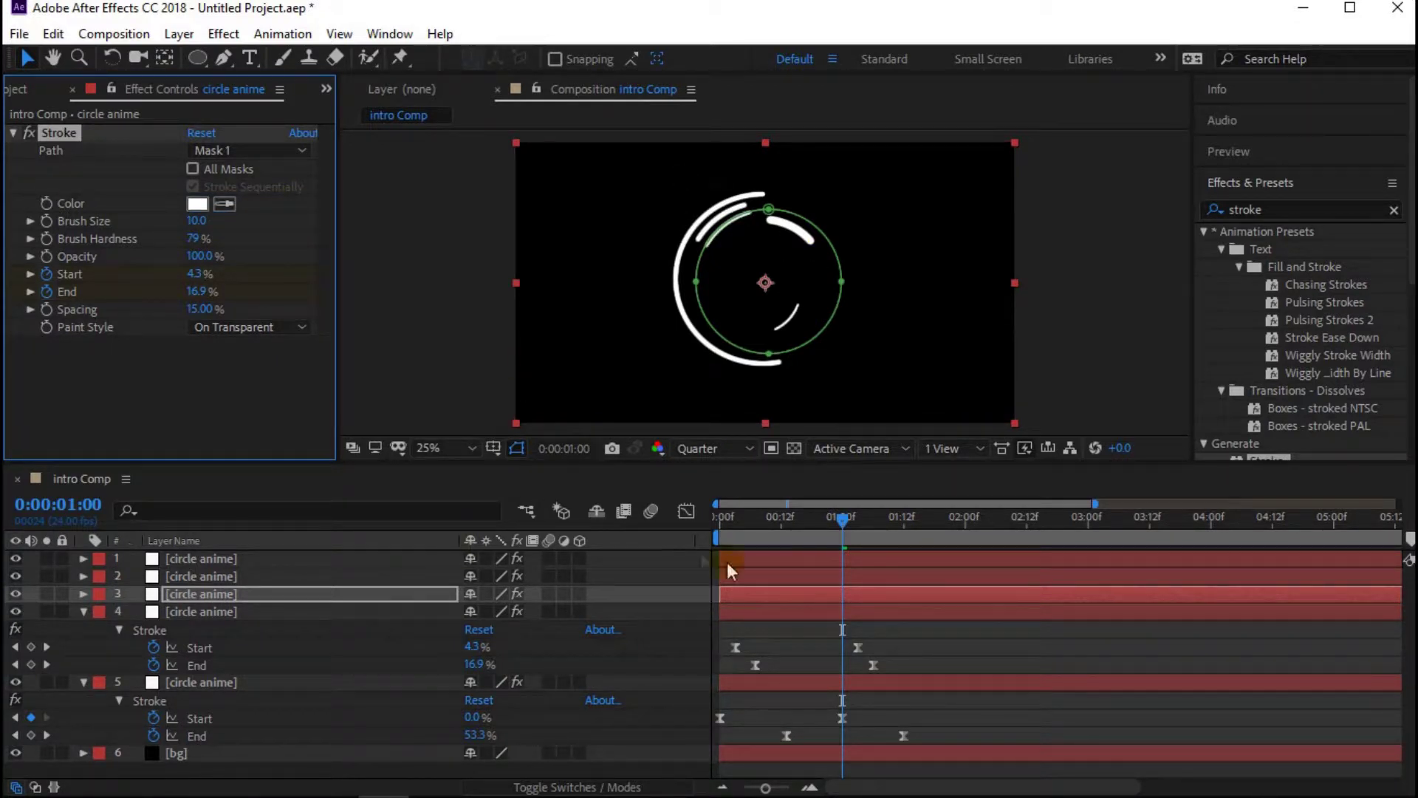
# - Move the current time to 0:00:00:23 and set the third circle anime layer's Stroke Brush Size to 7
pyautogui.moveTo(841, 520)
pyautogui.mouseDown()
pyautogui.moveTo(796, 531)
pyautogui.moveTo(905, 542)
pyautogui.moveTo(825, 520)
pyautogui.moveTo(870, 516)
pyautogui.moveTo(809, 512)
pyautogui.moveTo(862, 500)
pyautogui.moveTo(837, 517)
pyautogui.mouseUp()
pyautogui.click(370, 762)
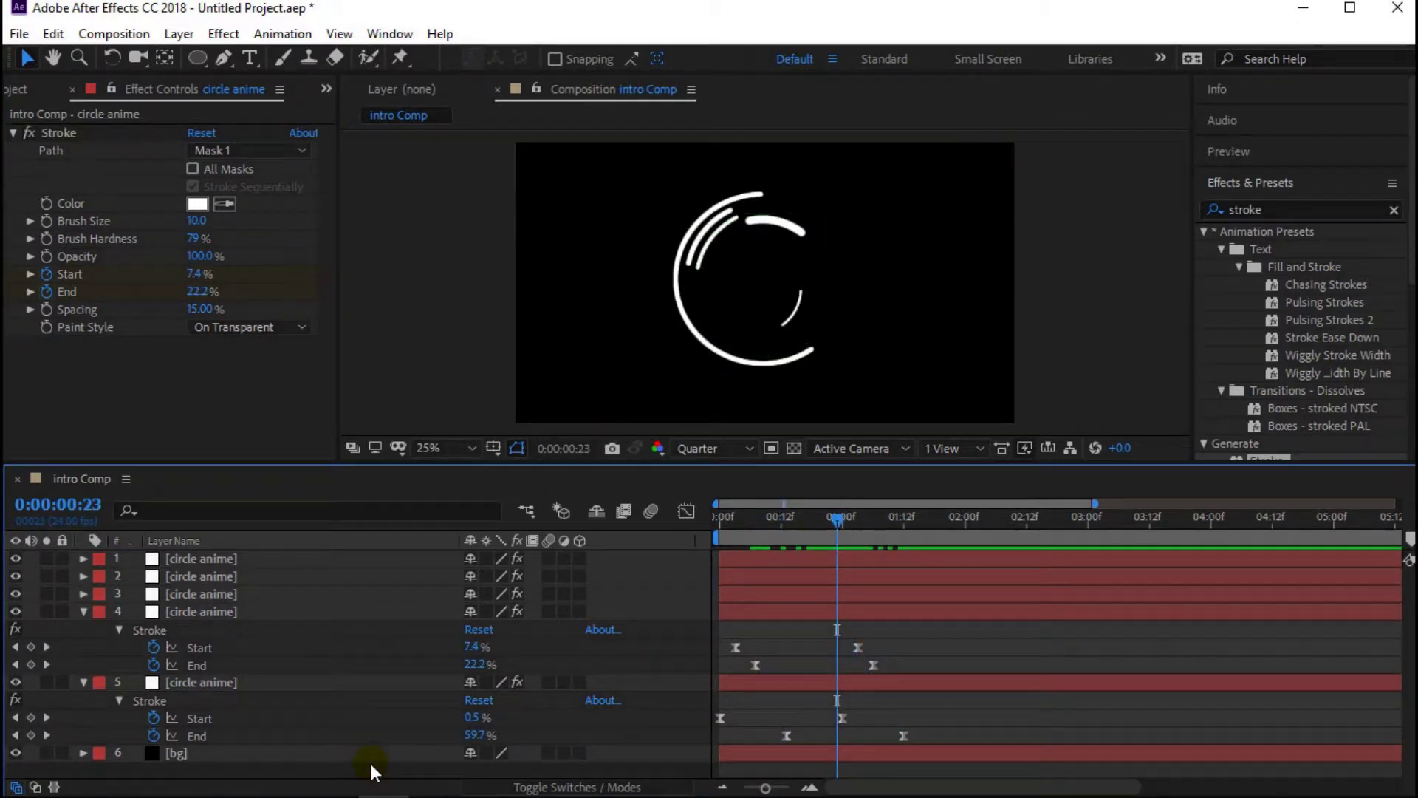
pyautogui.hotkey('ctrl', 'z')
# - Collapse the expanded Stroke properties of the two lowest circle anime layers and clear the selection
pyautogui.click(83, 611)
pyautogui.click(81, 629)
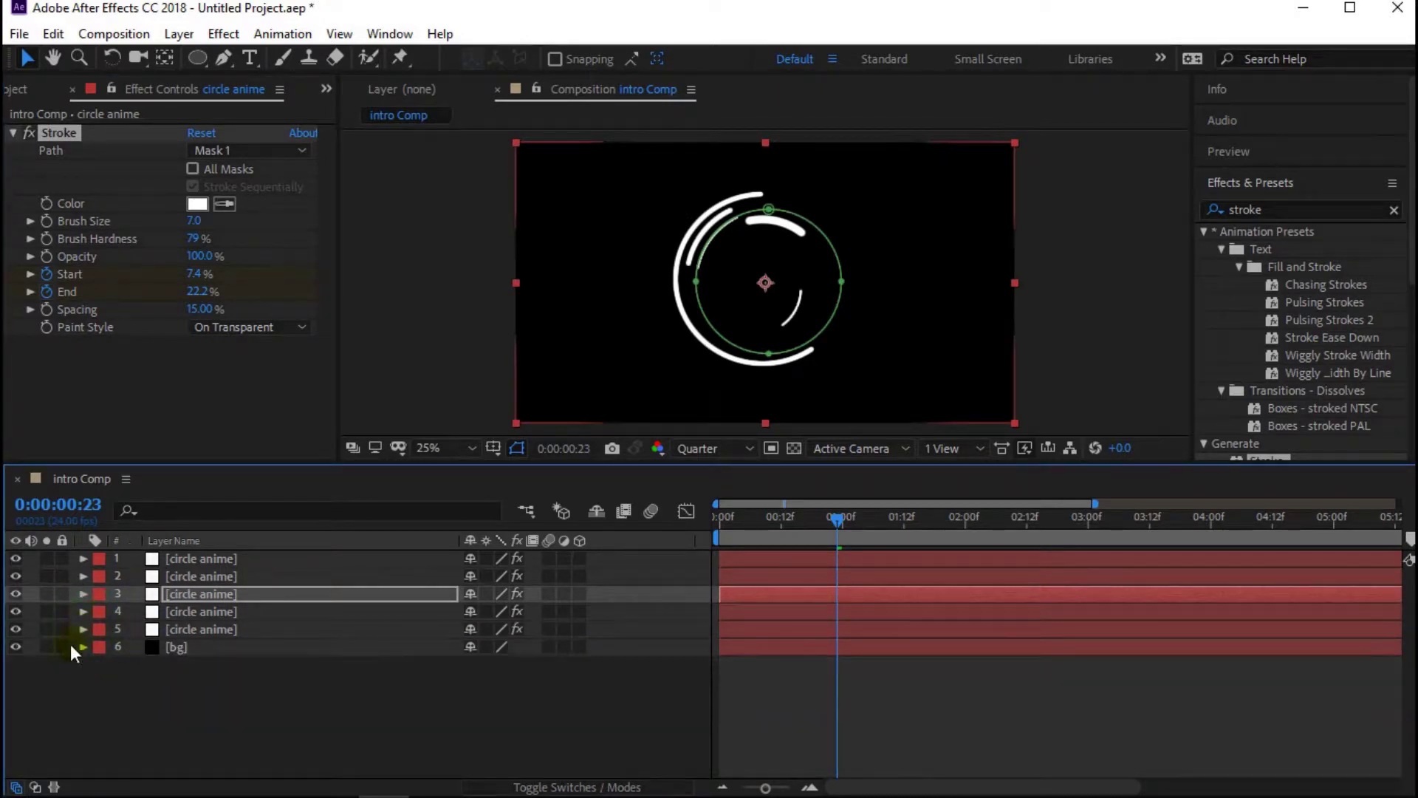
pyautogui.click(219, 665)
pyautogui.click(115, 35)
pyautogui.click(118, 53)
pyautogui.click(544, 279)
pyautogui.write('1000')
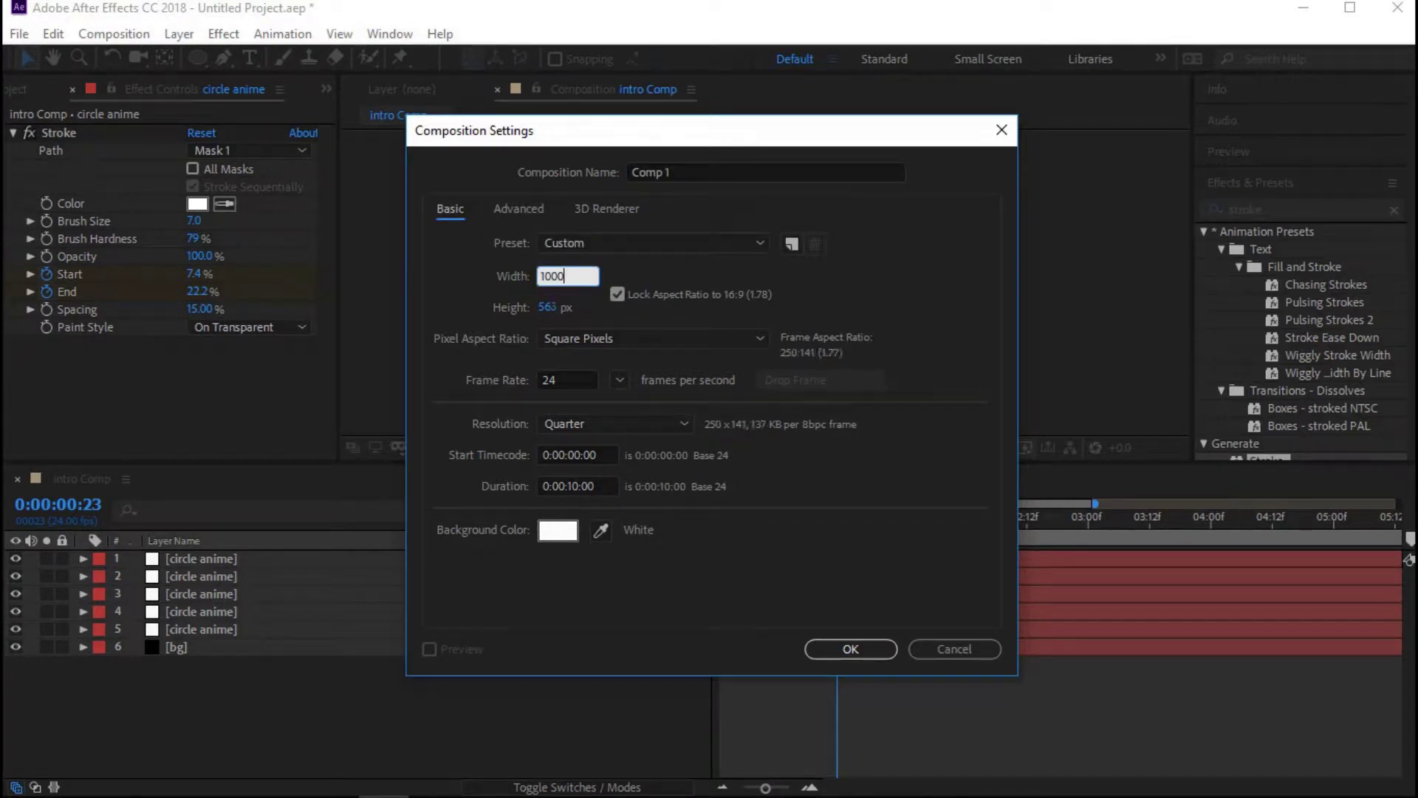
pyautogui.press('Return')
pyautogui.hotkey('ctrl', 'z')
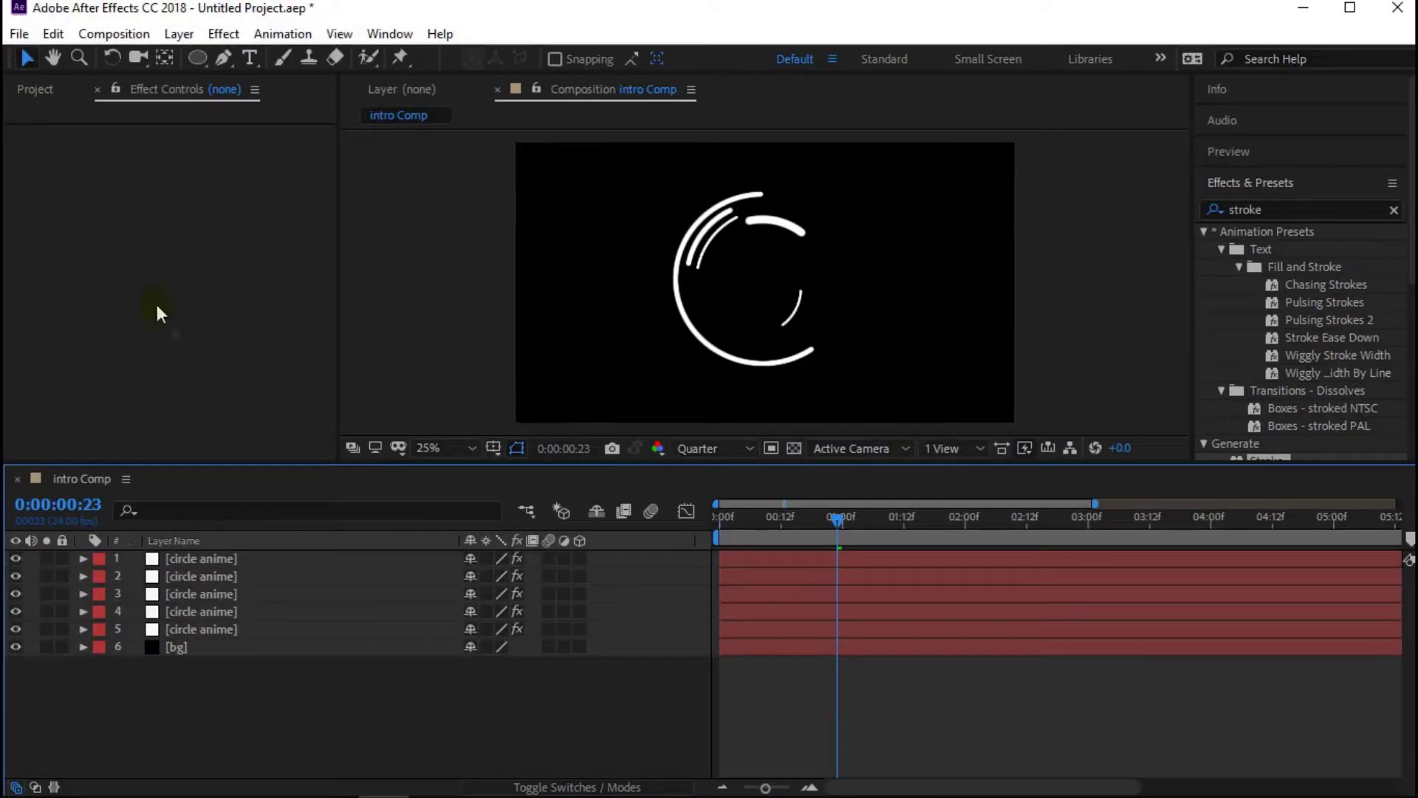
# - Create a new composition named loggo with a width and height of 1000 px
pyautogui.click(144, 33)
pyautogui.click(157, 61)
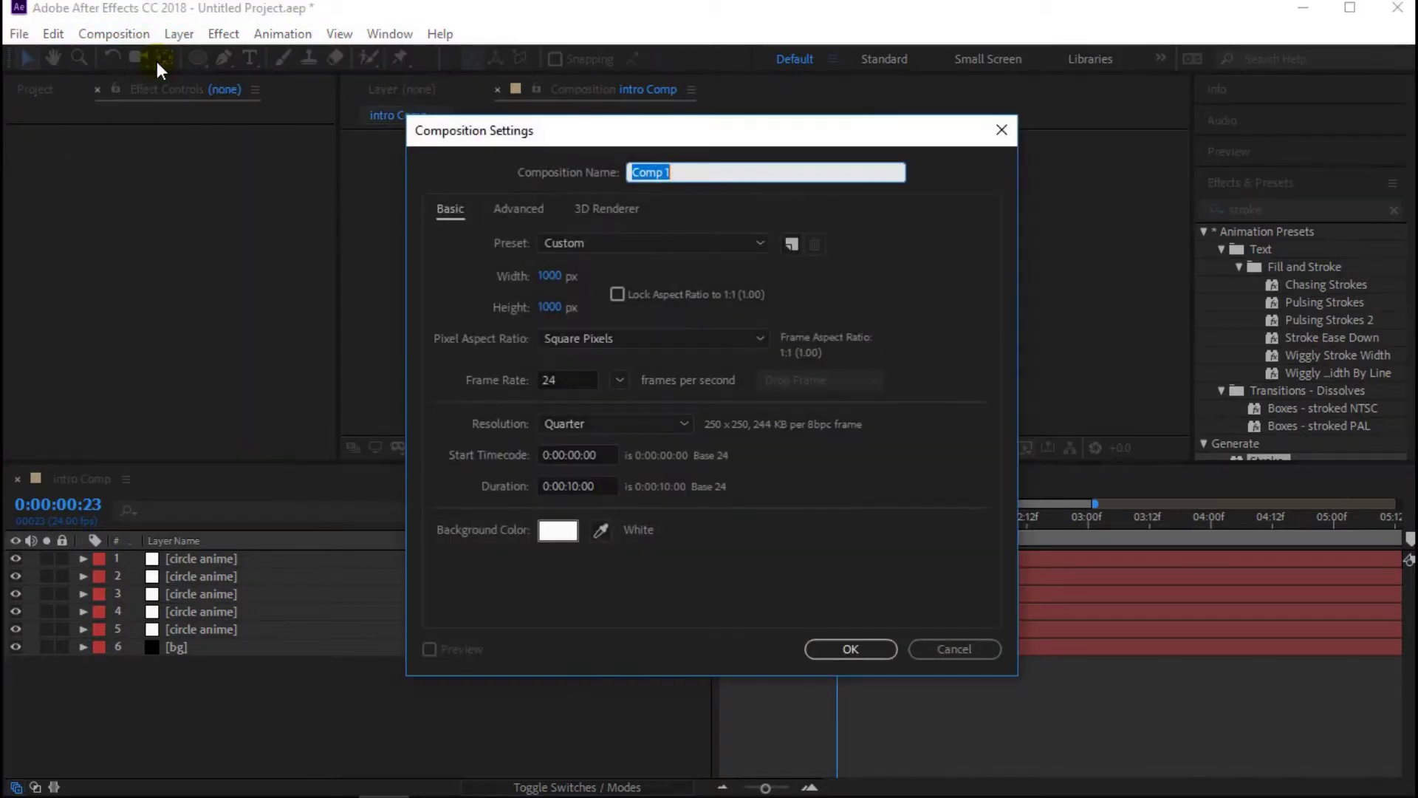
pyautogui.click(549, 276)
pyautogui.write('1000')
pyautogui.click(495, 339)
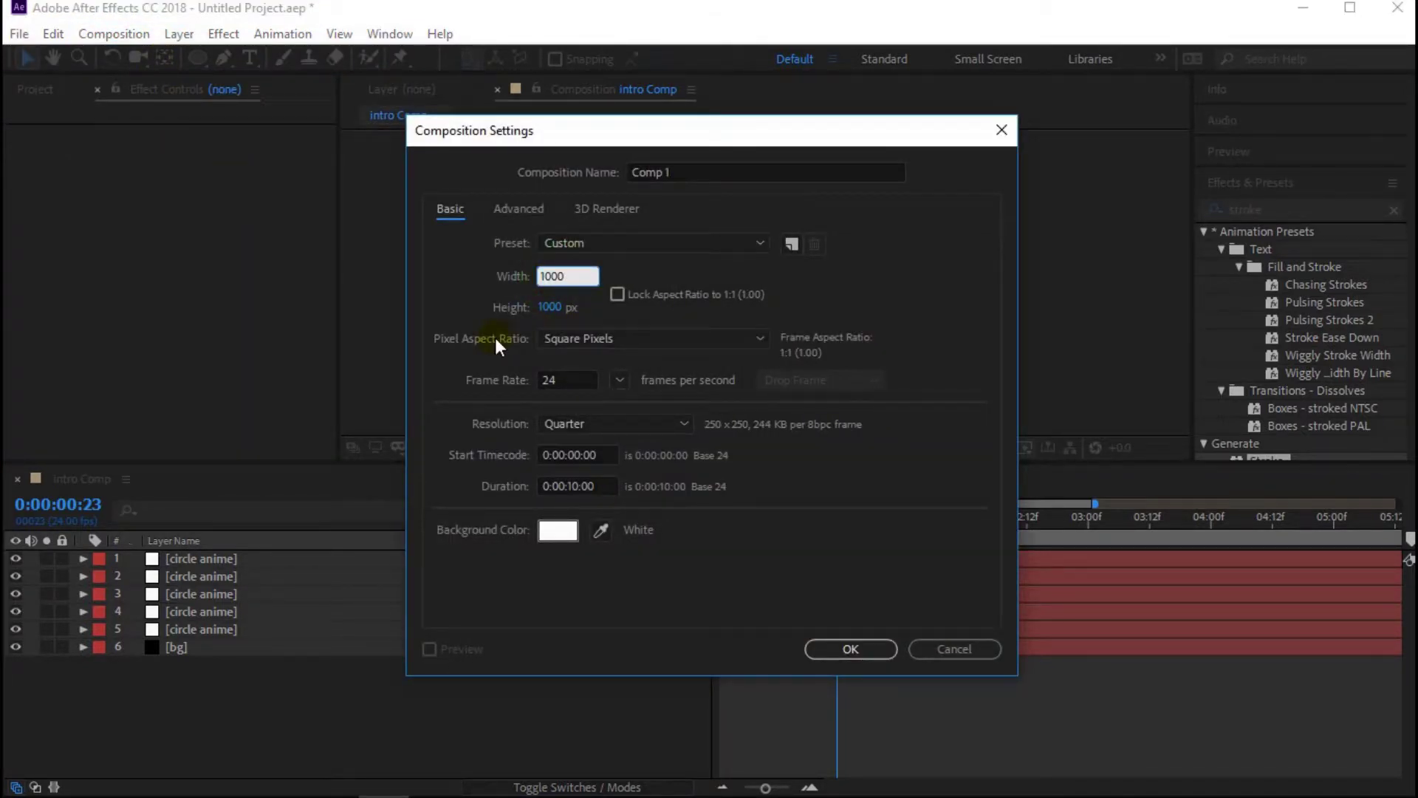
pyautogui.click(548, 308)
pyautogui.write('1000')
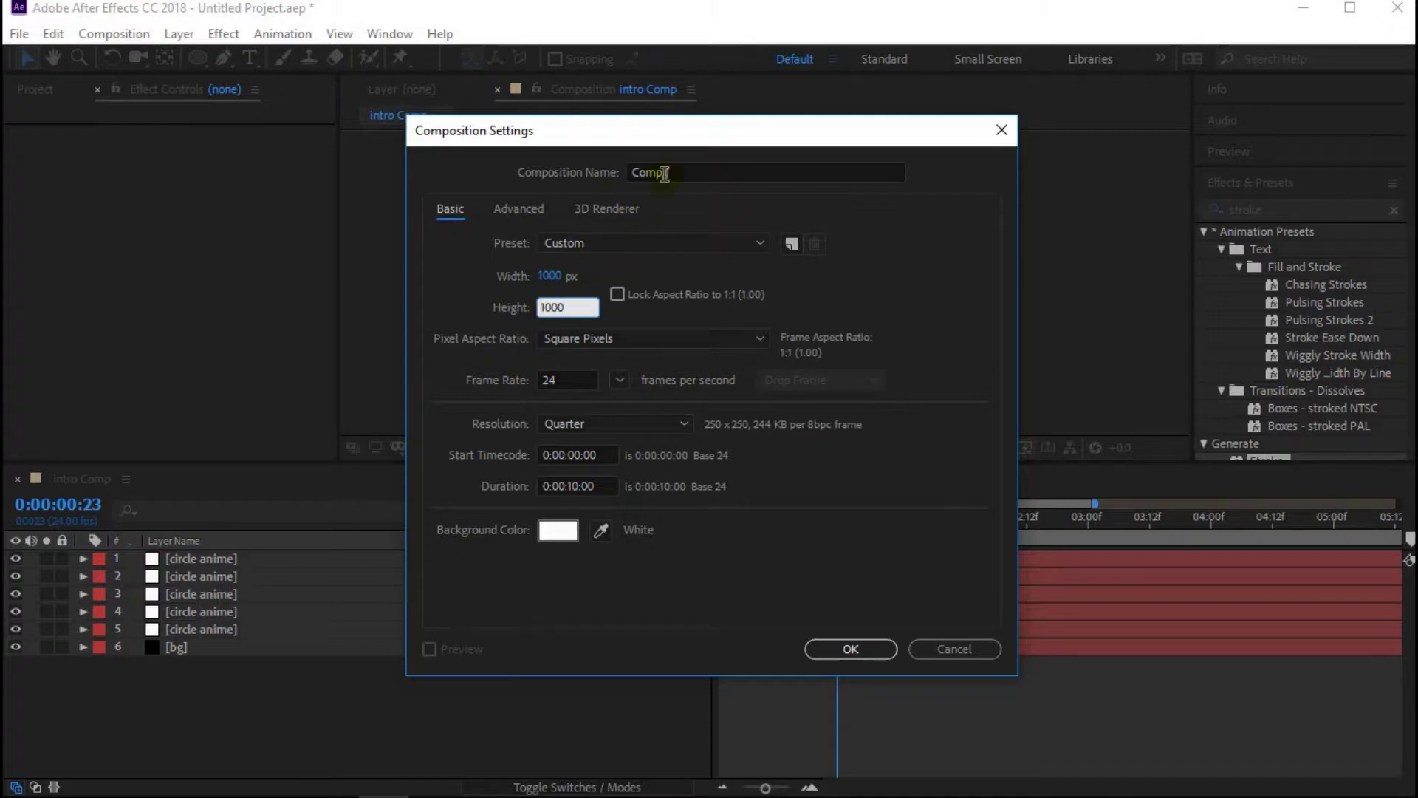
pyautogui.click(671, 173)
pyautogui.write('loggo')
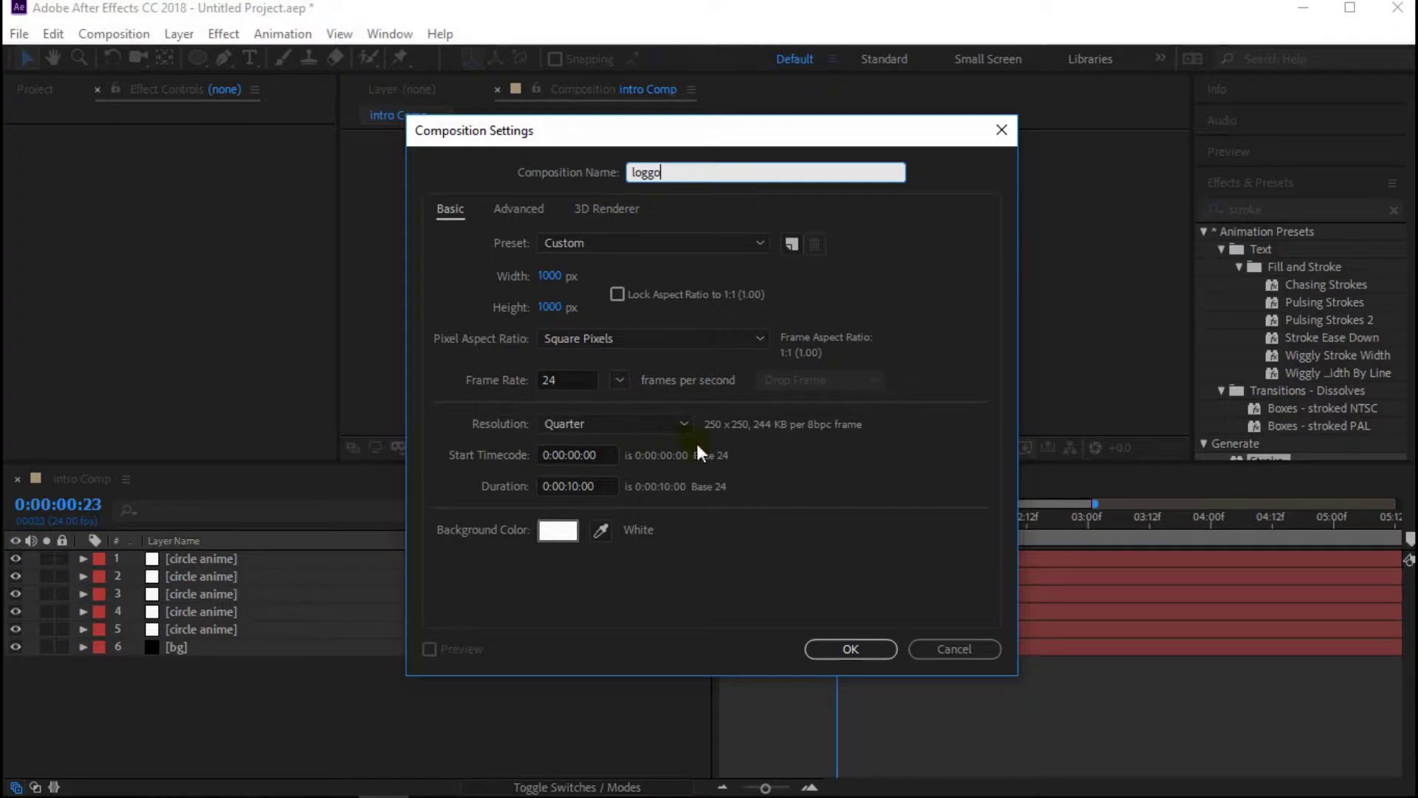
pyautogui.click(850, 650)
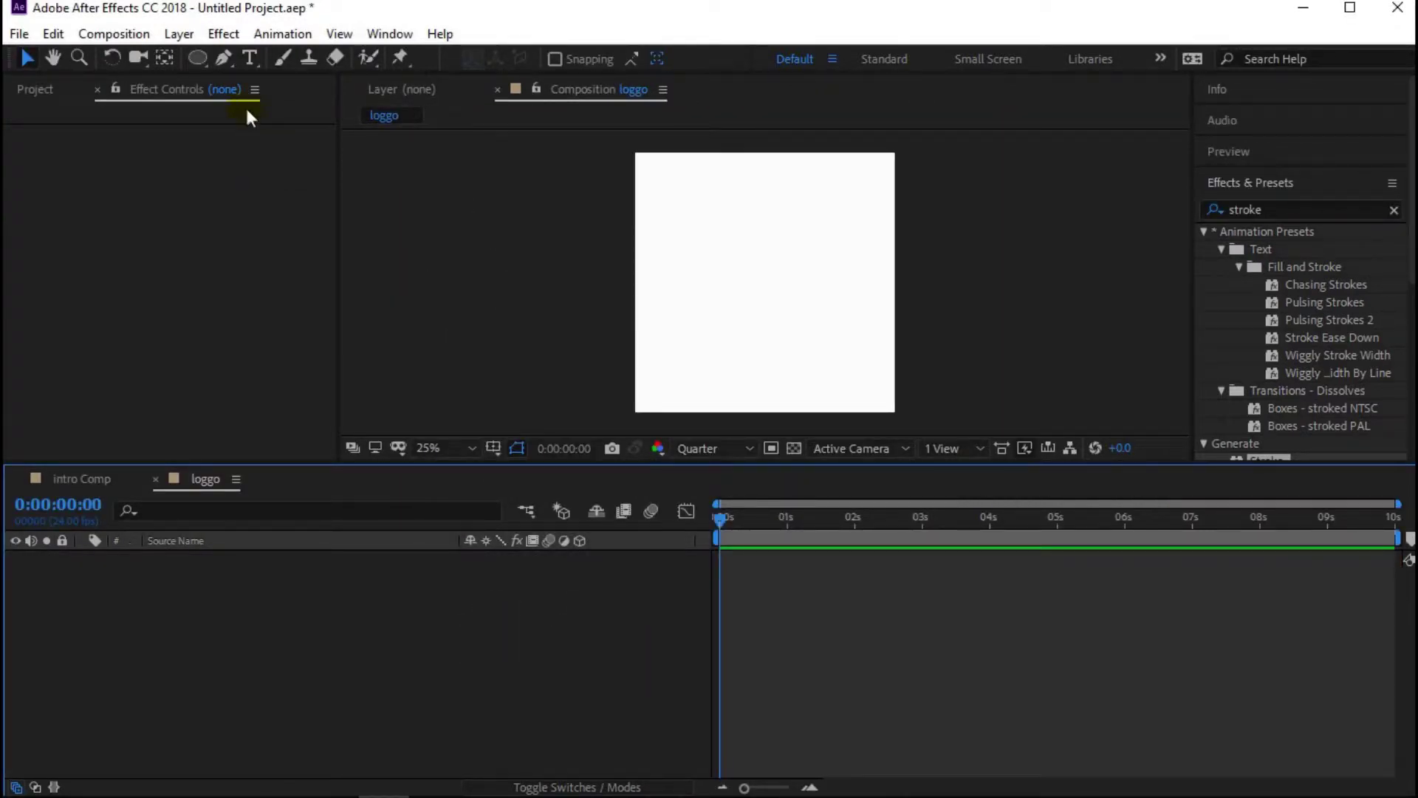
# - Create a full-frame ellipse shape layer with a white fill and a 10 px black stroke in the loggo composition
pyautogui.doubleClick(197, 57)
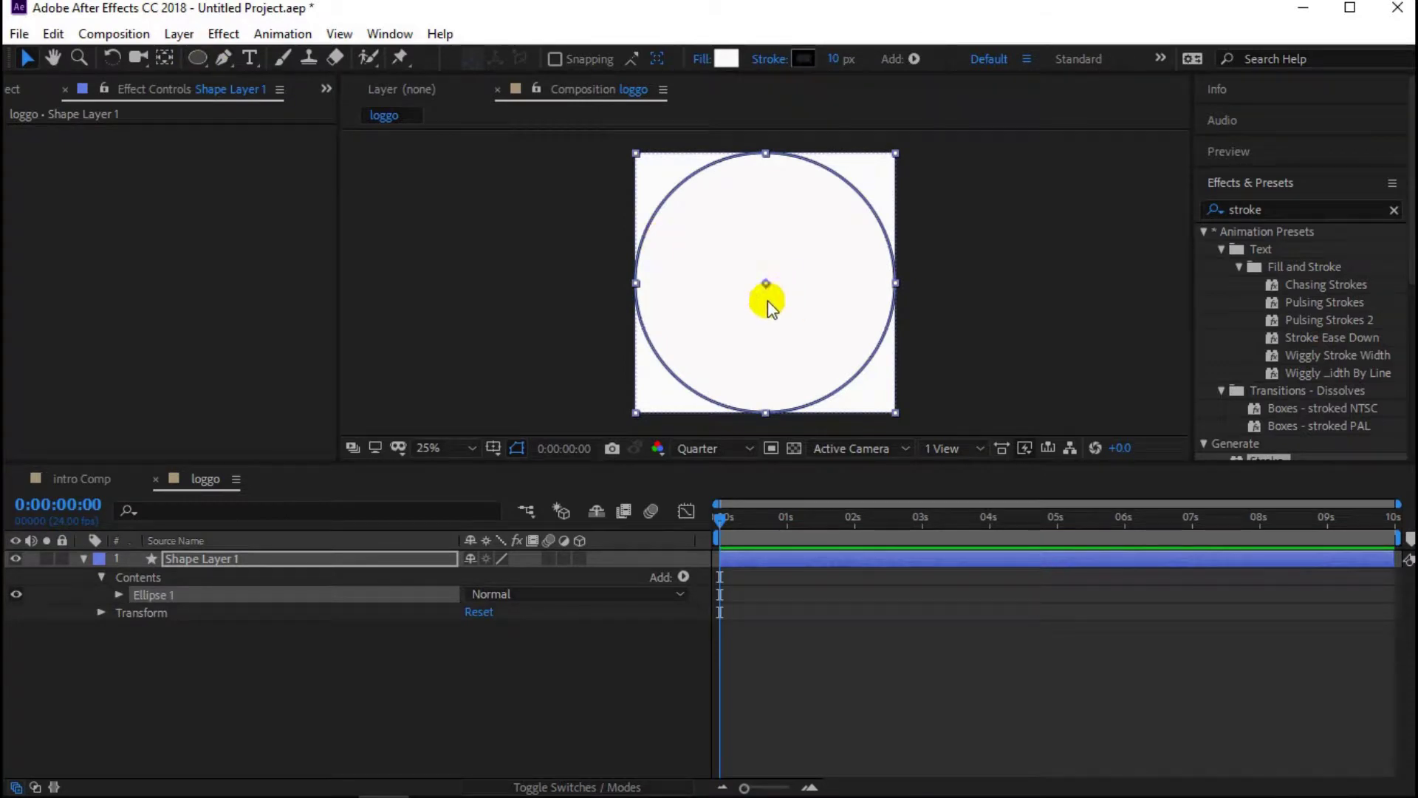
pyautogui.click(768, 159)
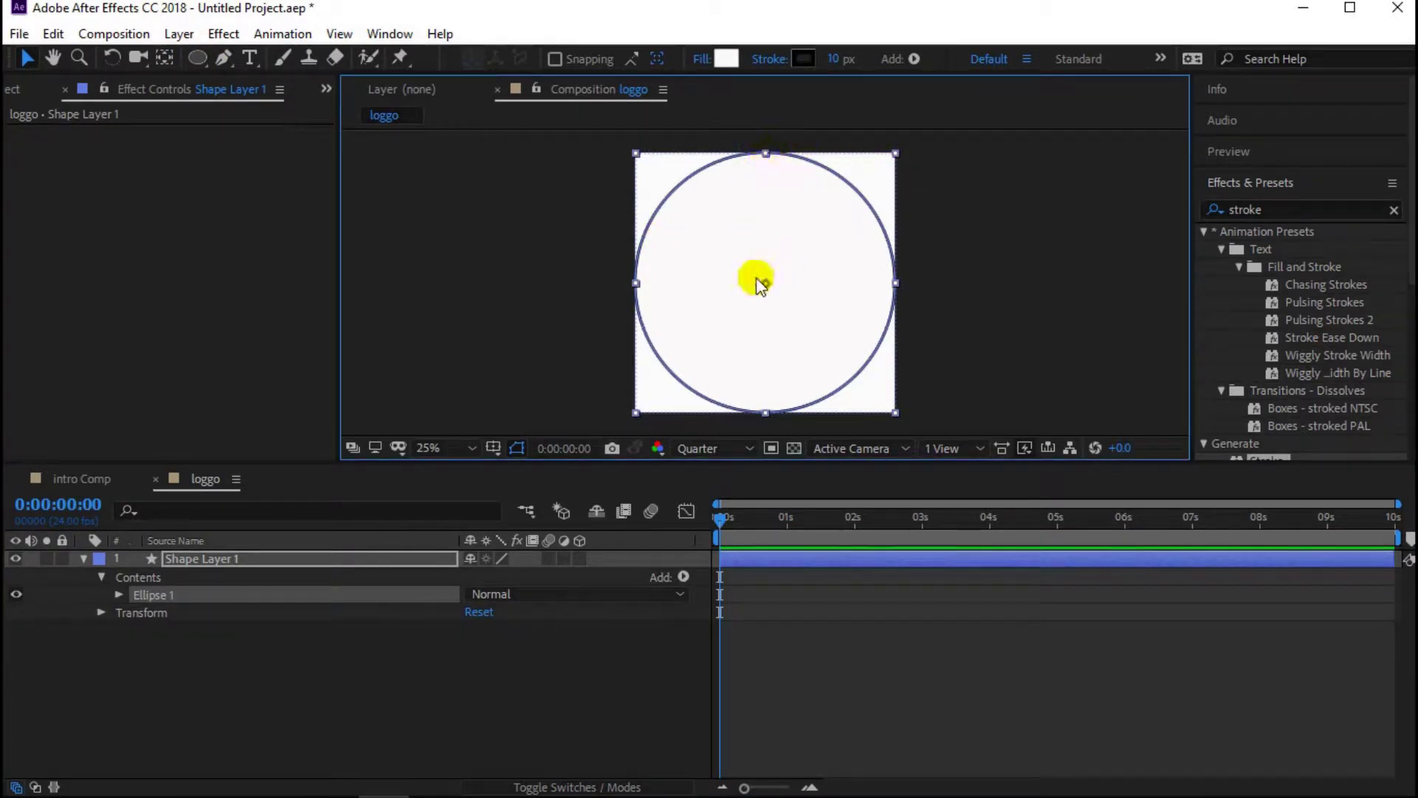
pyautogui.click(425, 663)
pyautogui.click(774, 264)
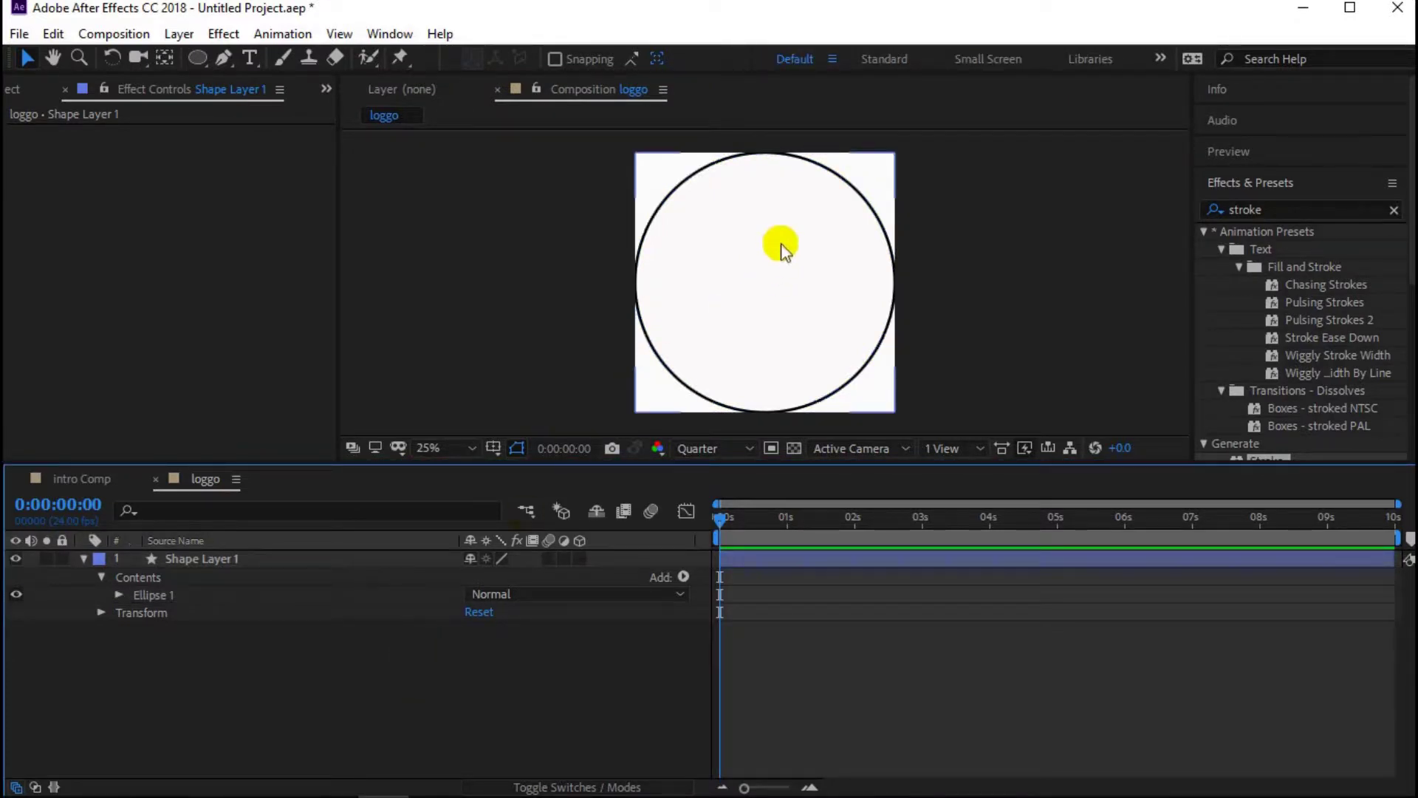
# - Shrink the ellipse in height and width to a smaller circle, leaving an even margin inside the composition frame
pyautogui.click(765, 155)
pyautogui.moveTo(765, 156); pyautogui.dragTo(763, 176)
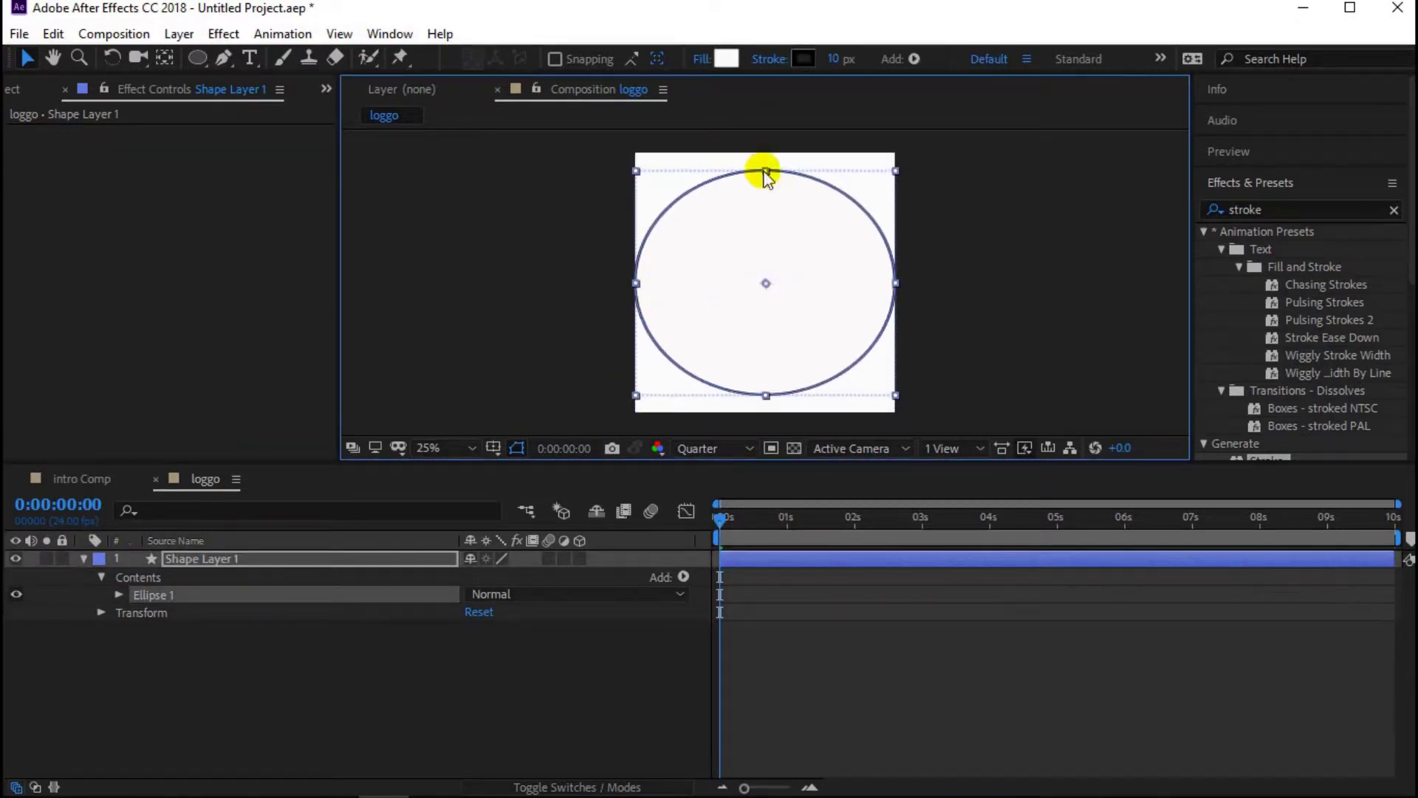
pyautogui.moveTo(896, 283); pyautogui.dragTo(878, 282)
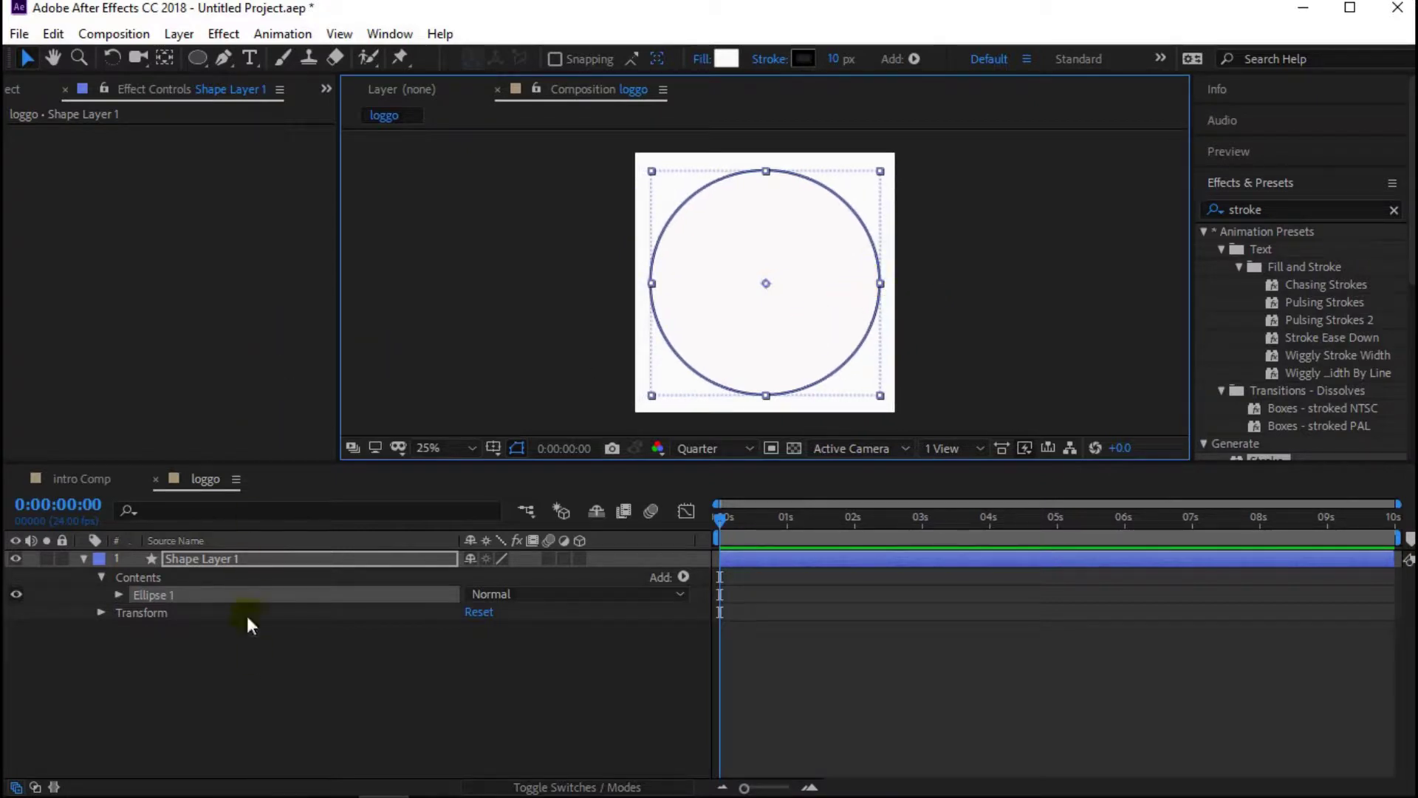
pyautogui.click(267, 699)
# - Import logggo.png from the Converted folder in File Explorer into the After Effects project
pyautogui.click(12, 89)
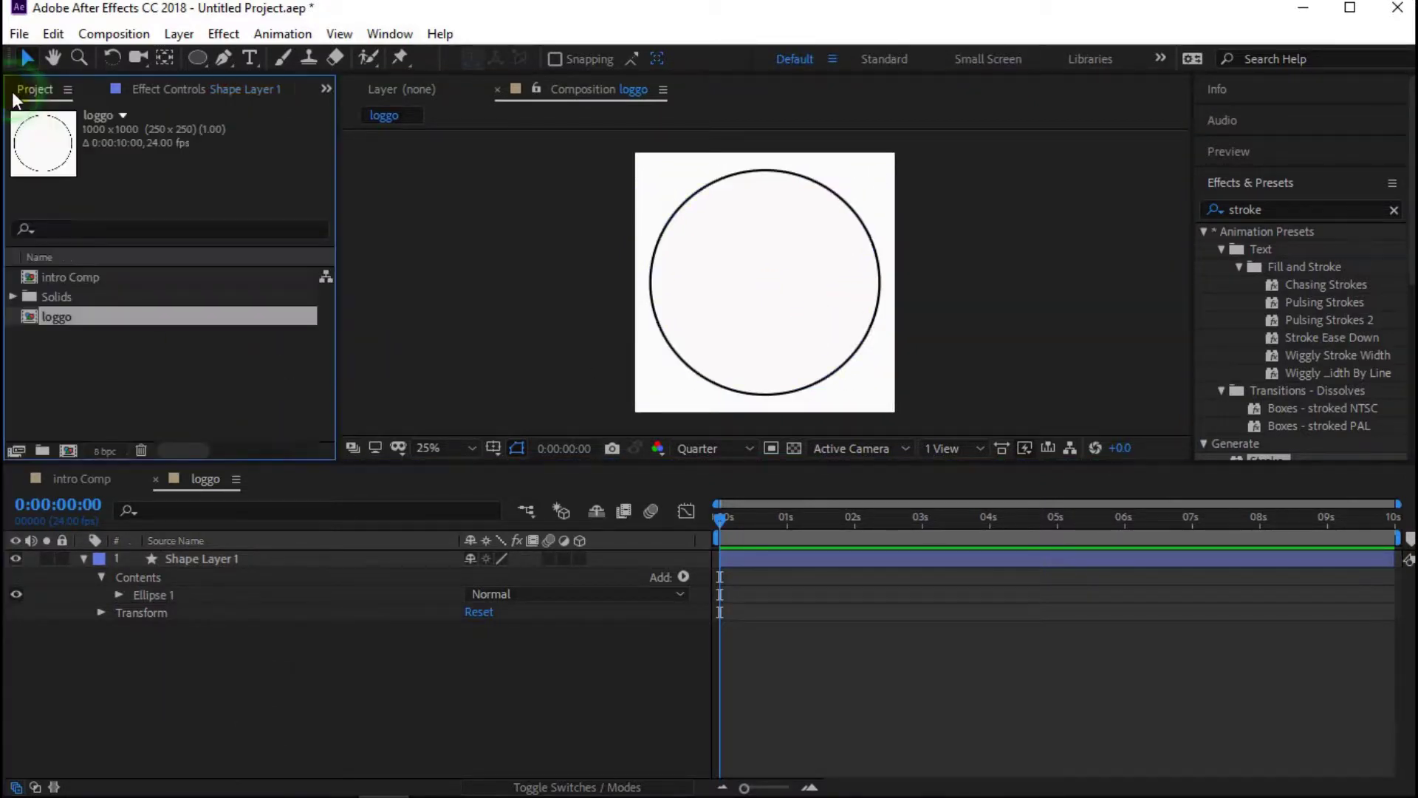
pyautogui.rightClick(148, 389)
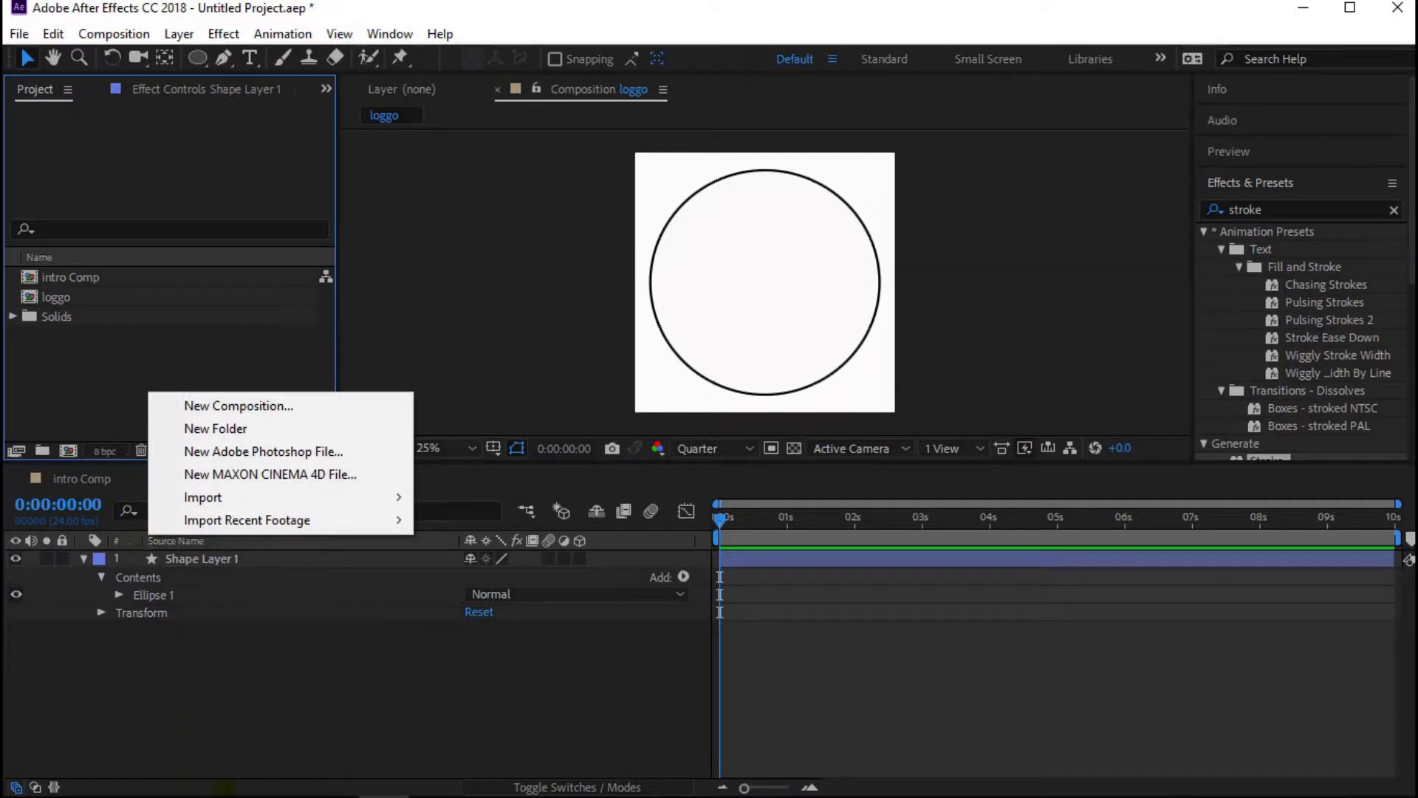
pyautogui.moveTo(185, 780)
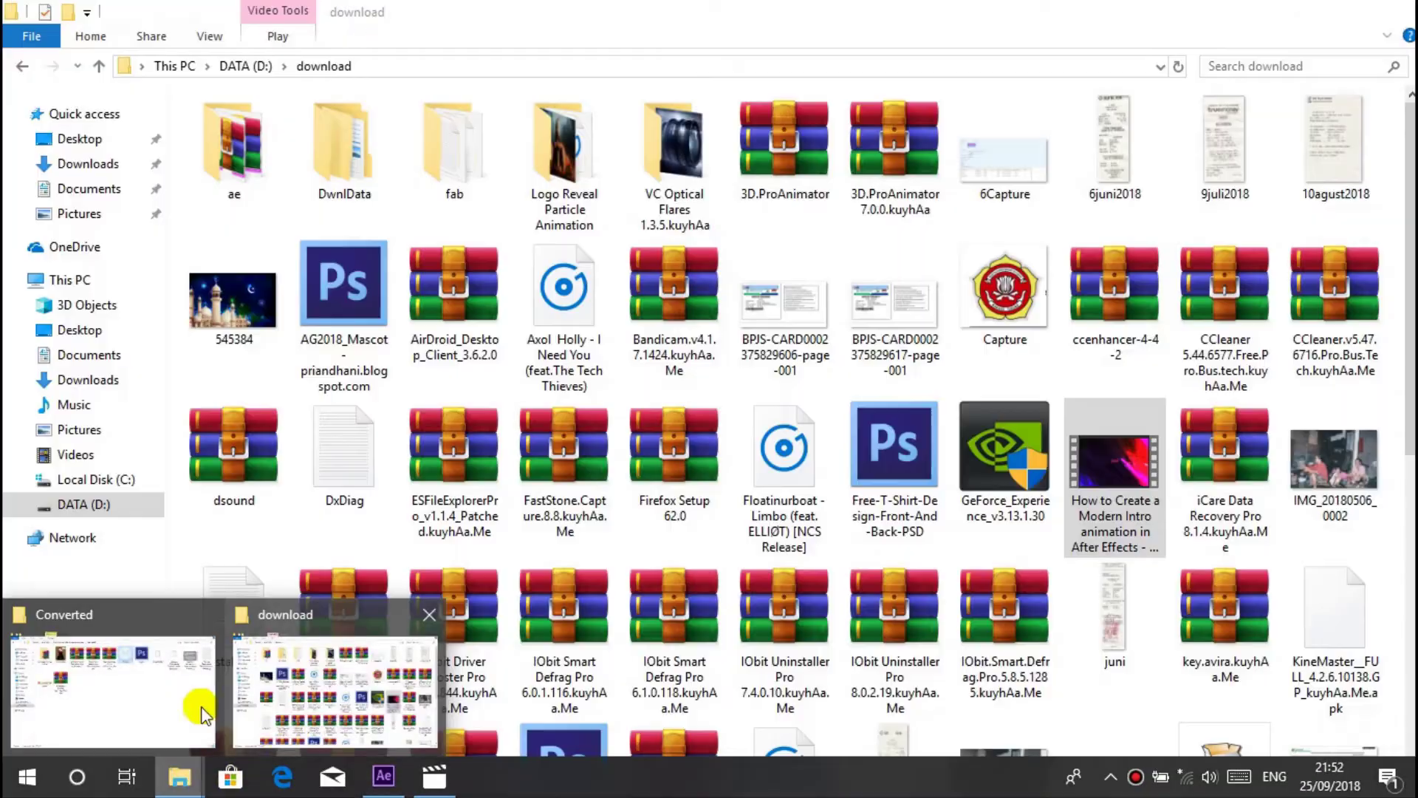
pyautogui.click(133, 697)
pyautogui.click(796, 159)
pyautogui.moveTo(797, 158); pyautogui.dragTo(188, 396)
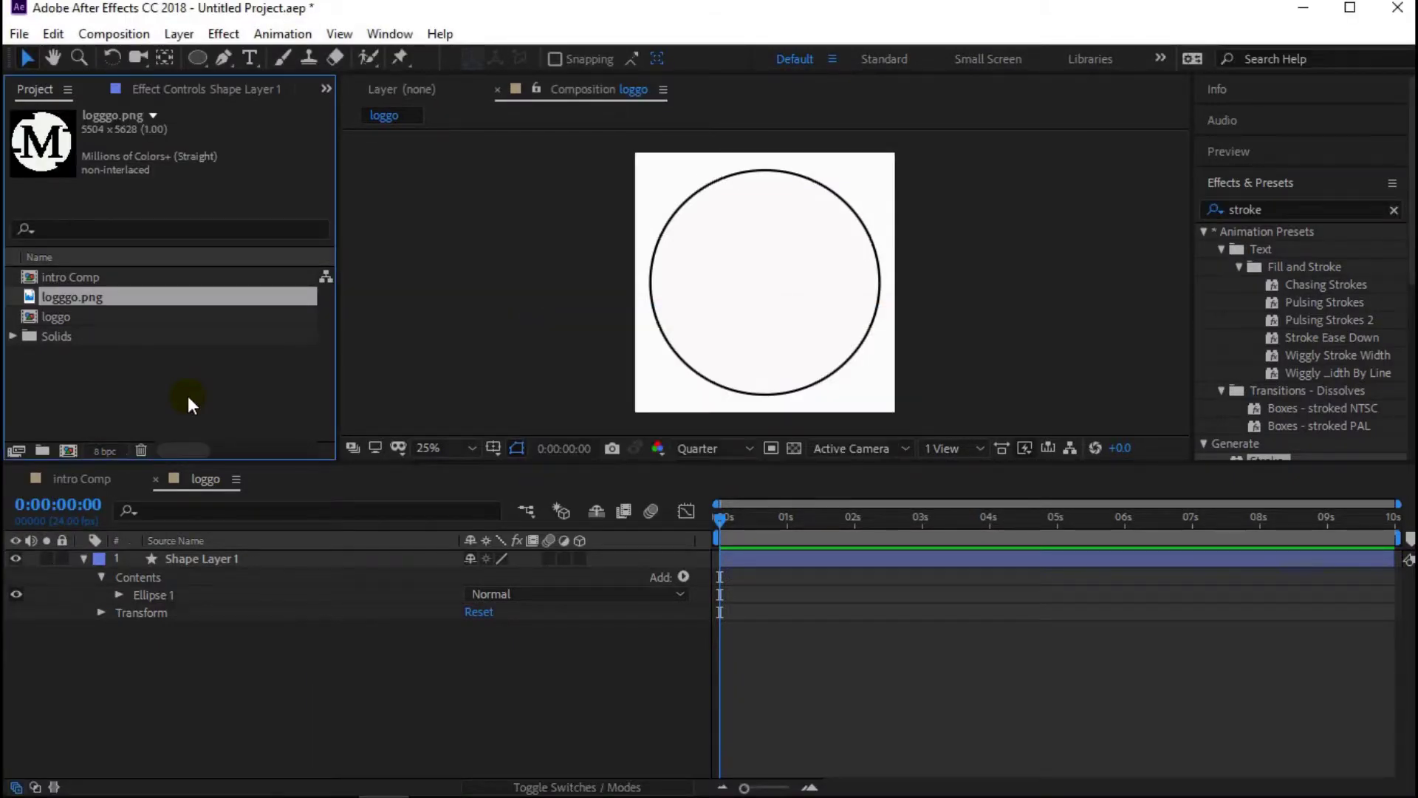
# - Add logggo.png to the loggo composition and place it above Shape Layer 1 in the layer order
pyautogui.moveTo(91, 295); pyautogui.dragTo(170, 635)
pyautogui.click(201, 671)
pyautogui.click(278, 628)
pyautogui.moveTo(250, 631); pyautogui.dragTo(244, 555)
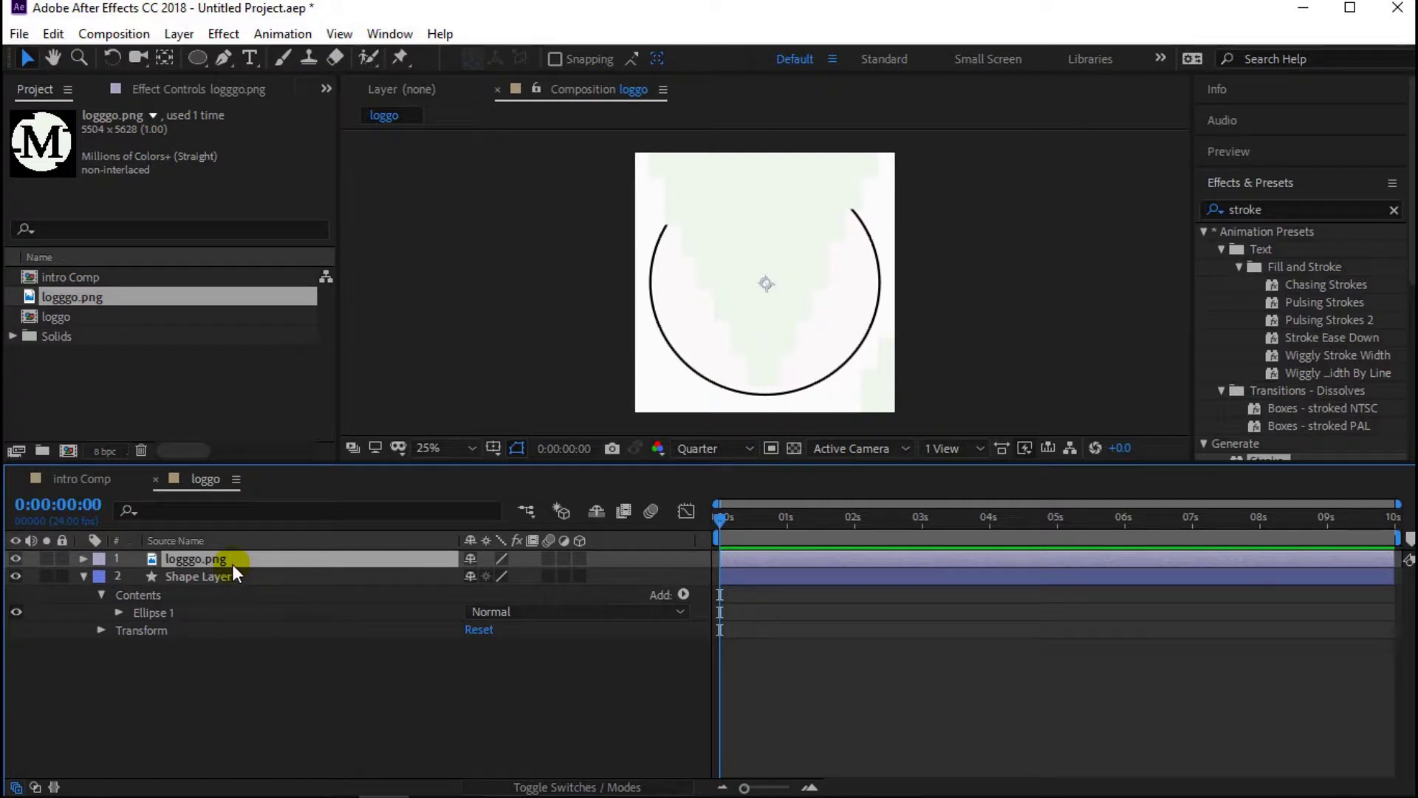
# - Move the oversized logggo.png image over the circle and scale it down to roughly the circle's size
pyautogui.doubleClick(791, 300)
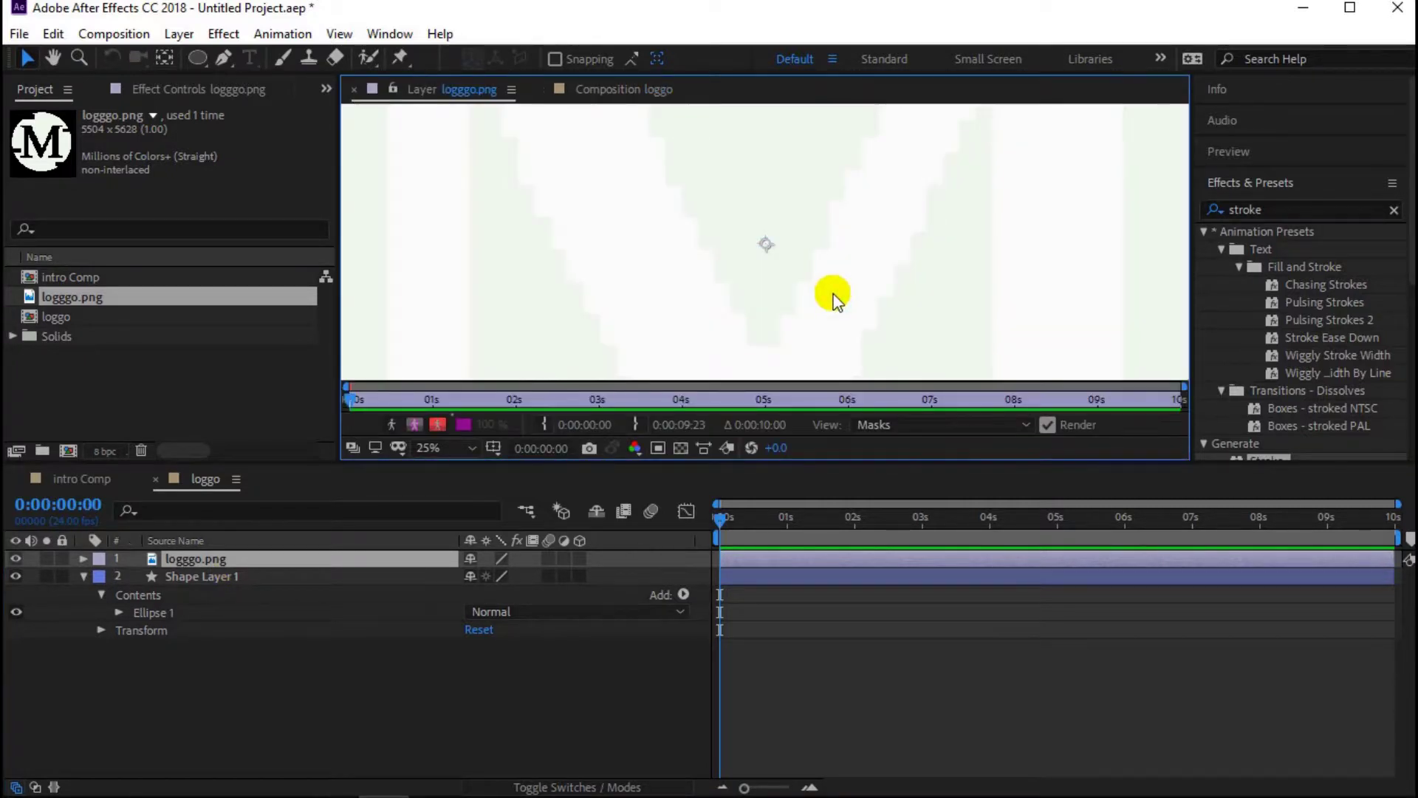
pyautogui.click(251, 559)
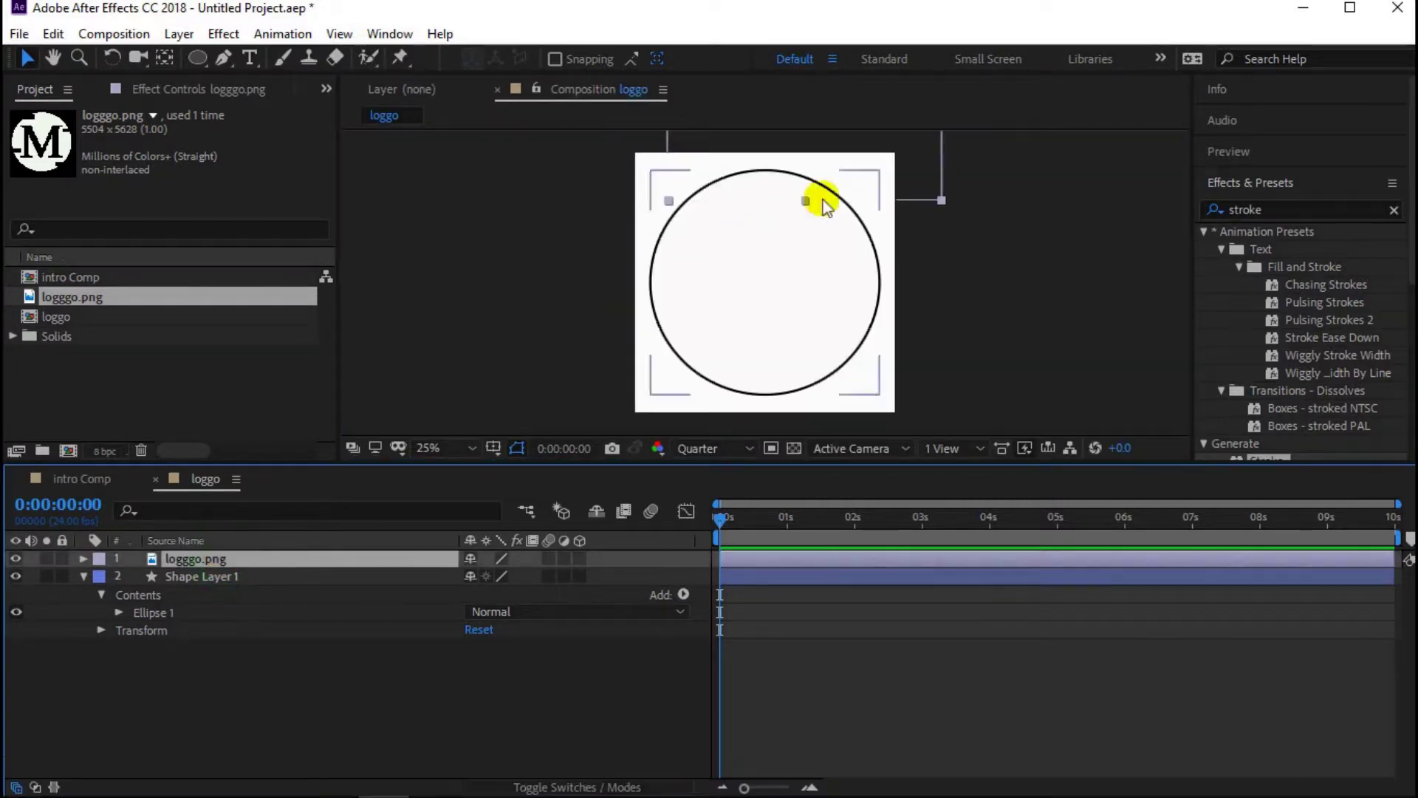
pyautogui.moveTo(816, 203); pyautogui.dragTo(779, 317)
pyautogui.rightClick(779, 317)
pyautogui.click(741, 288)
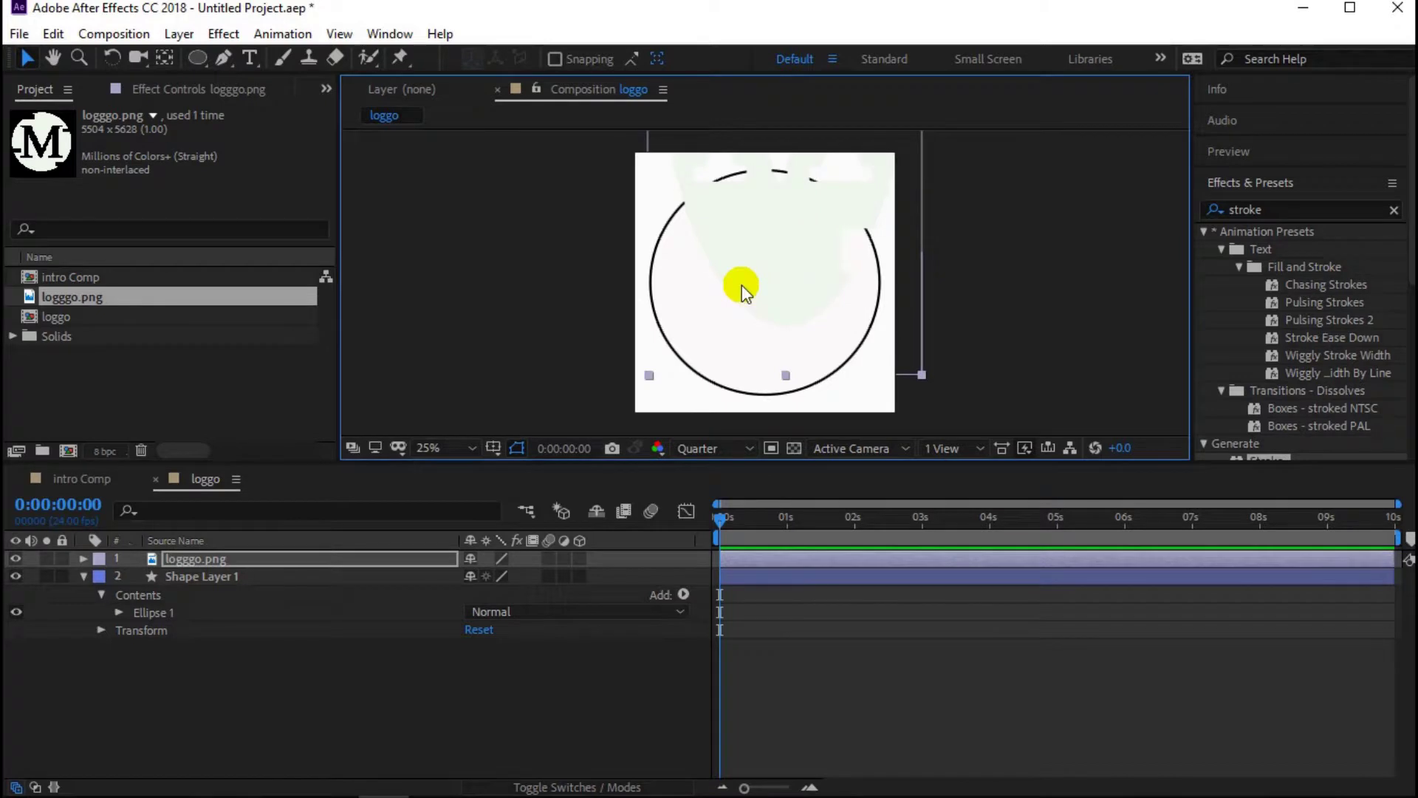
pyautogui.moveTo(785, 374); pyautogui.dragTo(840, 304)
pyautogui.moveTo(754, 248); pyautogui.dragTo(871, 290)
pyautogui.moveTo(767, 168); pyautogui.dragTo(769, 178)
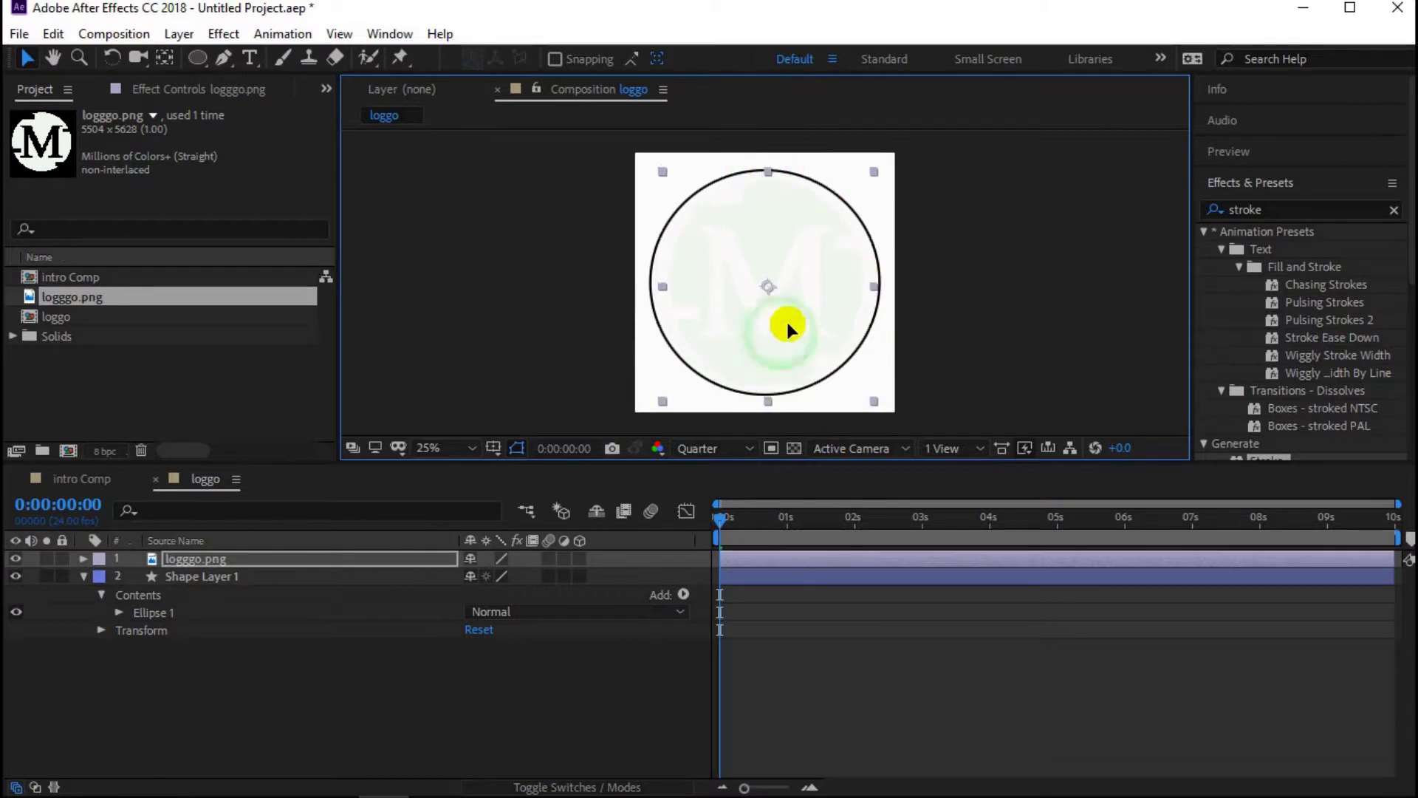
# - Widen the logggo.png image to the circle's width and align it with the circle's centre
pyautogui.moveTo(871, 286); pyautogui.dragTo(884, 286)
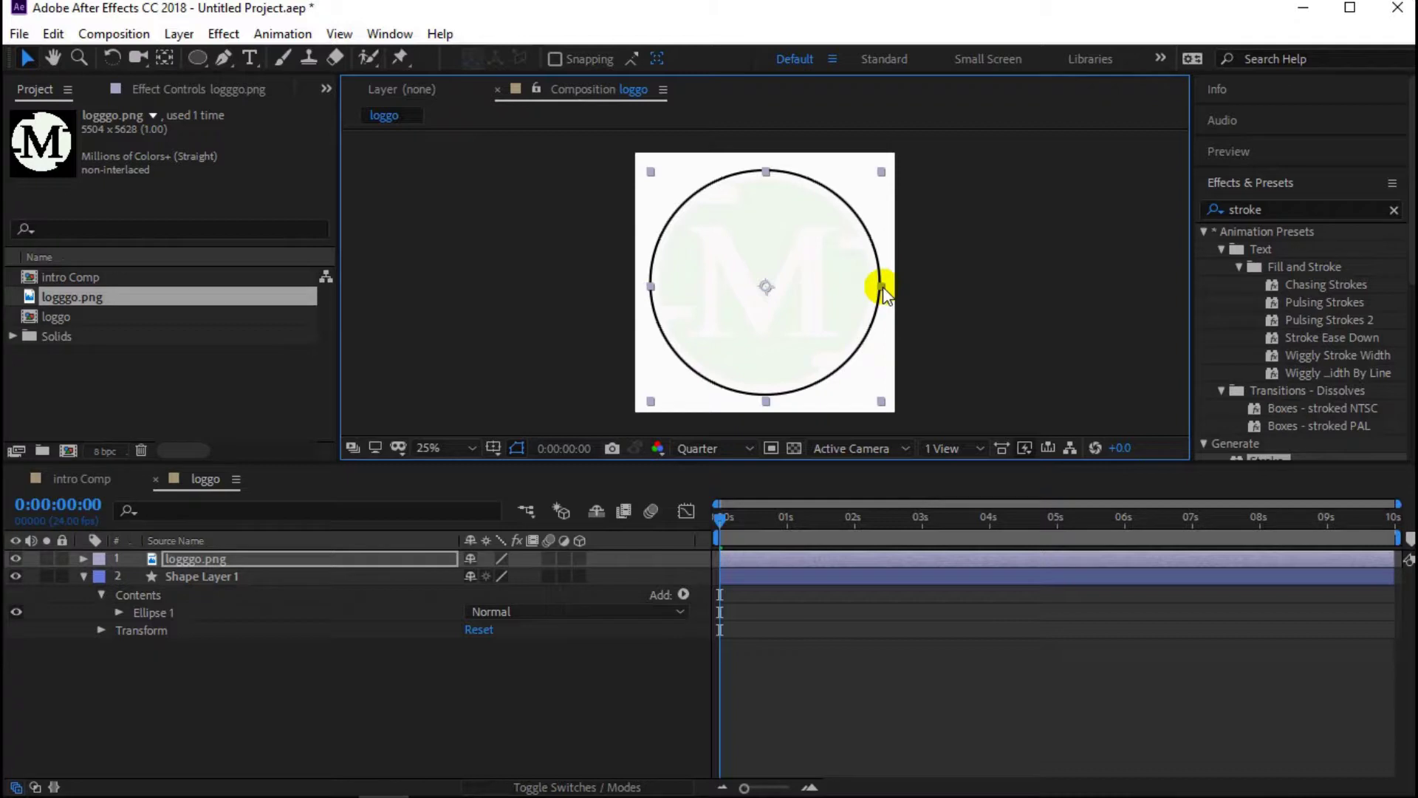
pyautogui.moveTo(771, 303); pyautogui.dragTo(772, 301)
pyautogui.click(535, 672)
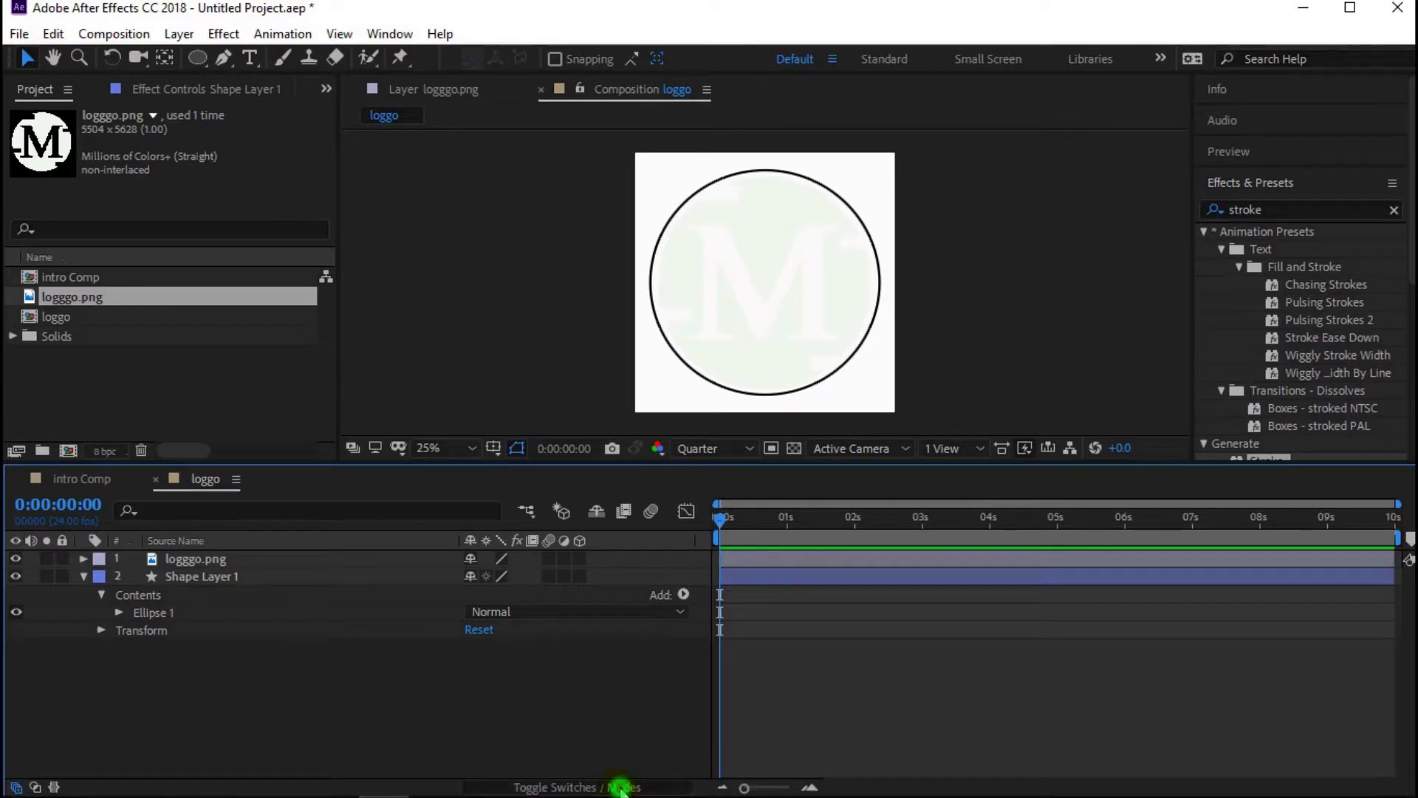
# - Set Shape Layer 1's track matte to Alpha Inverted Matte "logggo.png" and turn on the transparency grid
pyautogui.click(591, 787)
pyautogui.click(203, 579)
pyautogui.click(643, 576)
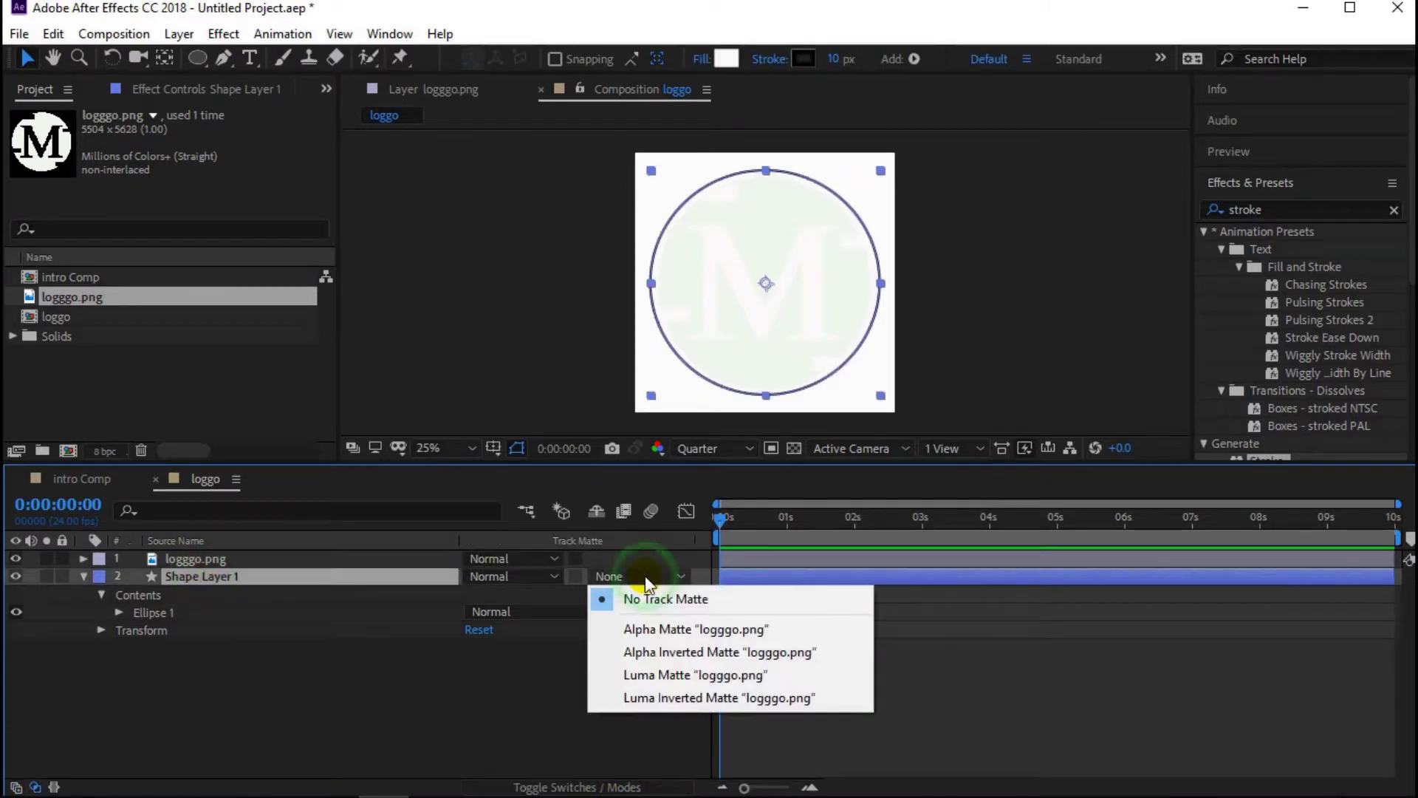
pyautogui.click(679, 653)
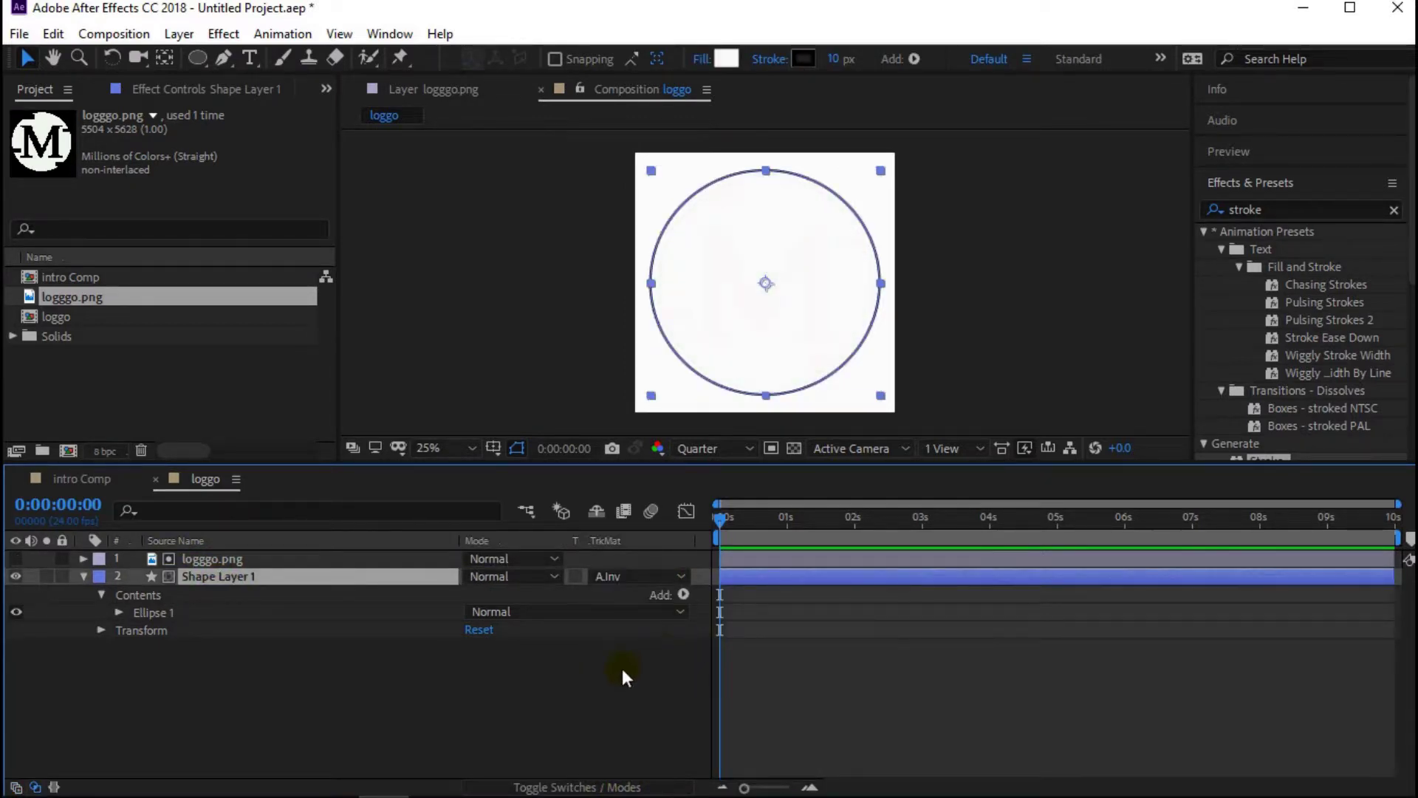
pyautogui.click(599, 688)
pyautogui.click(793, 448)
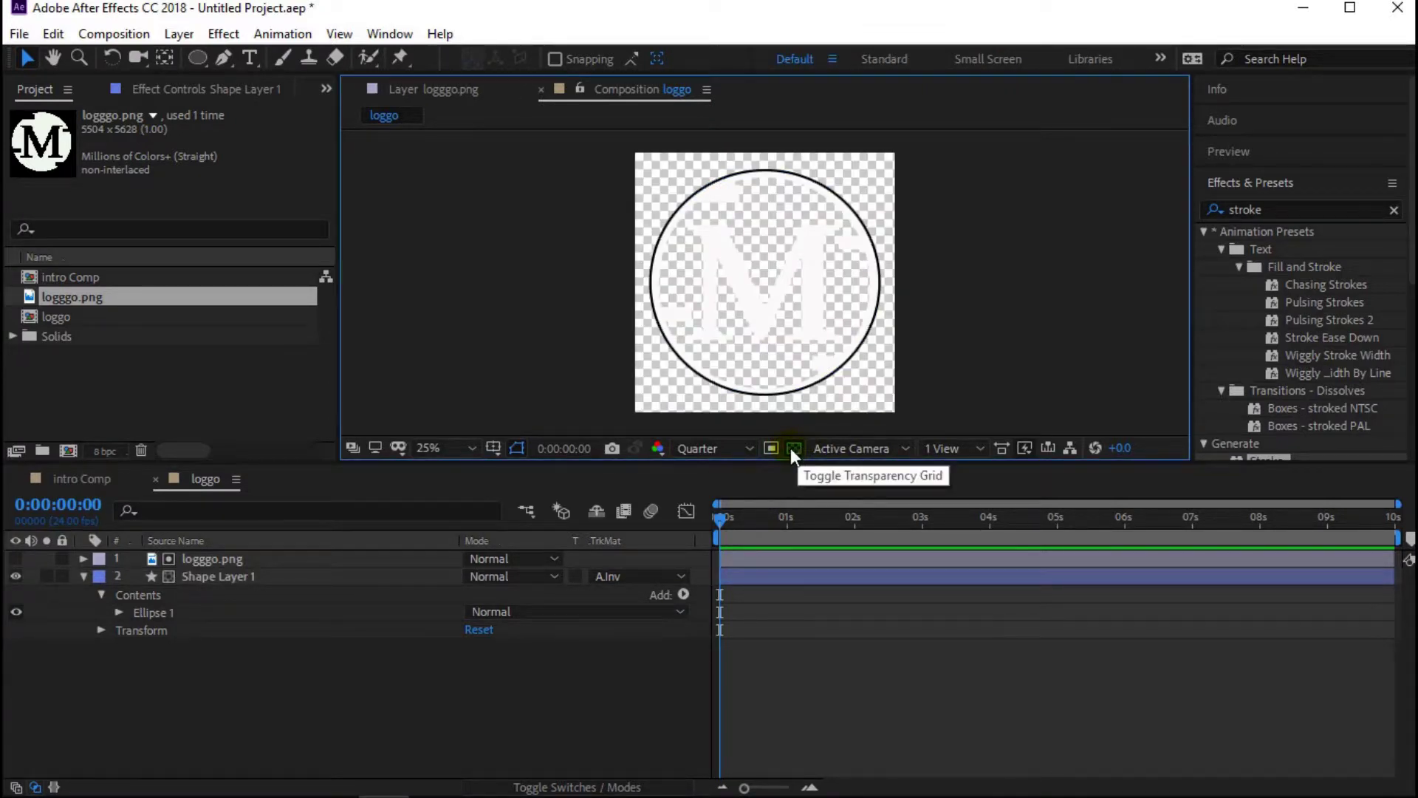
pyautogui.click(563, 699)
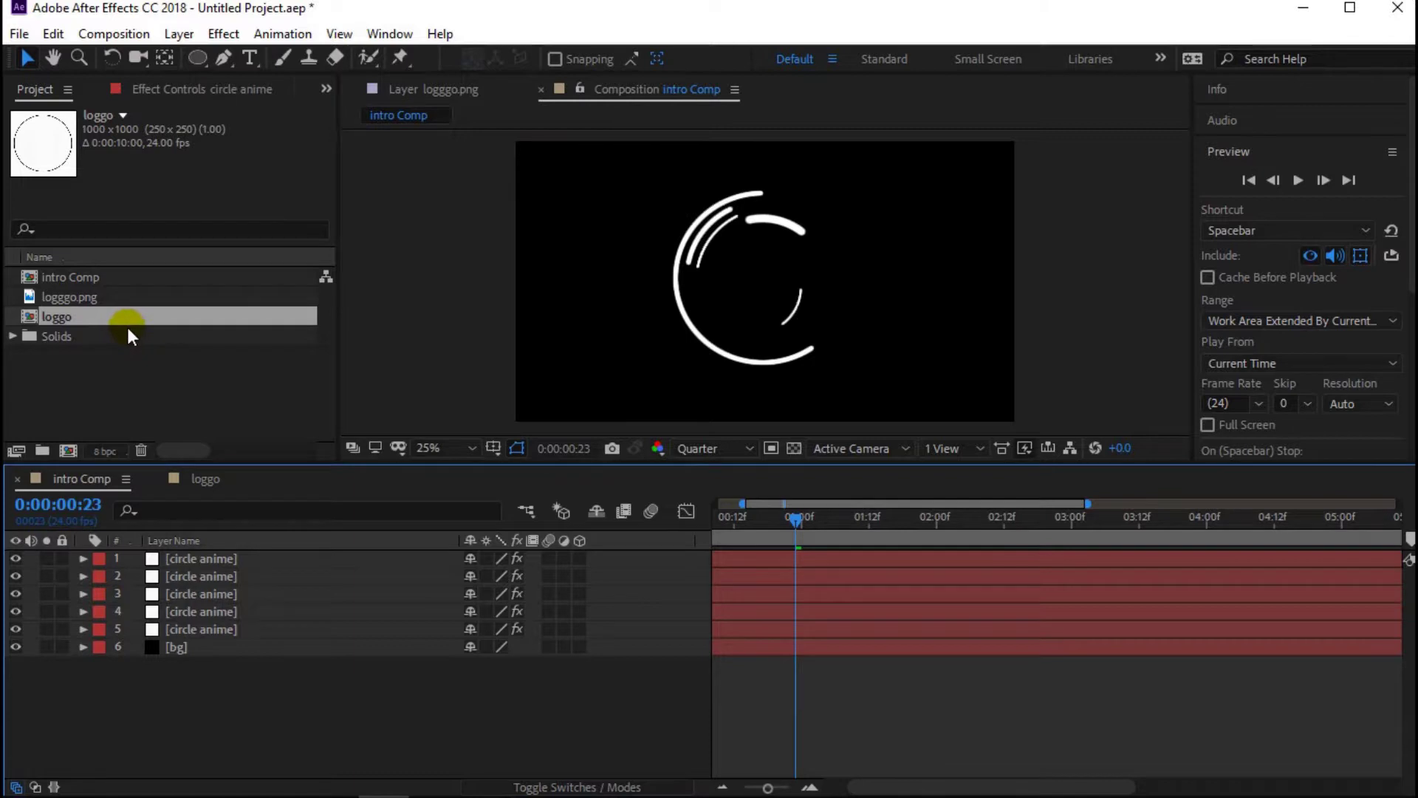
# - Add the loggo composition as the top layer of intro Comp and scale it to 34% inside the circular strokes
pyautogui.moveTo(127, 327); pyautogui.dragTo(197, 560)
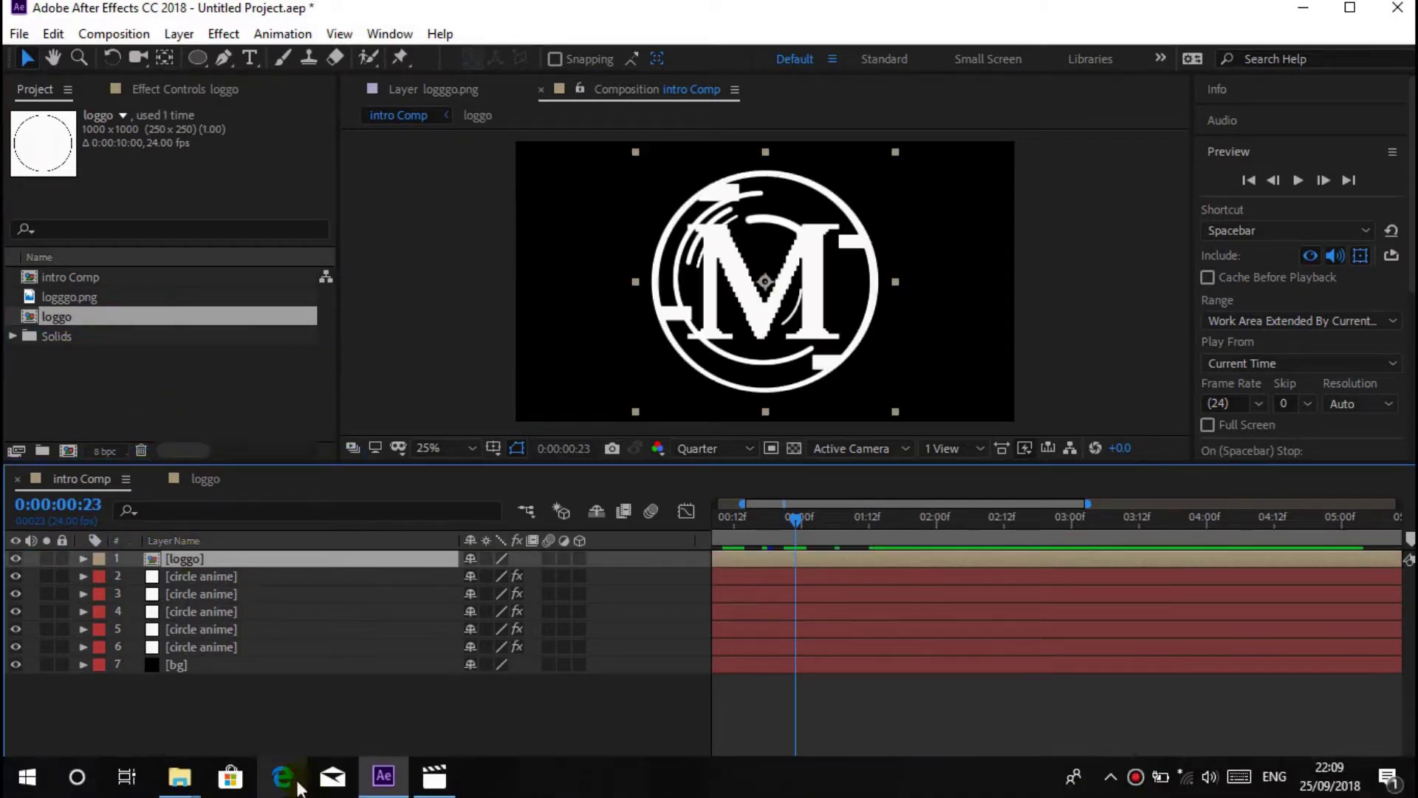
pyautogui.click(87, 561)
pyautogui.press('s')
pyautogui.press('.')
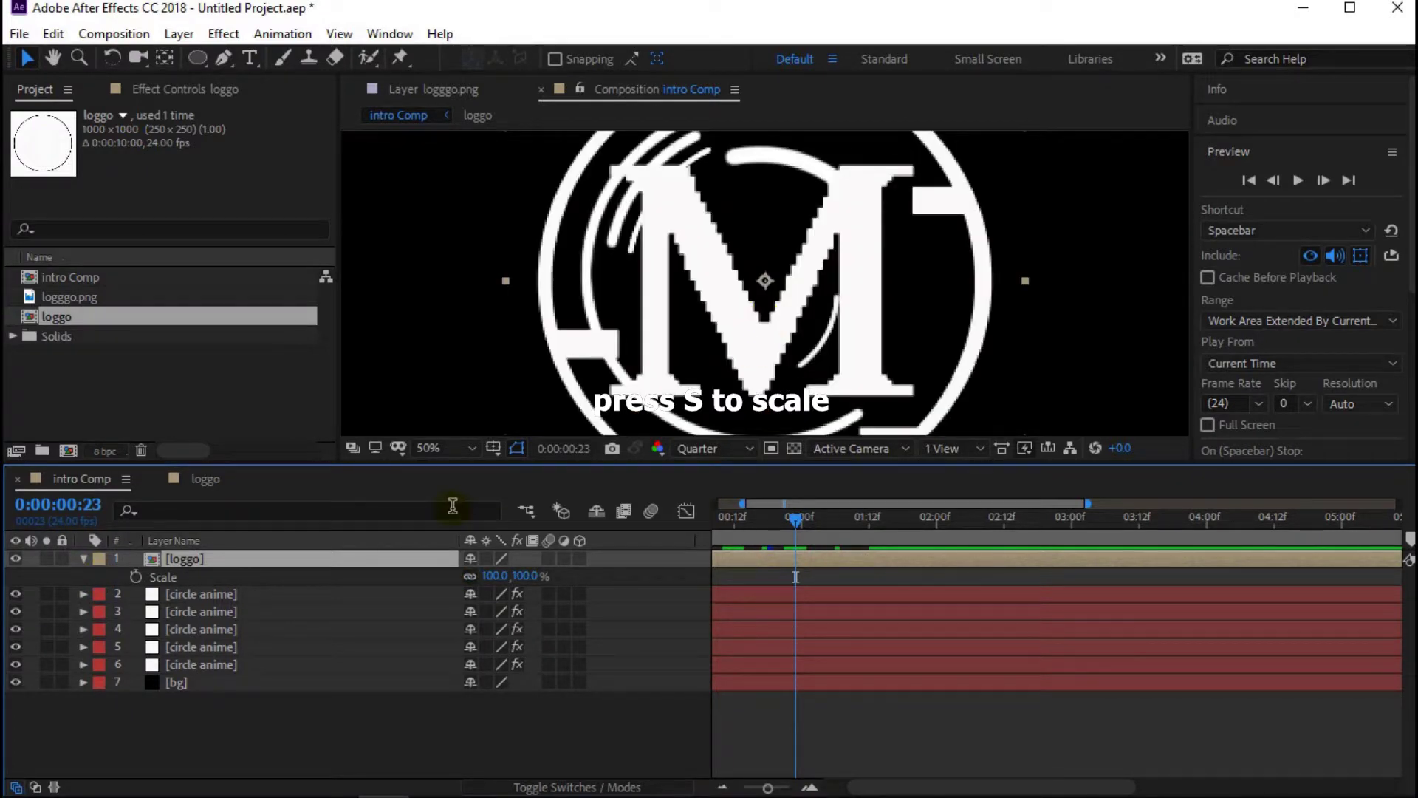
pyautogui.moveTo(500, 583); pyautogui.dragTo(471, 576)
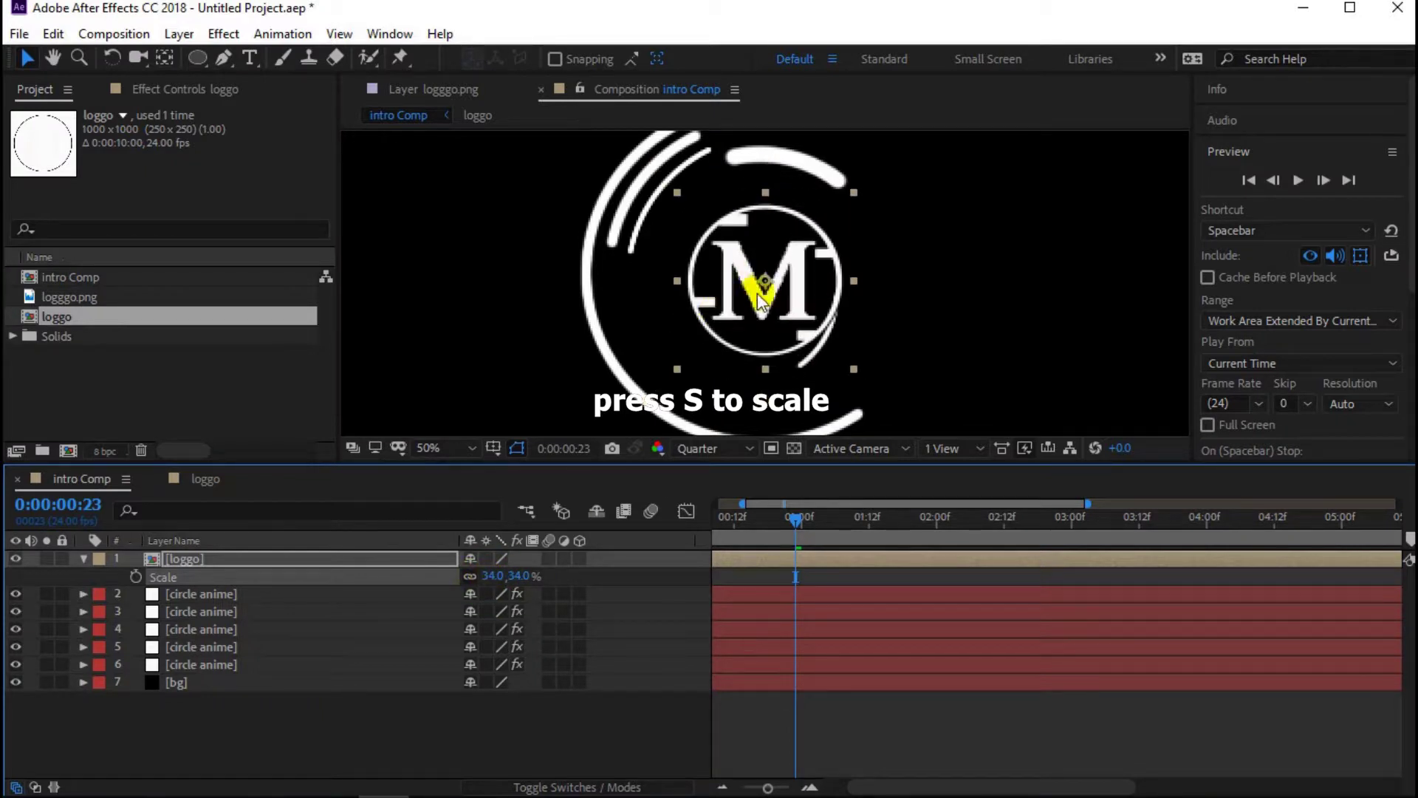
pyautogui.moveTo(761, 298)
pyautogui.mouseDown()
pyautogui.moveTo(740, 288)
pyautogui.moveTo(753, 284)
pyautogui.mouseUp()
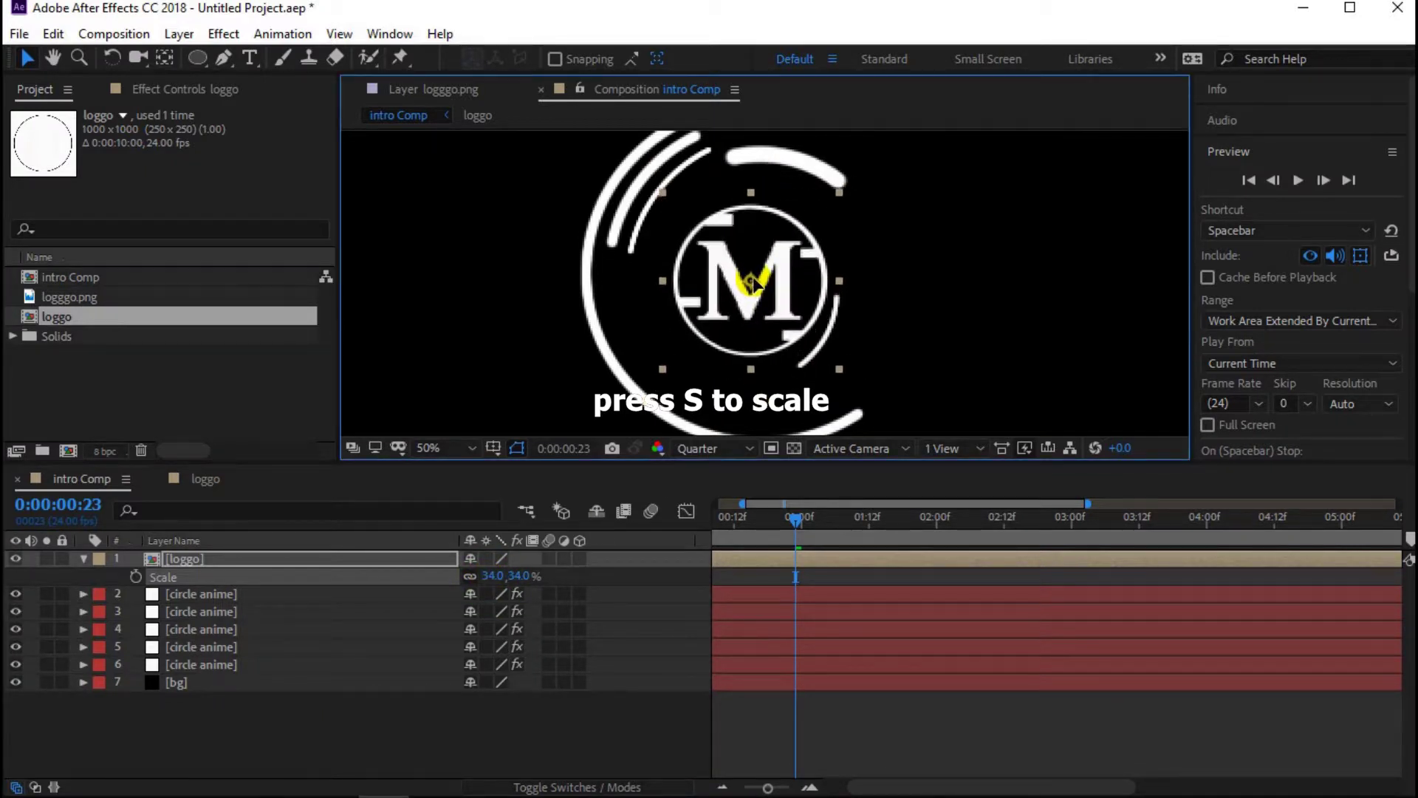
# - Enlarge the loggo layer to a Scale of 39.0, 39.8% and adjust its position within the circular strokes
pyautogui.moveTo(494, 577)
pyautogui.mouseDown()
pyautogui.moveTo(512, 577)
pyautogui.moveTo(498, 577)
pyautogui.mouseUp()
pyautogui.click(495, 577)
pyautogui.click(733, 284)
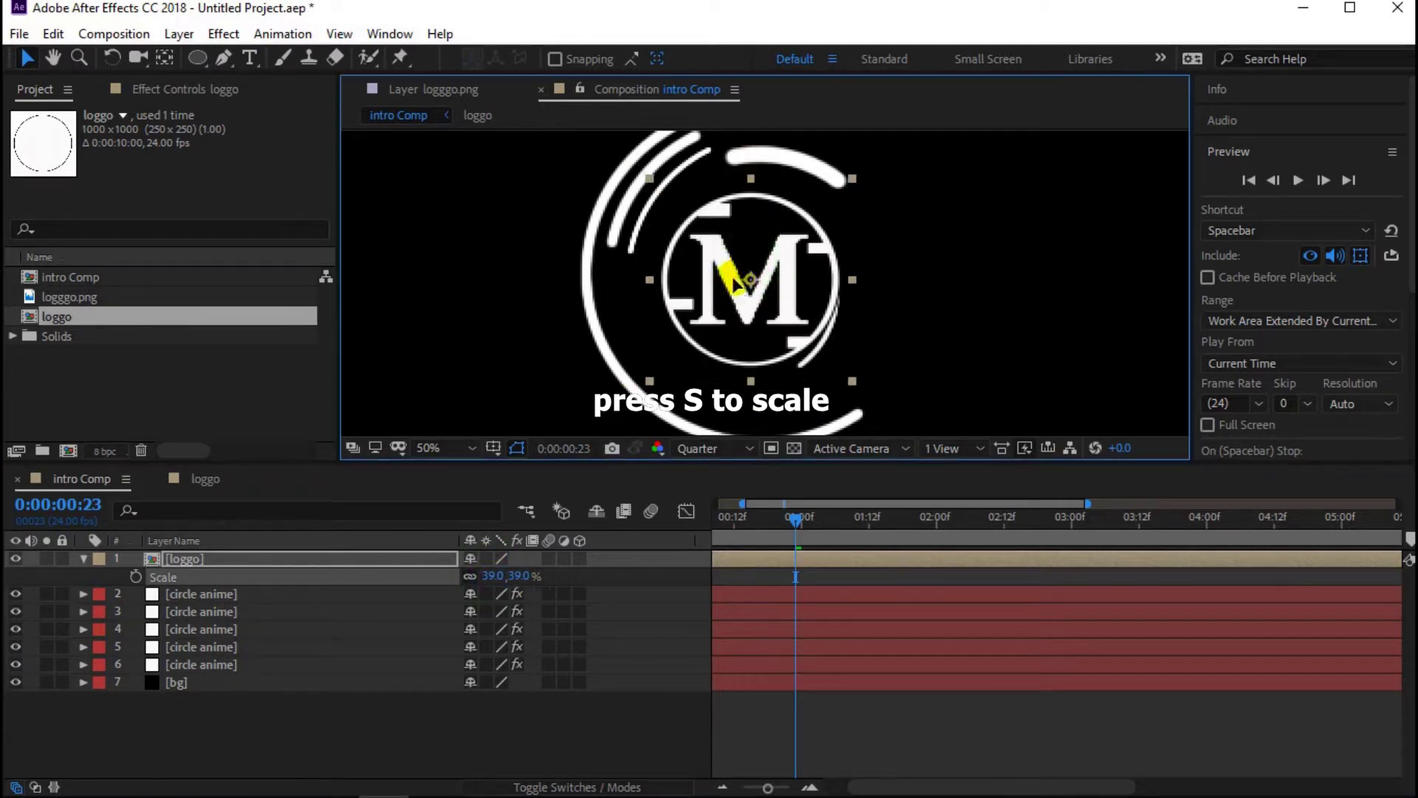
pyautogui.moveTo(733, 285); pyautogui.dragTo(742, 277)
pyautogui.moveTo(743, 176); pyautogui.dragTo(745, 162)
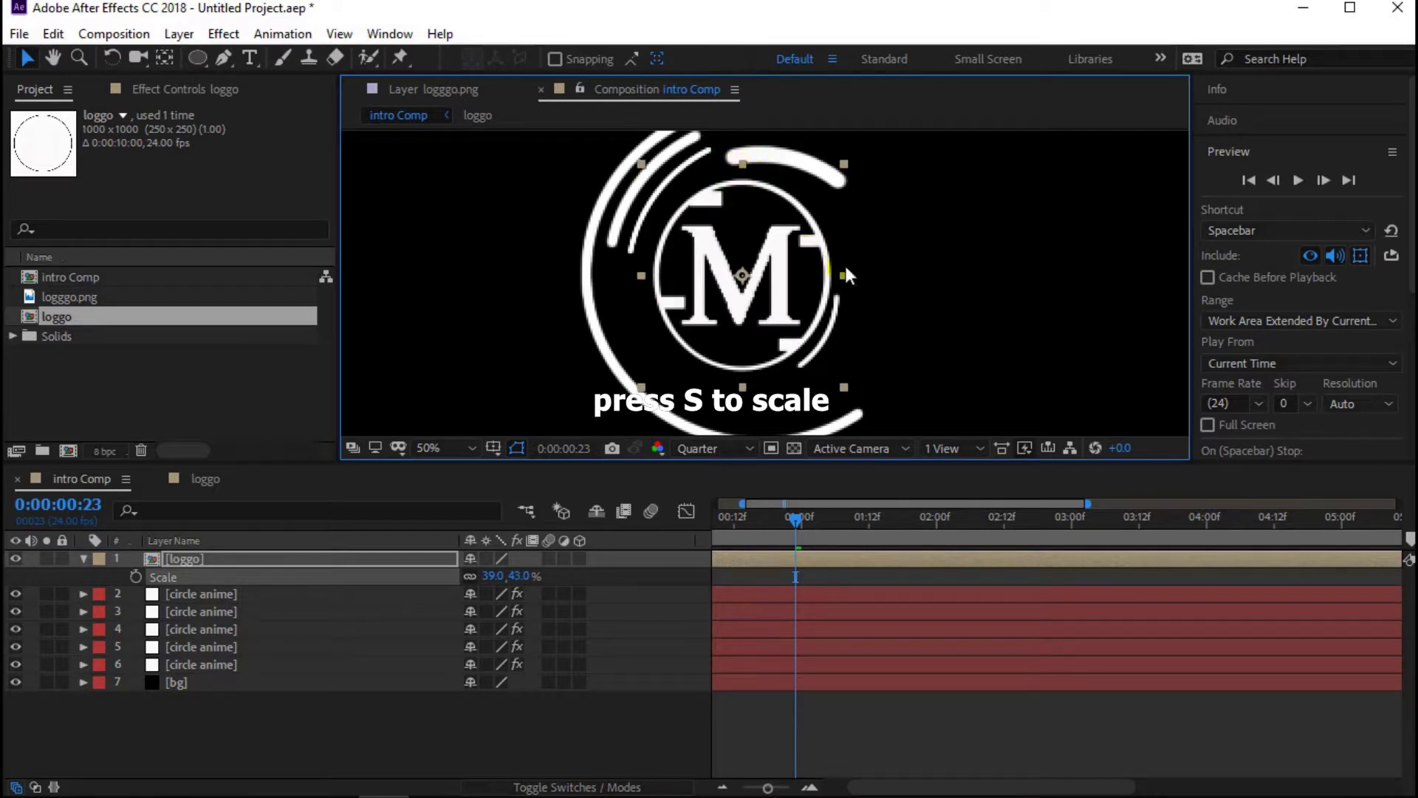
pyautogui.moveTo(745, 165); pyautogui.dragTo(743, 173)
# - Move the current time to 0:00:00:00 and set a Rotation keyframe of 0° on the loggo layer
pyautogui.moveTo(805, 524)
pyautogui.mouseDown()
pyautogui.moveTo(905, 539)
pyautogui.moveTo(782, 517)
pyautogui.mouseUp()
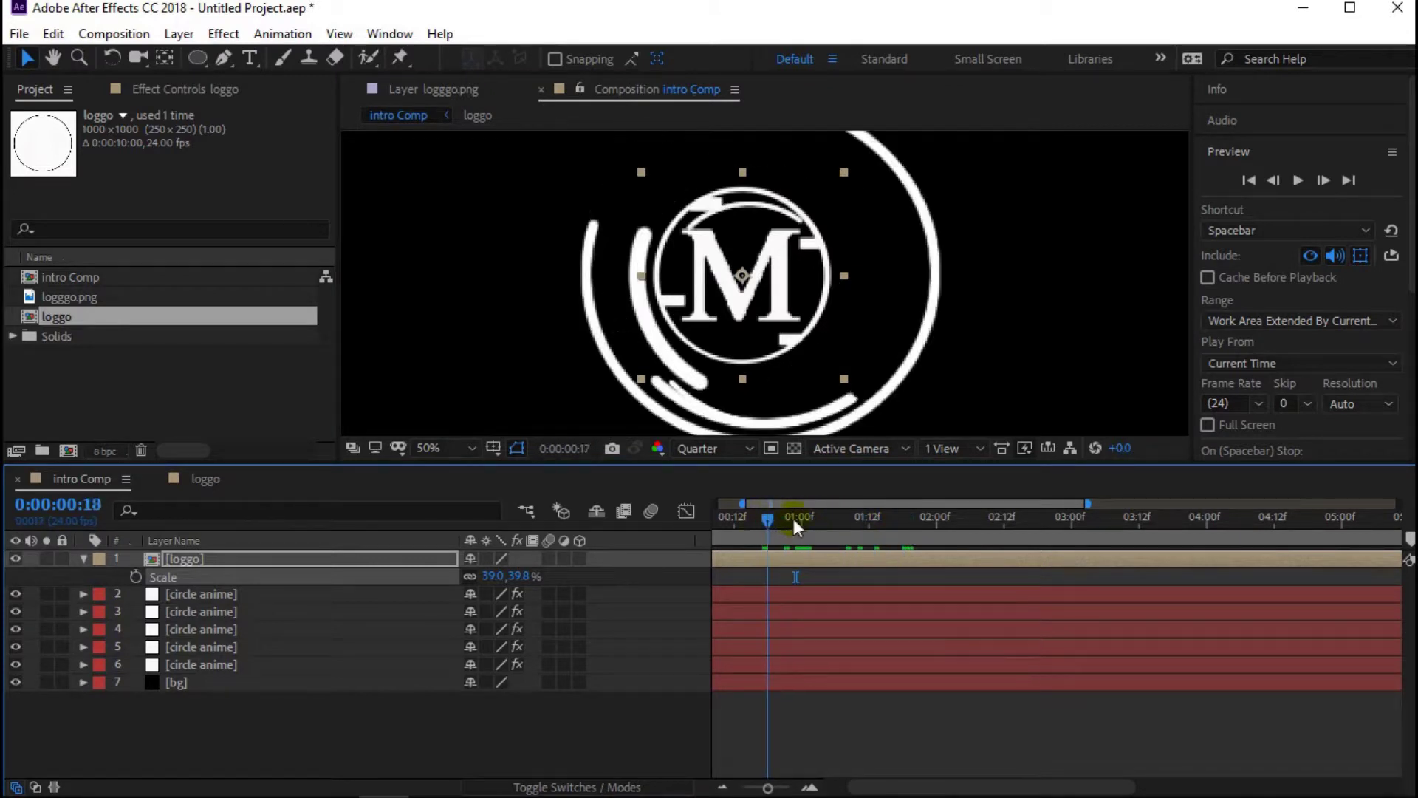
pyautogui.click(725, 787)
pyautogui.click(726, 787)
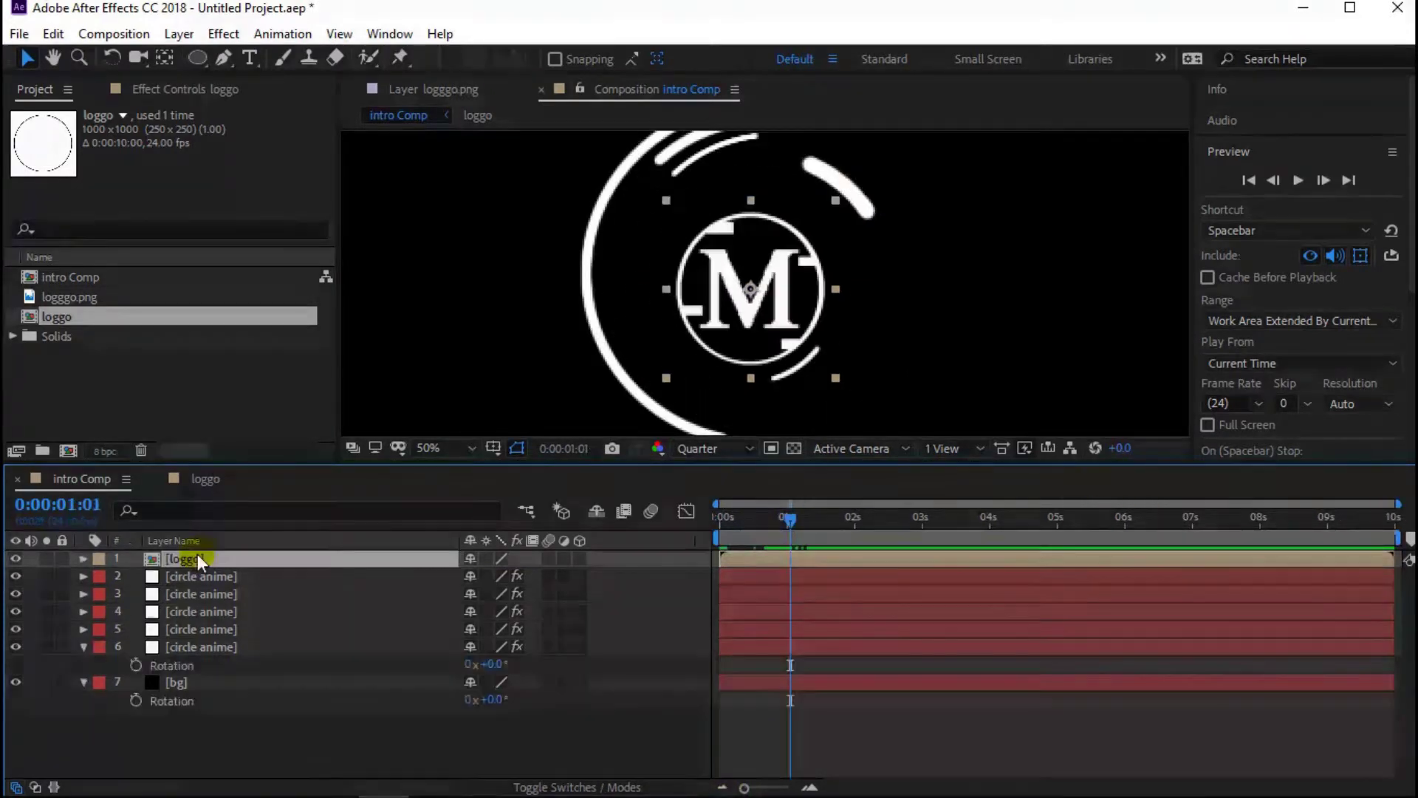
pyautogui.press('r')
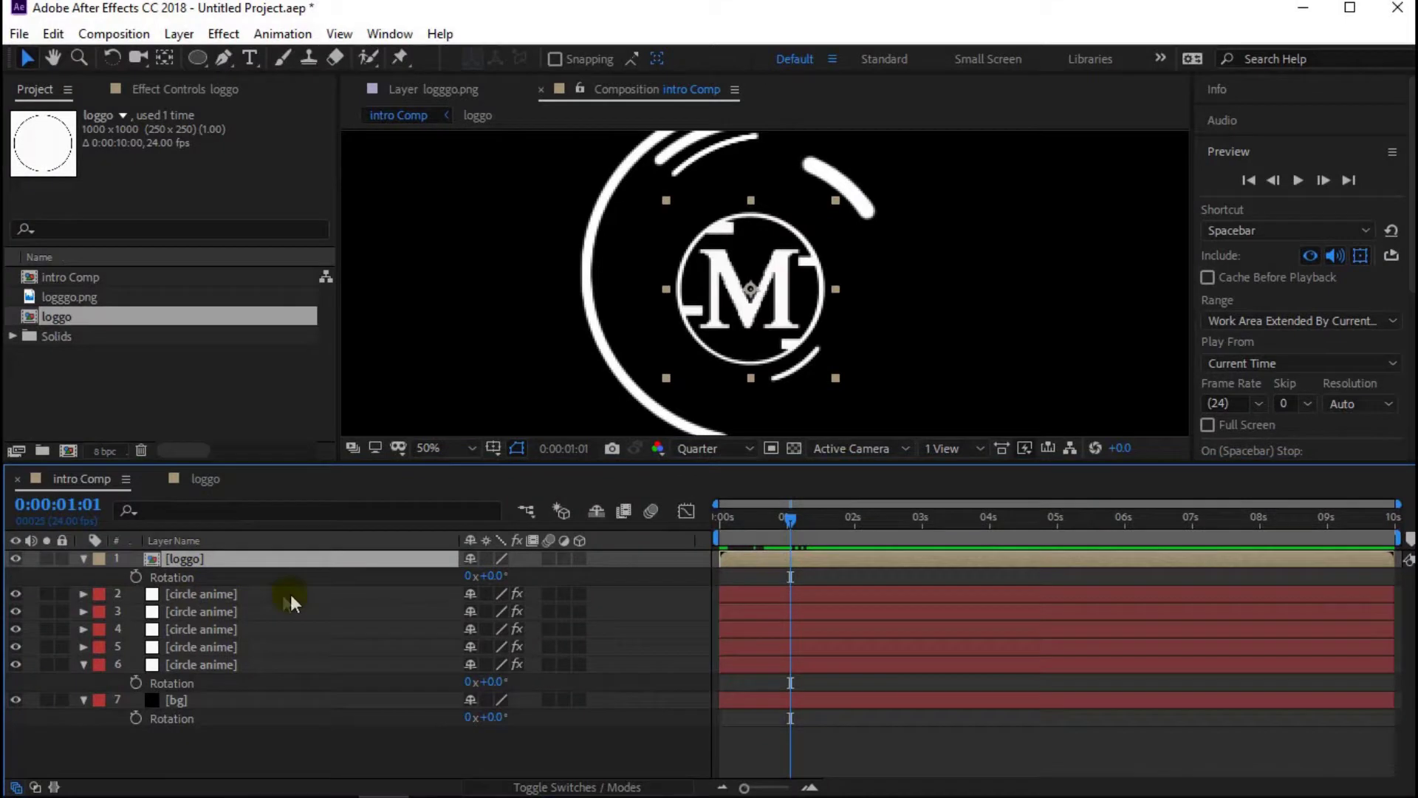
pyautogui.moveTo(783, 532); pyautogui.dragTo(708, 568)
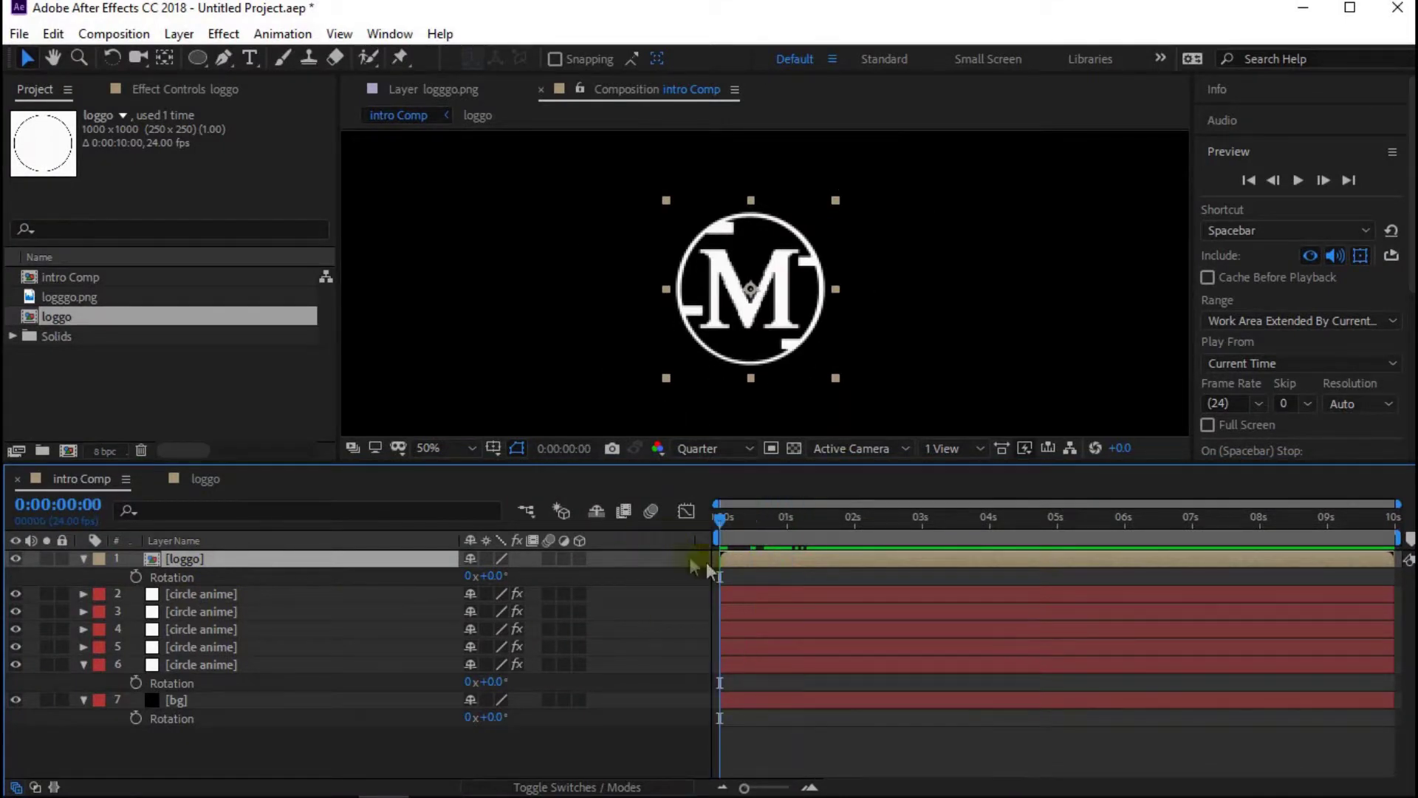
pyautogui.click(135, 577)
pyautogui.click(321, 752)
# - Set a Scale keyframe of 32.6, 34.2% on the loggo layer at 0:00:00:00
pyautogui.click(283, 558)
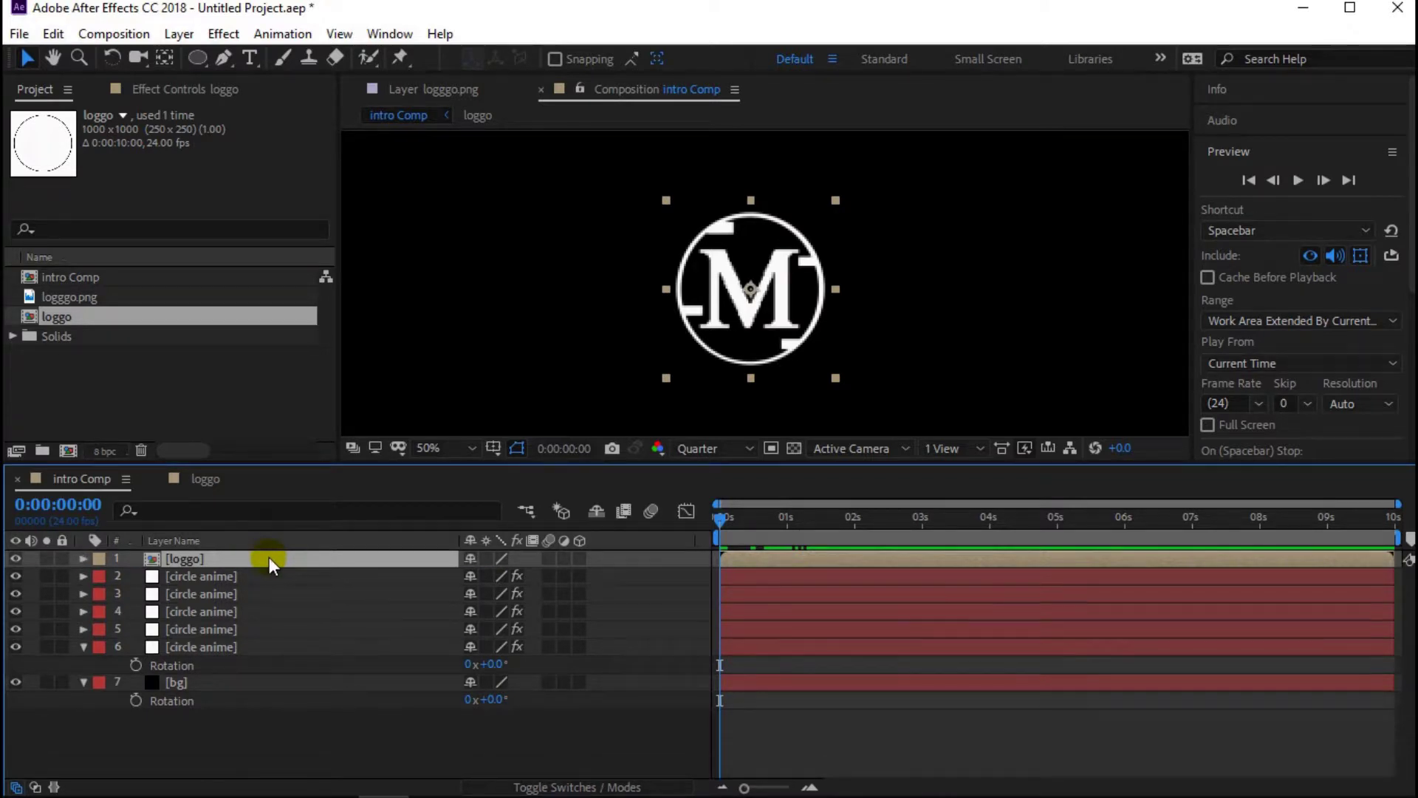
pyautogui.click(282, 766)
pyautogui.press('s')
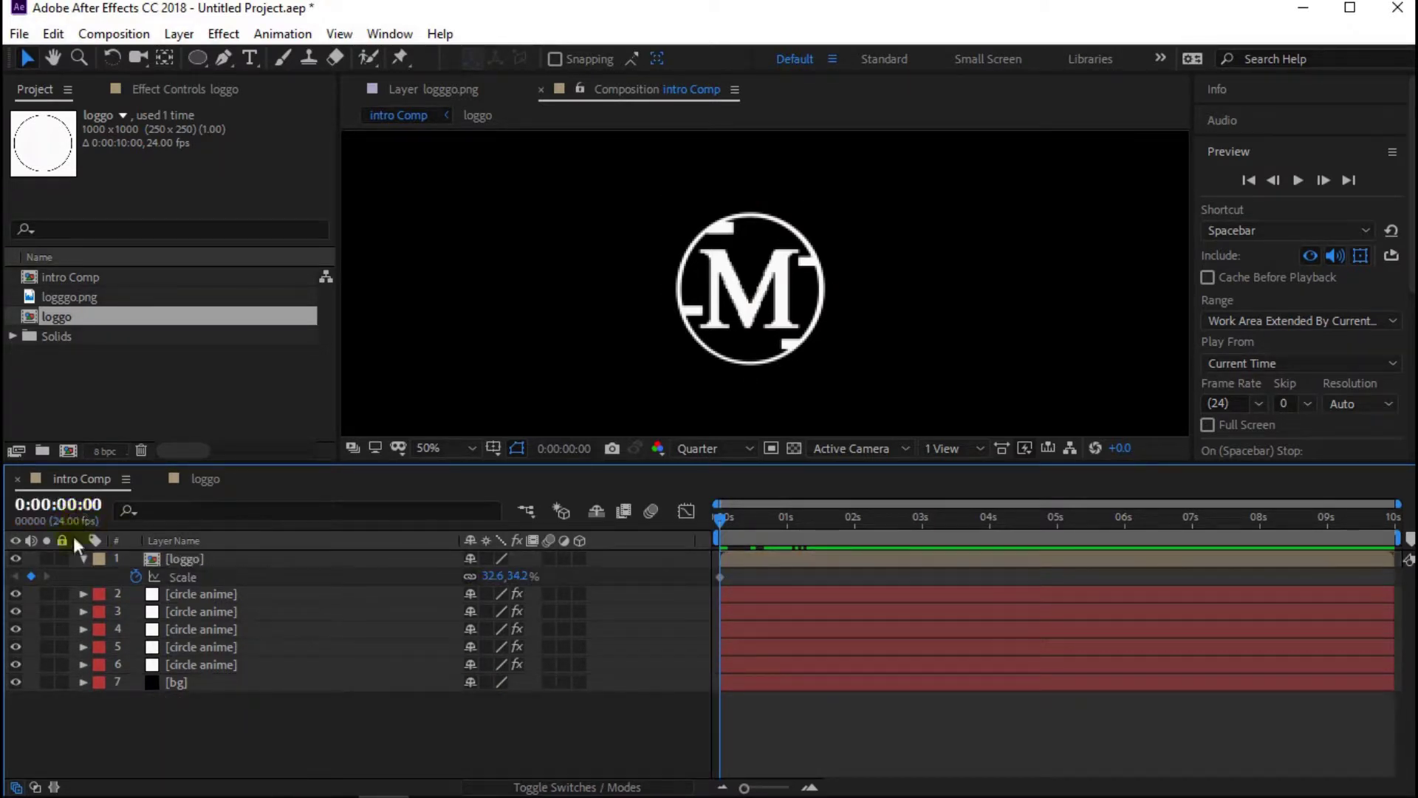
# - Expand the loggo layer's full Transform properties to show its Scale and Rotation keyframes together
pyautogui.click(84, 560)
pyautogui.click(84, 560)
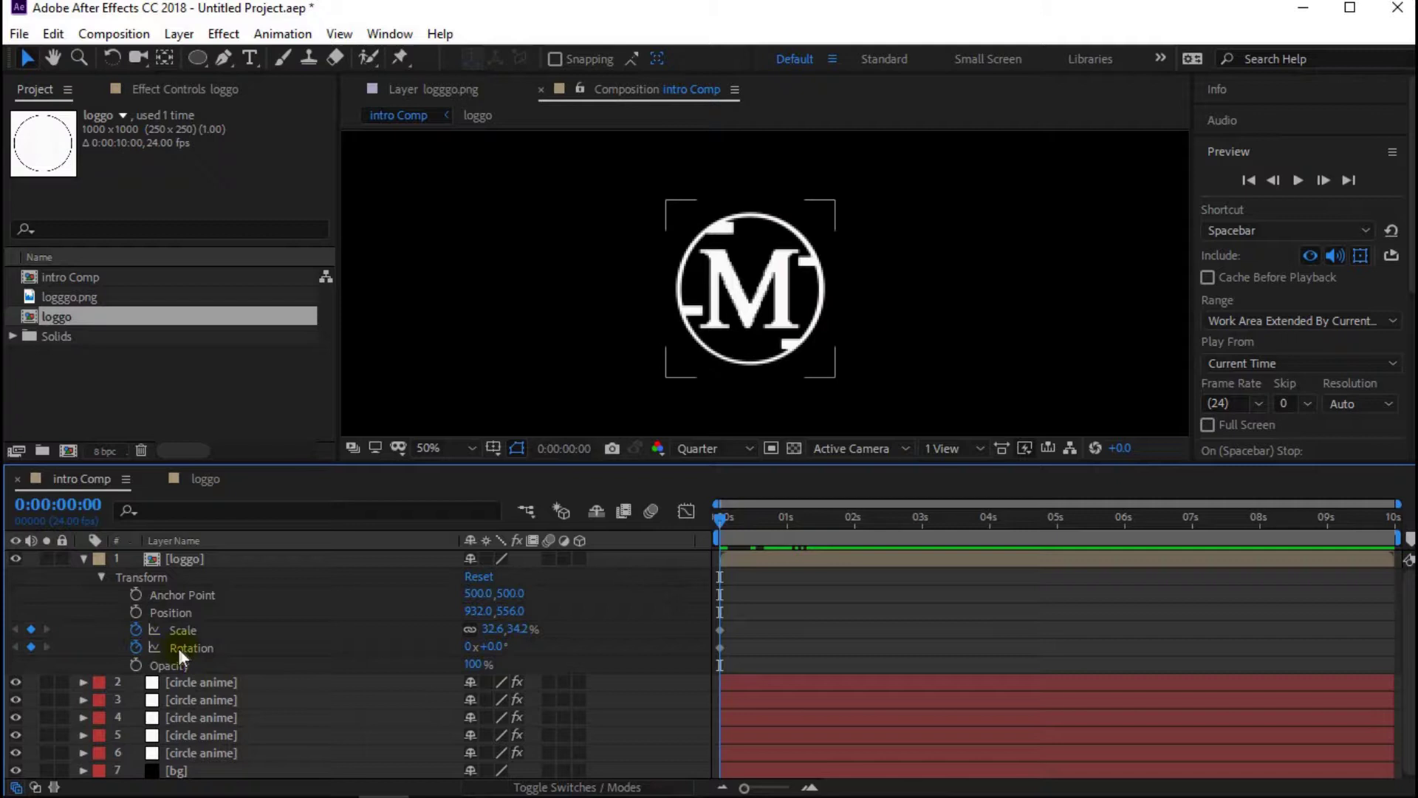
pyautogui.scroll(-1, 193, 610)
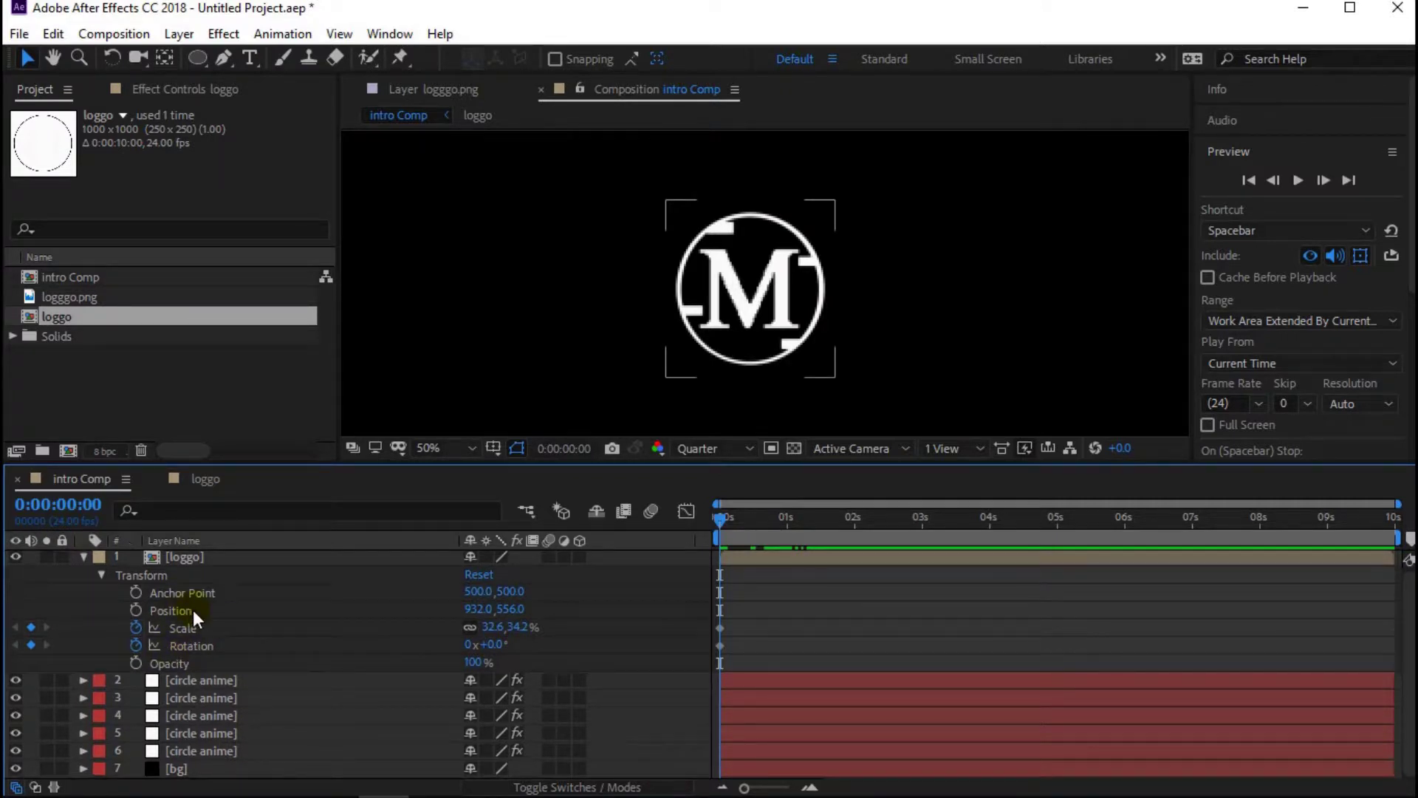
pyautogui.click(810, 789)
pyautogui.click(810, 788)
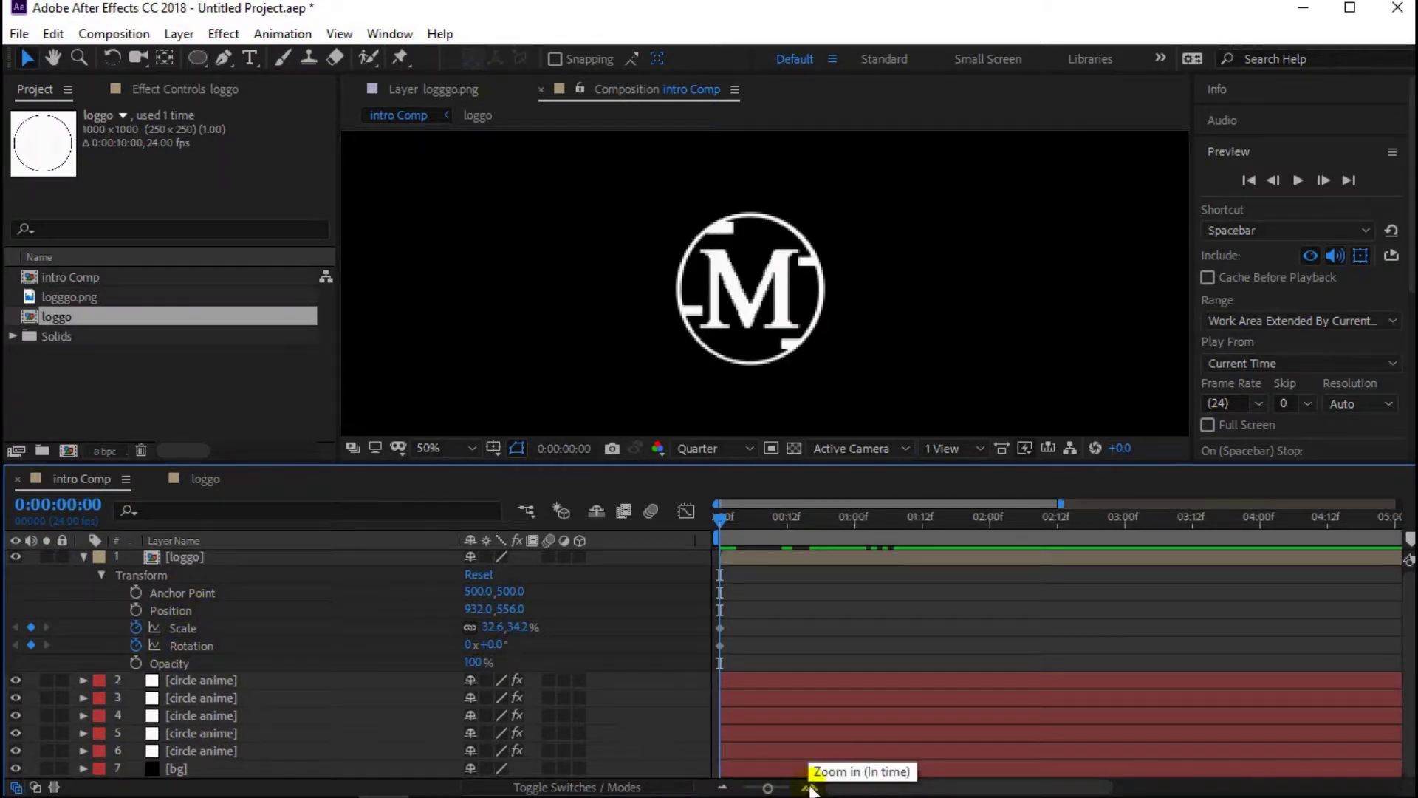
# - Move the loggo layer's initial Scale and Rotation keyframes to 0:00:01:00
pyautogui.moveTo(718, 519); pyautogui.dragTo(855, 517)
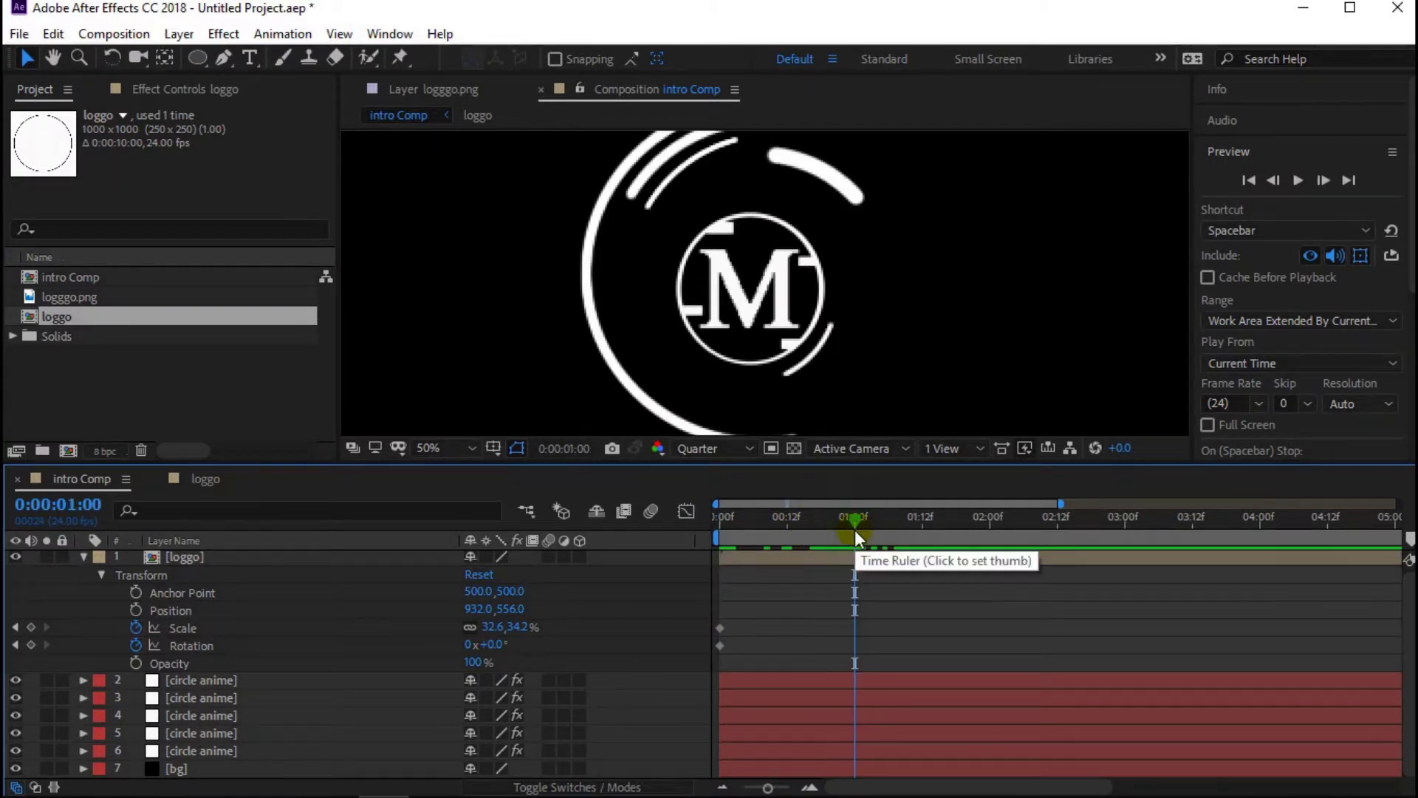
pyautogui.click(717, 622)
pyautogui.moveTo(721, 618); pyautogui.dragTo(853, 663)
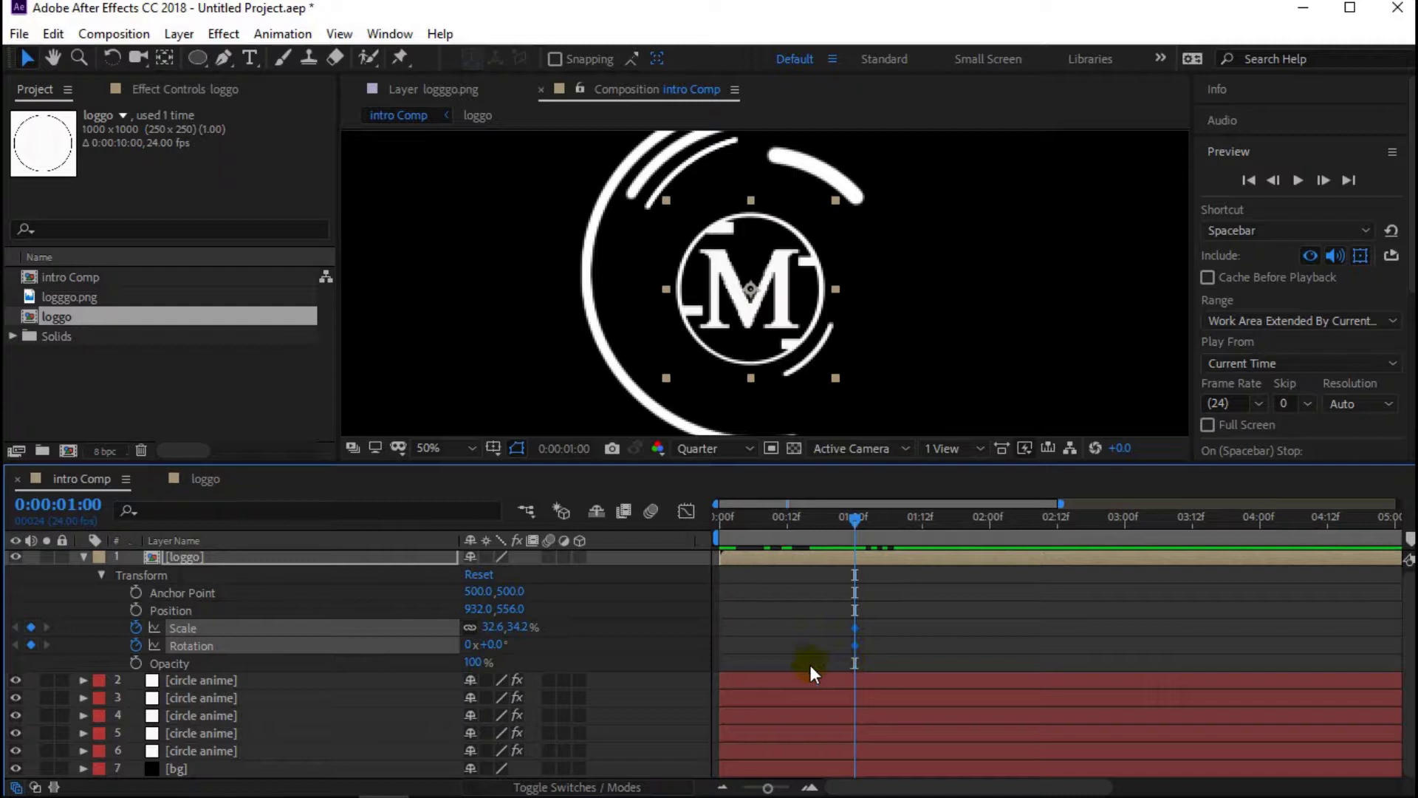
# - Try a Rotation of -282° on the loggo layer at 0:00:01:00 and nudge the layer down to position 932, 564
pyautogui.press('Down')
pyautogui.press('Down')
pyautogui.press('Down')
pyautogui.press('Down')
pyautogui.click(490, 645)
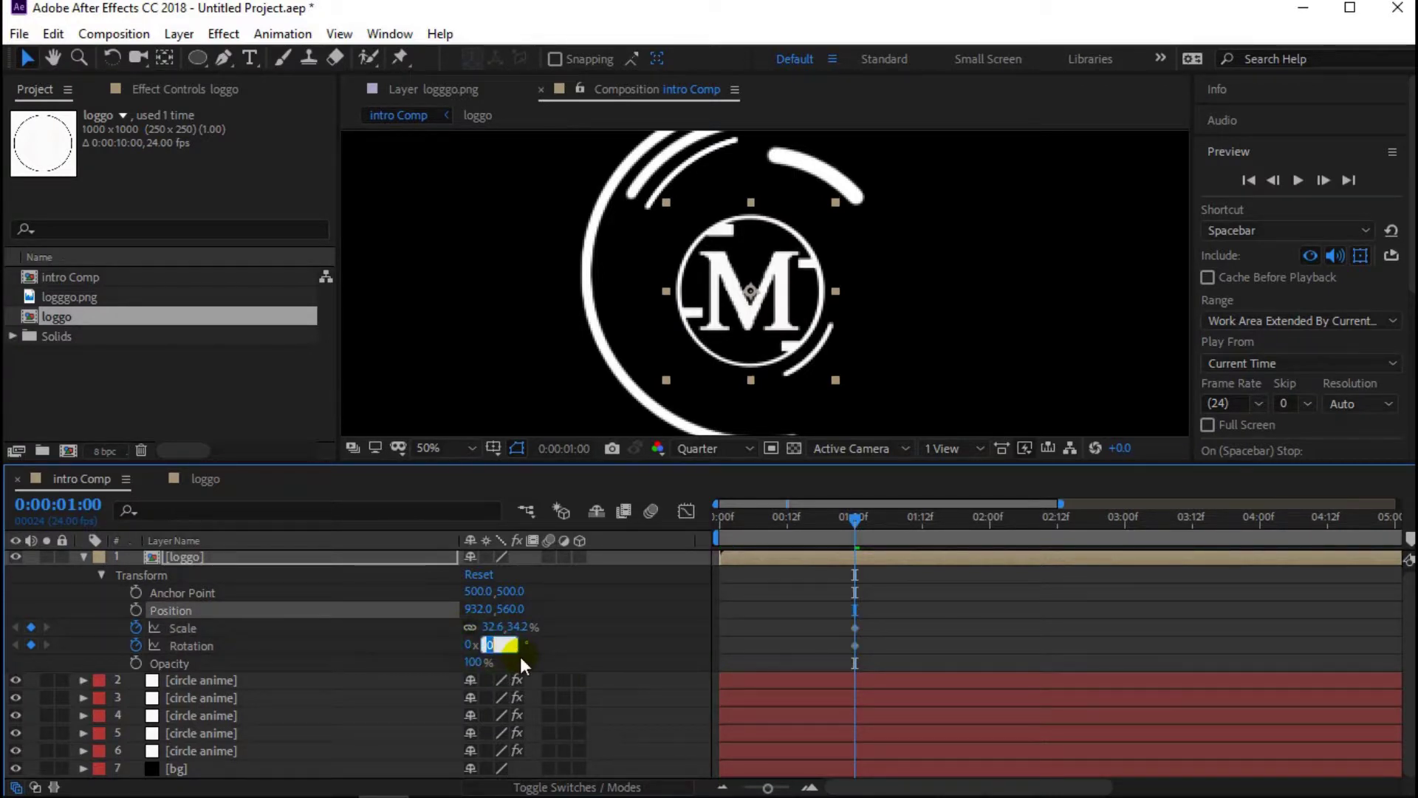
pyautogui.press('Return')
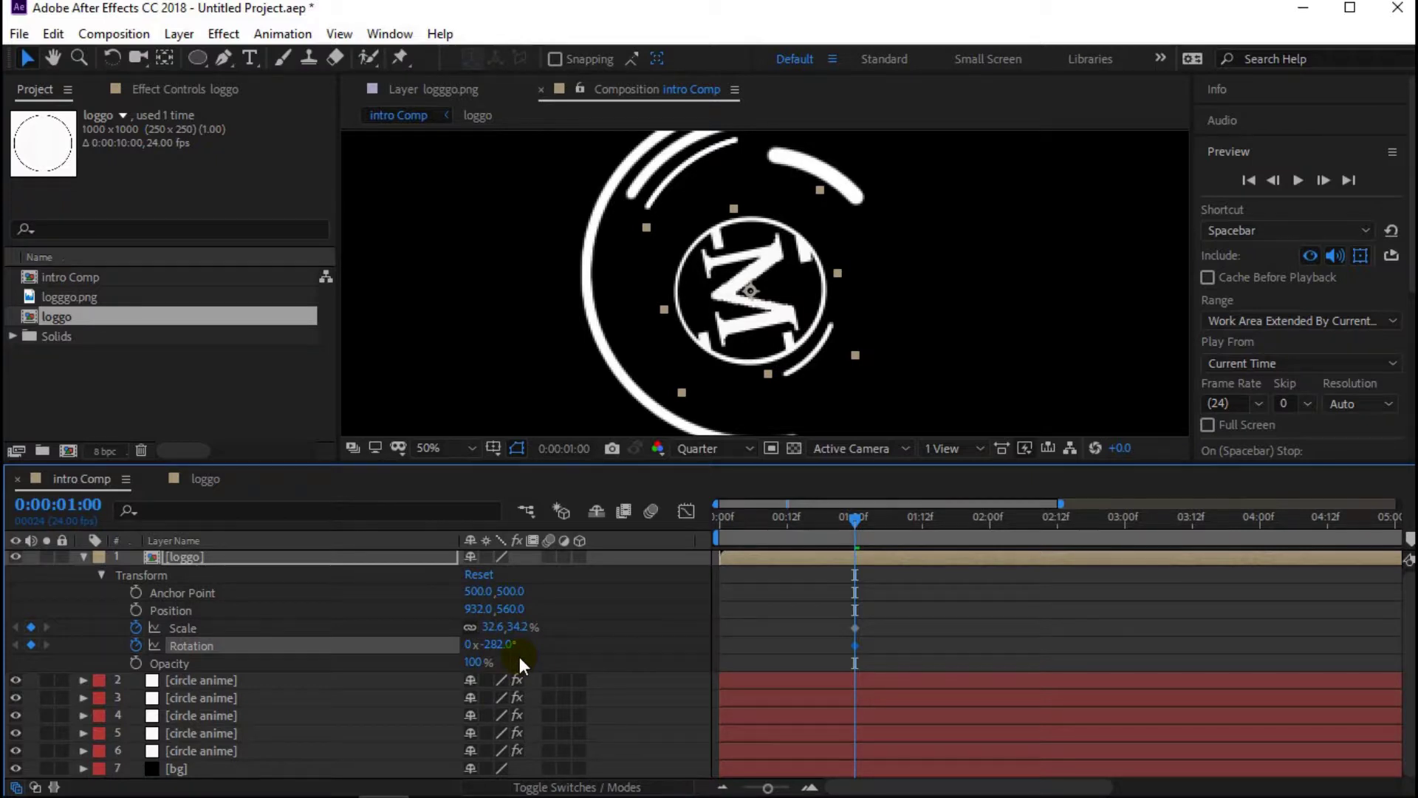
pyautogui.press('Down')
pyautogui.press('Down')
pyautogui.press('Down')
pyautogui.press('Down')
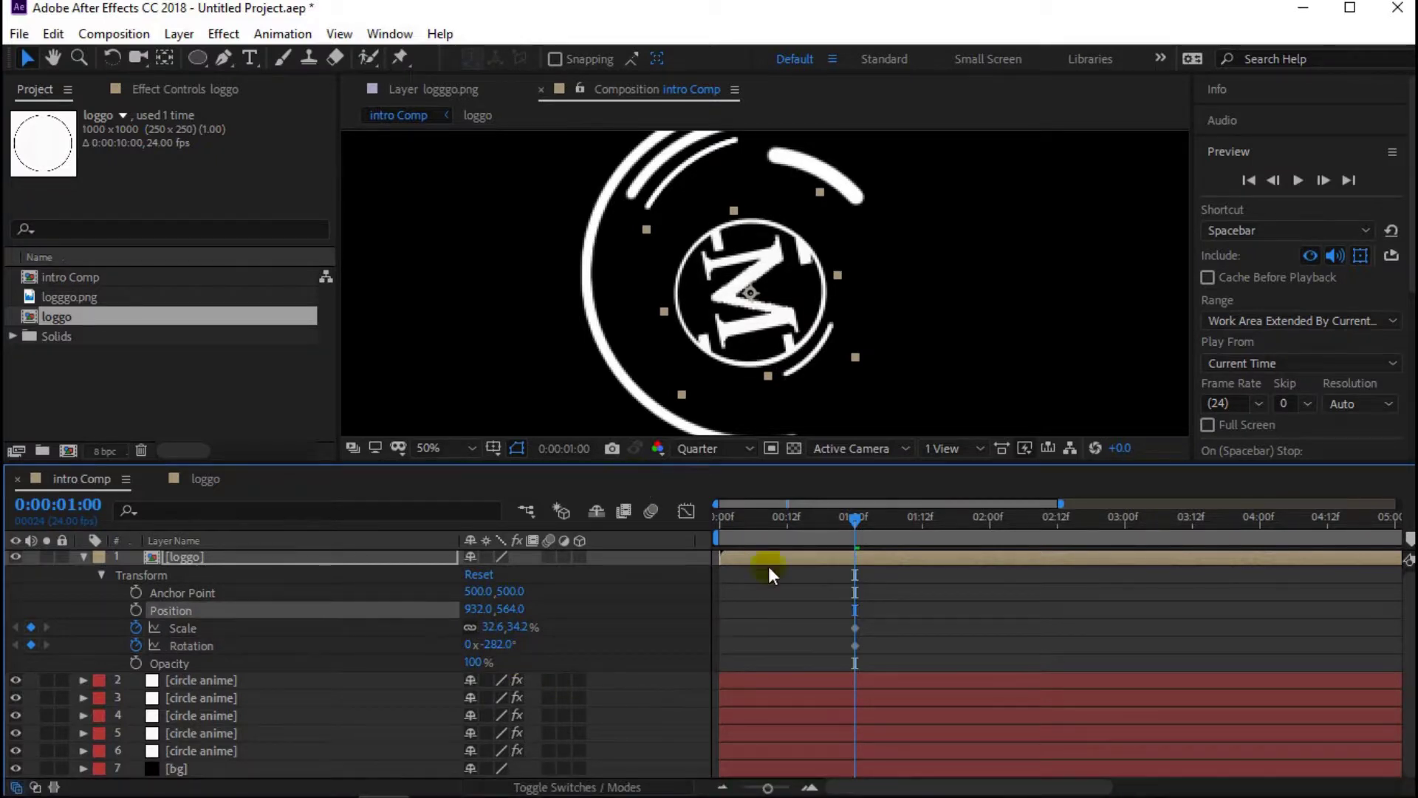
# - Return to 0:00:00:00 and undo the recent rotation, nudge and keyframe changes on the loggo layer
pyautogui.click(717, 529)
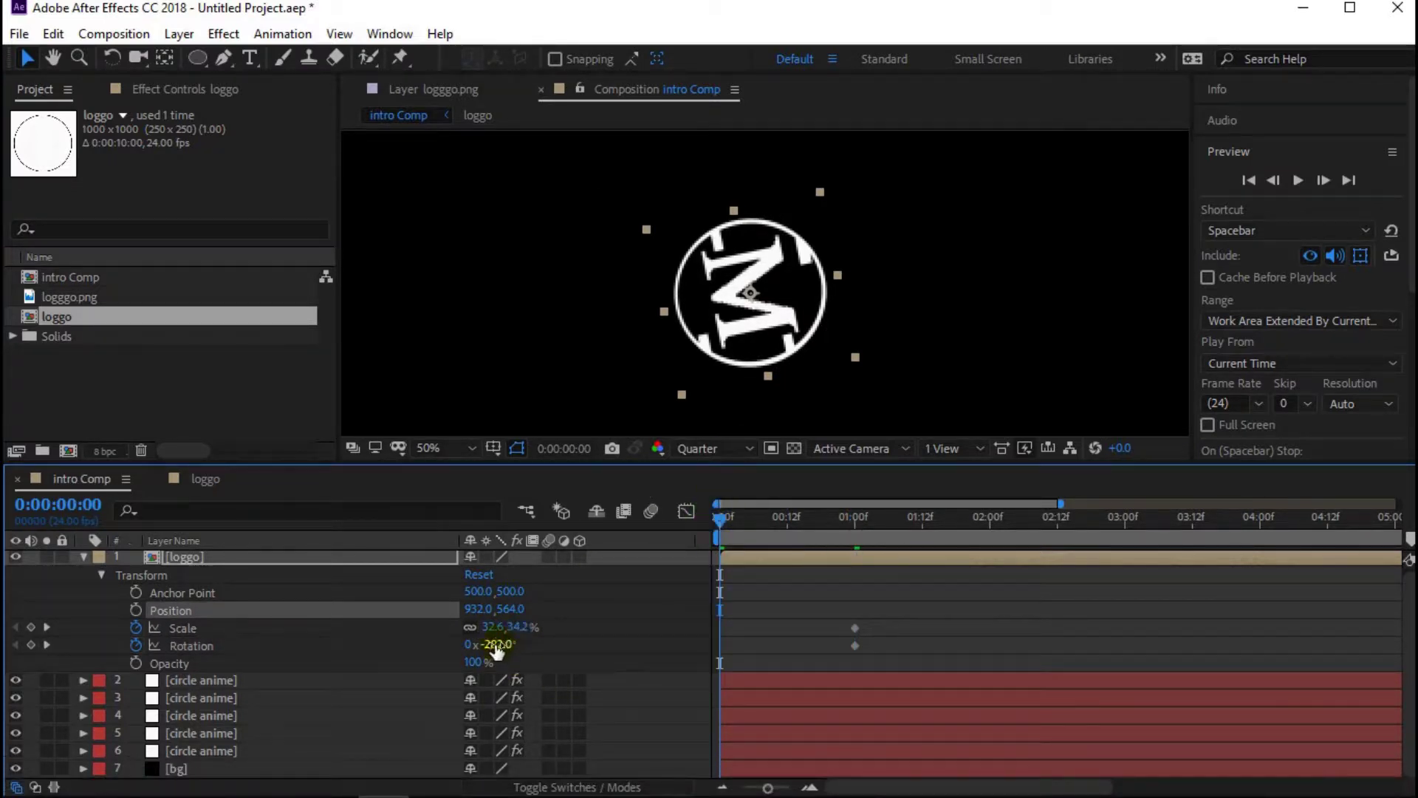
pyautogui.click(497, 645)
pyautogui.press('Return')
pyautogui.hotkey('ctrl', 'z')
pyautogui.hotkey('ctrl', 'z')
pyautogui.hotkey('ctrl', 'z')
pyautogui.hotkey('ctrl', 'z')
# - Shift both the Scale and Rotation keyframes of the loggo layer from the start to 0:00:01:00
pyautogui.click(721, 626)
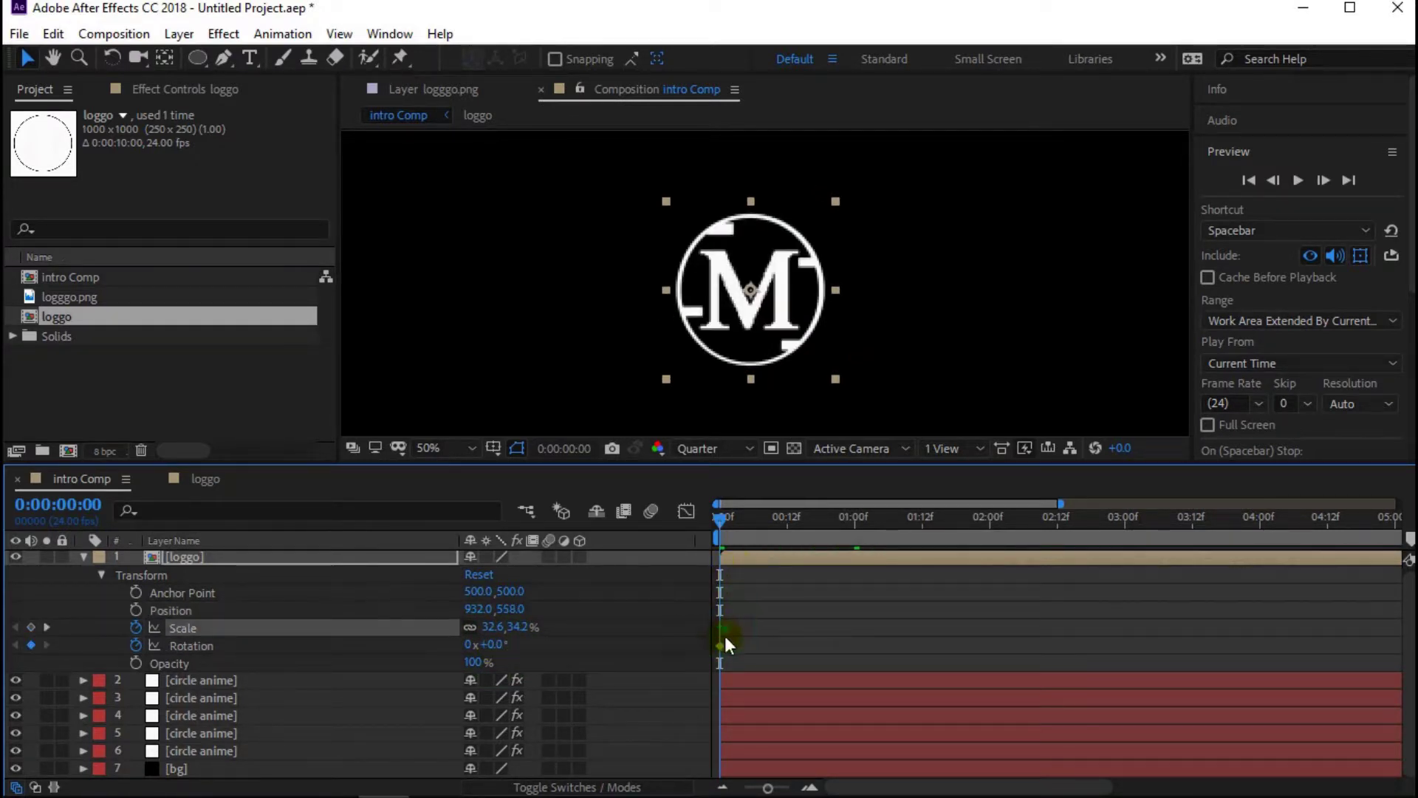
pyautogui.moveTo(721, 650); pyautogui.dragTo(850, 655)
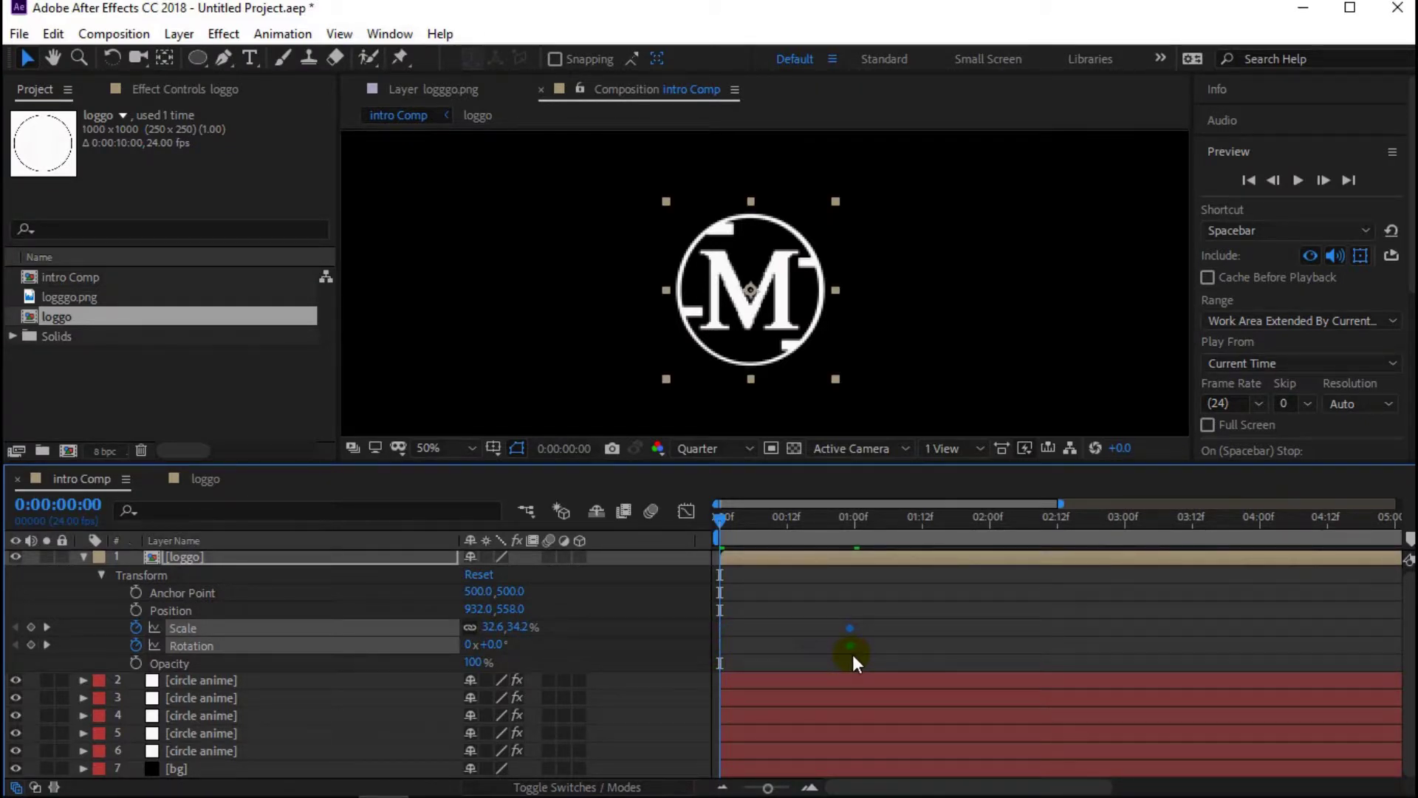
pyautogui.moveTo(854, 627); pyautogui.dragTo(858, 657)
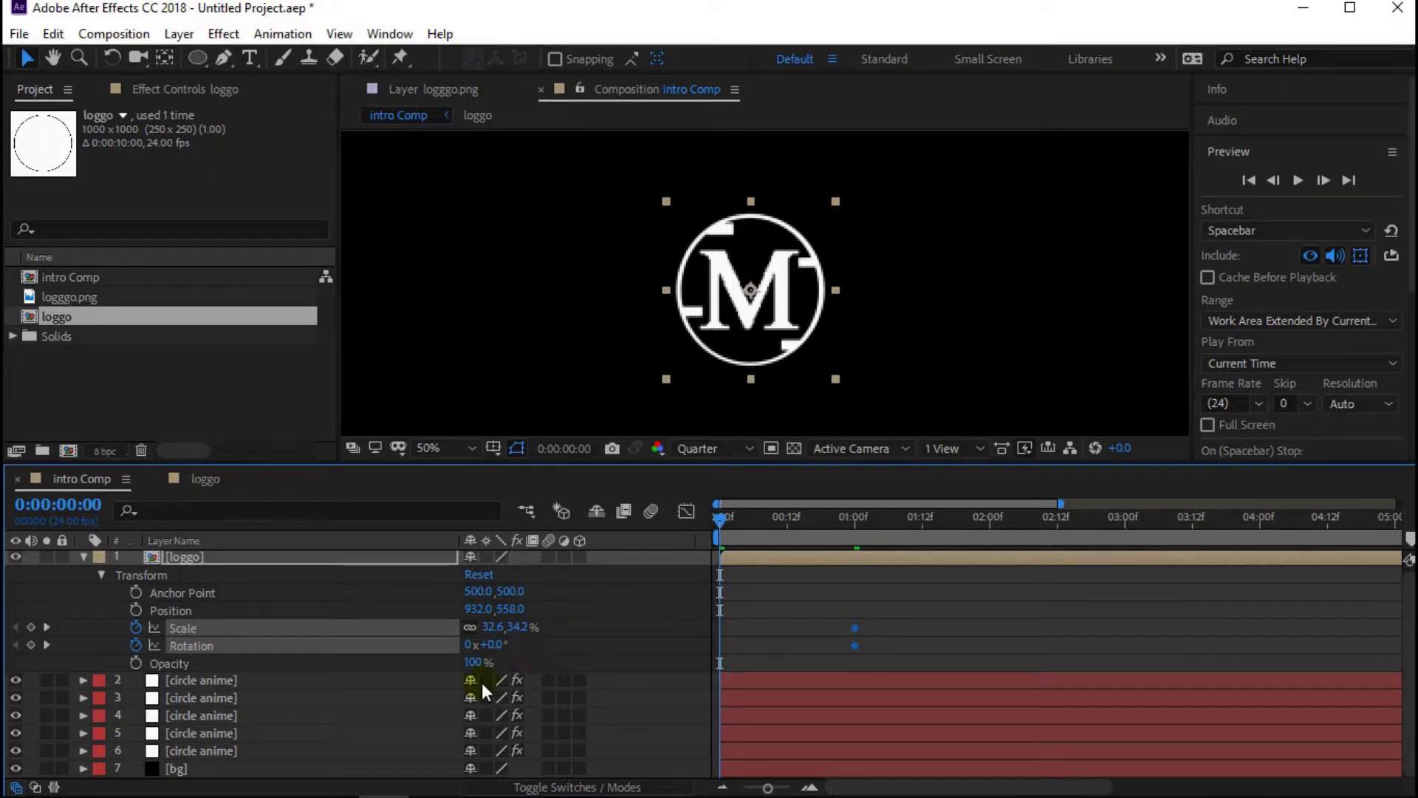
# - At 0:00:00:00, set the loggo layer's Rotation to -282° and its Scale to 0.0, 0.0%
pyautogui.click(494, 644)
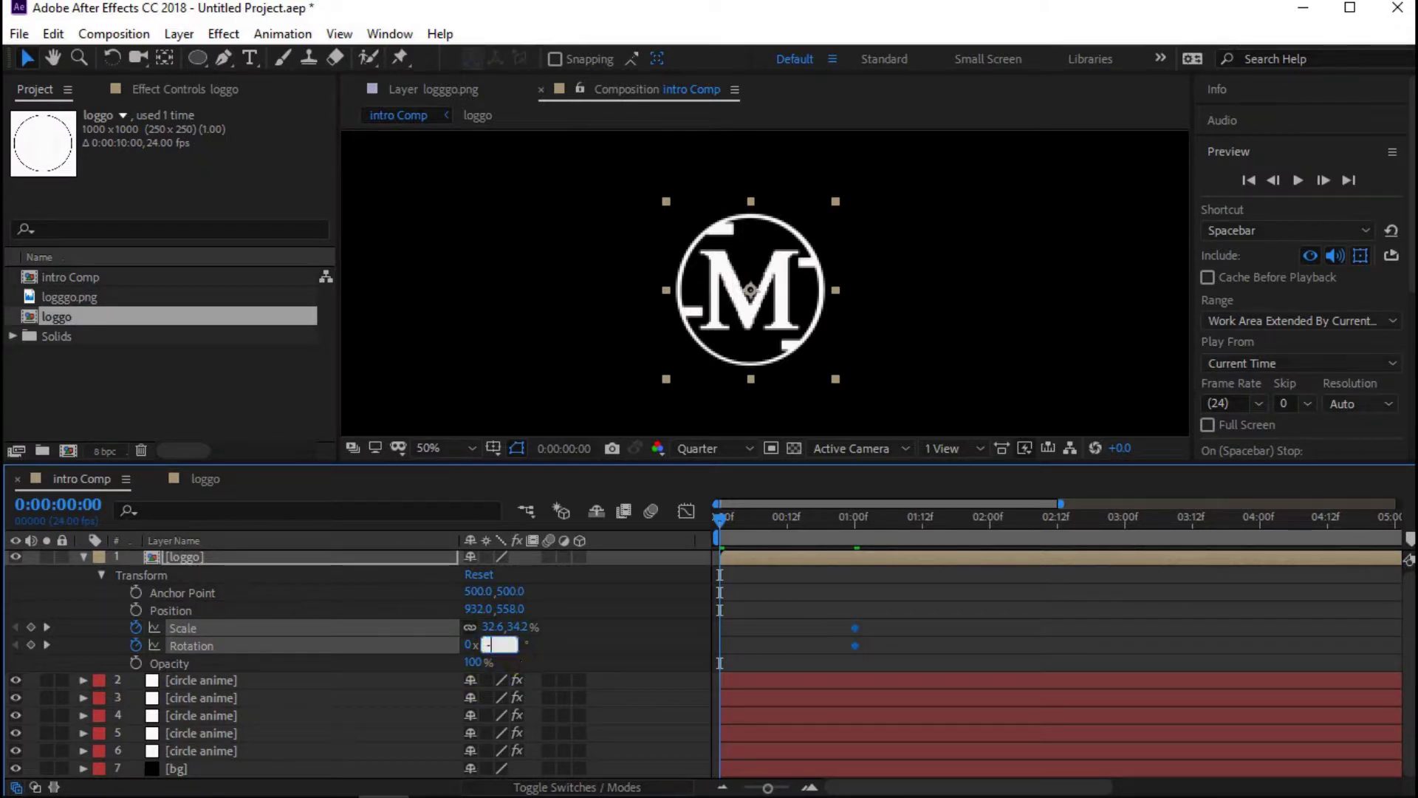
pyautogui.press('Return')
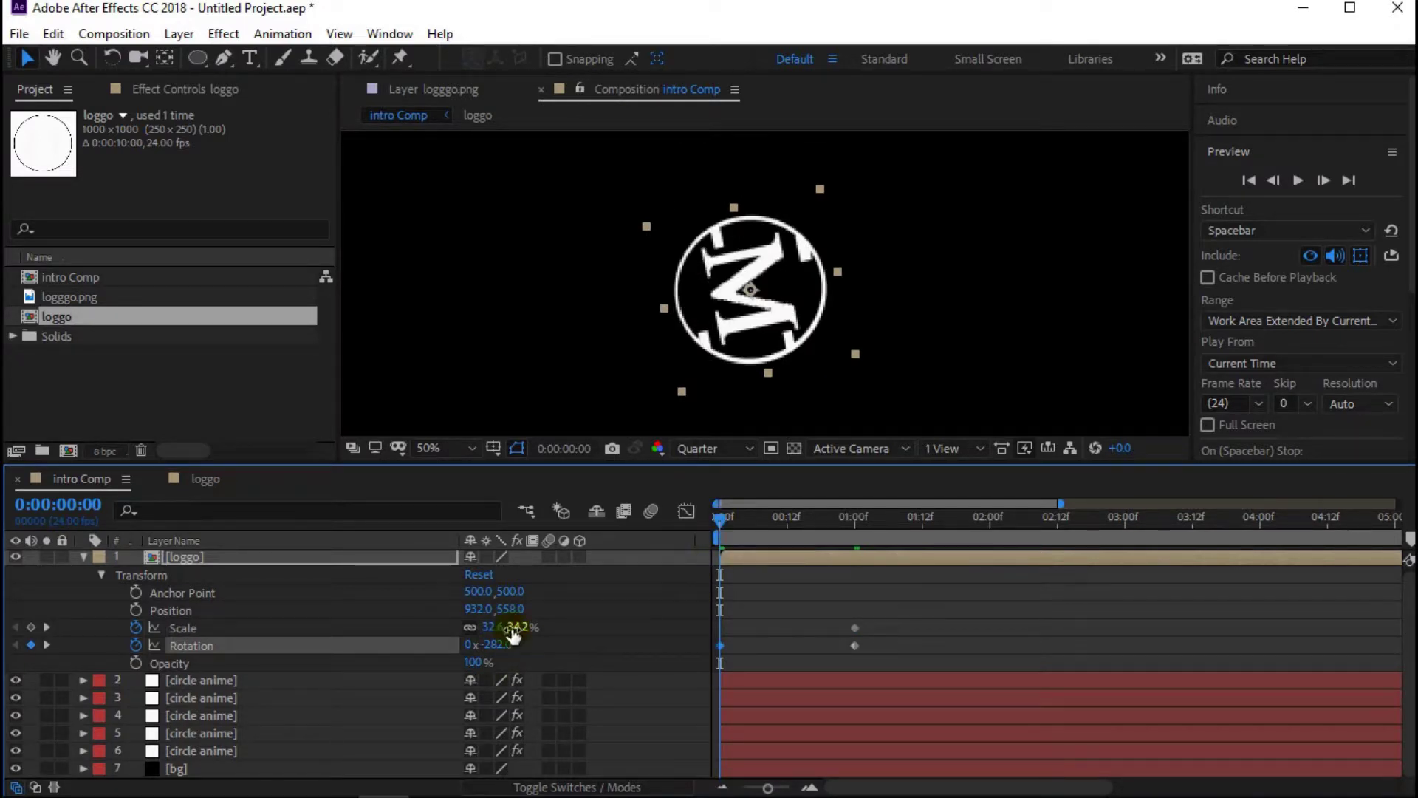
pyautogui.click(506, 626)
pyautogui.click(515, 627)
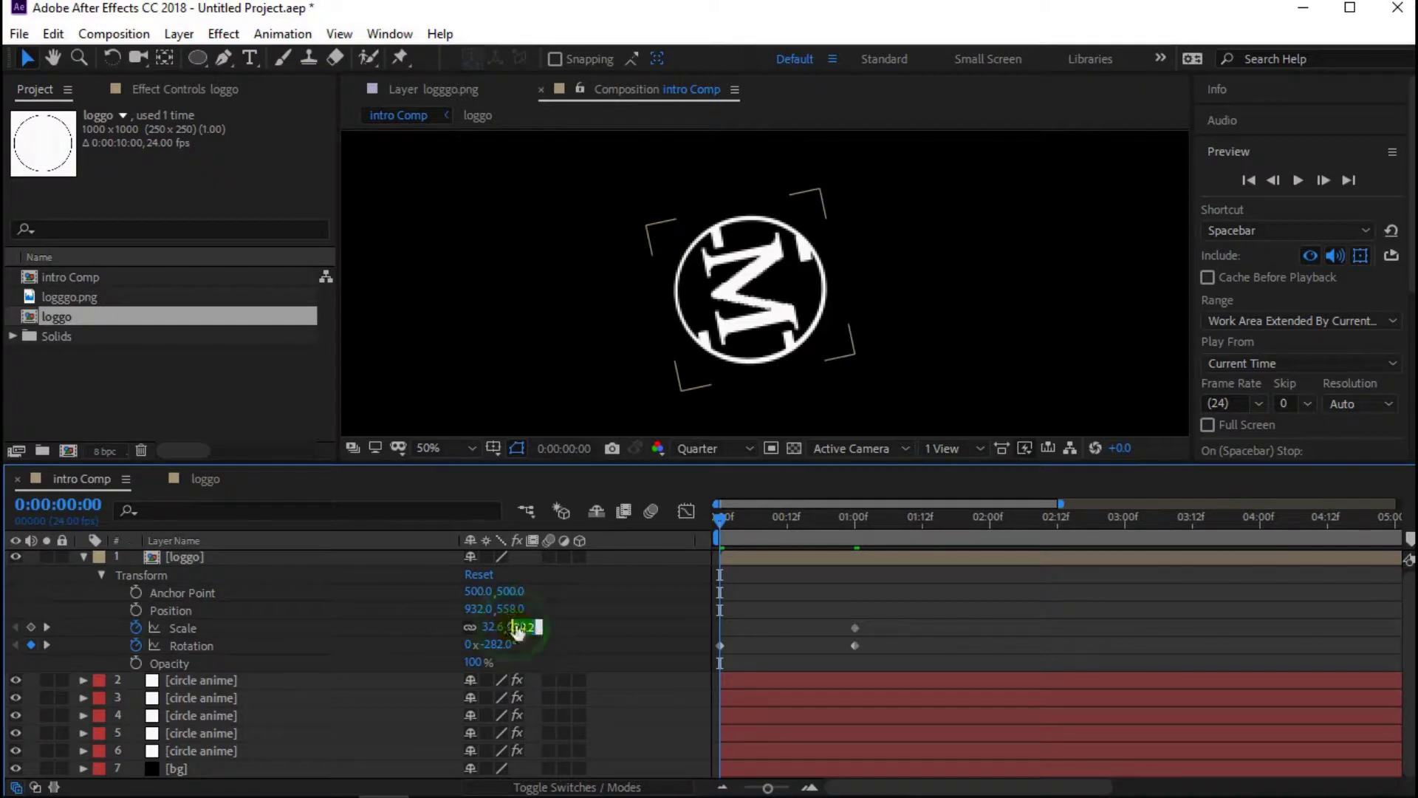
pyautogui.press('Return')
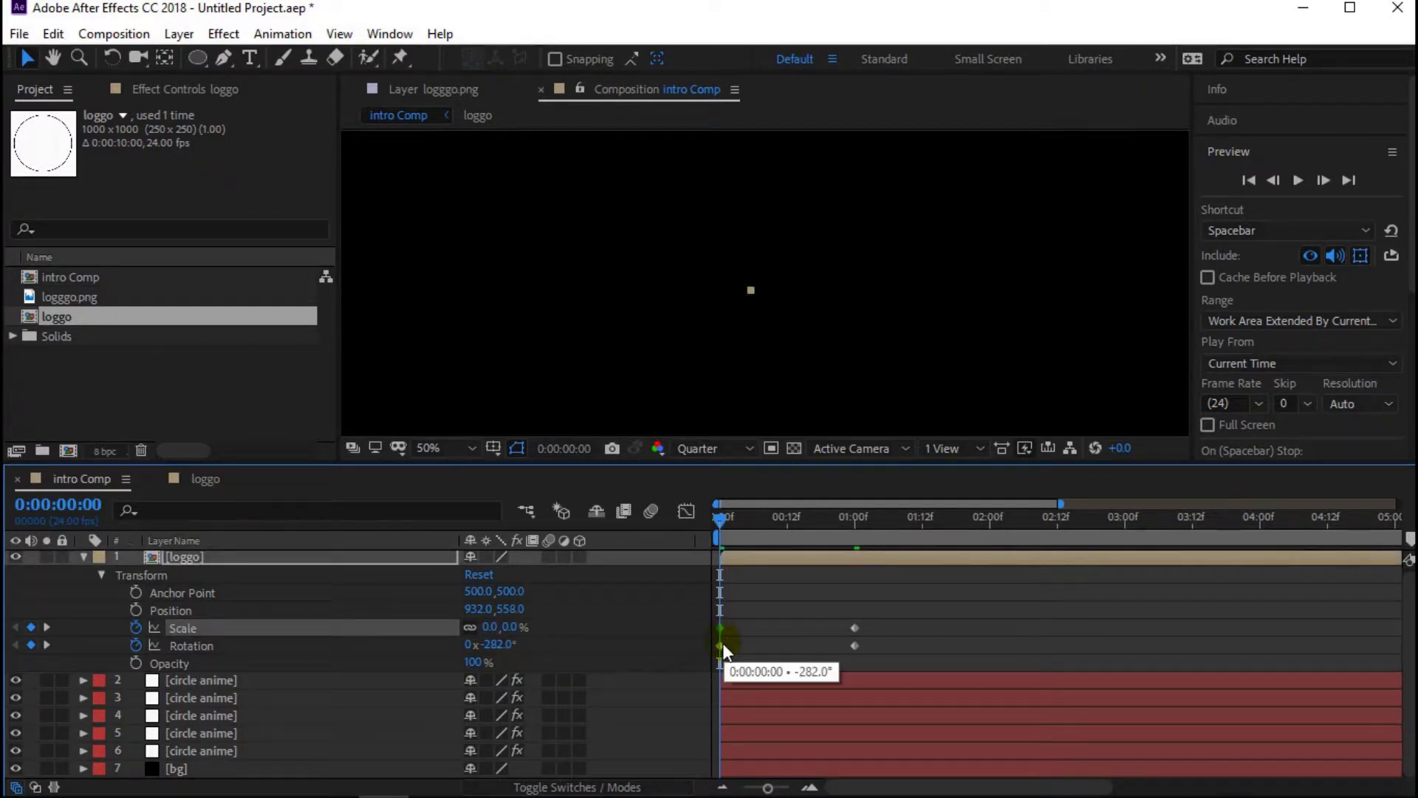
# - Delay the loggo layer's starting Scale and Rotation keyframes to about 0:00:00:13 and preview the animation
pyautogui.moveTo(723, 610); pyautogui.dragTo(778, 645)
pyautogui.click(783, 716)
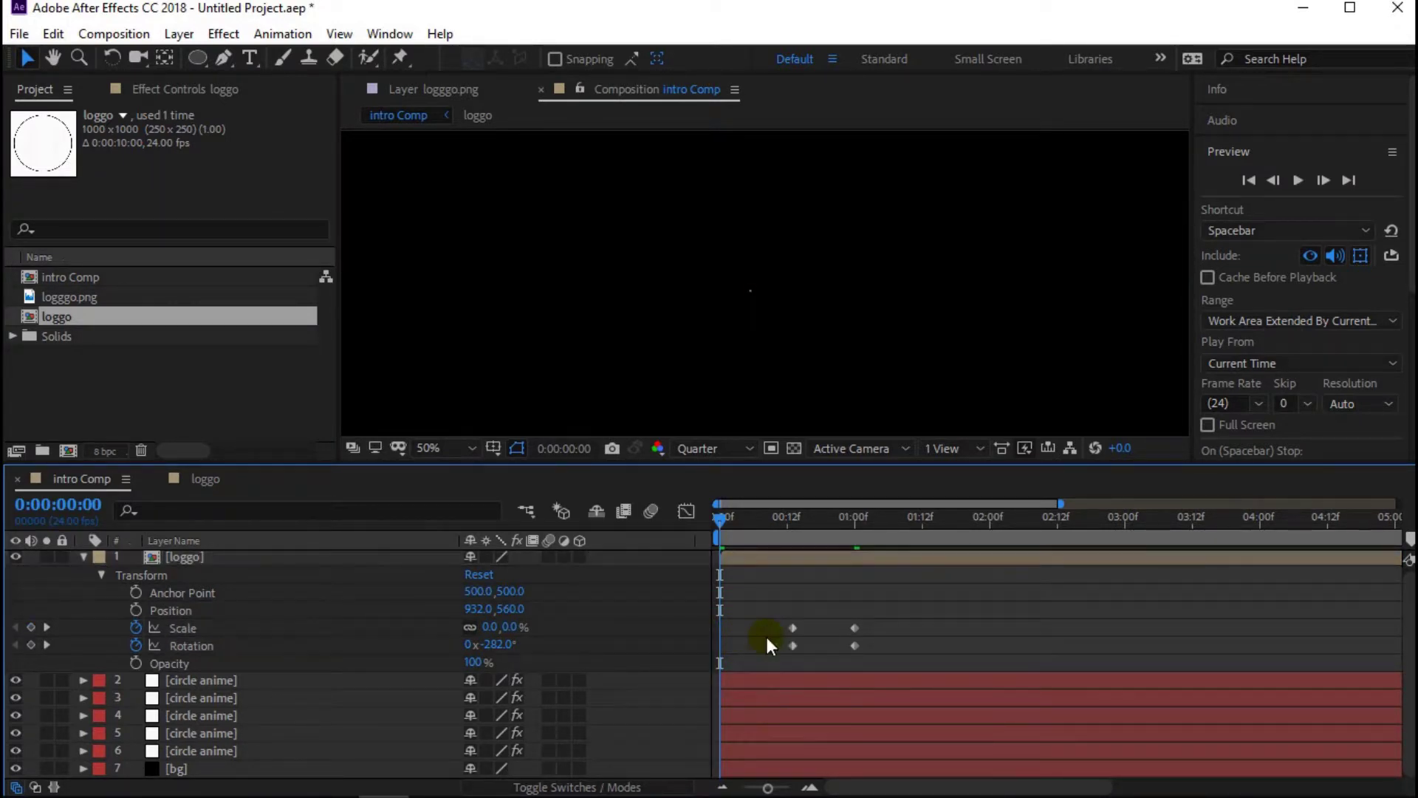
pyautogui.click(1300, 180)
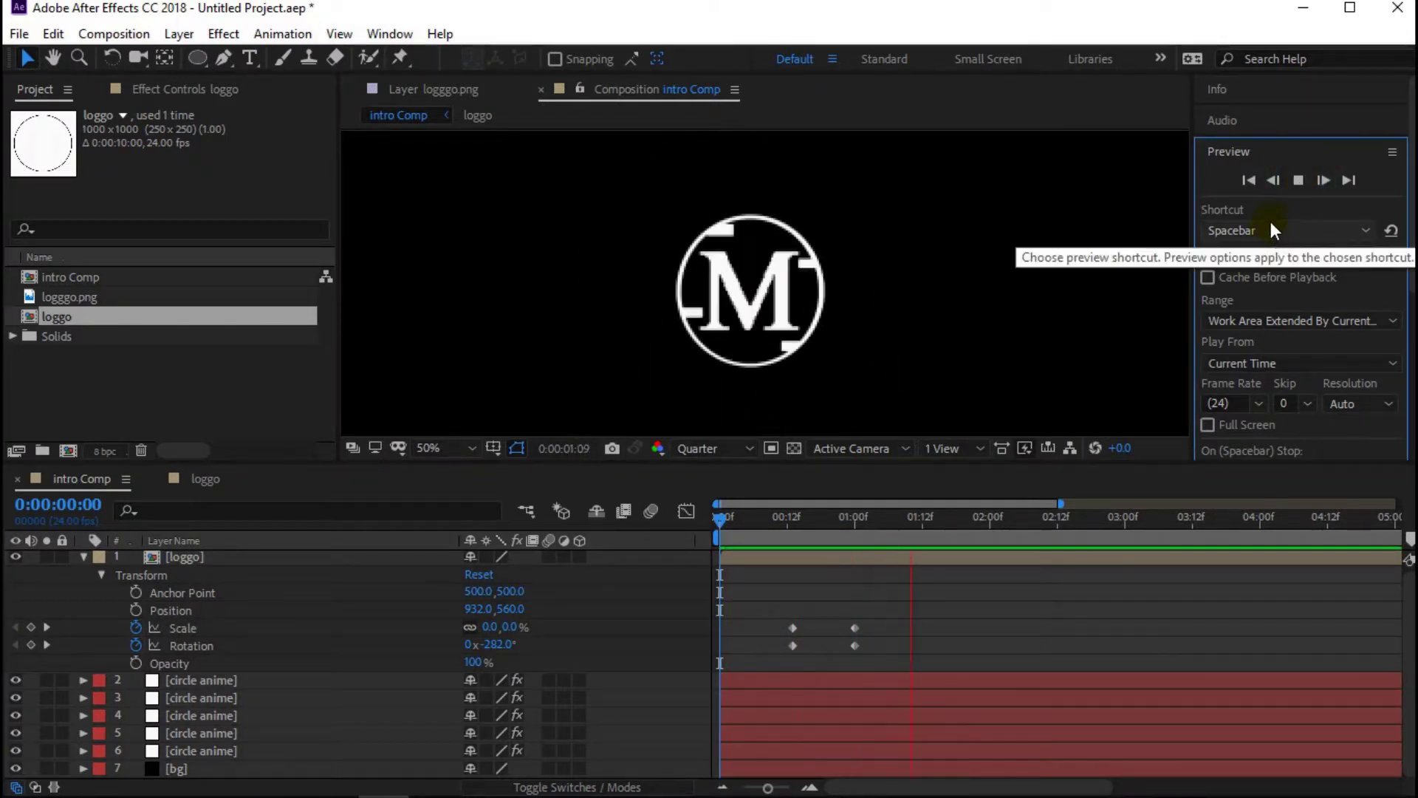
pyautogui.scroll(-2, 981, 269)
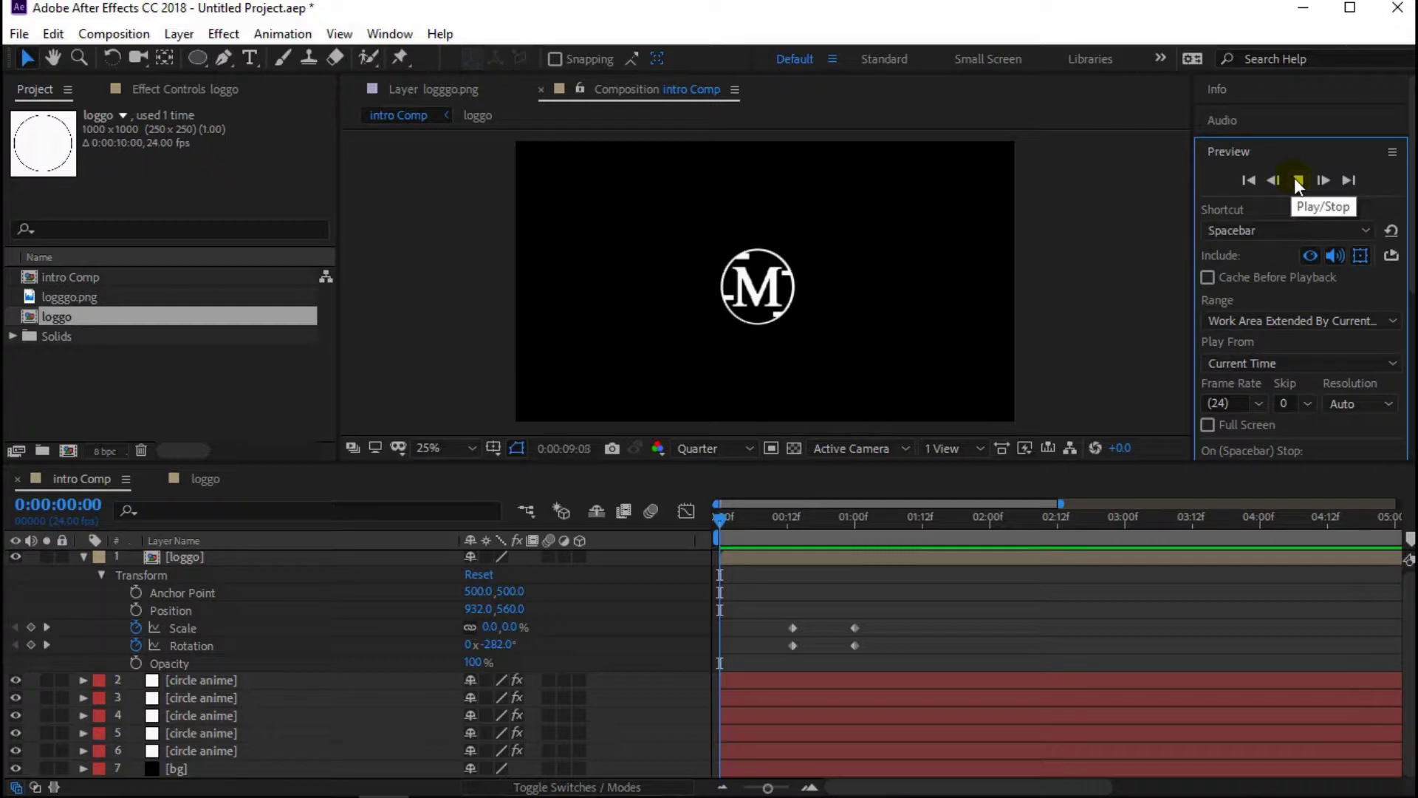
pyautogui.click(1298, 181)
pyautogui.moveTo(1059, 514); pyautogui.dragTo(810, 541)
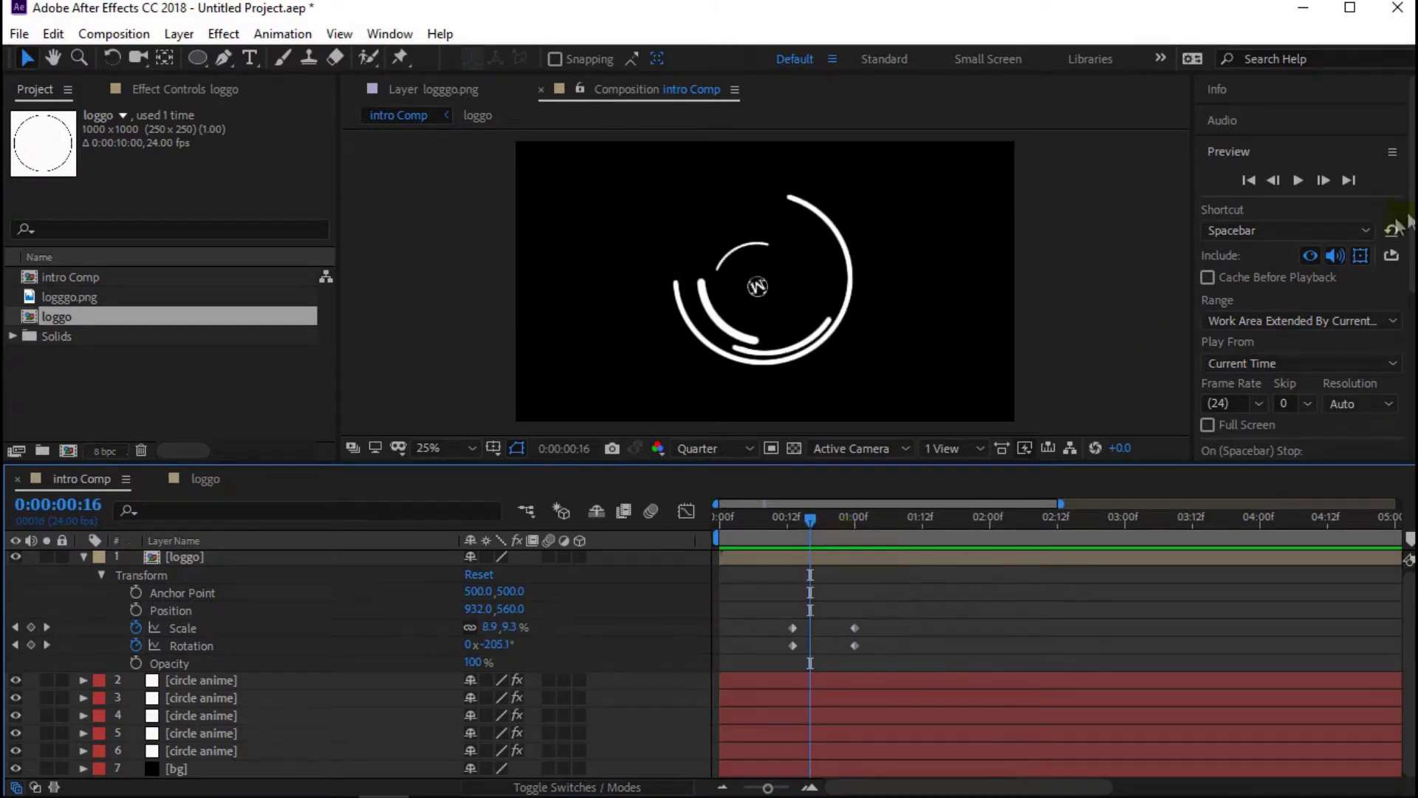
# - Add an expression to the loggo layer's Rotation by pasting the copied value code that begins with amp = .02
pyautogui.click(461, 401)
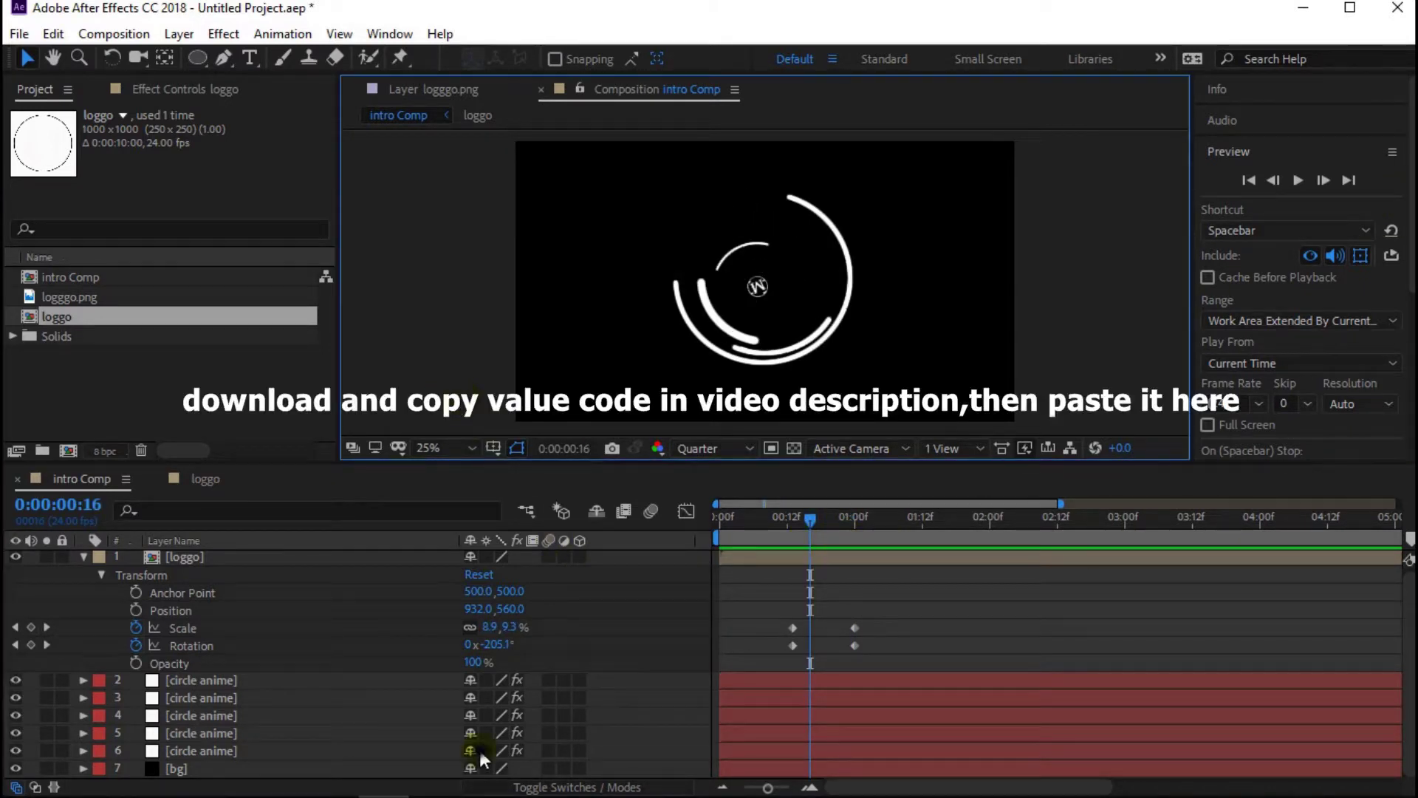
pyautogui.press('s')
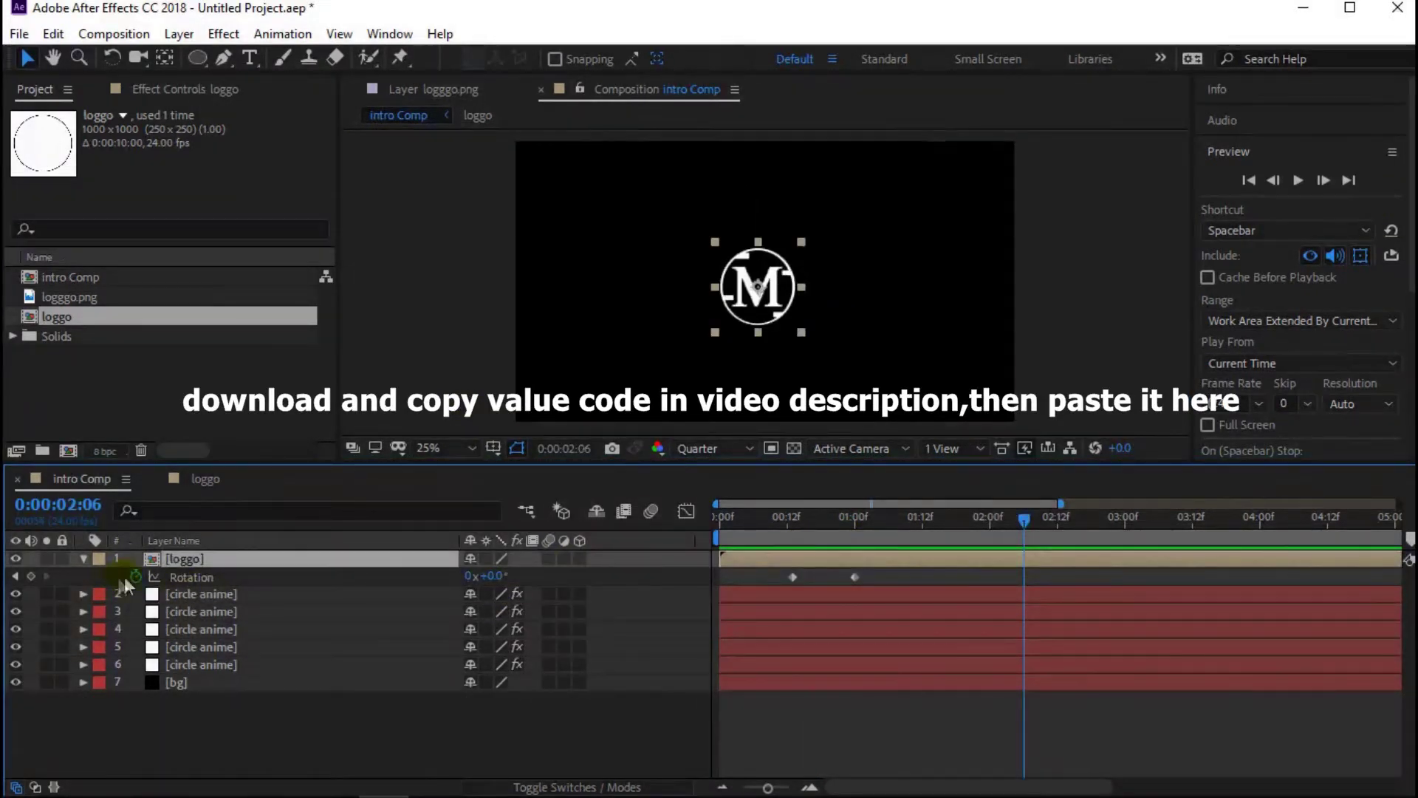
pyautogui.keyDown('alt'); pyautogui.click(136, 577); pyautogui.keyUp('alt')
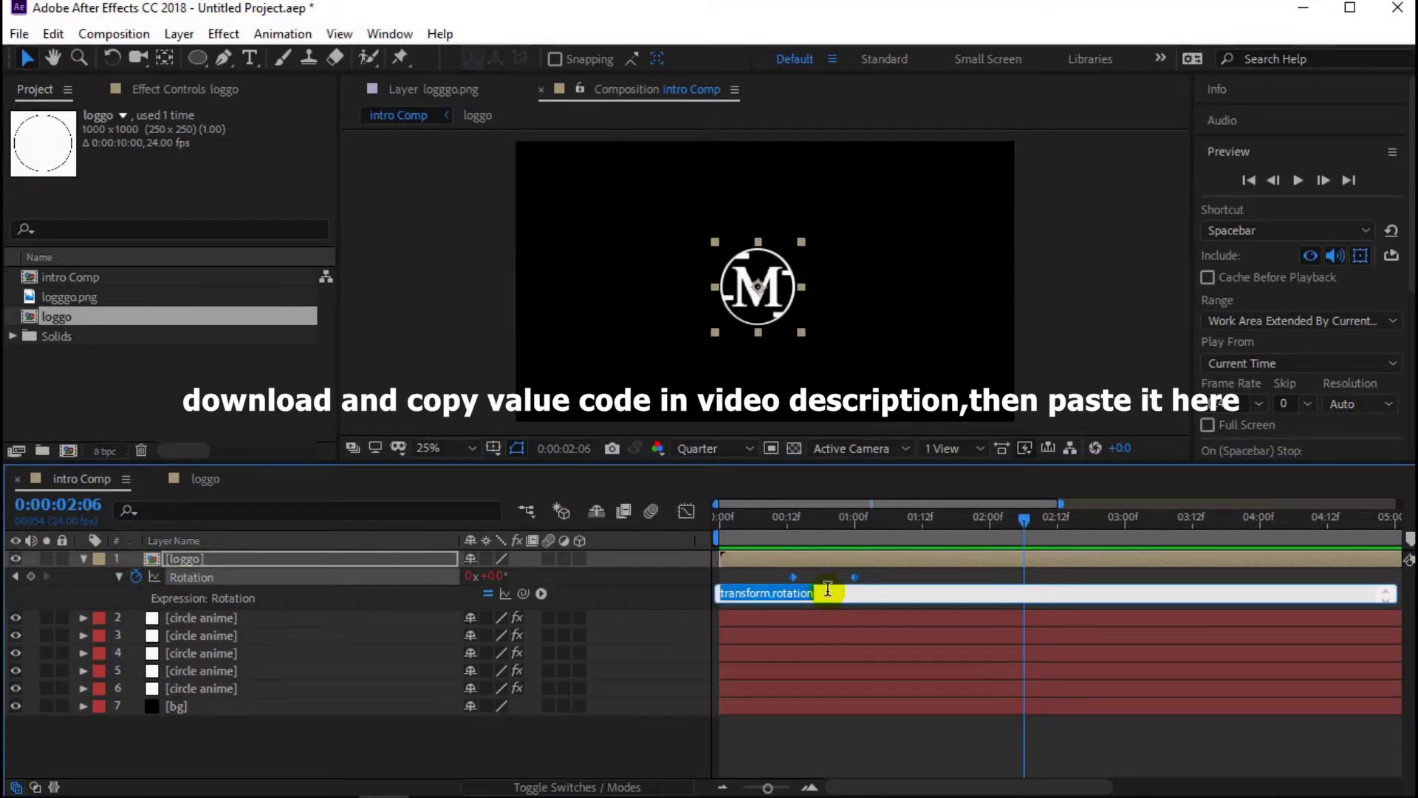
pyautogui.rightClick(826, 594)
pyautogui.click(877, 399)
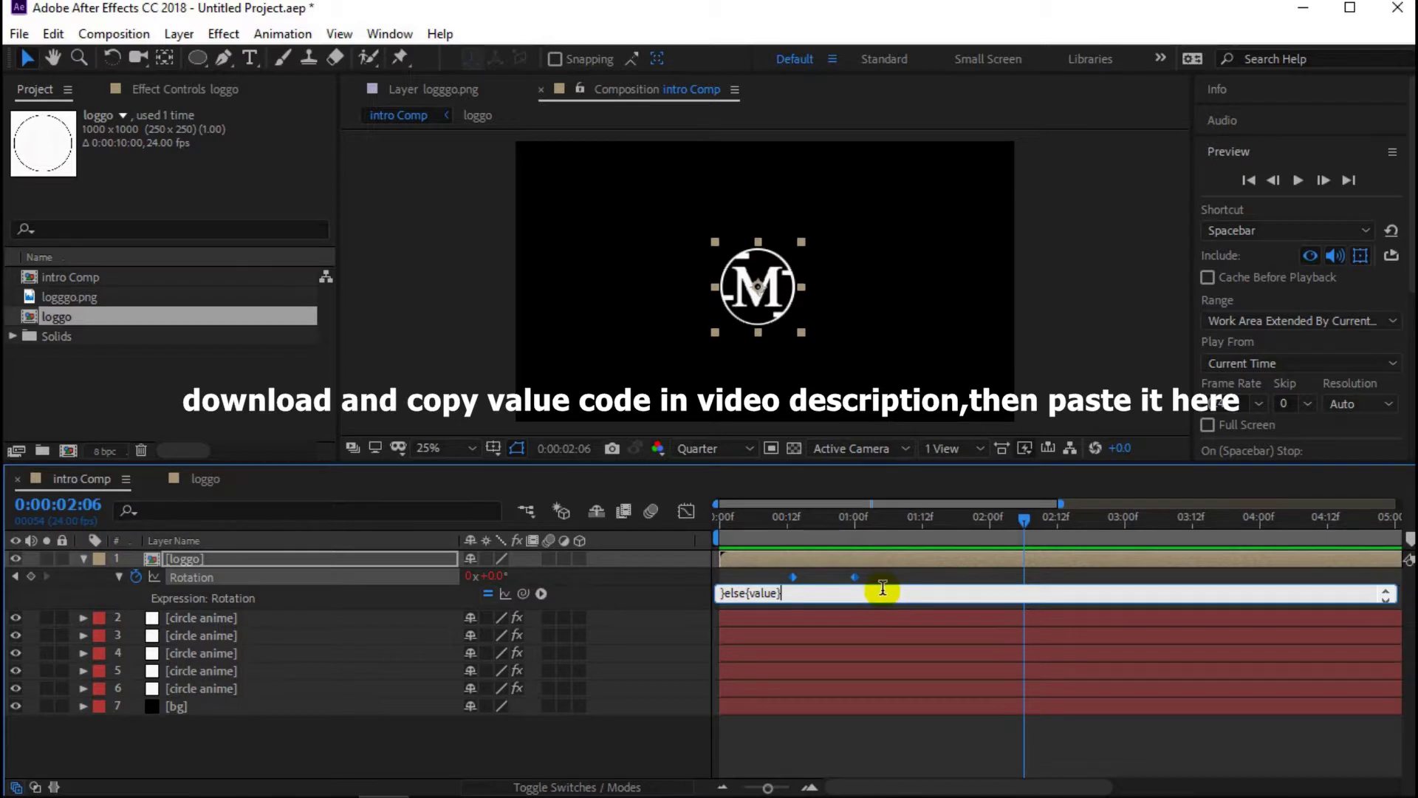
pyautogui.click(650, 742)
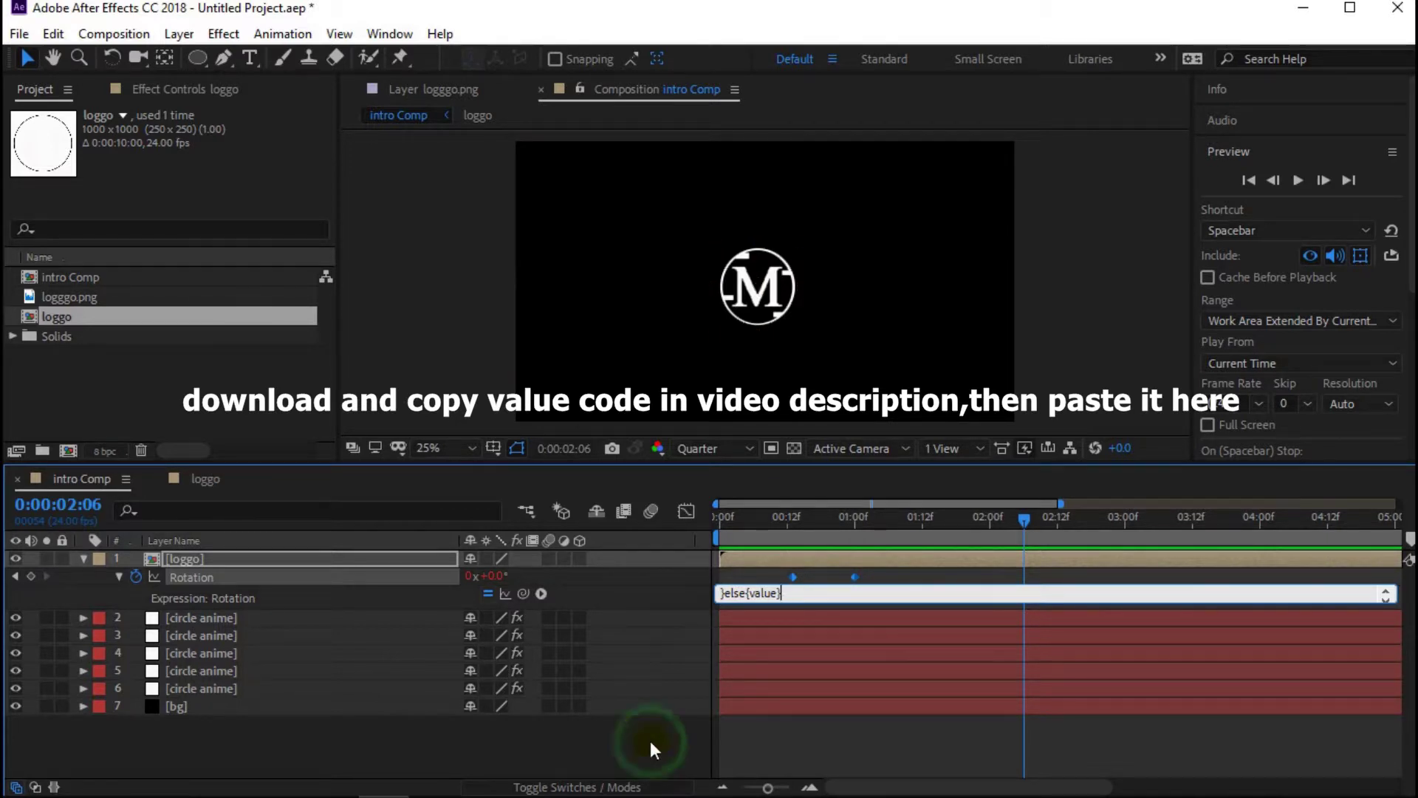
# - Play back the intro composition to check the logo's rotation expression
pyautogui.click(1294, 180)
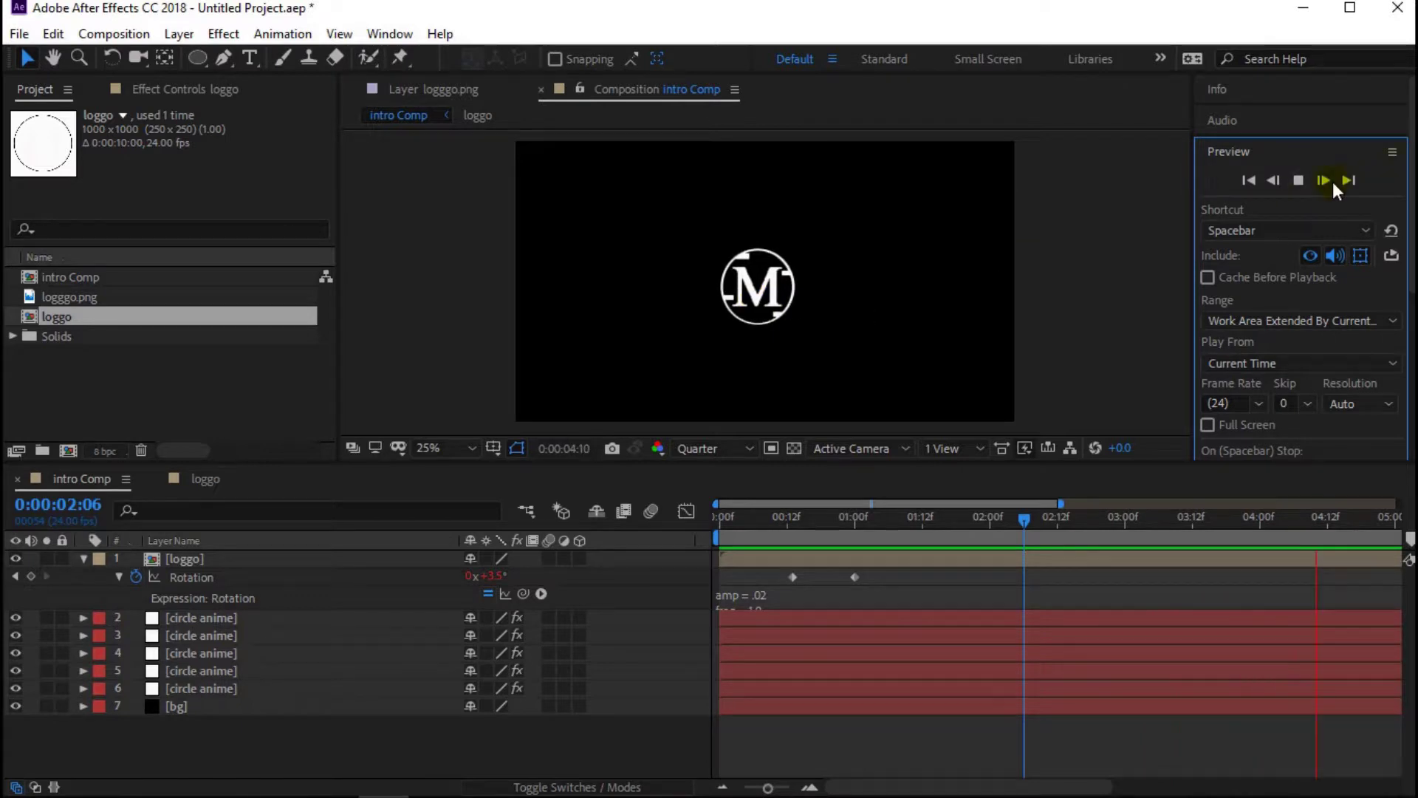
pyautogui.click(1296, 180)
pyautogui.click(569, 753)
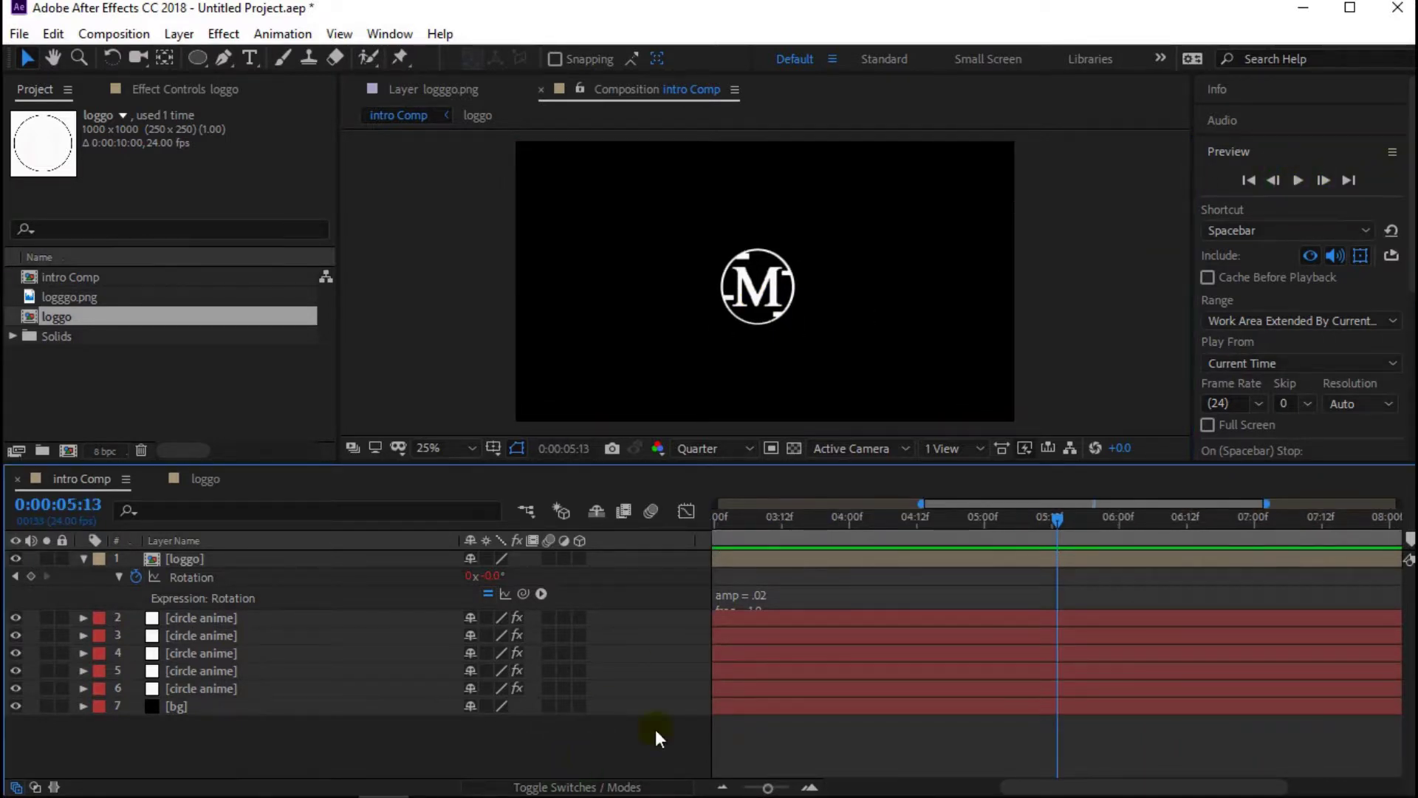
# - Apply the Gradient Ramp effect to the bg layer
pyautogui.click(347, 706)
pyautogui.click(218, 34)
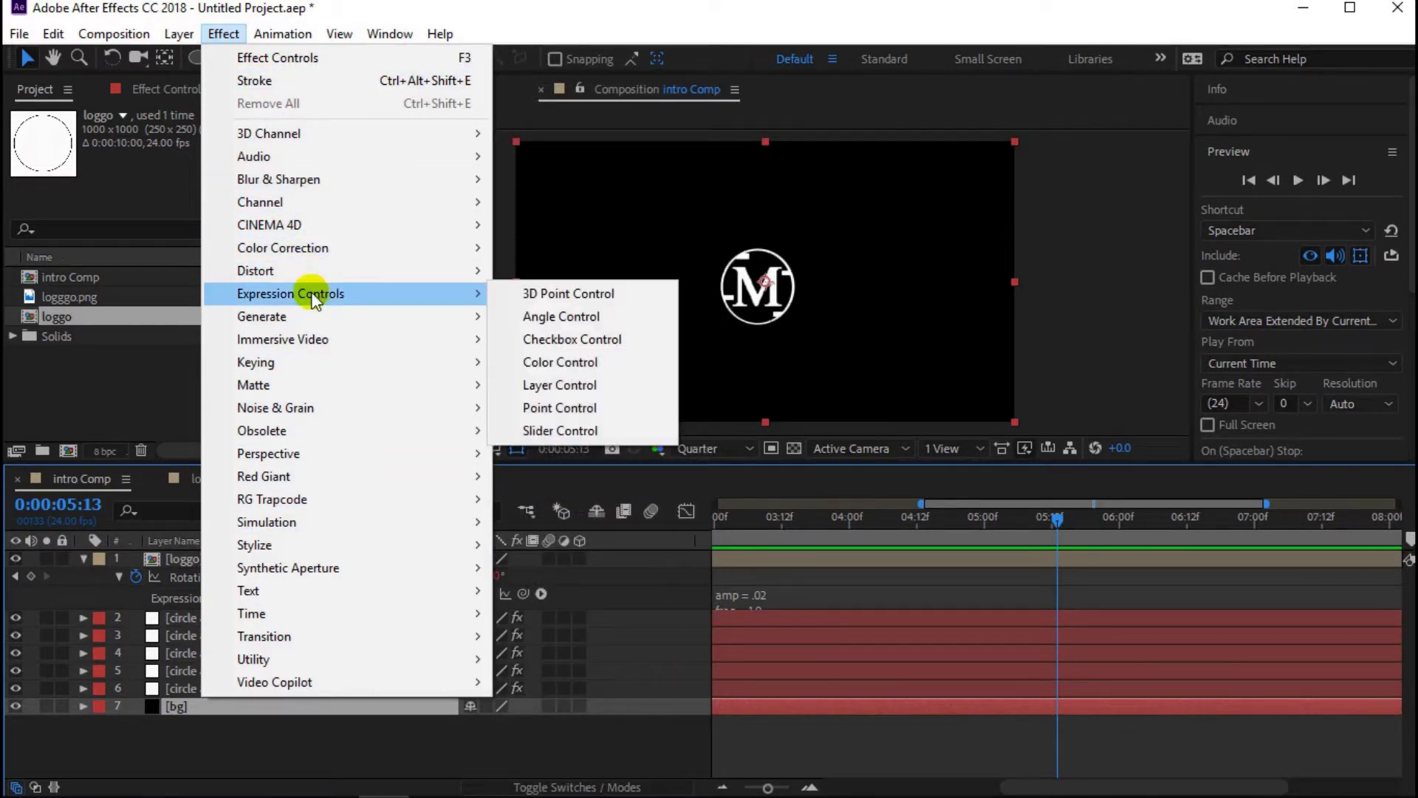
pyautogui.moveTo(239, 591)
pyautogui.moveTo(375, 450)
pyautogui.moveTo(483, 316)
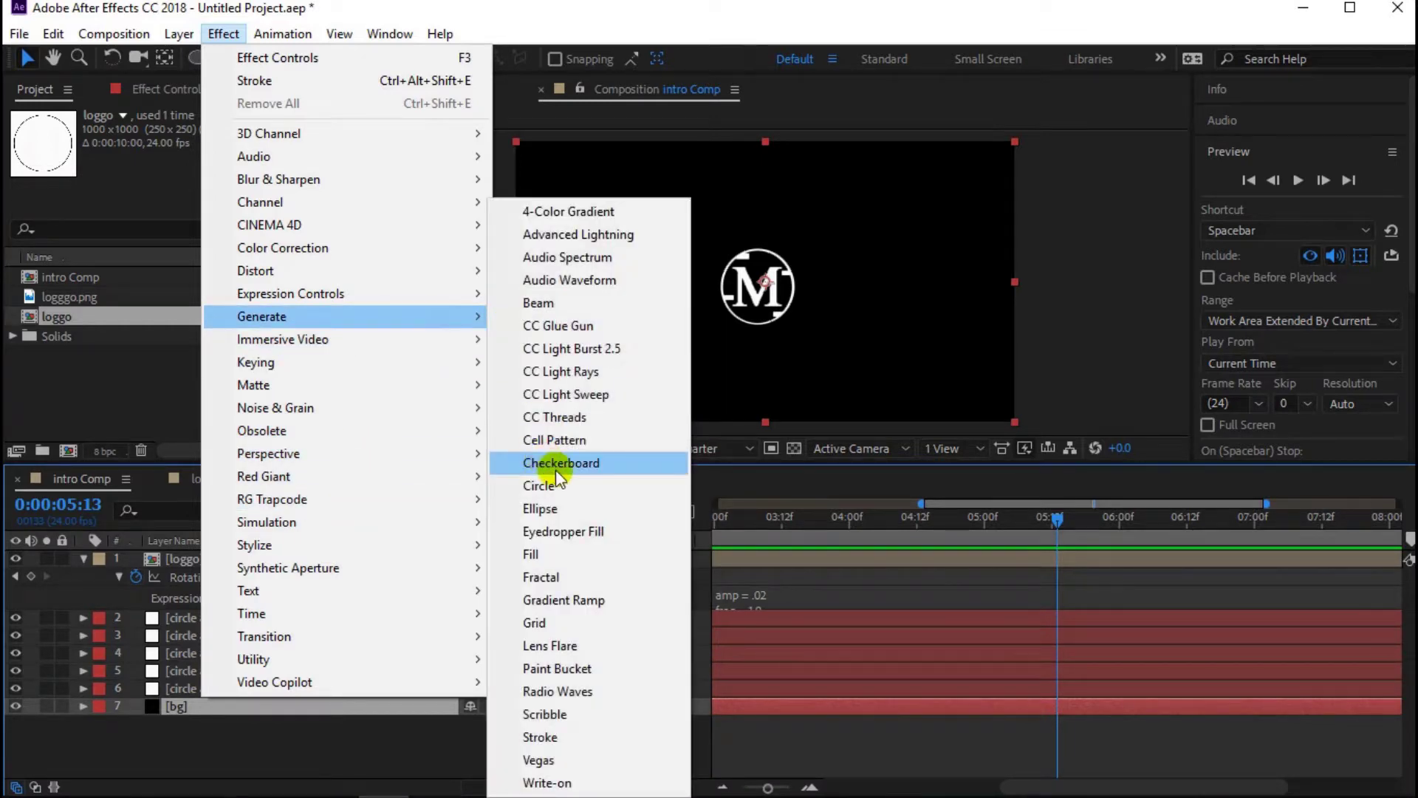
pyautogui.click(609, 601)
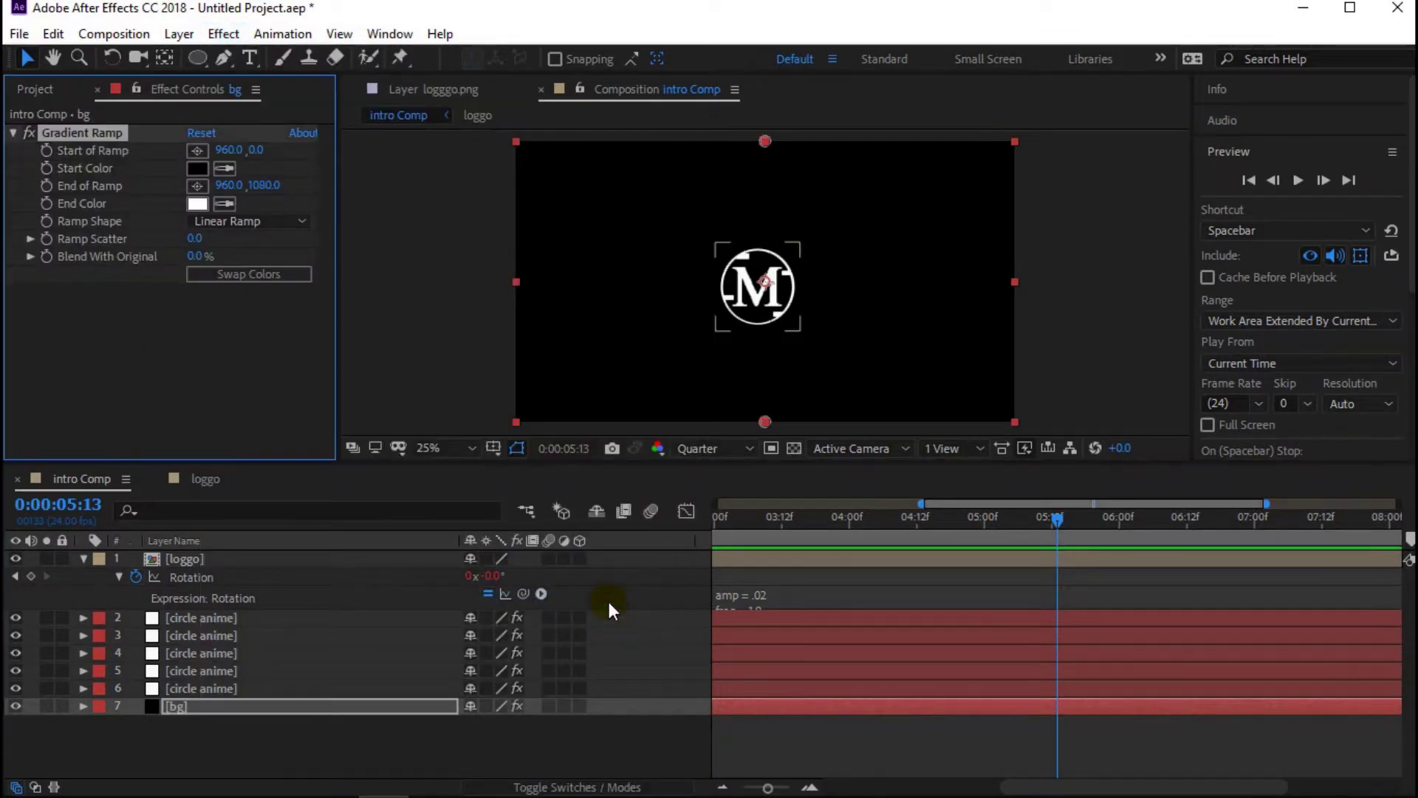
# - Set the Gradient Ramp's End Color on the bg layer to black and swap the ramp colors
pyautogui.click(231, 731)
pyautogui.click(380, 706)
pyautogui.click(195, 203)
pyautogui.click(841, 459)
pyautogui.click(1306, 204)
pyautogui.click(248, 273)
# - Set the Gradient Ramp's Start Color to a very dark blue
pyautogui.click(197, 169)
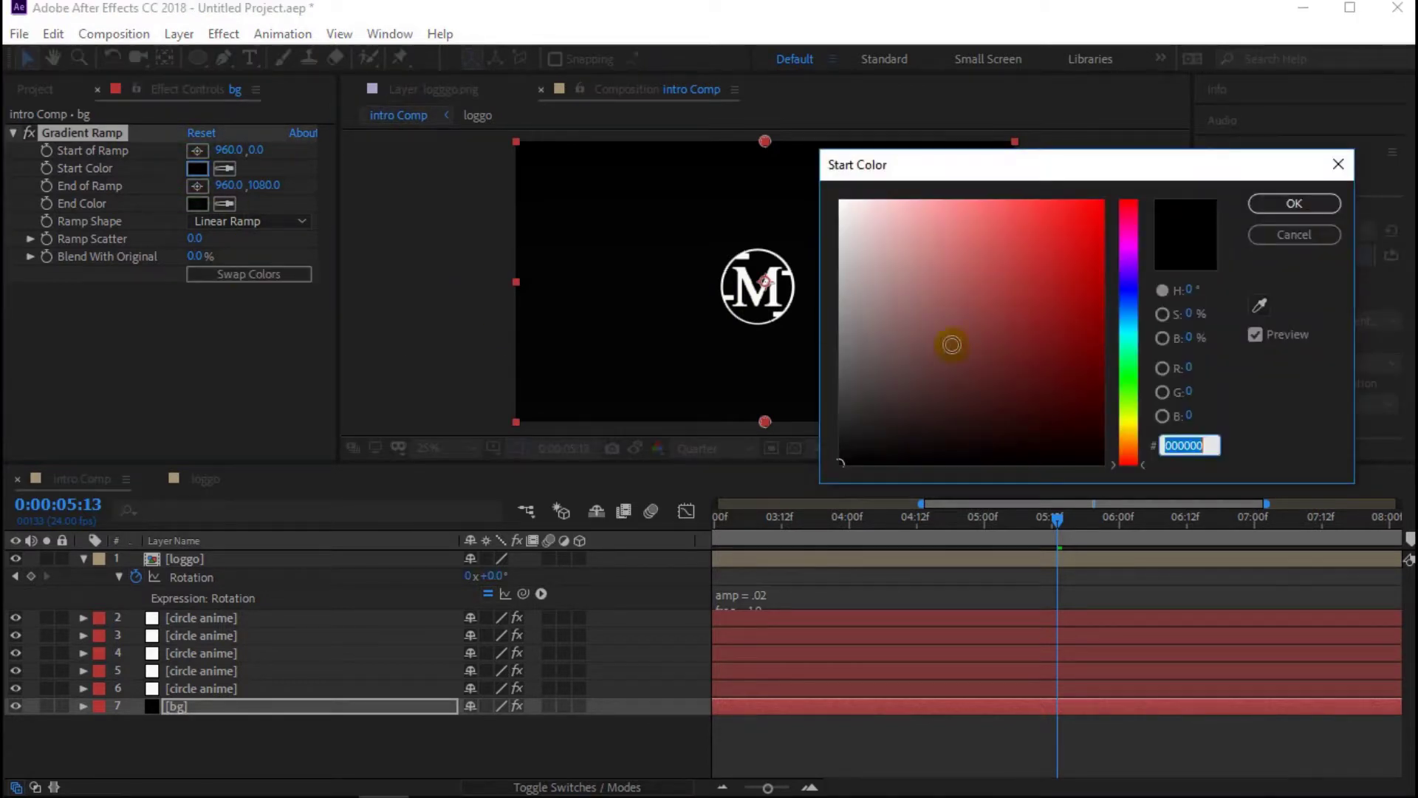
pyautogui.click(1134, 303)
pyautogui.moveTo(1010, 381); pyautogui.dragTo(1022, 443)
pyautogui.click(1279, 204)
# - Change the bg layer's Ramp Shape to Radial Ramp
pyautogui.click(335, 708)
pyautogui.click(294, 222)
pyautogui.click(285, 266)
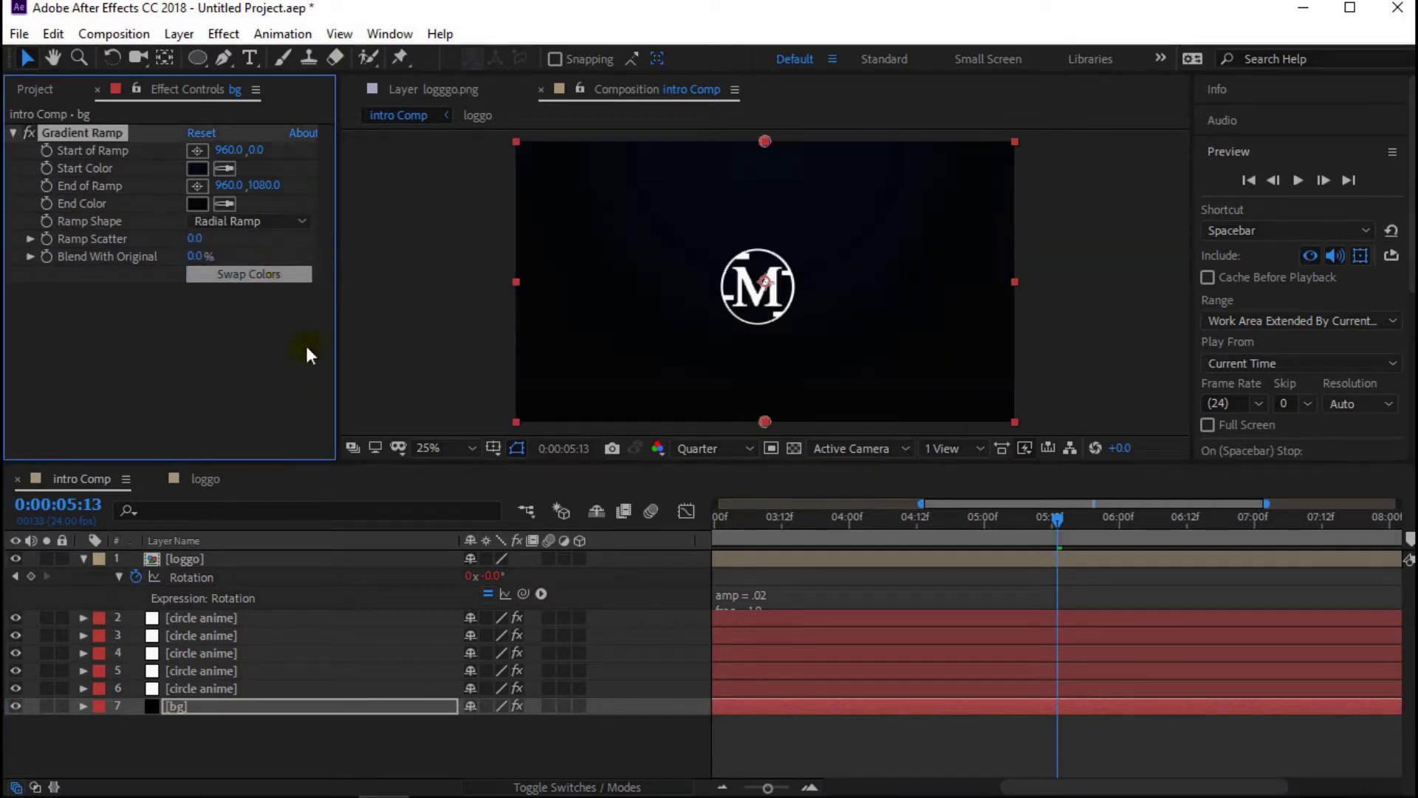
pyautogui.click(325, 739)
pyautogui.click(377, 707)
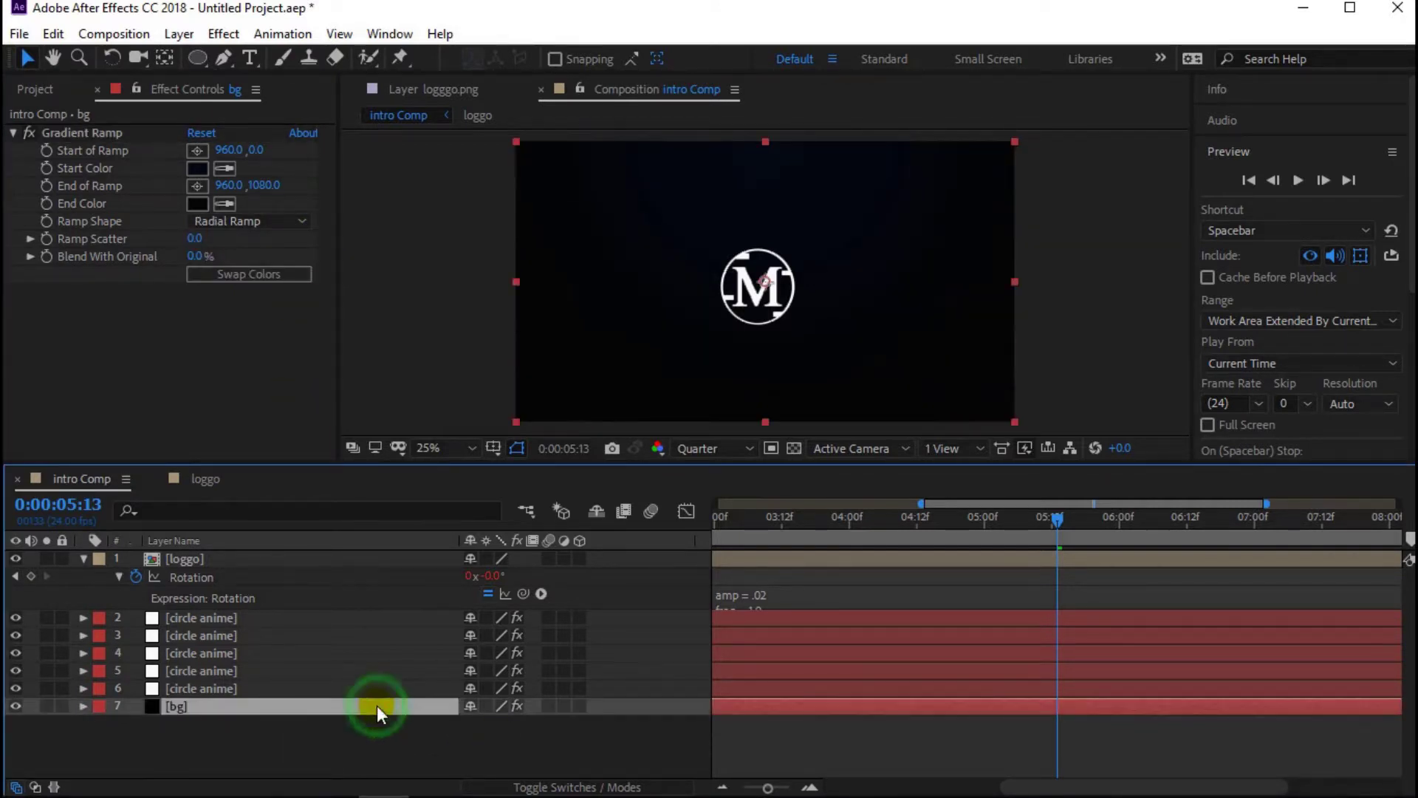
# - Move the ramp's end point near the logo at about 952, 592 and its start point near the upper-right corner at about 1852, 8
pyautogui.click(219, 169)
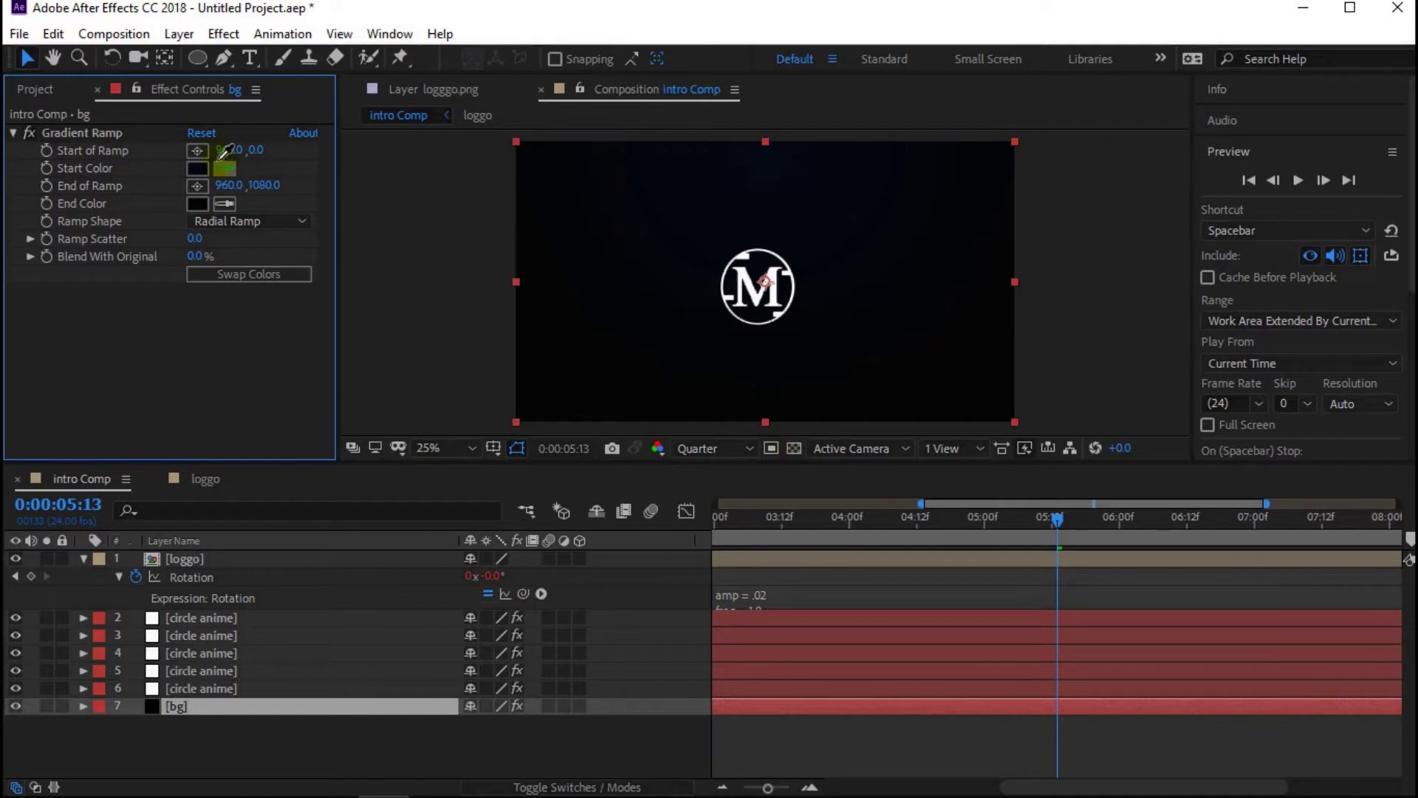
pyautogui.click(351, 282)
pyautogui.moveTo(766, 418); pyautogui.dragTo(767, 309)
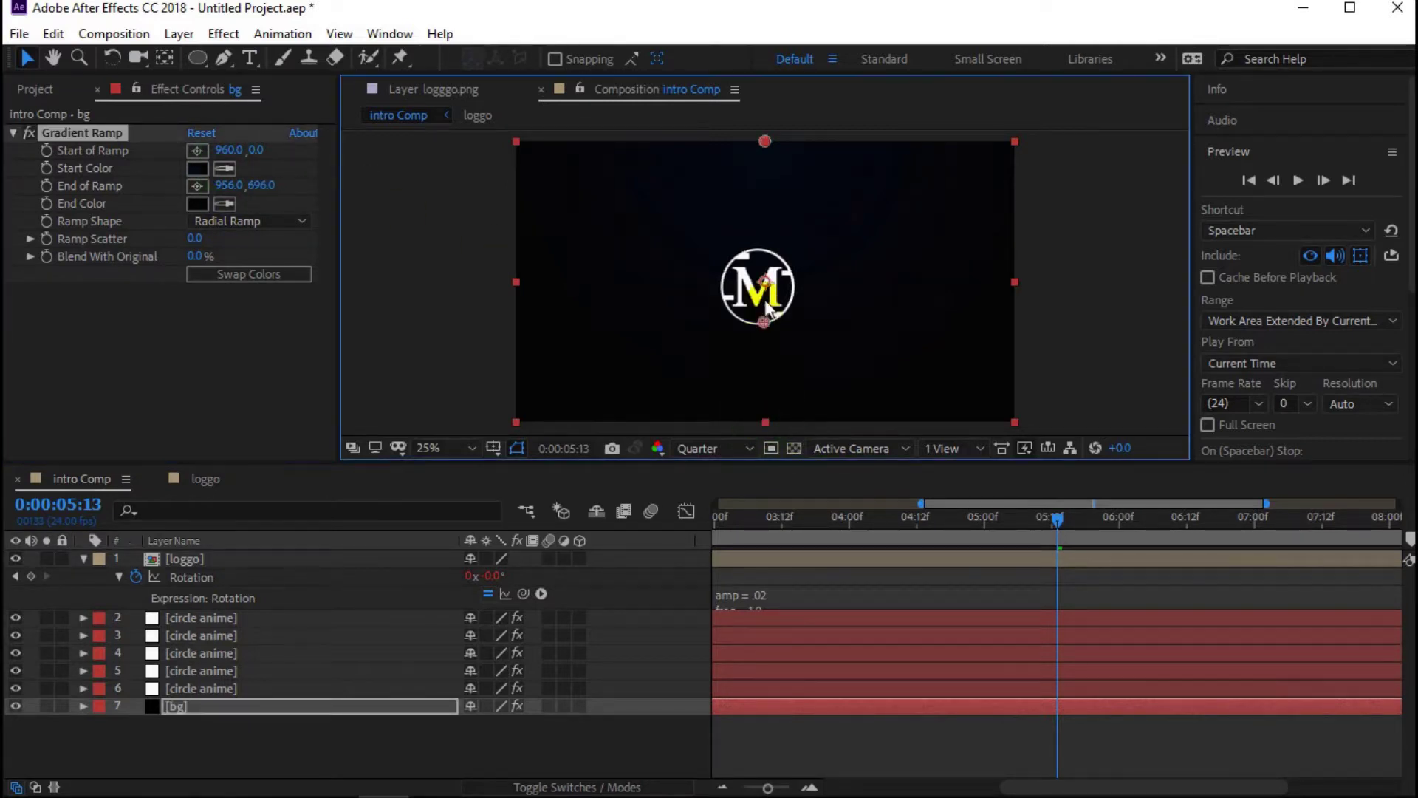
pyautogui.moveTo(765, 140); pyautogui.dragTo(996, 142)
pyautogui.click(411, 734)
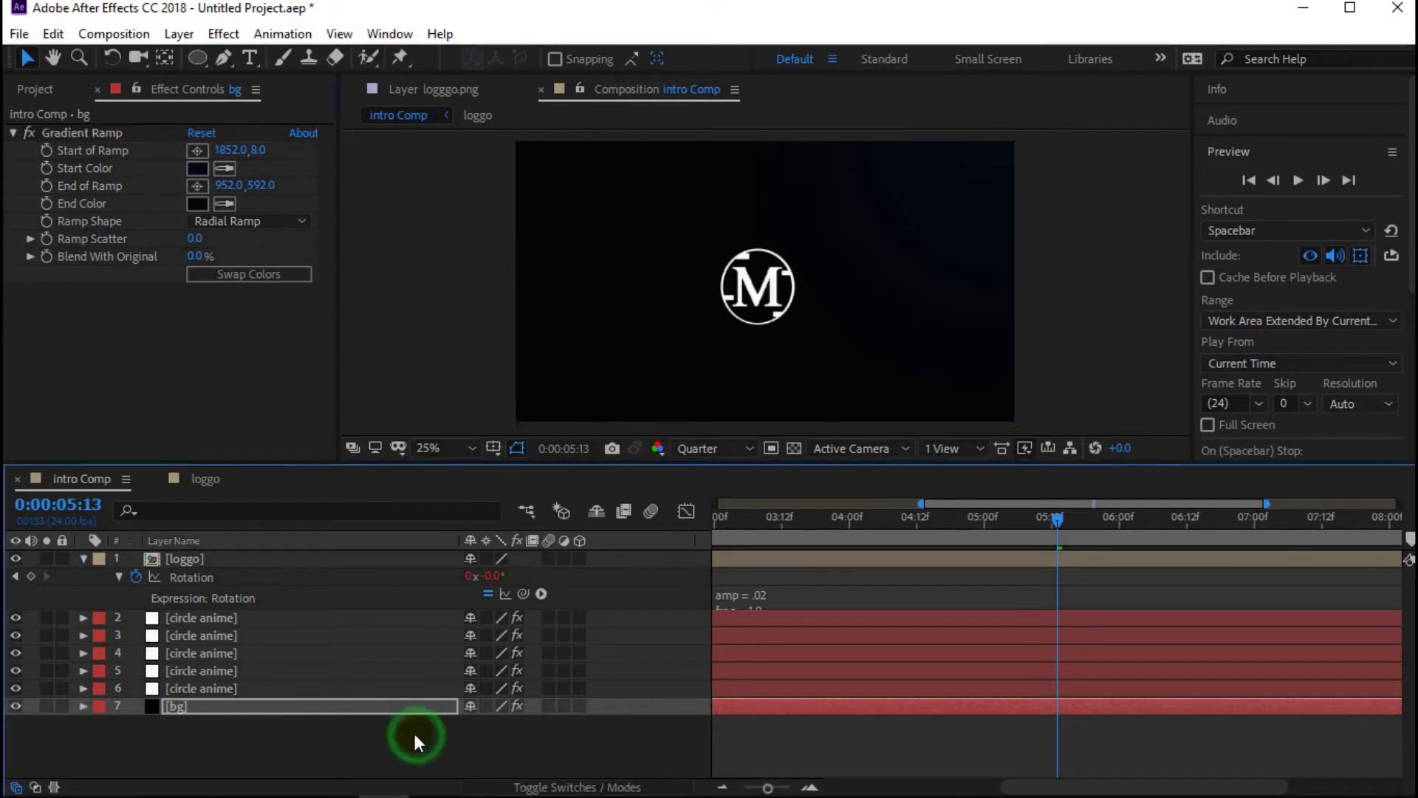
# - Set the project's color depth to 16 bits per channel in the Project Settings
pyautogui.click(68, 96)
pyautogui.click(108, 451)
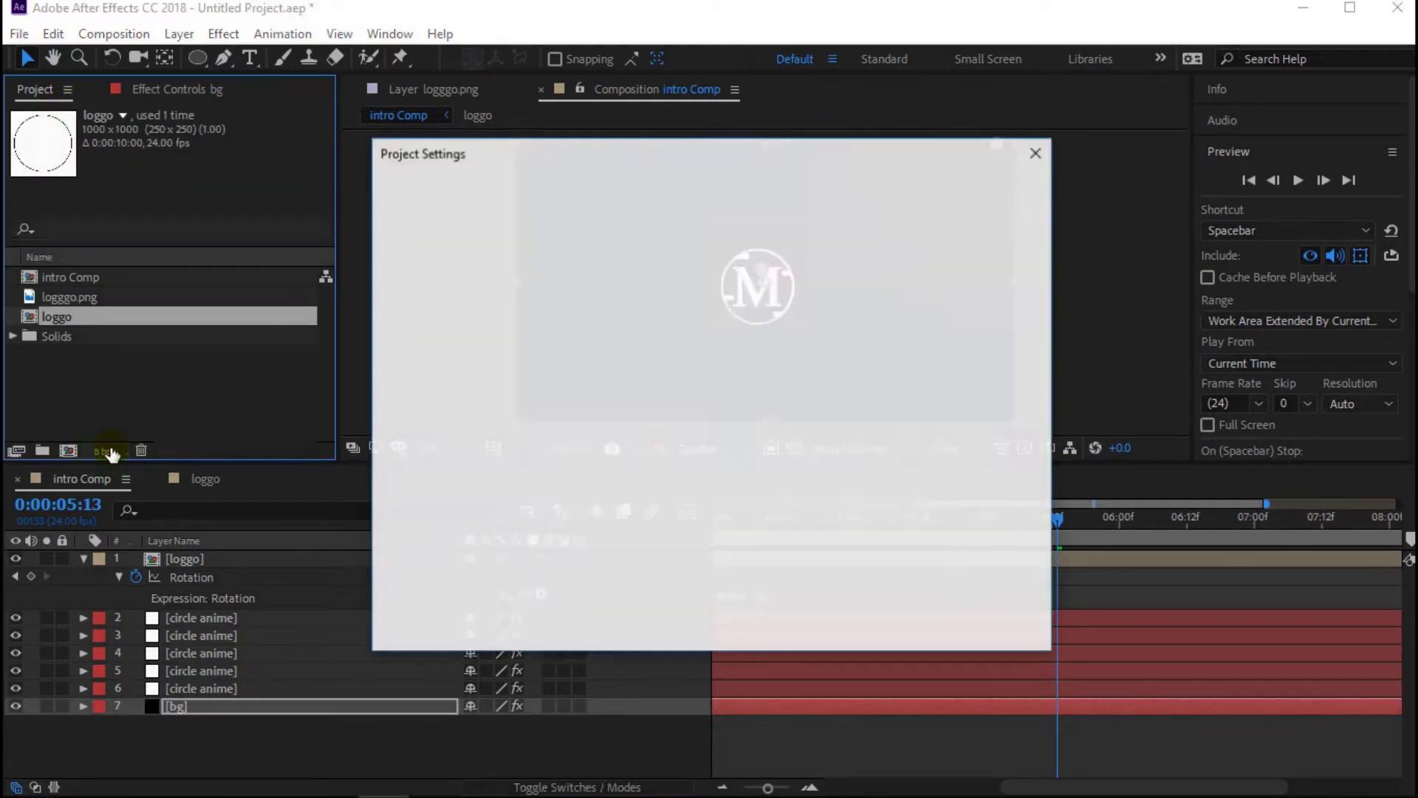
pyautogui.click(885, 235)
pyautogui.click(755, 280)
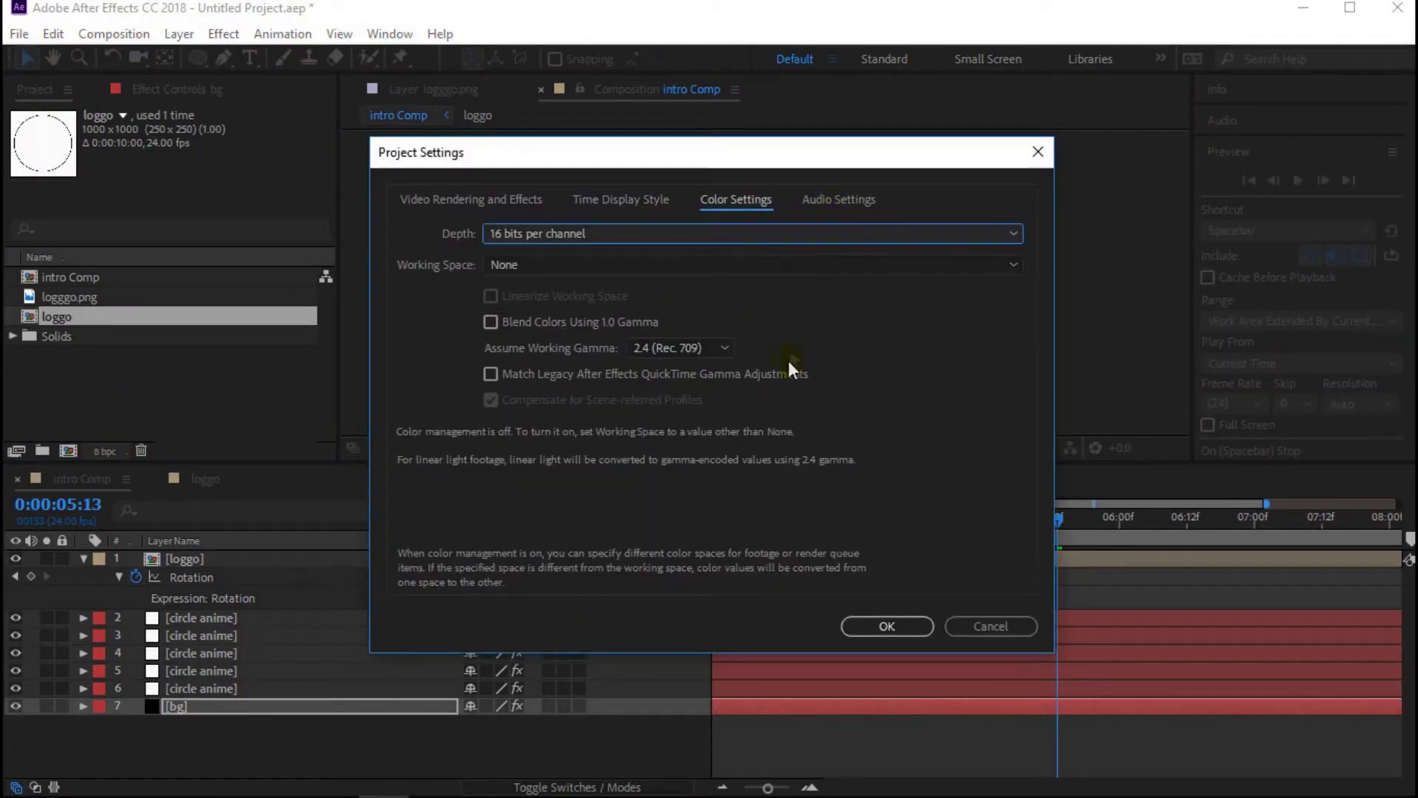
pyautogui.click(907, 626)
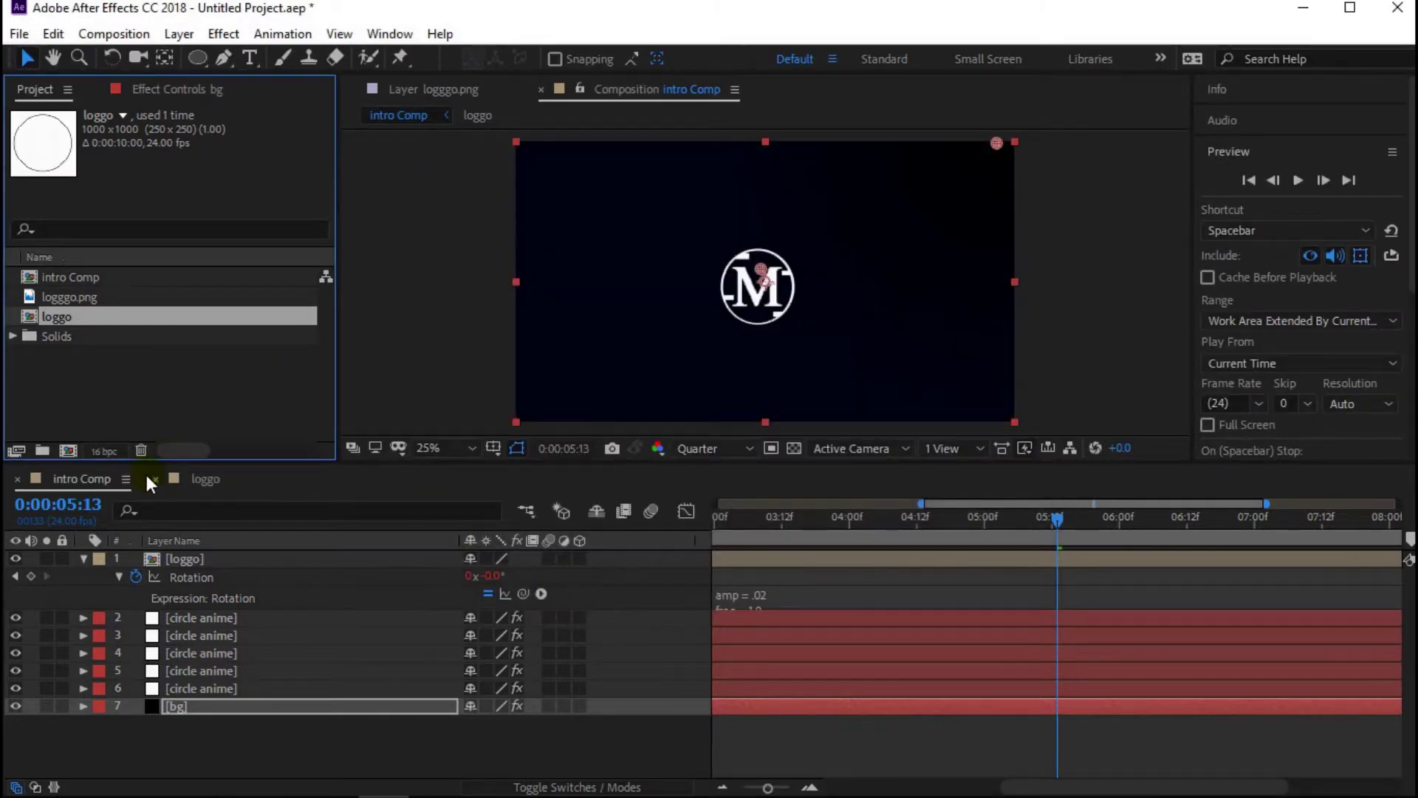
# - Set the Gradient Ramp's Ramp Scatter on the bg layer to 23.6
pyautogui.click(214, 705)
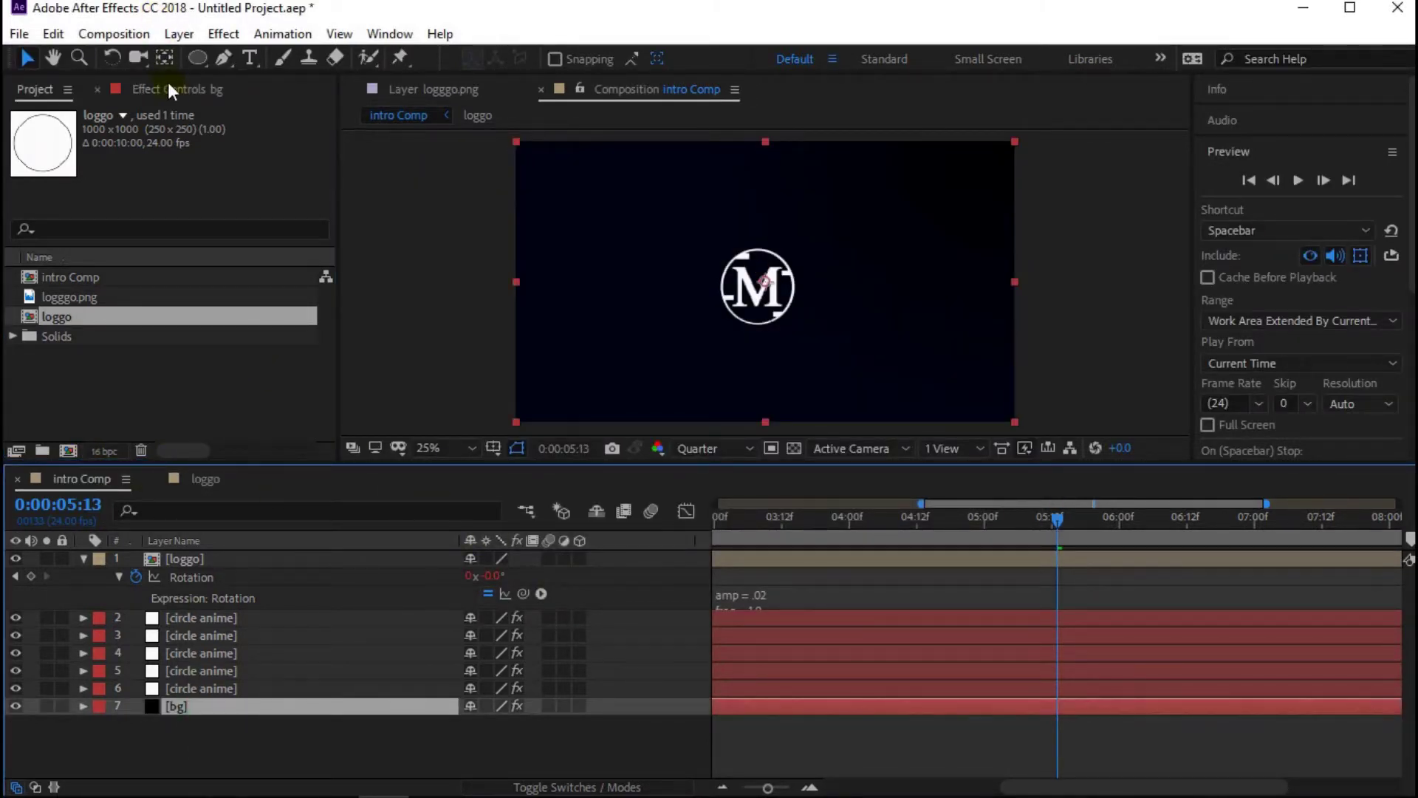
pyautogui.click(178, 89)
pyautogui.click(194, 238)
pyautogui.write('23.6')
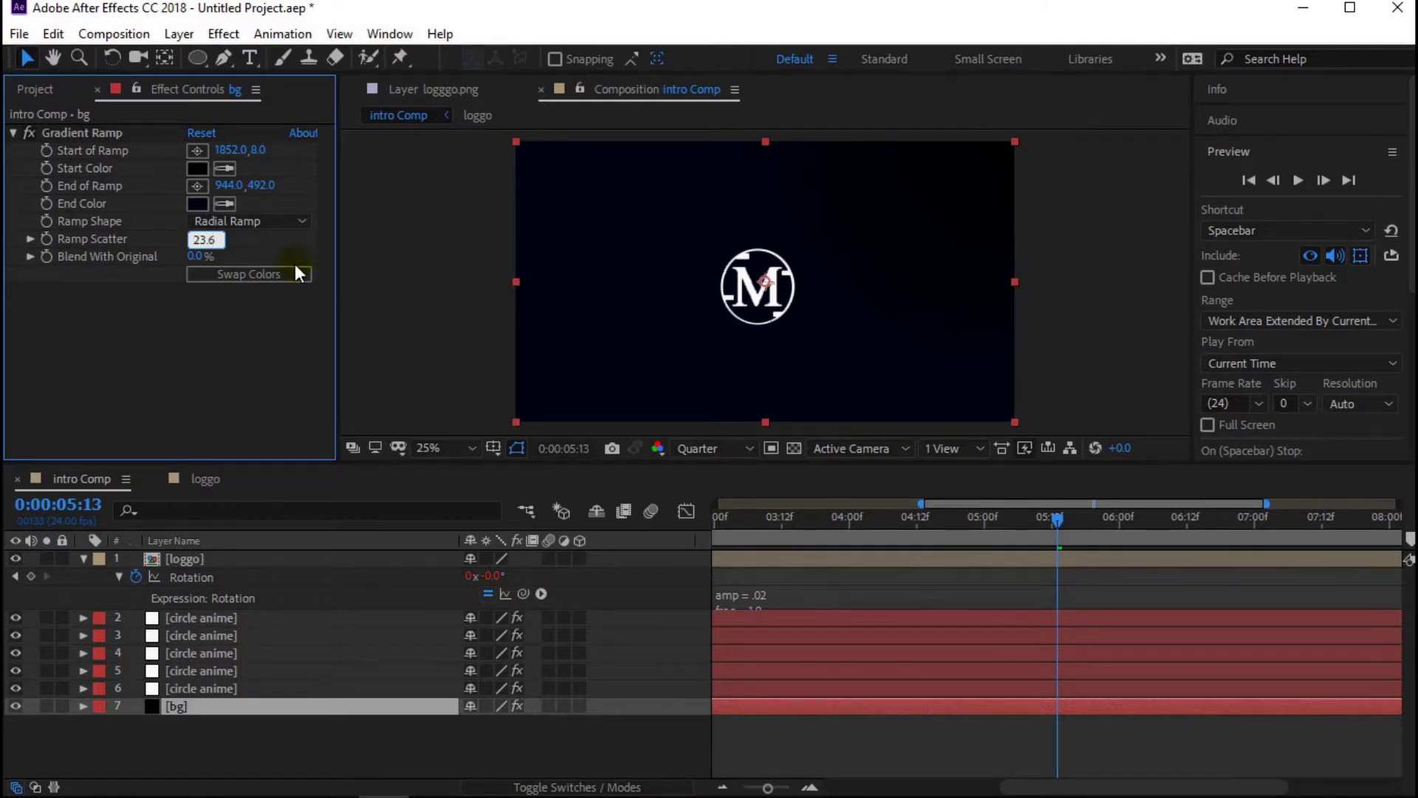
pyautogui.press('Return')
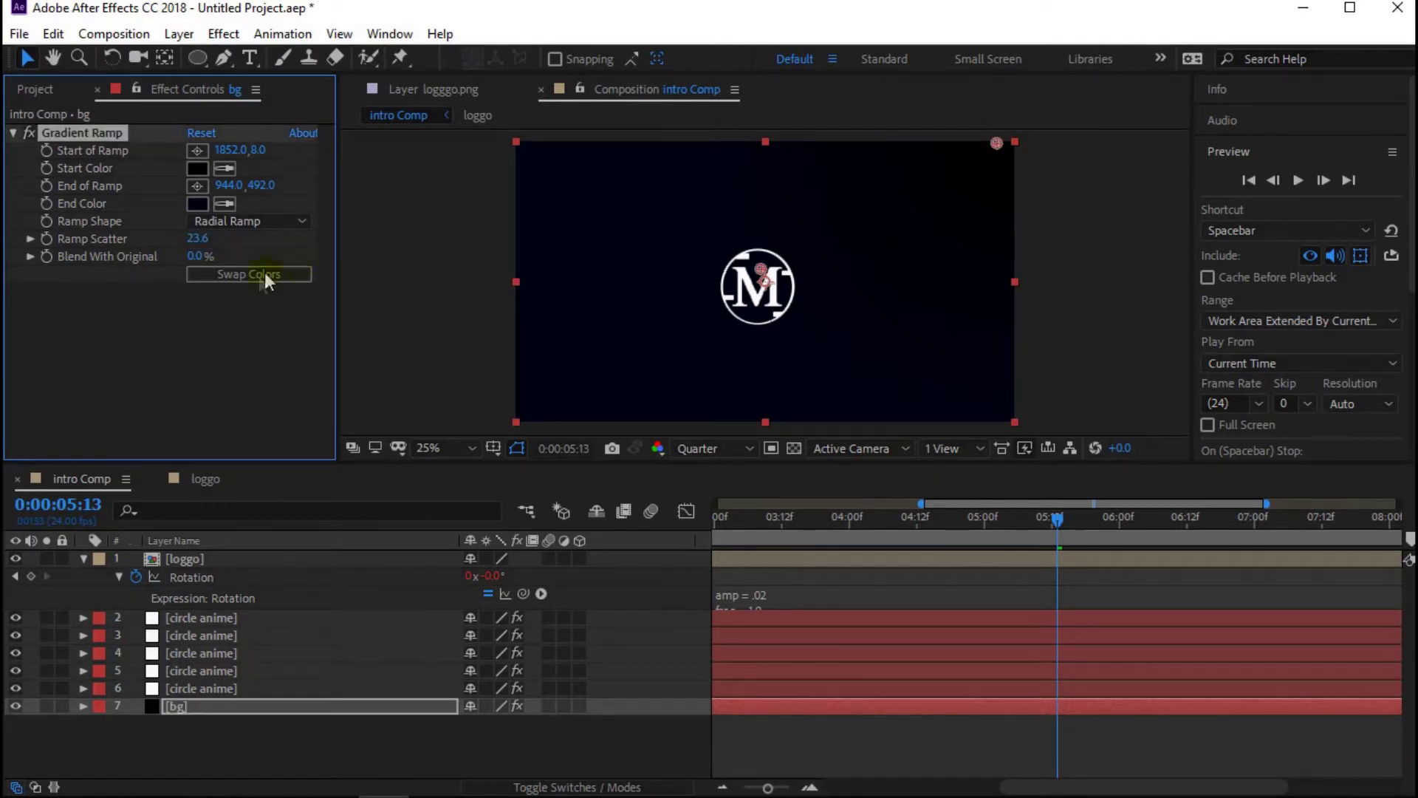
# - Apply the Noise effect from the Noise & Grain category to the bg layer
pyautogui.click(279, 747)
pyautogui.click(318, 706)
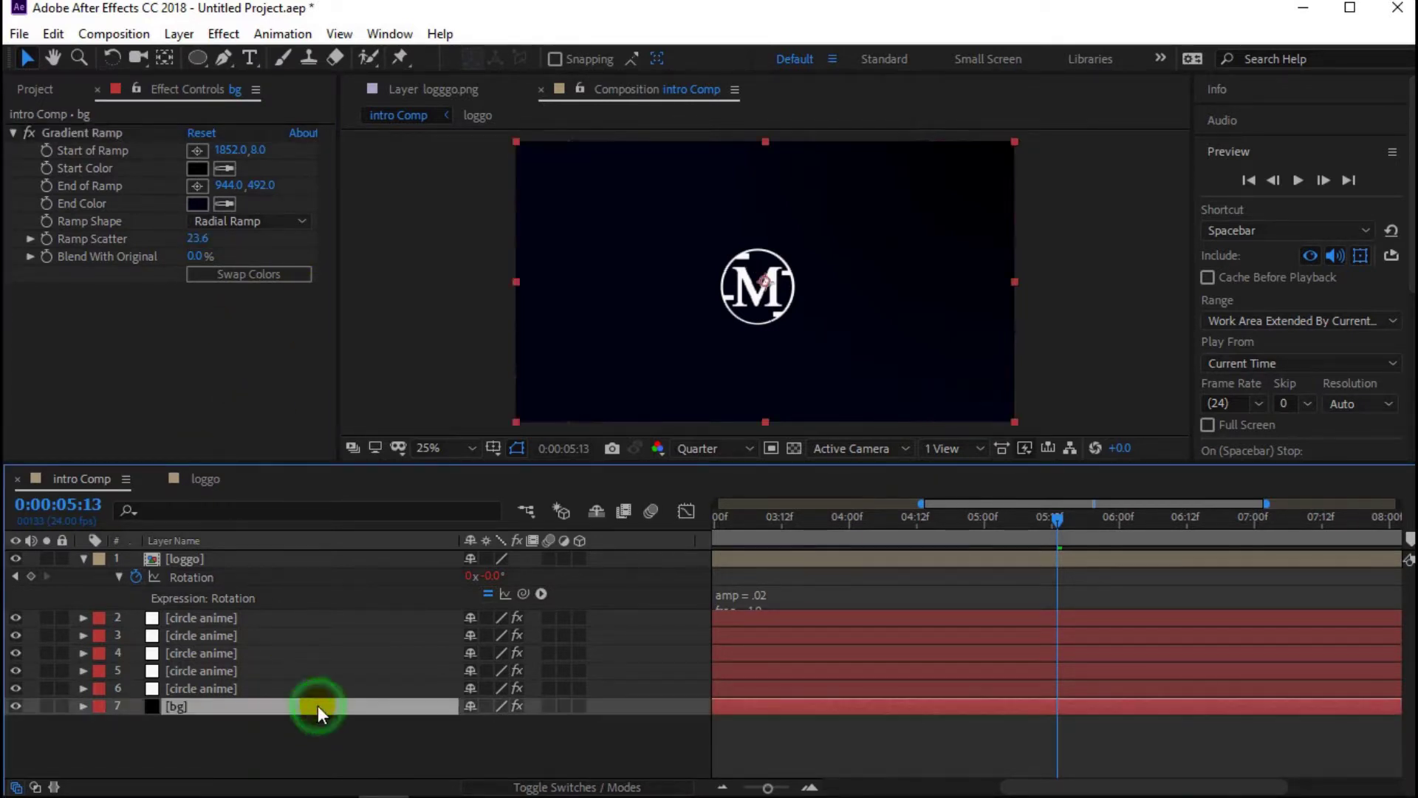
pyautogui.click(222, 34)
pyautogui.moveTo(329, 392)
pyautogui.moveTo(371, 410)
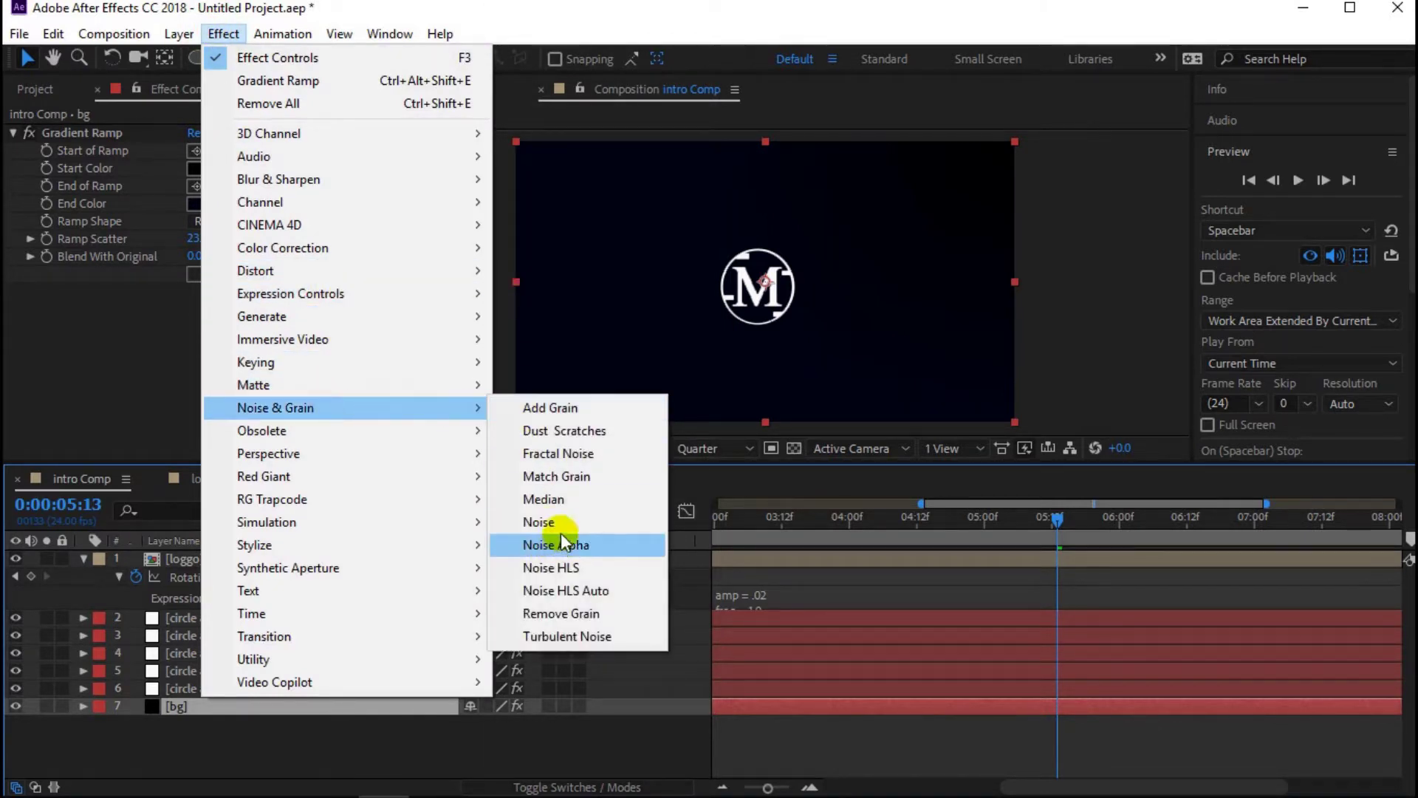
pyautogui.click(548, 517)
pyautogui.click(259, 729)
# - Set the bg layer's Amount of Noise to 1% and collapse the loggo layer's properties
pyautogui.click(336, 706)
pyautogui.click(196, 309)
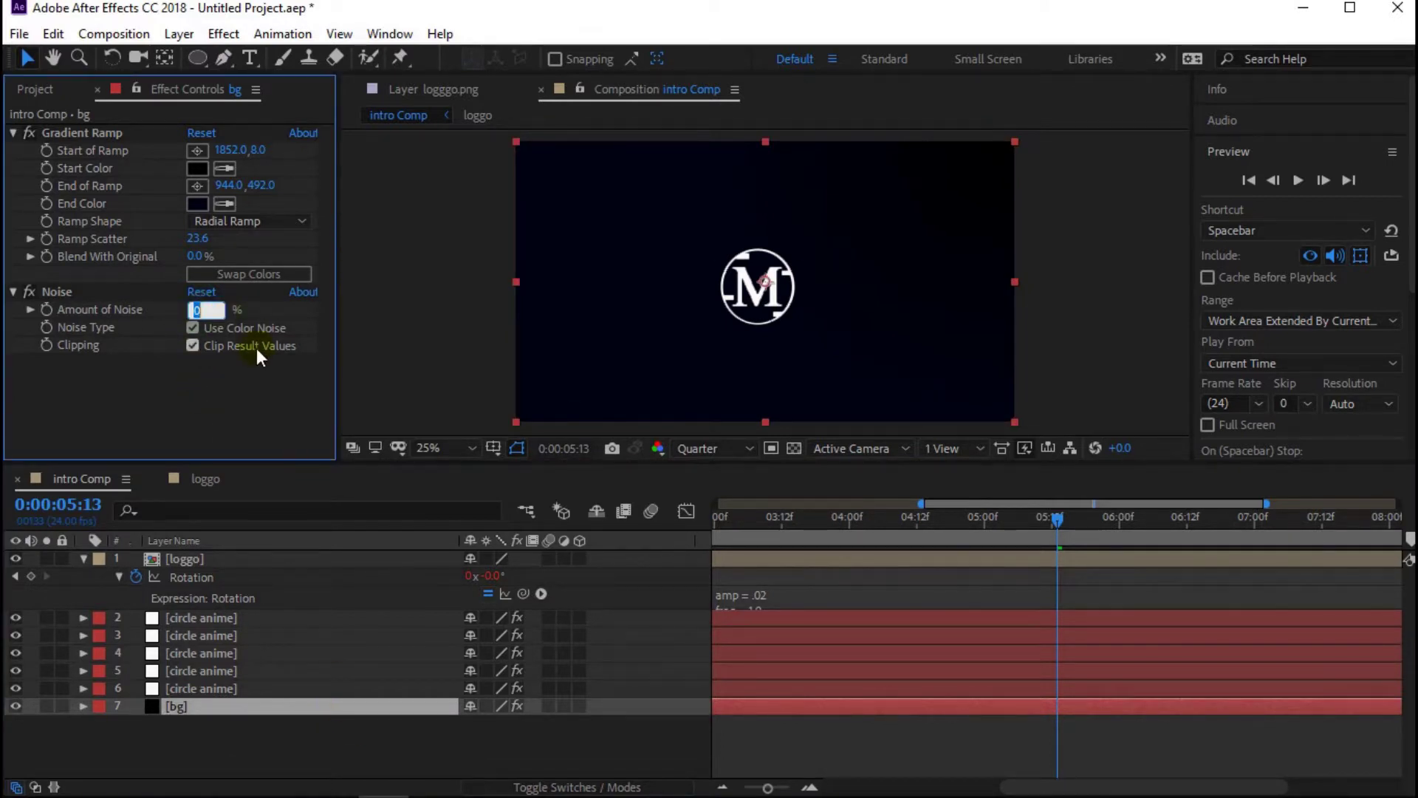
pyautogui.write('1')
pyautogui.press('Return')
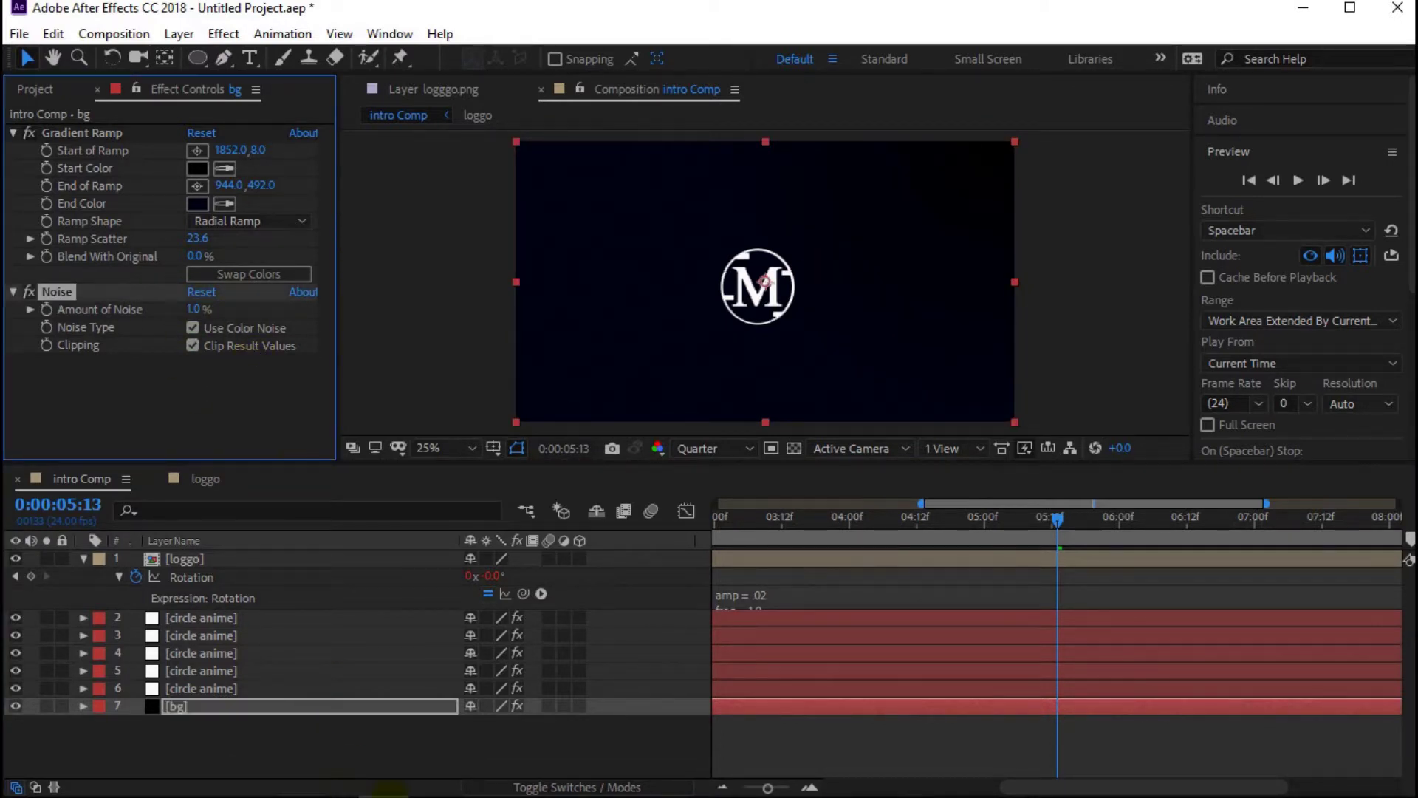
pyautogui.click(308, 748)
pyautogui.click(84, 558)
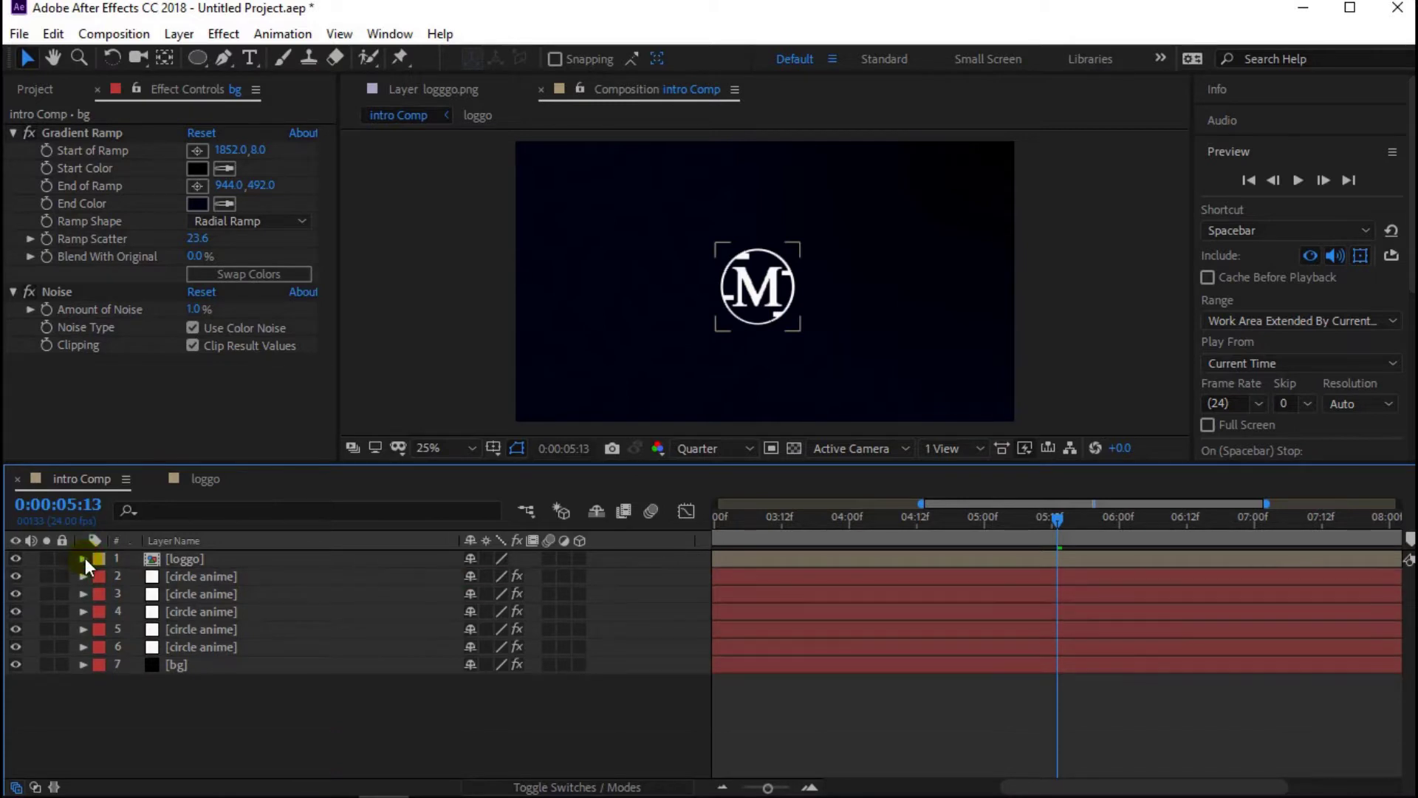
# - Create a white 1920 x 1080 px solid named partic in intro Comp
pyautogui.rightClick(328, 706)
pyautogui.moveTo(517, 481)
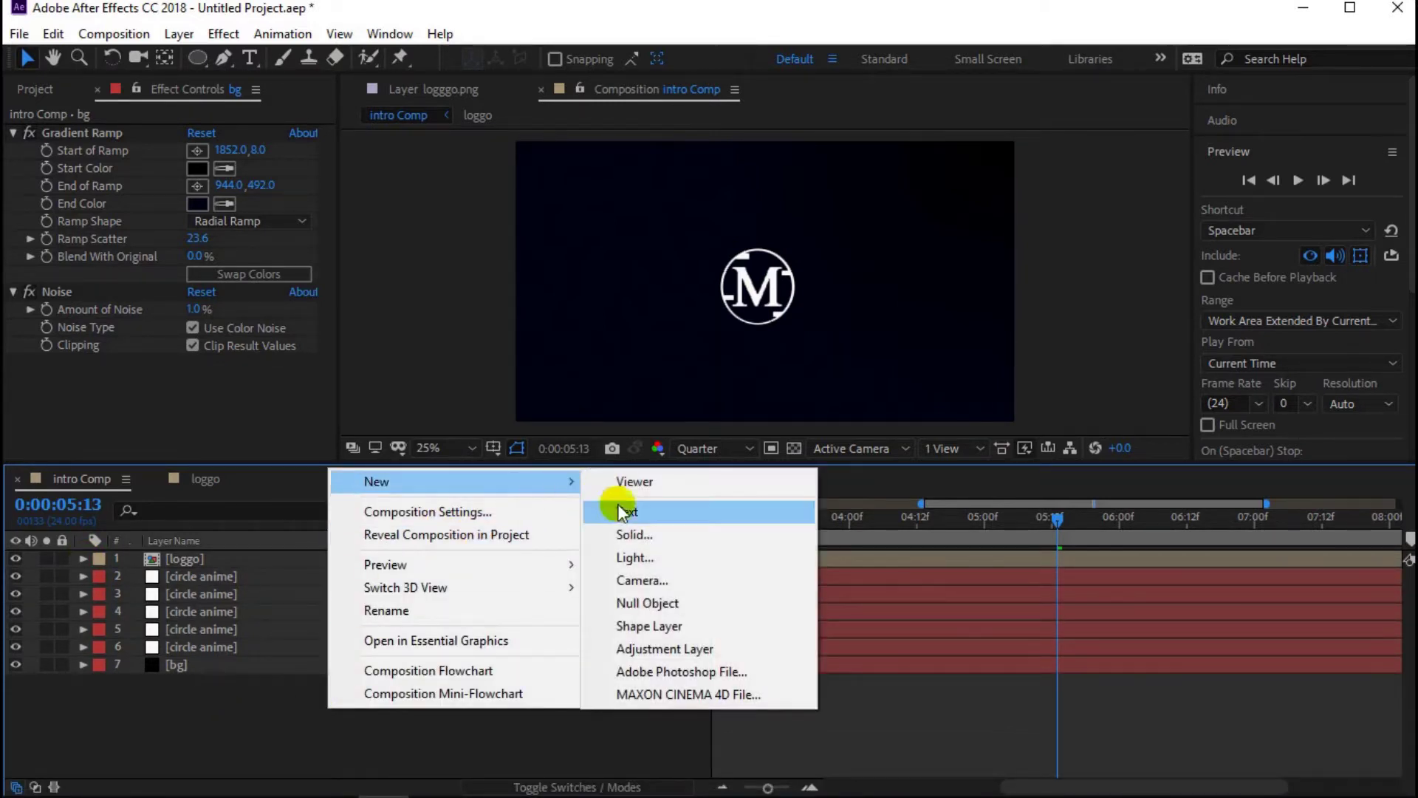
pyautogui.click(649, 528)
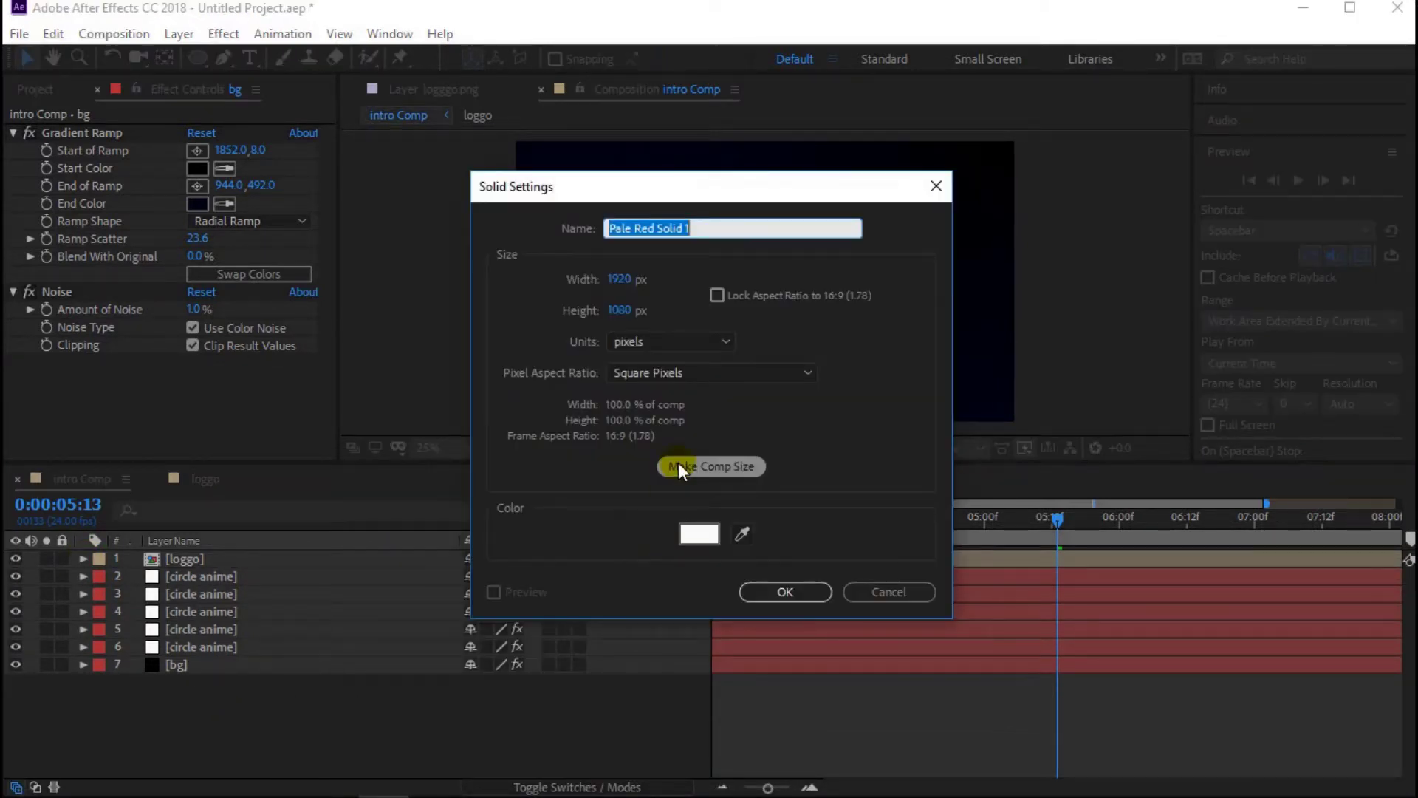
pyautogui.write('p')
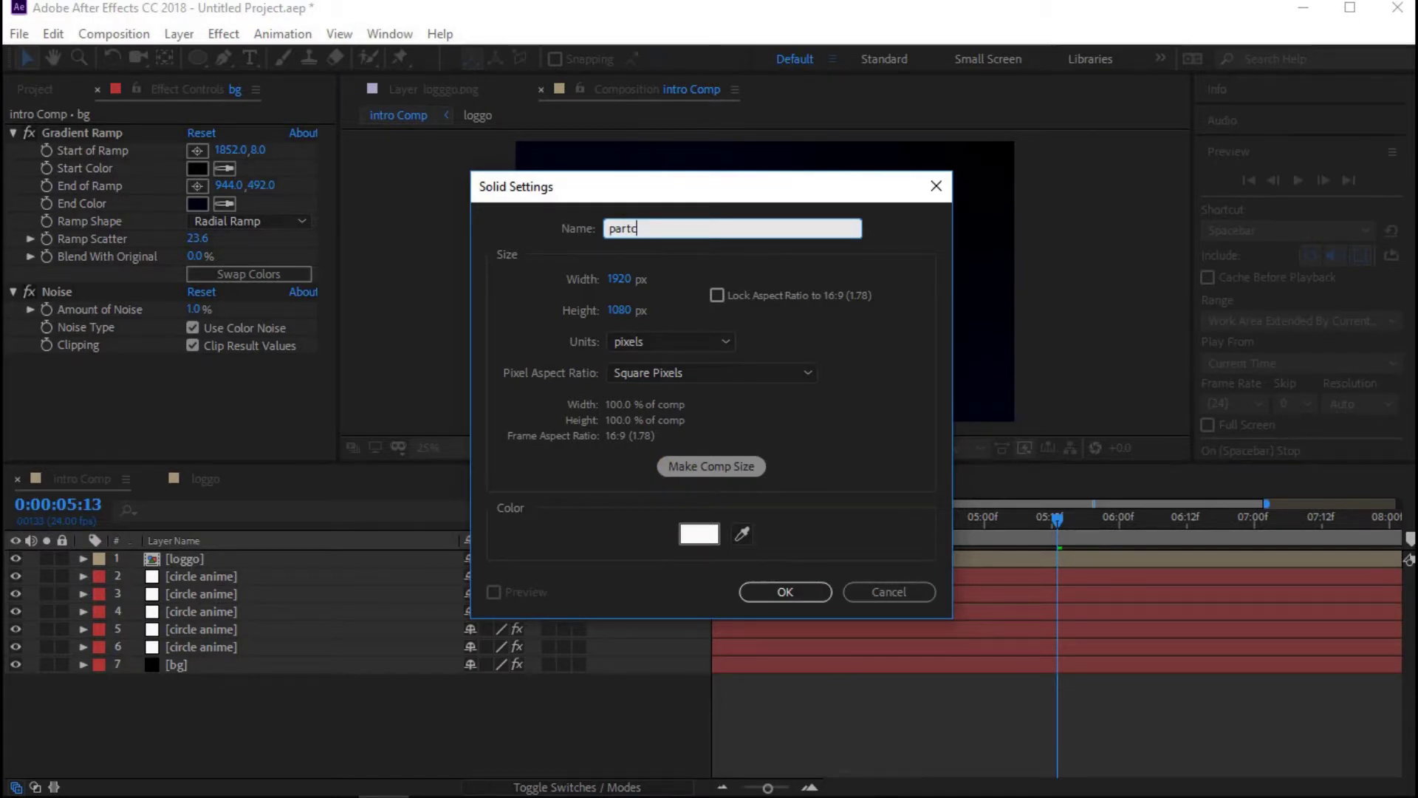
pyautogui.write('artic')
pyautogui.click(815, 597)
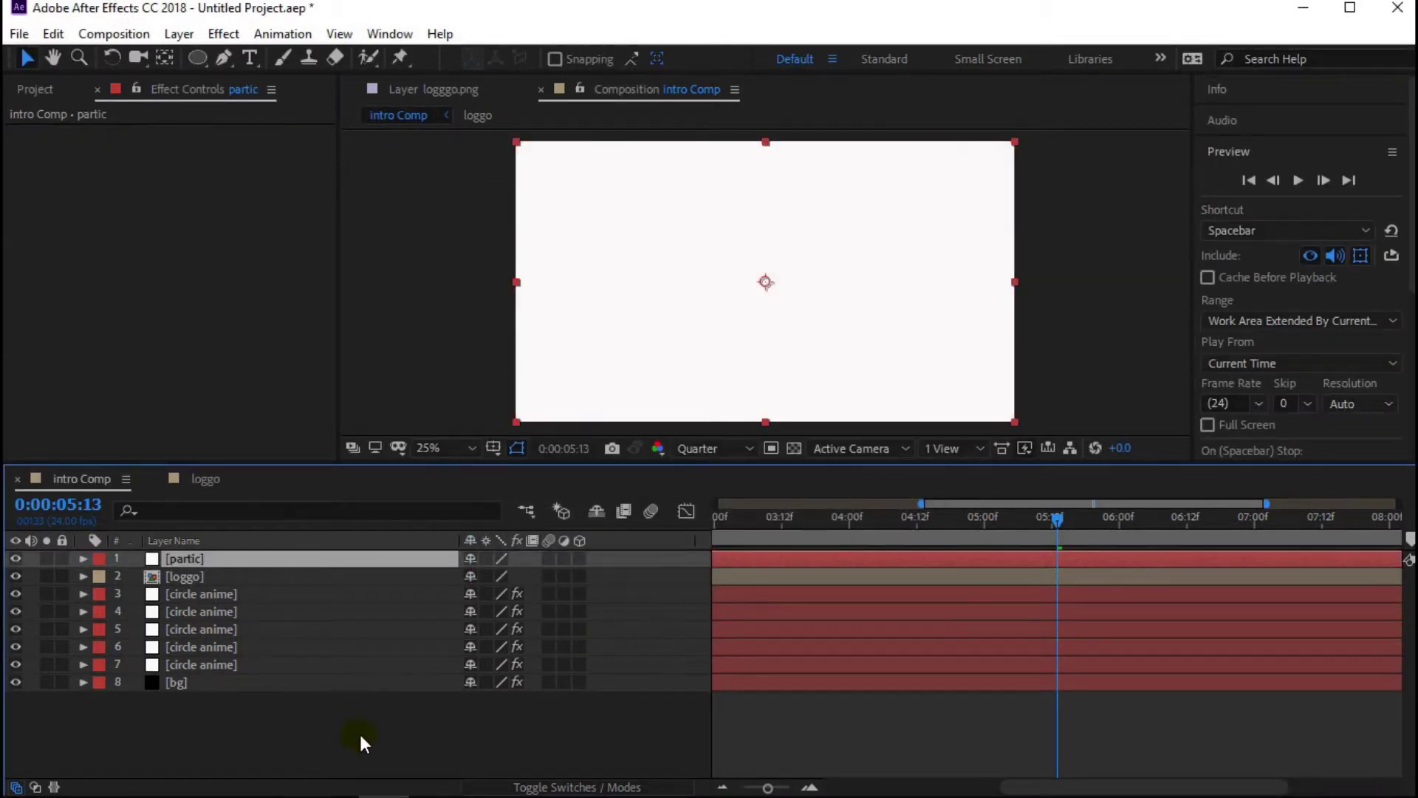
# - Find the CC Ball Action effect by searching for "cc ball" and apply it to the partic layer
pyautogui.click(348, 715)
pyautogui.click(374, 682)
pyautogui.click(1299, 153)
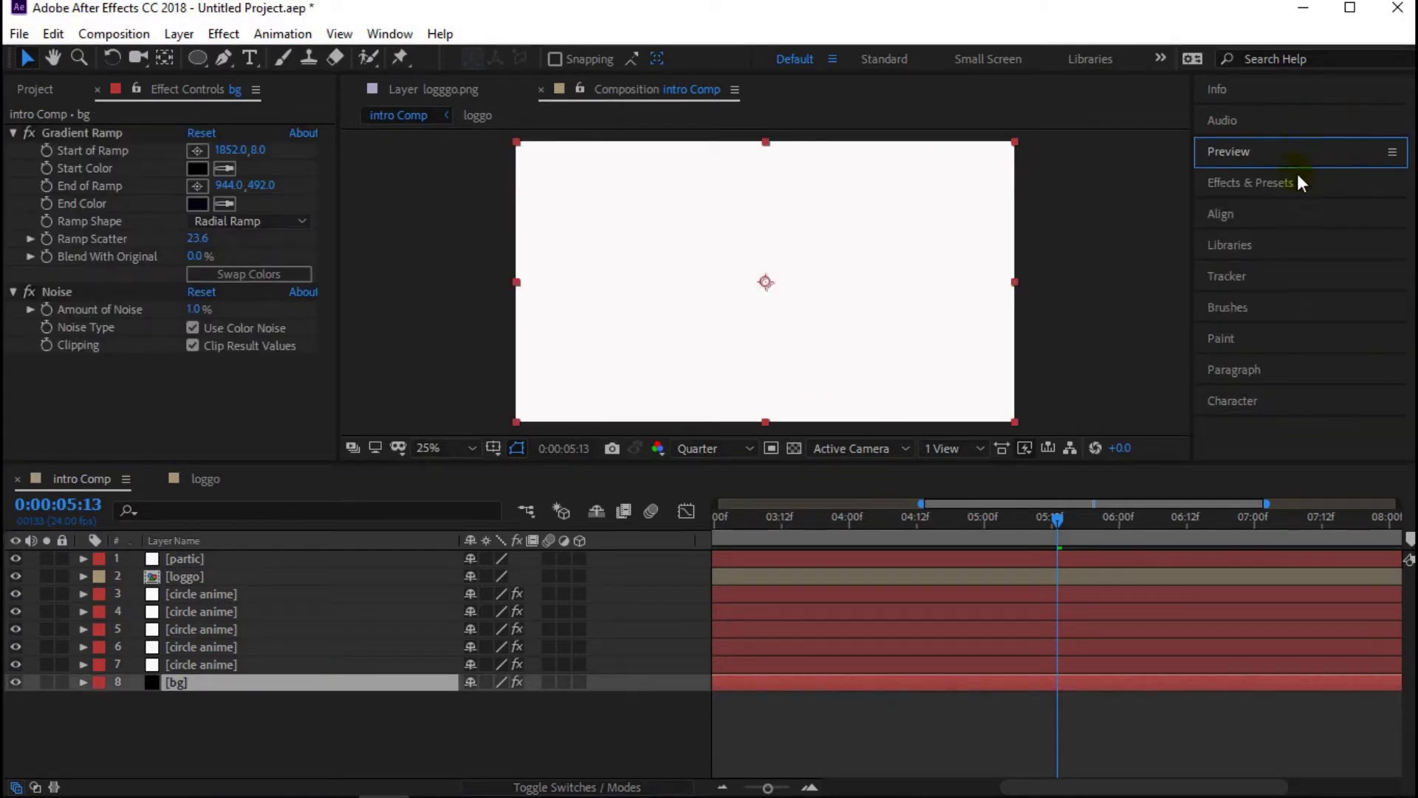
pyautogui.click(1294, 182)
pyautogui.click(1286, 211)
pyautogui.press('BackSpace')
pyautogui.press('BackSpace')
pyautogui.press('BackSpace')
pyautogui.press('BackSpace')
pyautogui.press('BackSpace')
pyautogui.write('cc ball')
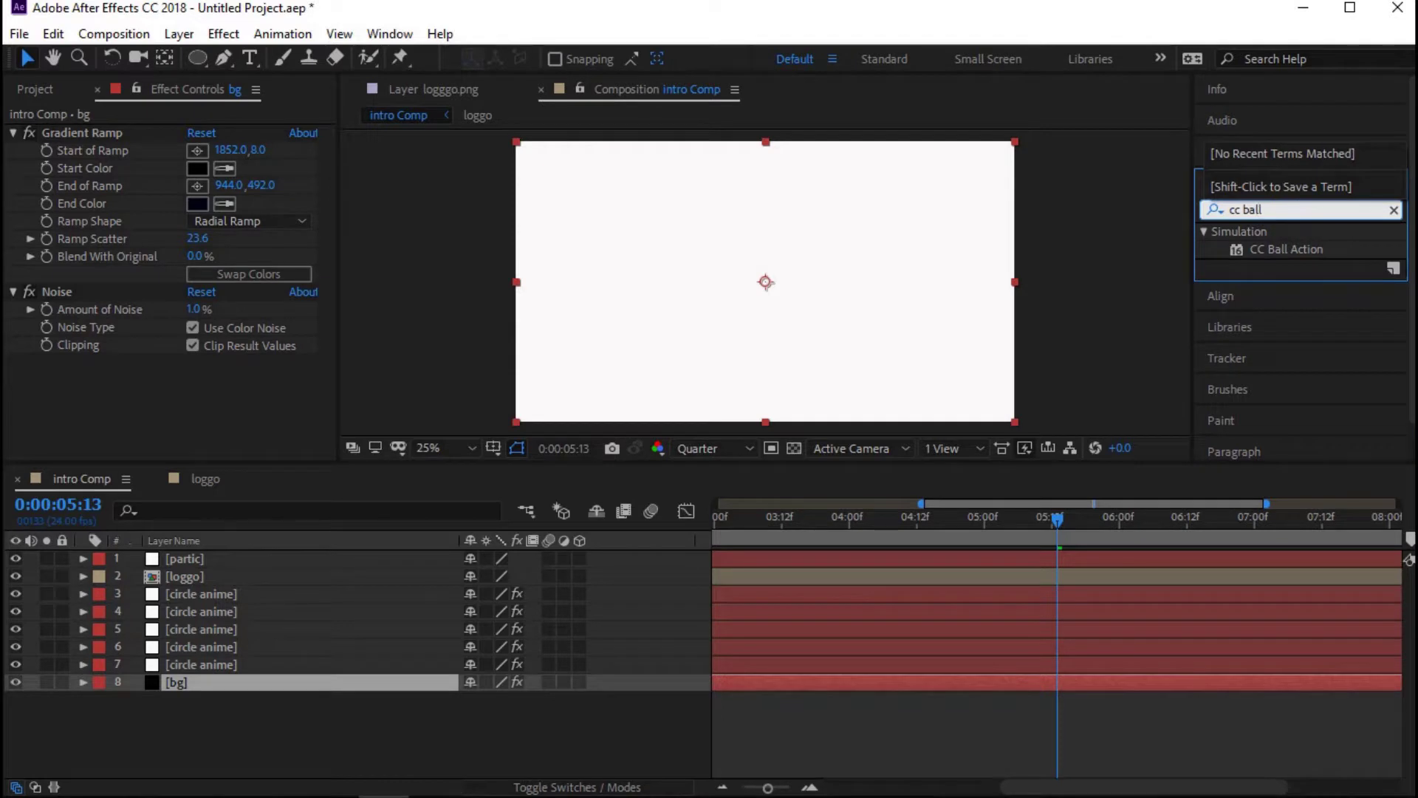
pyautogui.click(1266, 251)
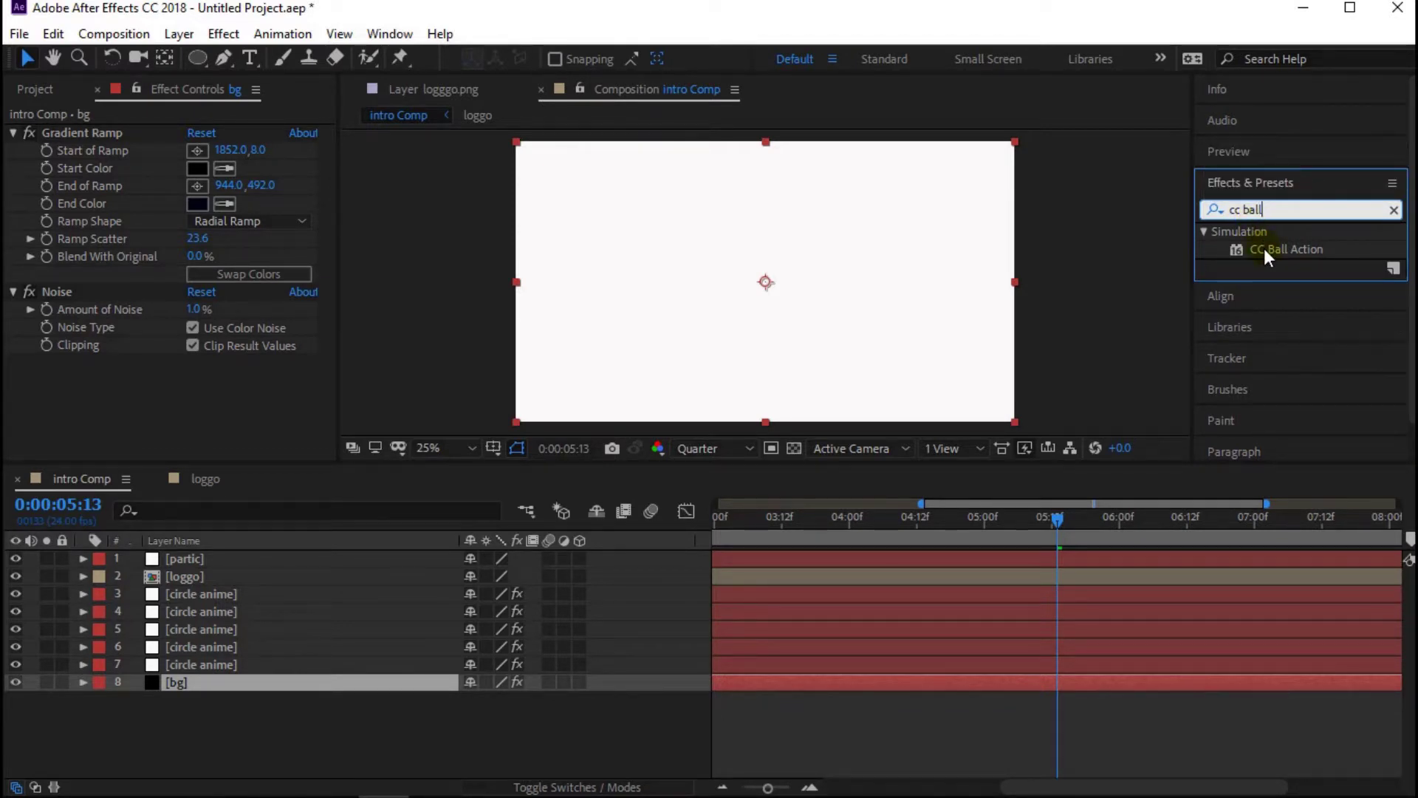
pyautogui.click(316, 560)
pyautogui.doubleClick(1309, 251)
pyautogui.click(252, 733)
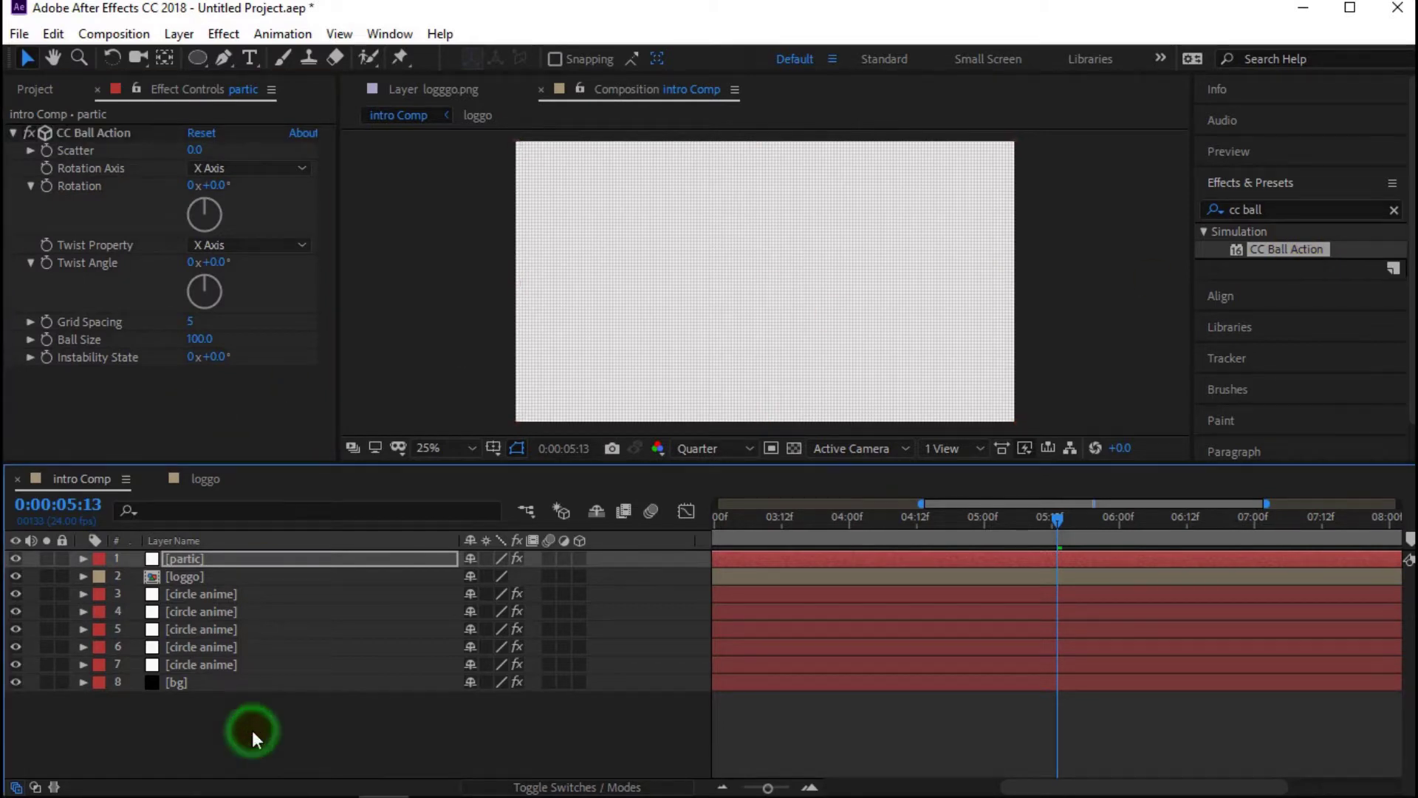
# - Set CC Ball Action's Scatter on the partic layer to 1024
pyautogui.click(346, 558)
pyautogui.click(193, 149)
pyautogui.write('1024')
pyautogui.press('Return')
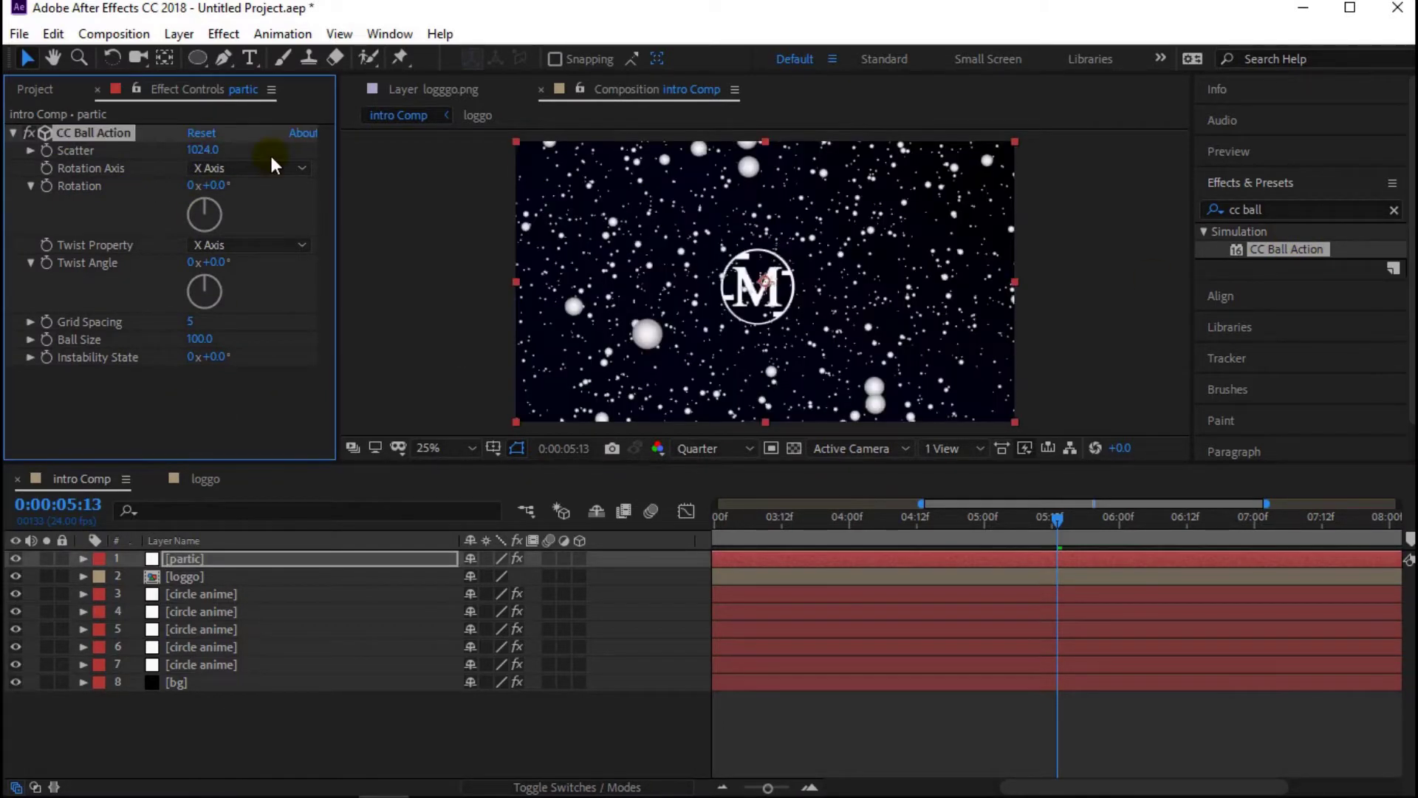
# - Set CC Ball Action's Grid Spacing to 1 and Ball Size to 19 on the partic layer
pyautogui.click(281, 563)
pyautogui.click(190, 321)
pyautogui.write('1')
pyautogui.click(204, 339)
pyautogui.write('19')
pyautogui.press('Return')
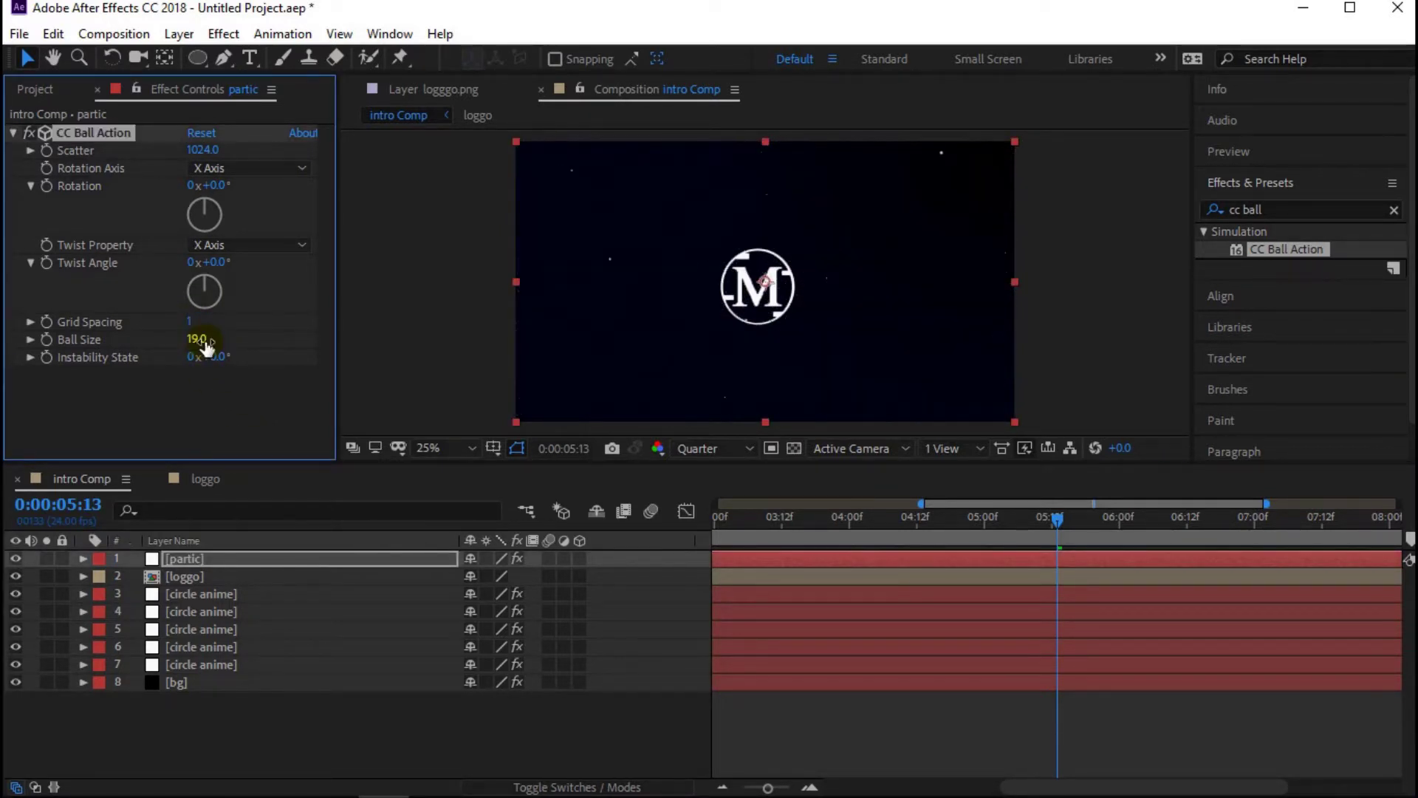
pyautogui.click(318, 741)
# - Add the expression time*1 to CC Ball Action's Instability State on partic, then collapse the layer
pyautogui.click(300, 563)
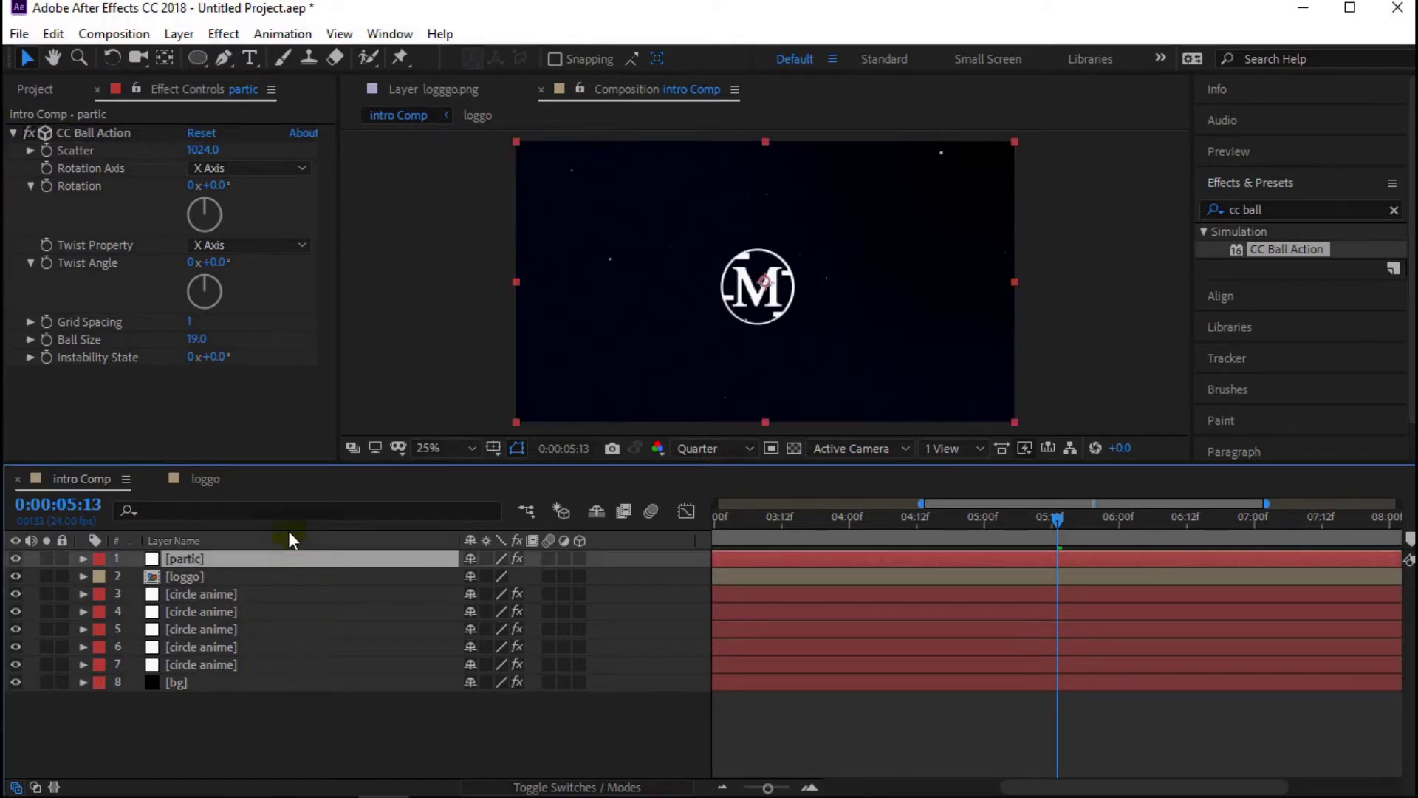
pyautogui.keyDown('alt'); pyautogui.click(46, 357); pyautogui.keyUp('alt')
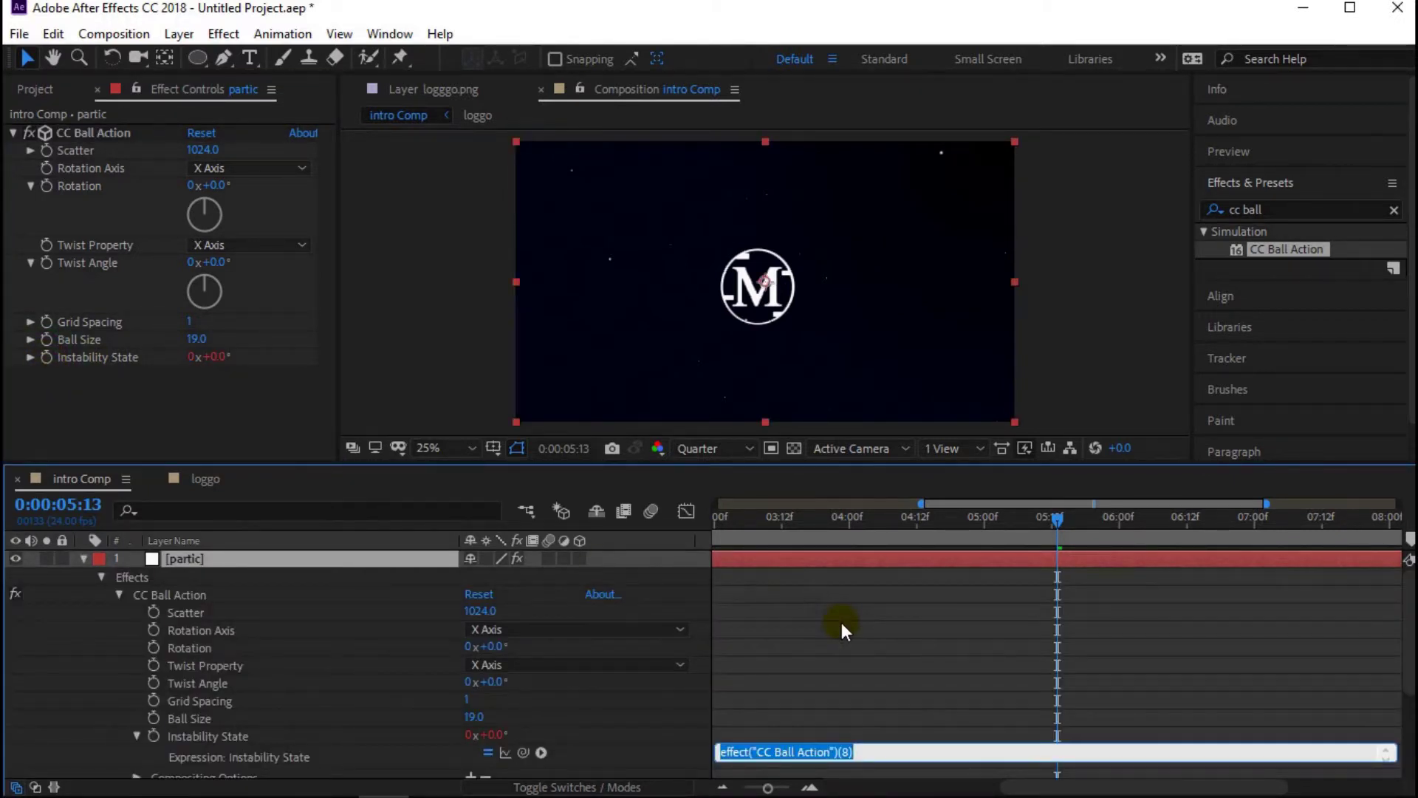
pyautogui.write('time')
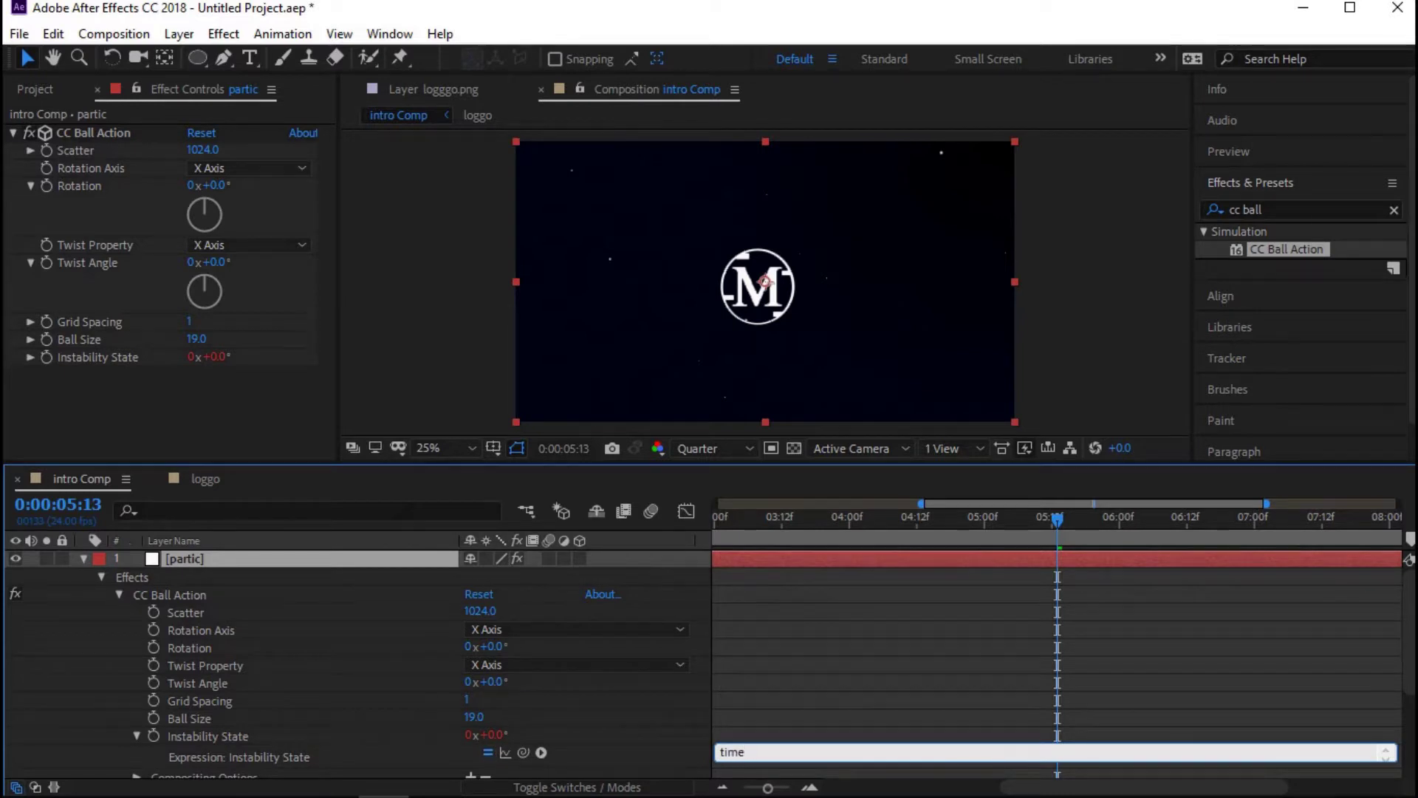
pyautogui.write('*1')
pyautogui.click(251, 429)
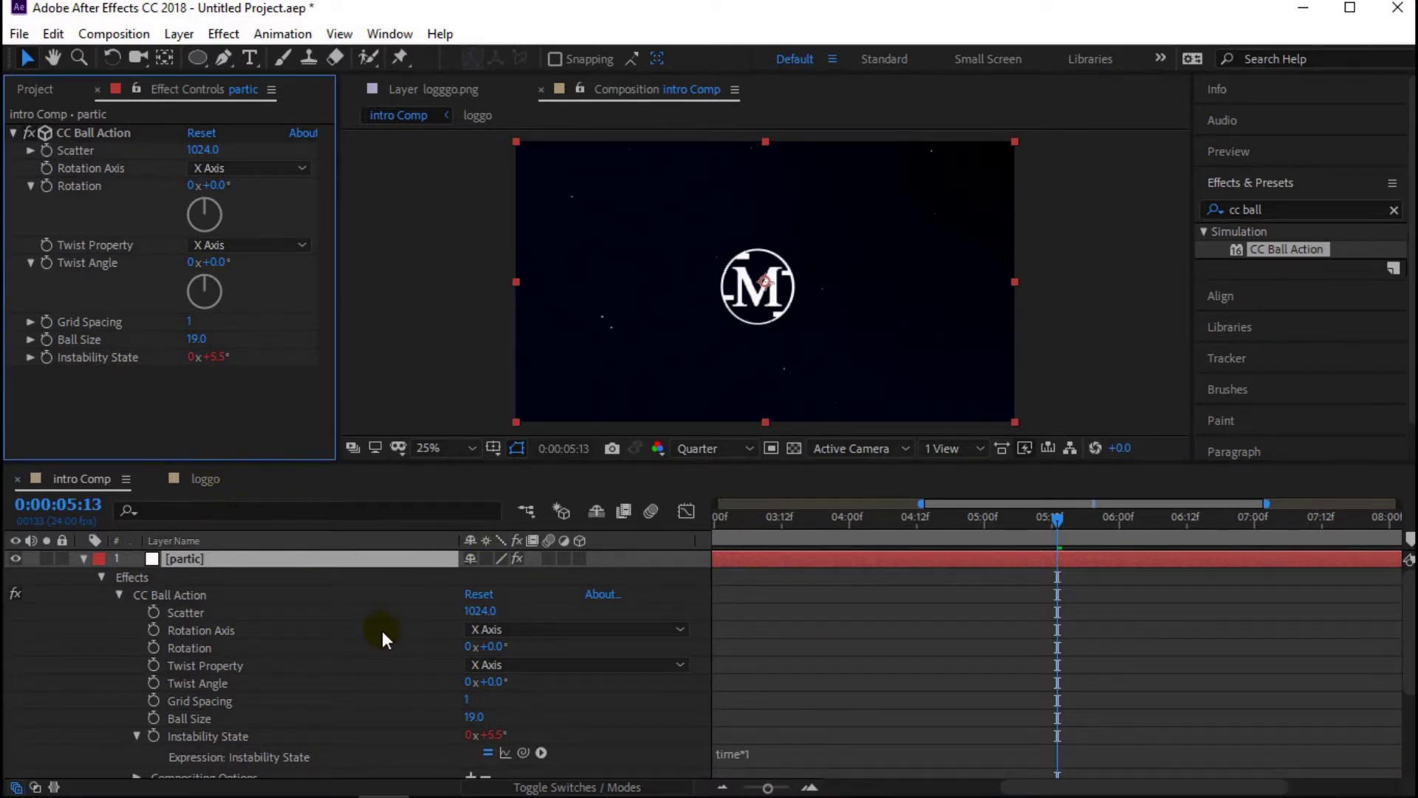
pyautogui.click(84, 559)
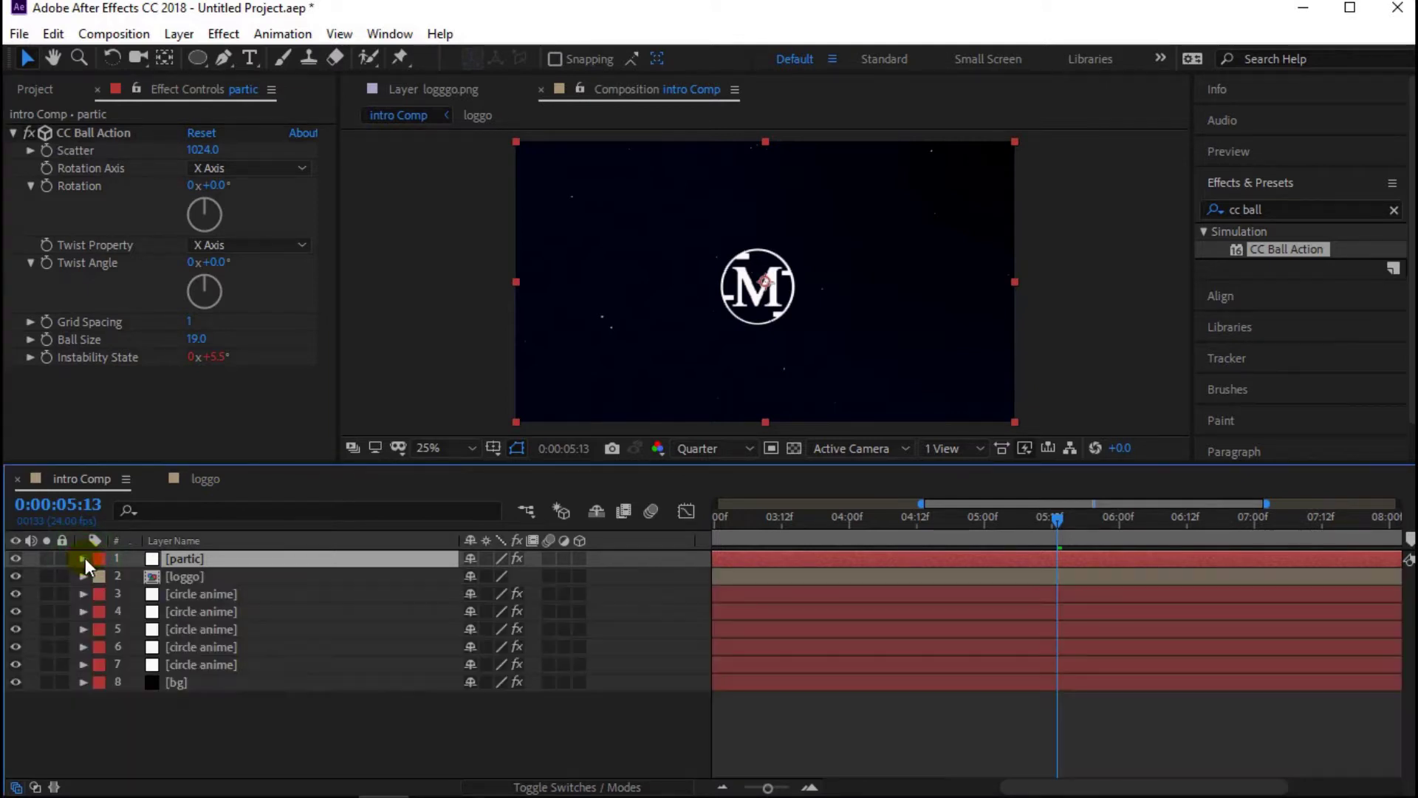
pyautogui.click(258, 761)
# - Preview the whole intro Comp from 0:00:00:00 to check the floating particles
pyautogui.click(1240, 153)
pyautogui.moveTo(1061, 520); pyautogui.dragTo(564, 541)
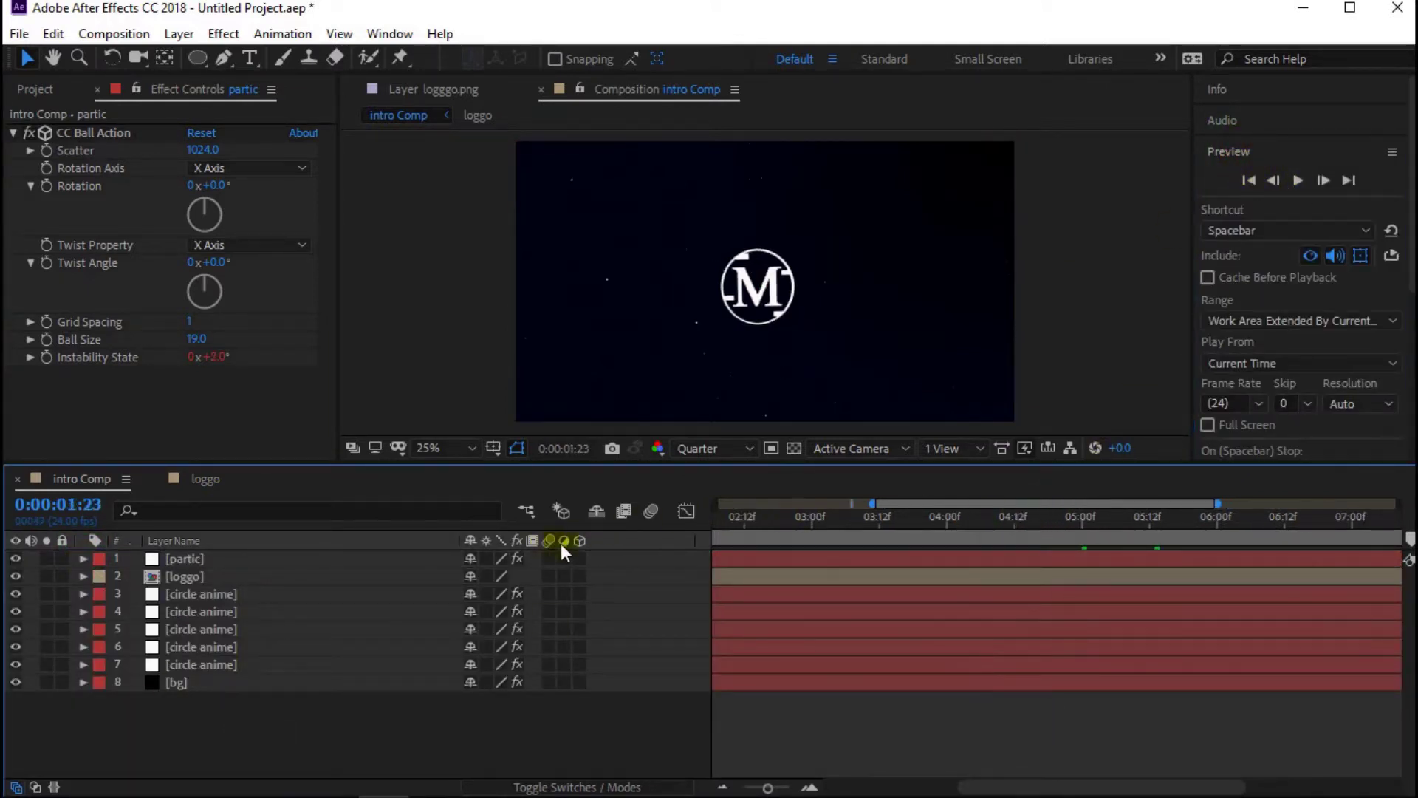
pyautogui.click(722, 787)
pyautogui.moveTo(866, 532); pyautogui.dragTo(702, 526)
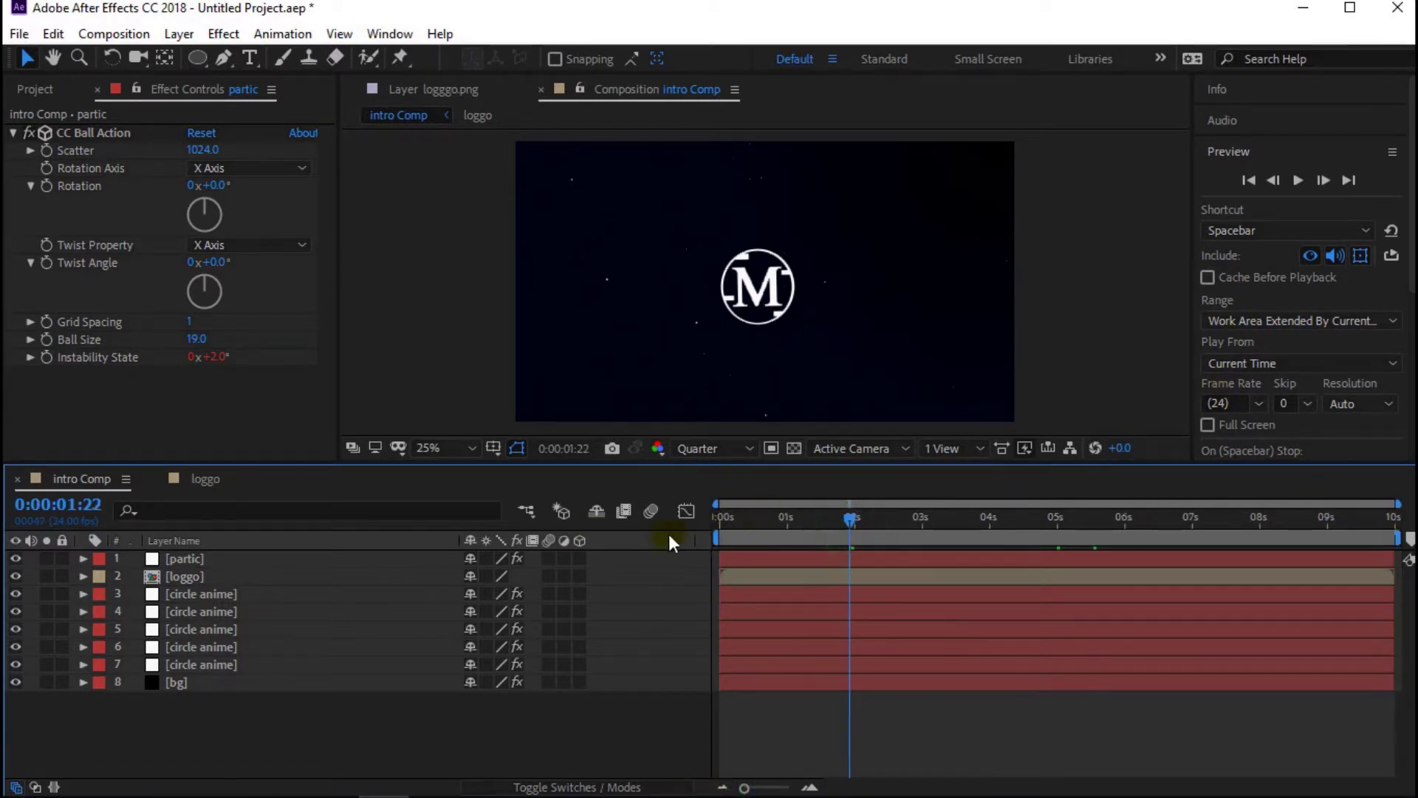
pyautogui.click(1298, 179)
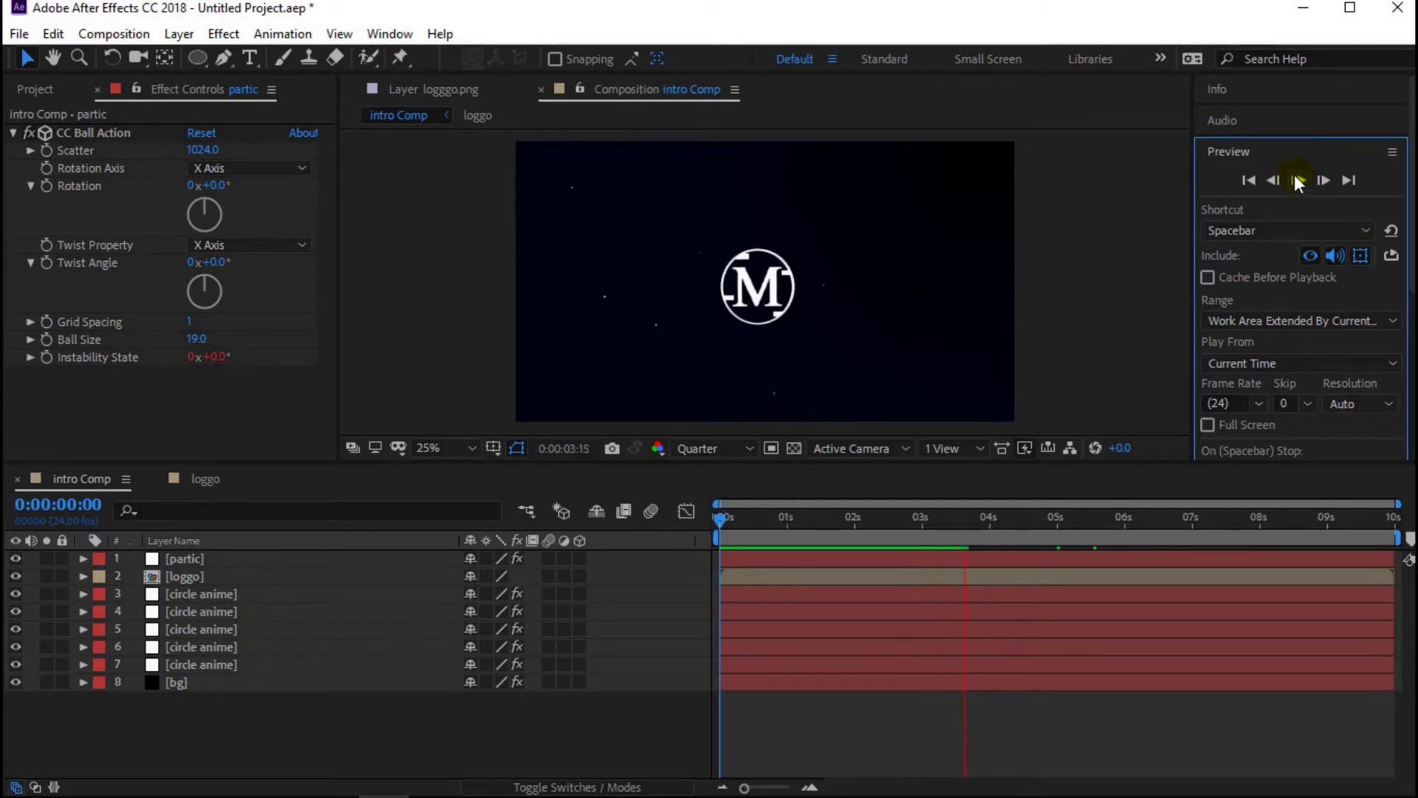
pyautogui.click(1294, 177)
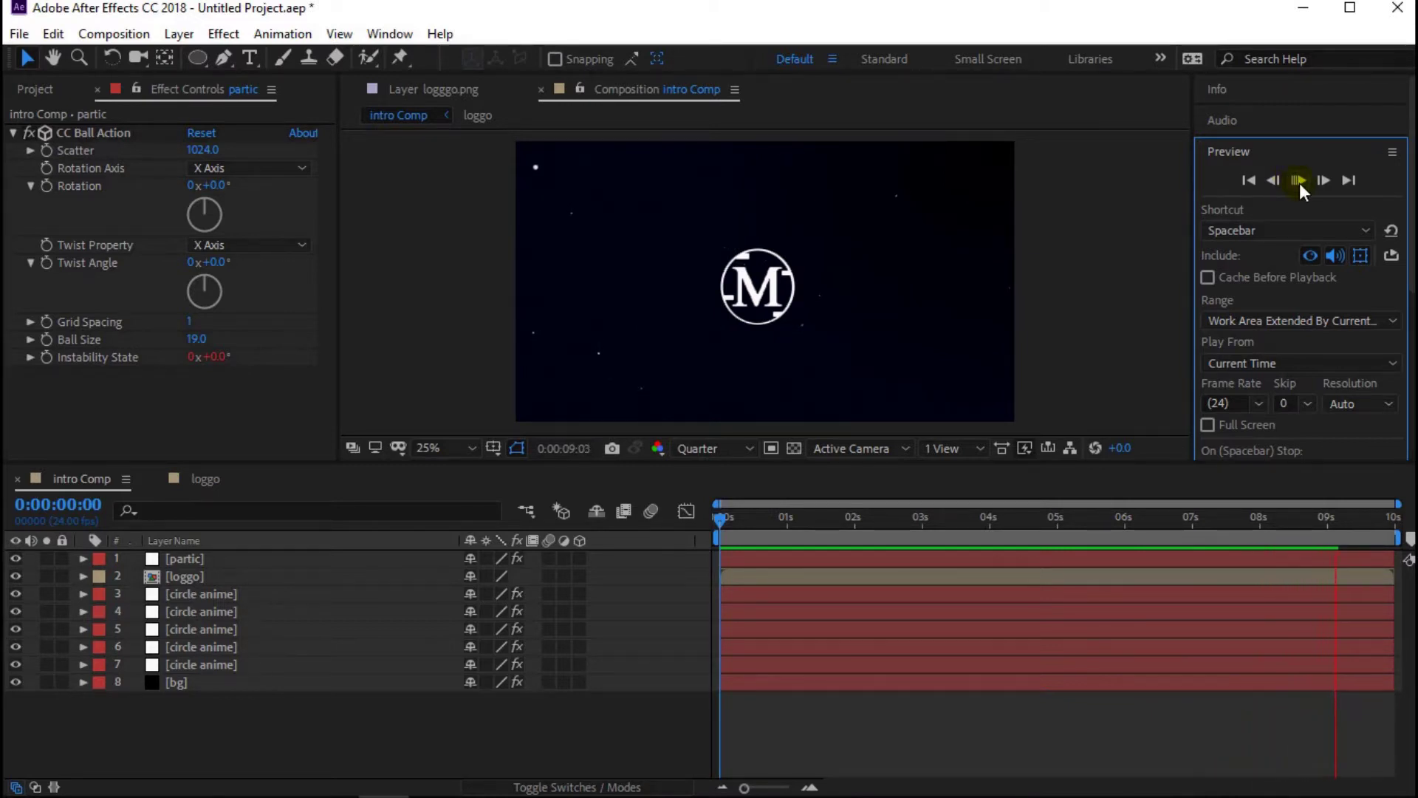
pyautogui.click(1299, 180)
pyautogui.click(1299, 180)
# - Move the loggo layer above the partic layer in the layer stack
pyautogui.moveTo(222, 578); pyautogui.dragTo(228, 555)
pyautogui.click(809, 787)
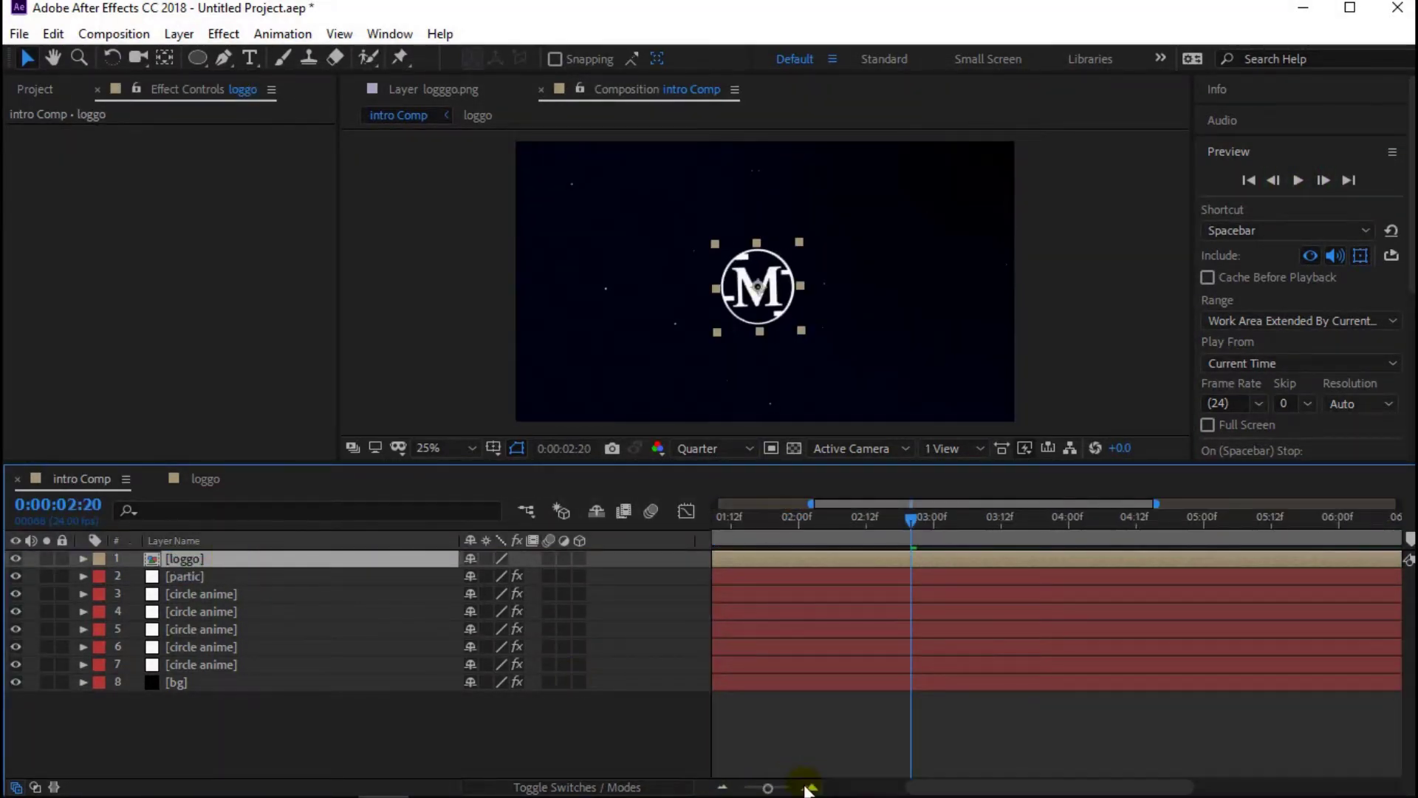
pyautogui.click(809, 787)
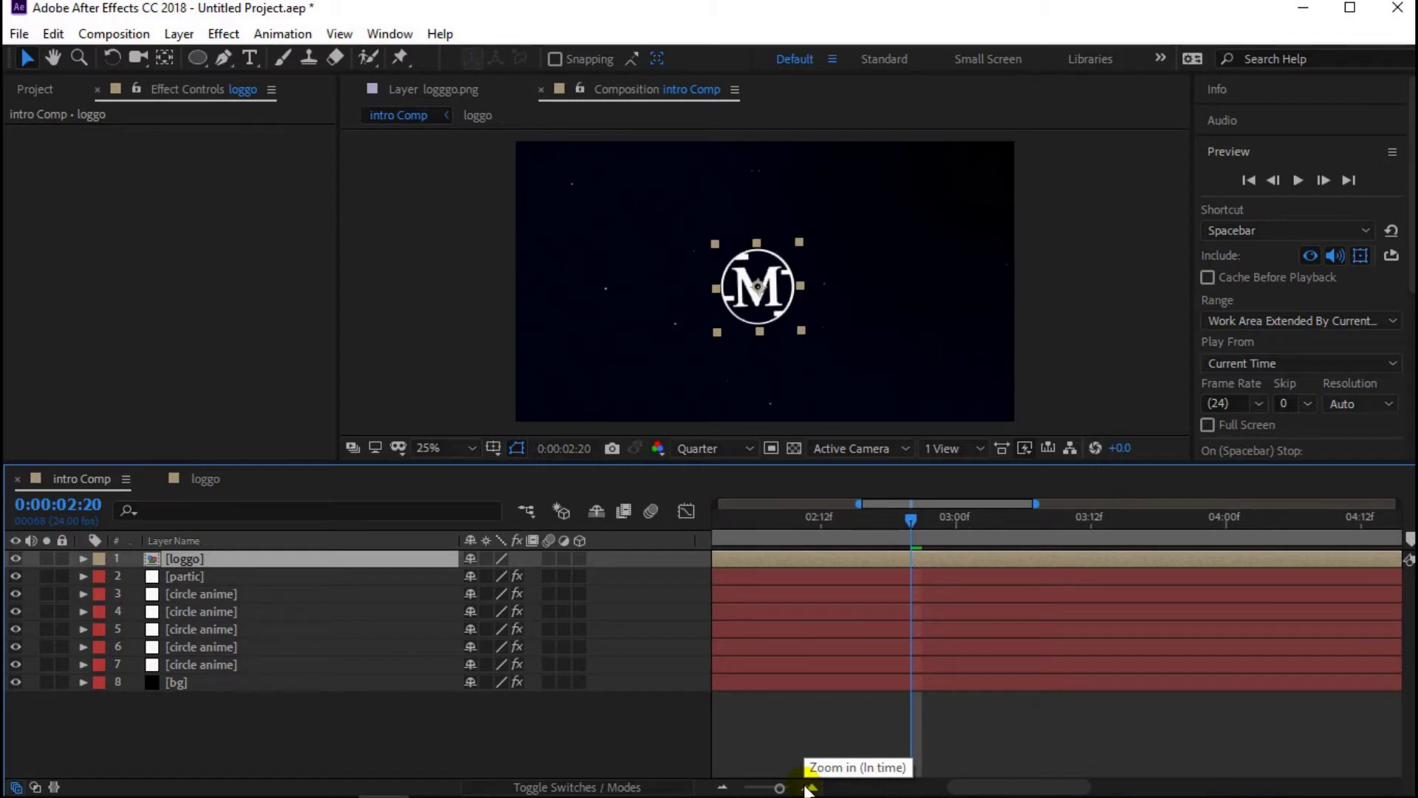
pyautogui.click(600, 727)
# - Make the loggo layer 3D and add an Orientation keyframe to it at 0:00:04:00
pyautogui.moveTo(908, 526); pyautogui.dragTo(1227, 526)
pyautogui.click(1208, 570)
pyautogui.click(580, 560)
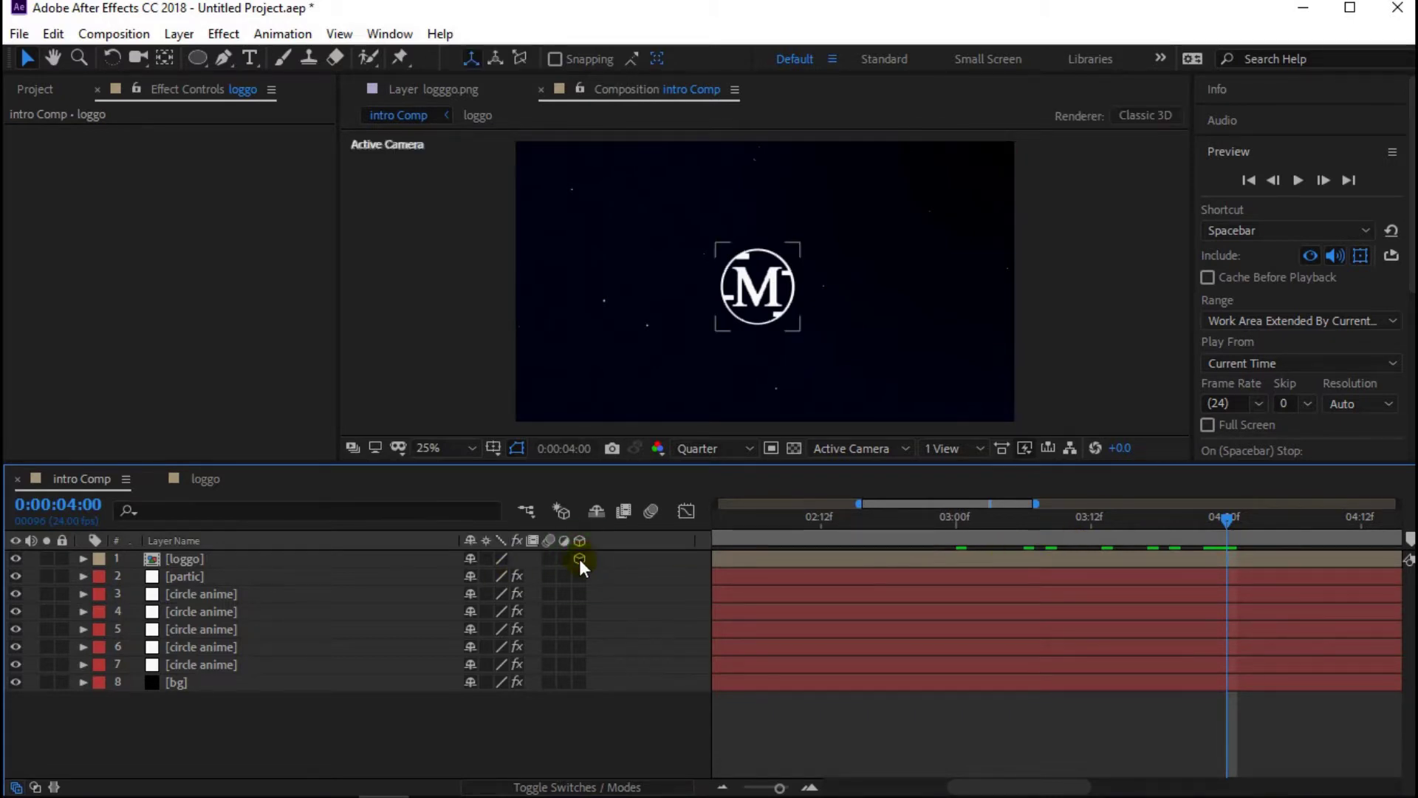
pyautogui.click(83, 559)
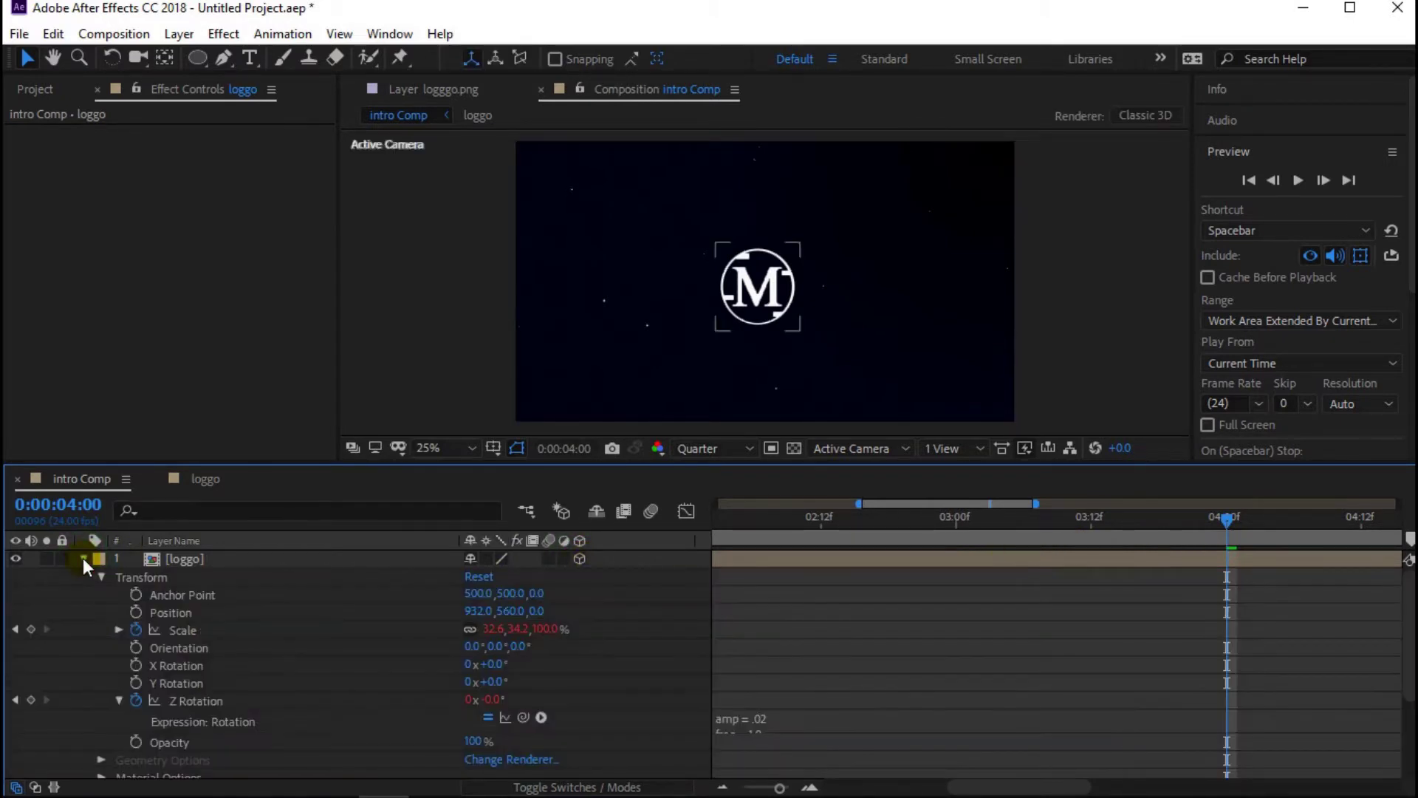
pyautogui.click(136, 645)
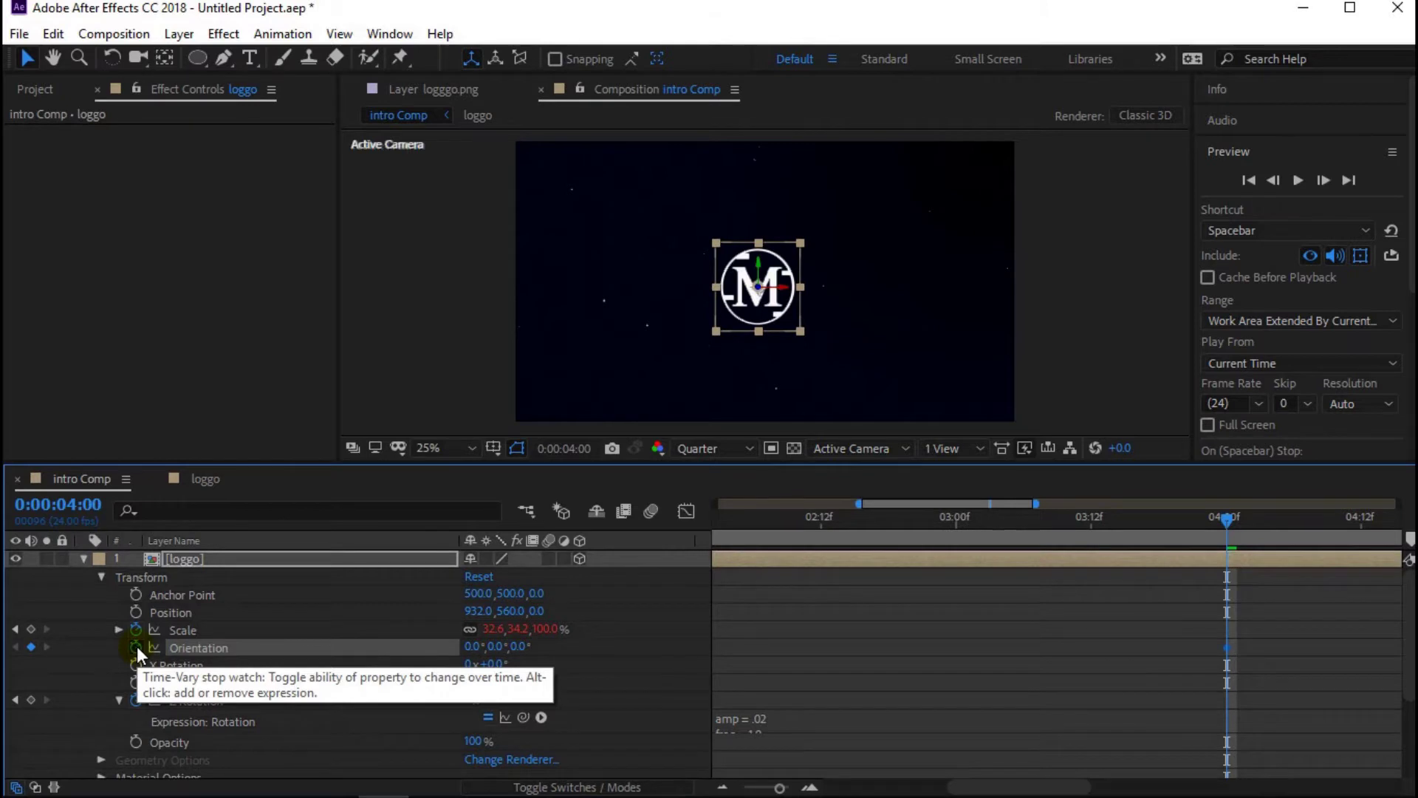
# - Nudge the loggo layer down and rotate it edge-on at 0:00:04:12 to an Orientation of 180°, 272°, 180°
pyautogui.click(344, 613)
pyautogui.moveTo(1225, 518); pyautogui.dragTo(1358, 531)
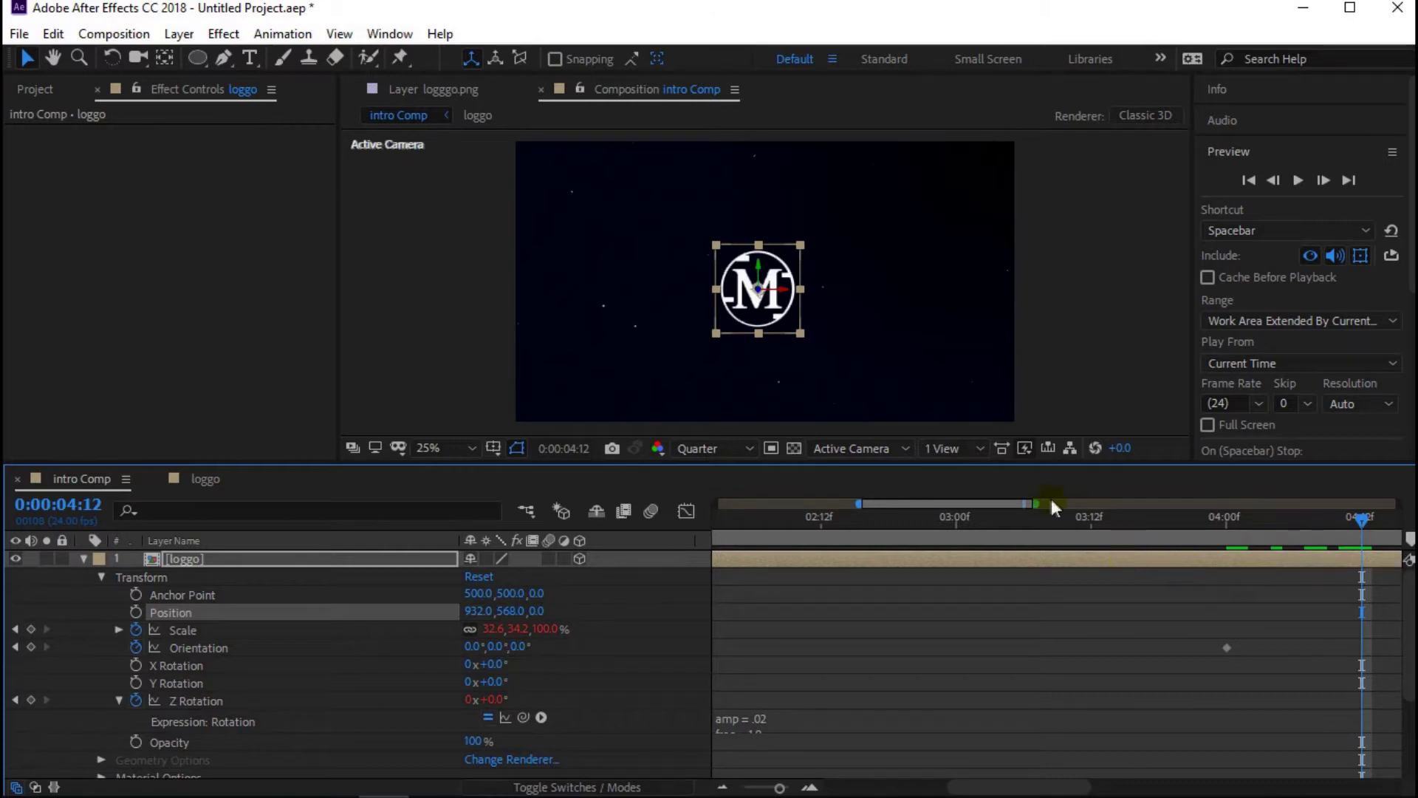
pyautogui.press('Down')
pyautogui.press('Down')
pyautogui.click(112, 57)
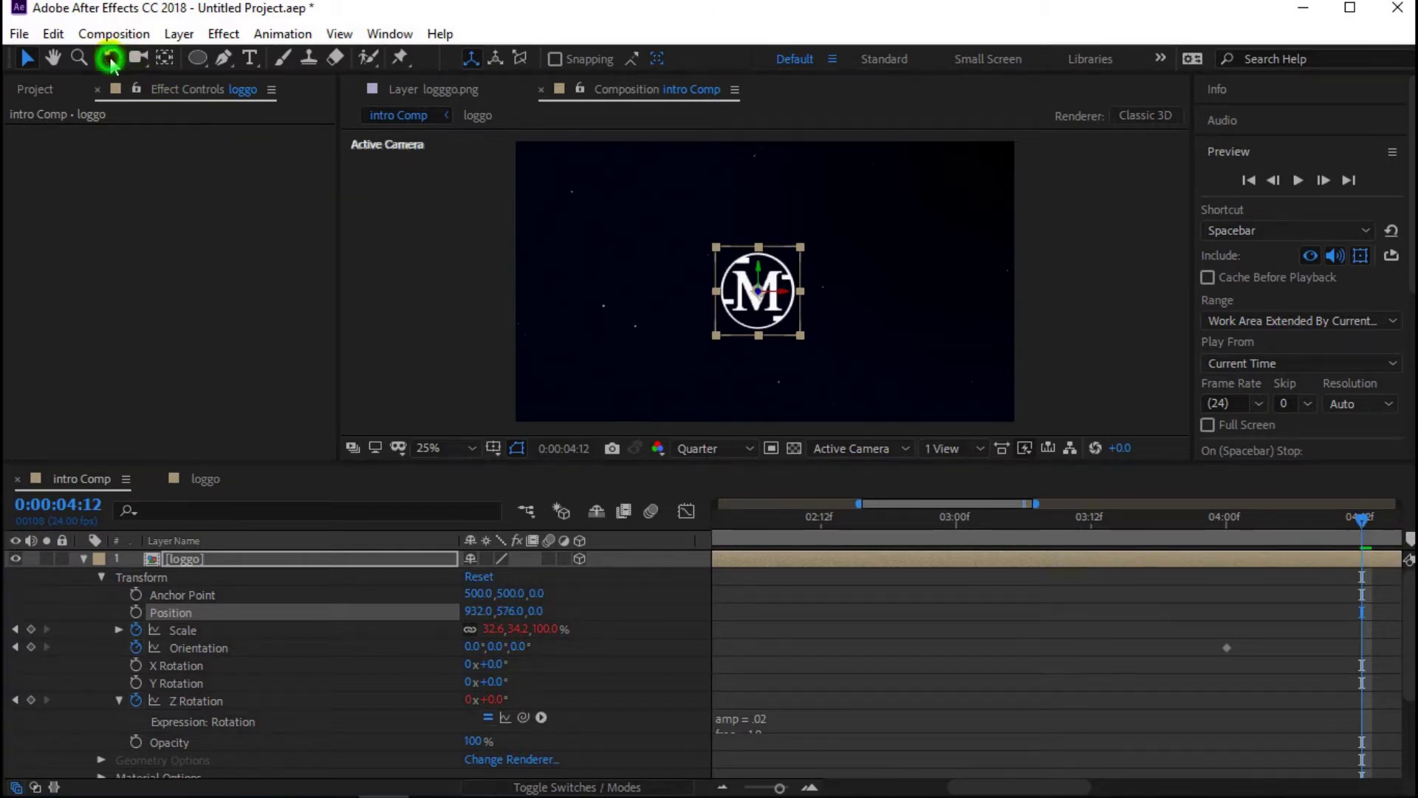
pyautogui.moveTo(772, 290); pyautogui.dragTo(784, 287)
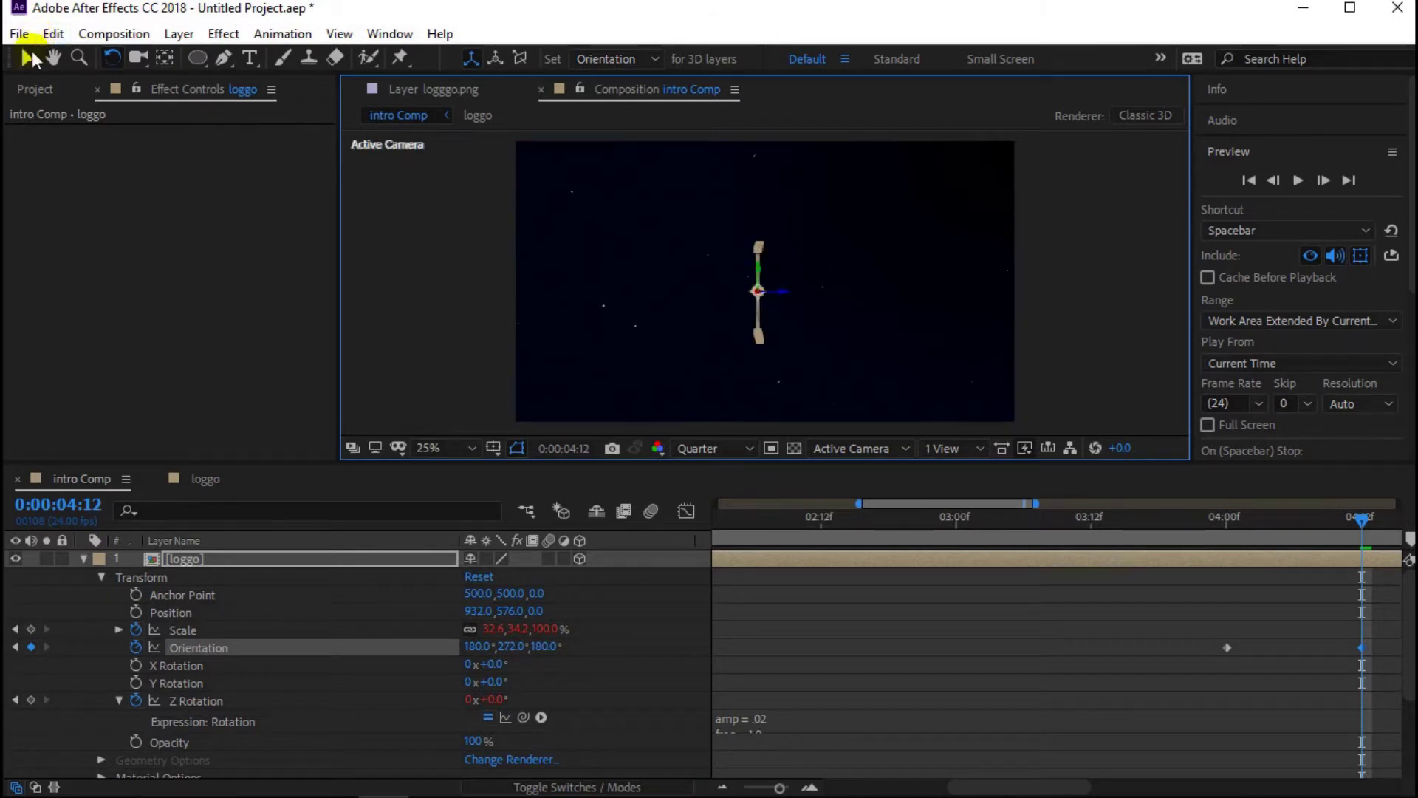
pyautogui.click(27, 57)
pyautogui.press('Down')
# - At 0:00:04:00, add a two-line text layer with the channel name above "simple think"
pyautogui.press('j')
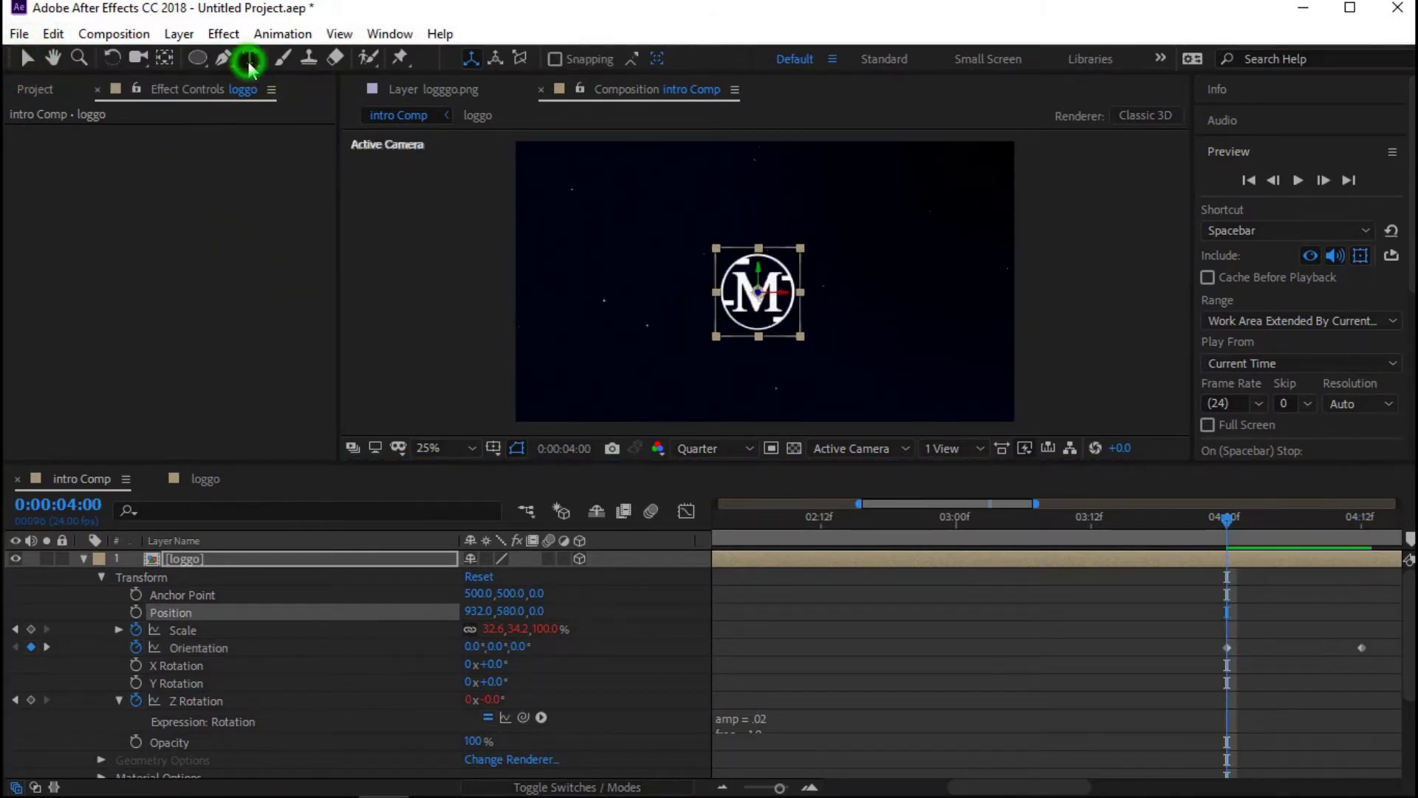
pyautogui.click(249, 58)
pyautogui.click(629, 214)
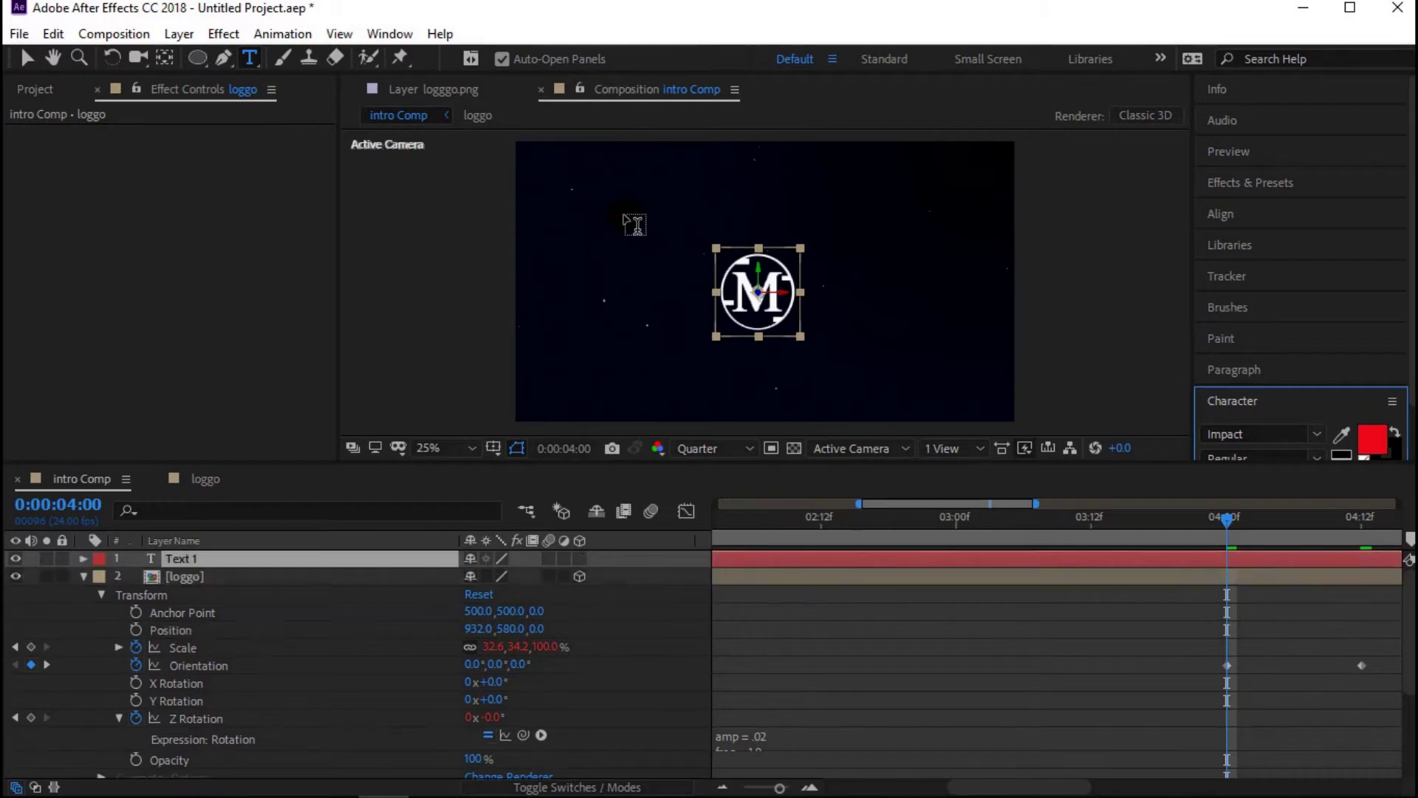
pyautogui.write('m')
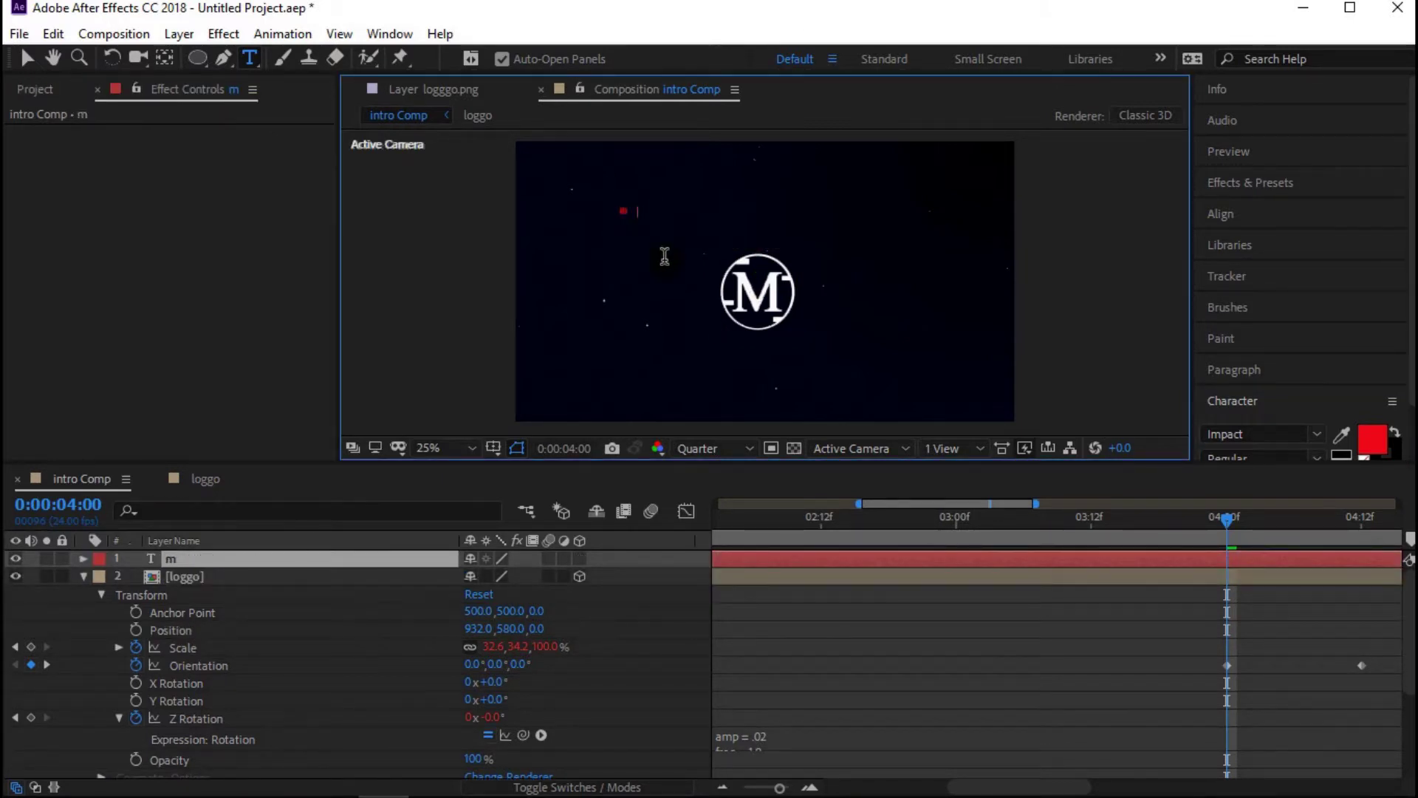
pyautogui.write('ulyadi87')
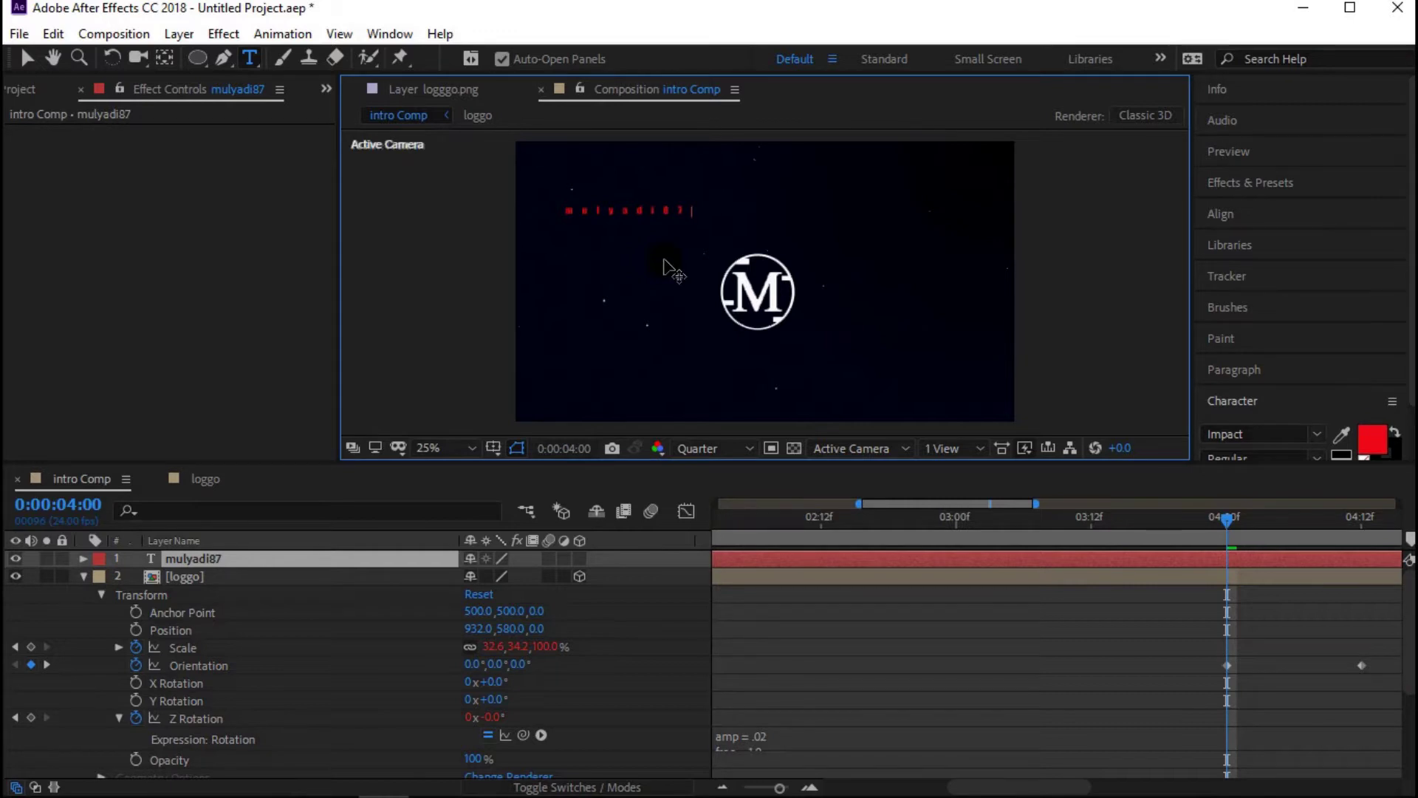
pyautogui.press('KP_Enter')
pyautogui.write('simple think')
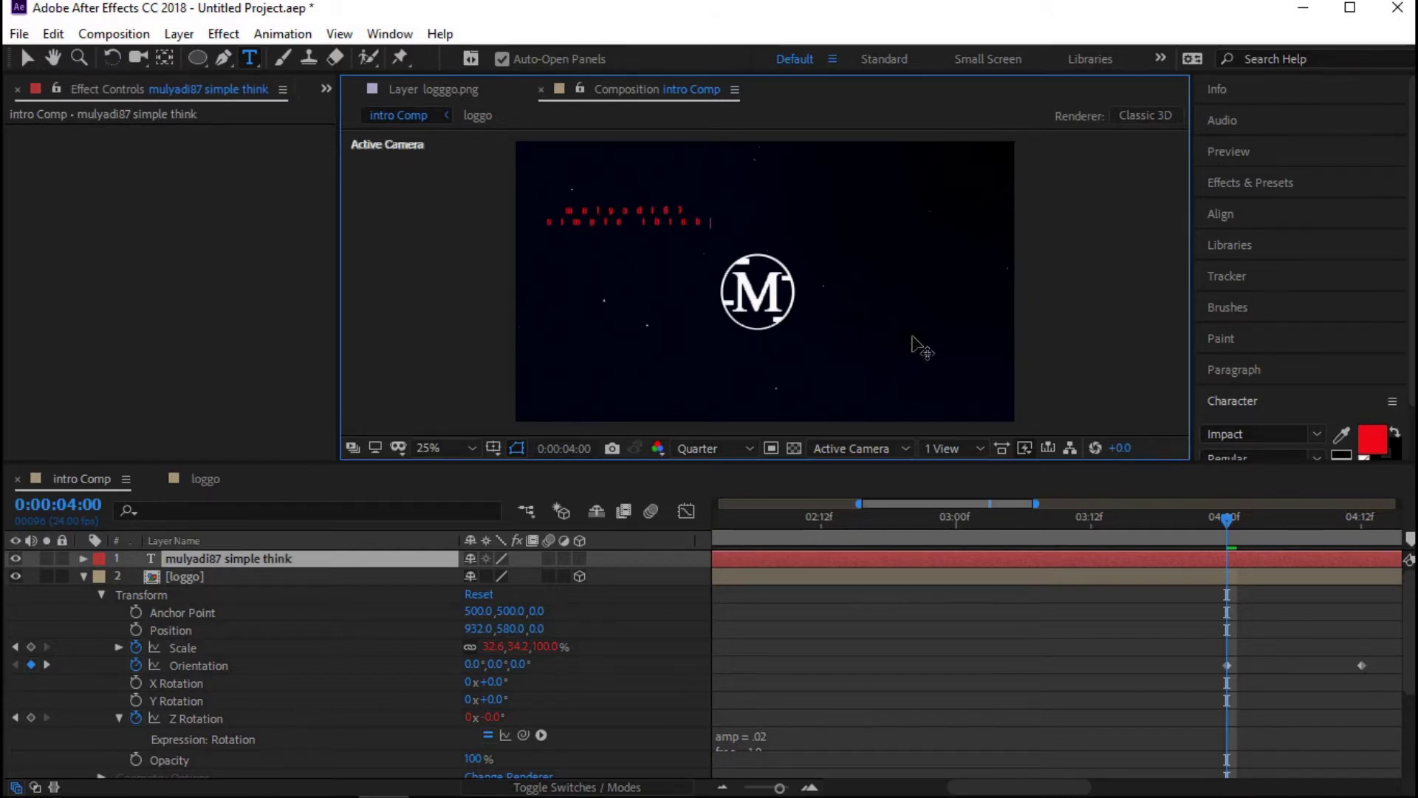
# - Set the channel-name line's tracking to 15 and its font size to 118 px
pyautogui.scroll(-2, 1308, 405)
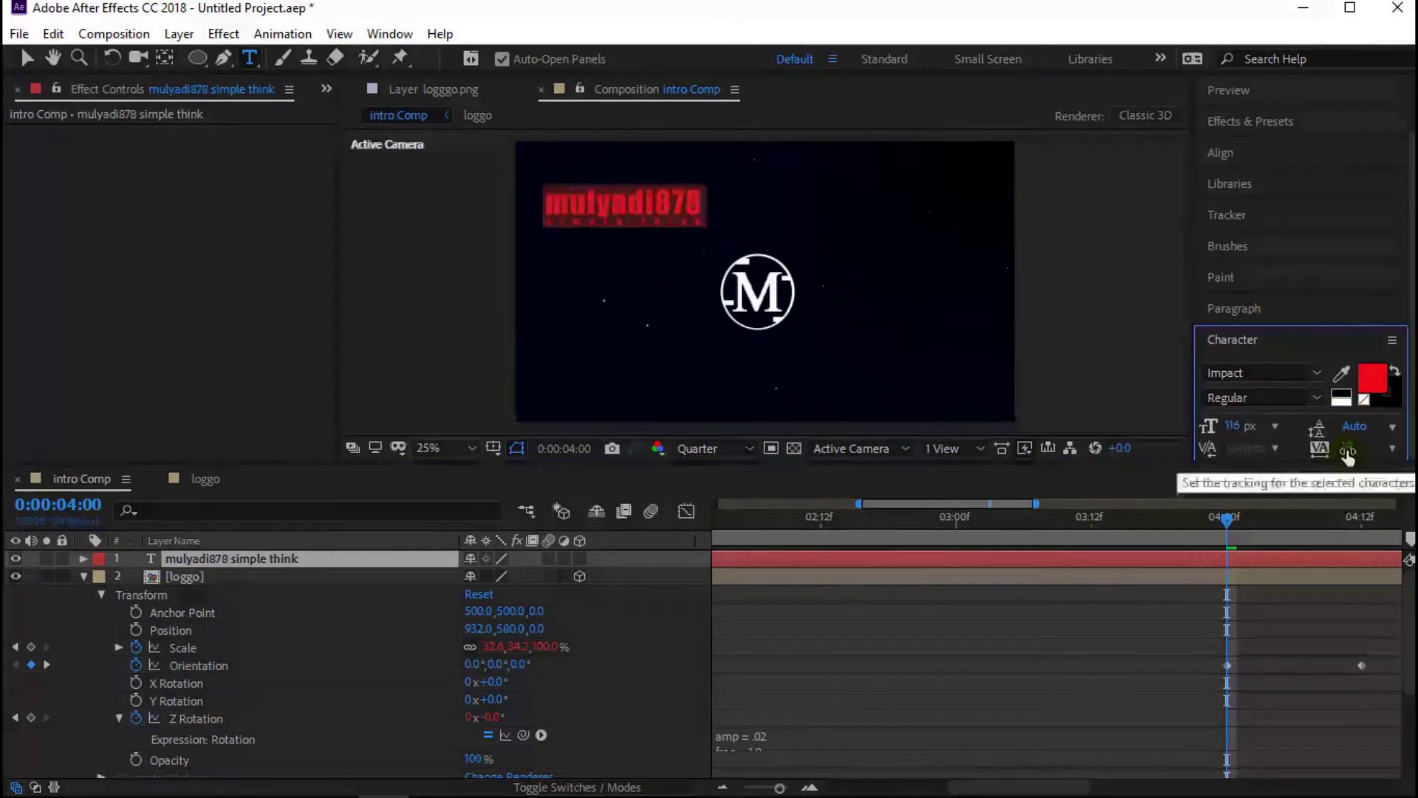
pyautogui.moveTo(1349, 449)
pyautogui.mouseDown()
pyautogui.moveTo(1305, 452)
pyautogui.moveTo(1339, 448)
pyautogui.mouseUp()
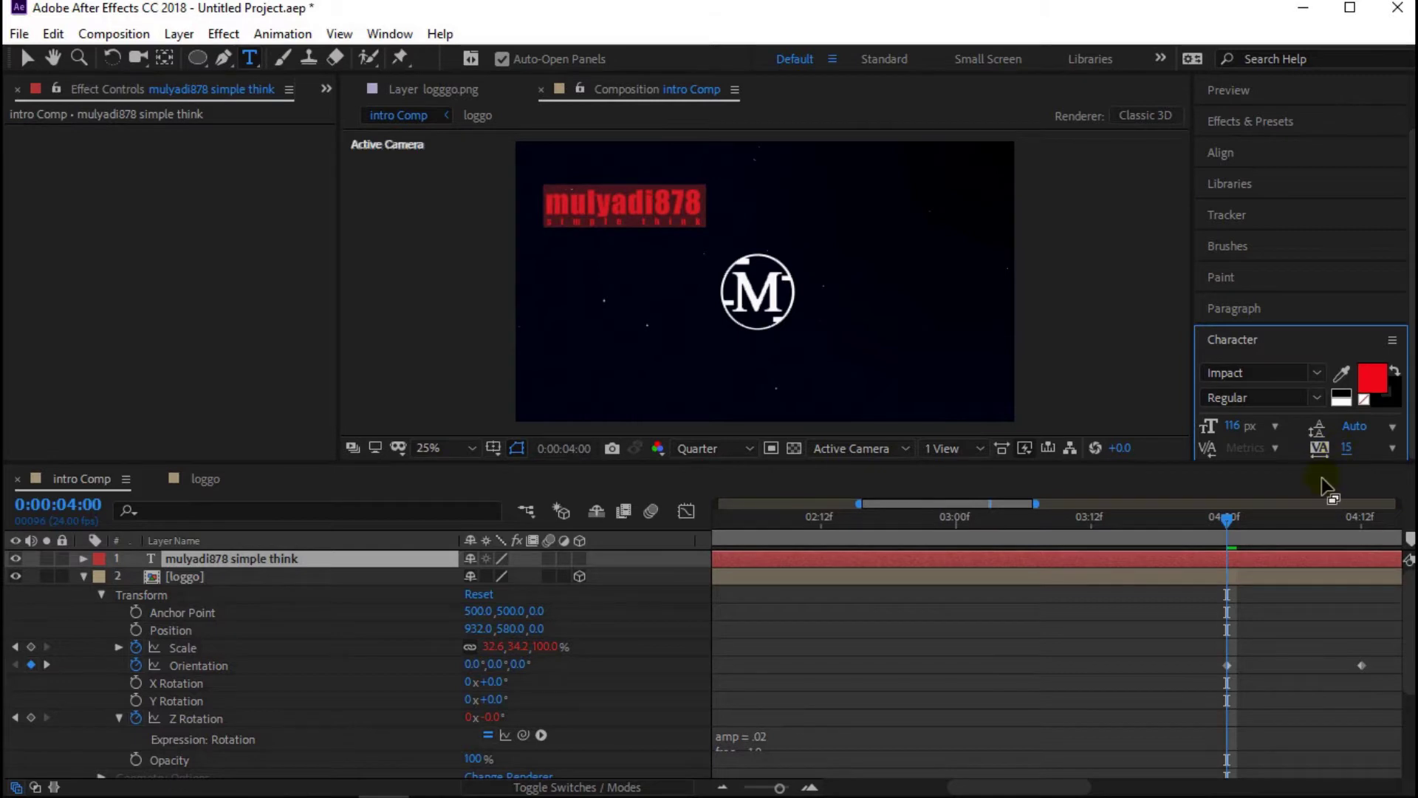
pyautogui.moveTo(1244, 435)
pyautogui.mouseDown()
pyautogui.moveTo(1203, 427)
pyautogui.moveTo(1269, 428)
pyautogui.mouseUp()
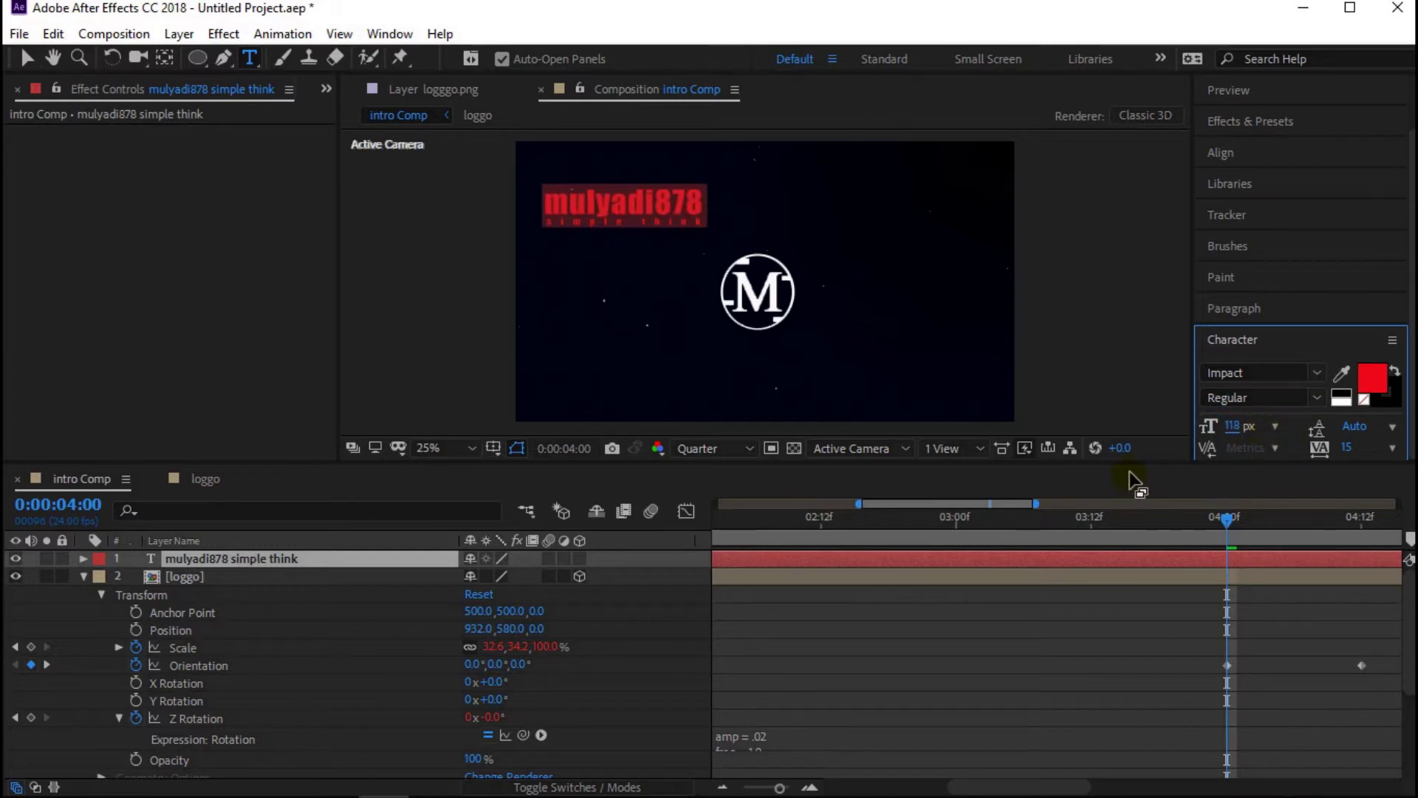
pyautogui.click(187, 357)
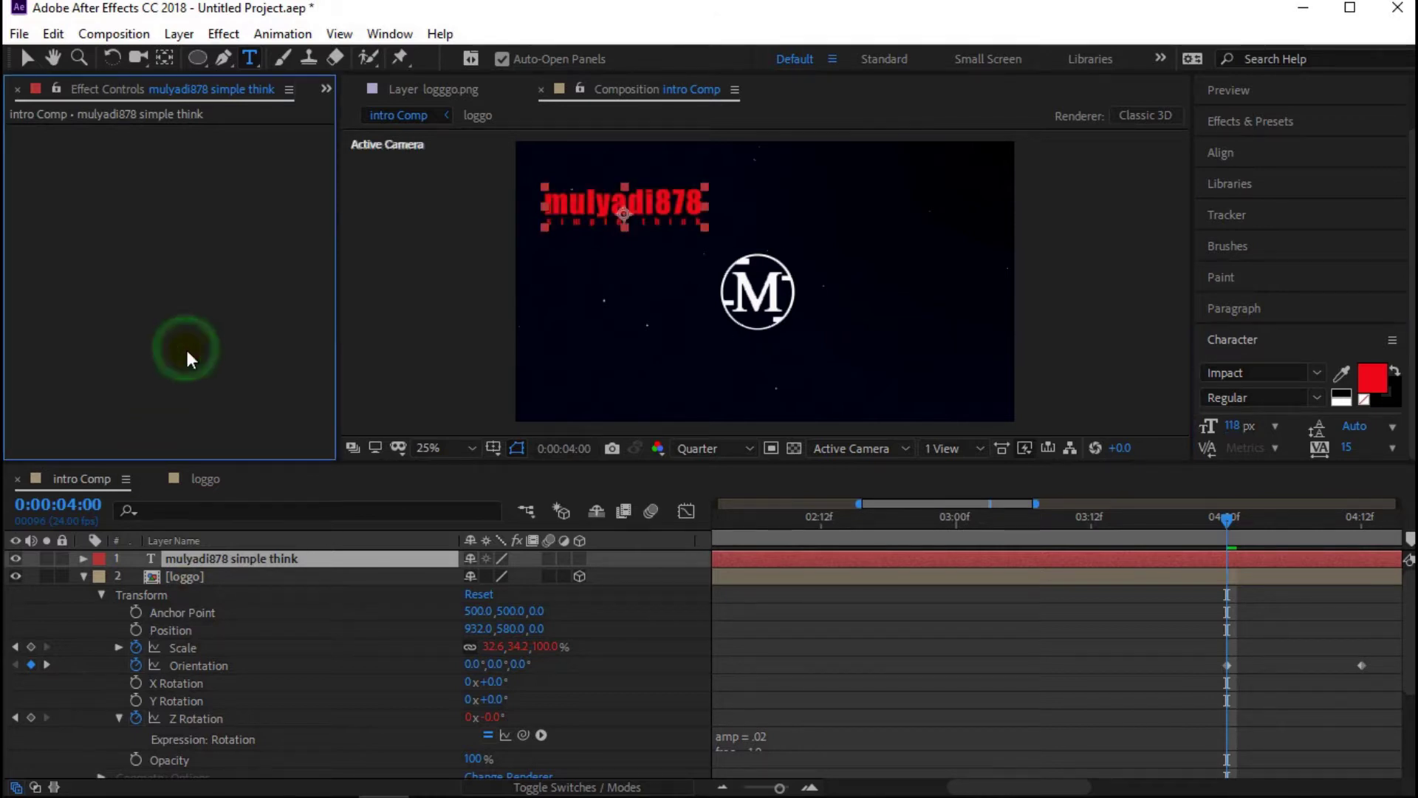
# - Move the text block over the M logo and stretch it wider
pyautogui.click(26, 59)
pyautogui.click(625, 191)
pyautogui.click(312, 202)
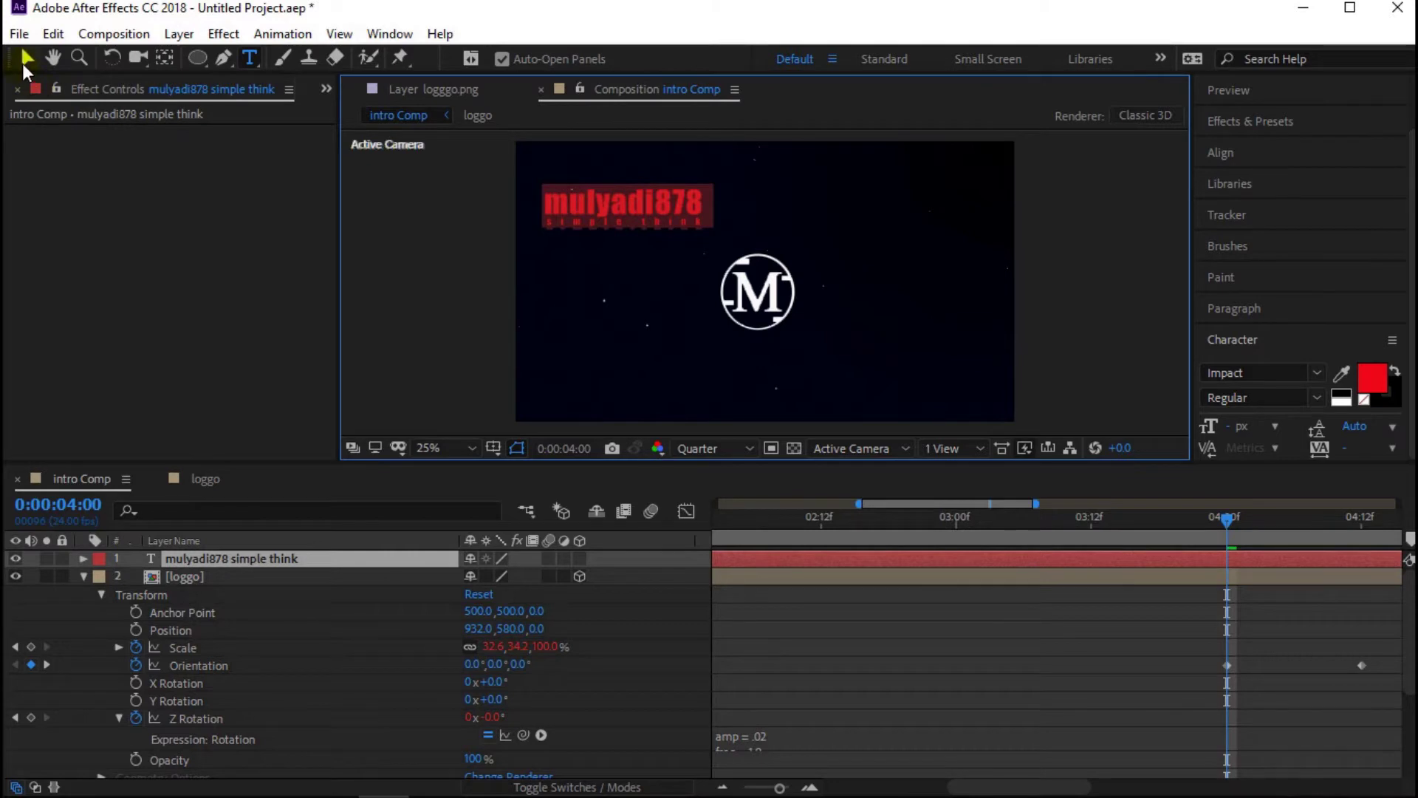
pyautogui.click(26, 59)
pyautogui.moveTo(625, 205); pyautogui.dragTo(753, 286)
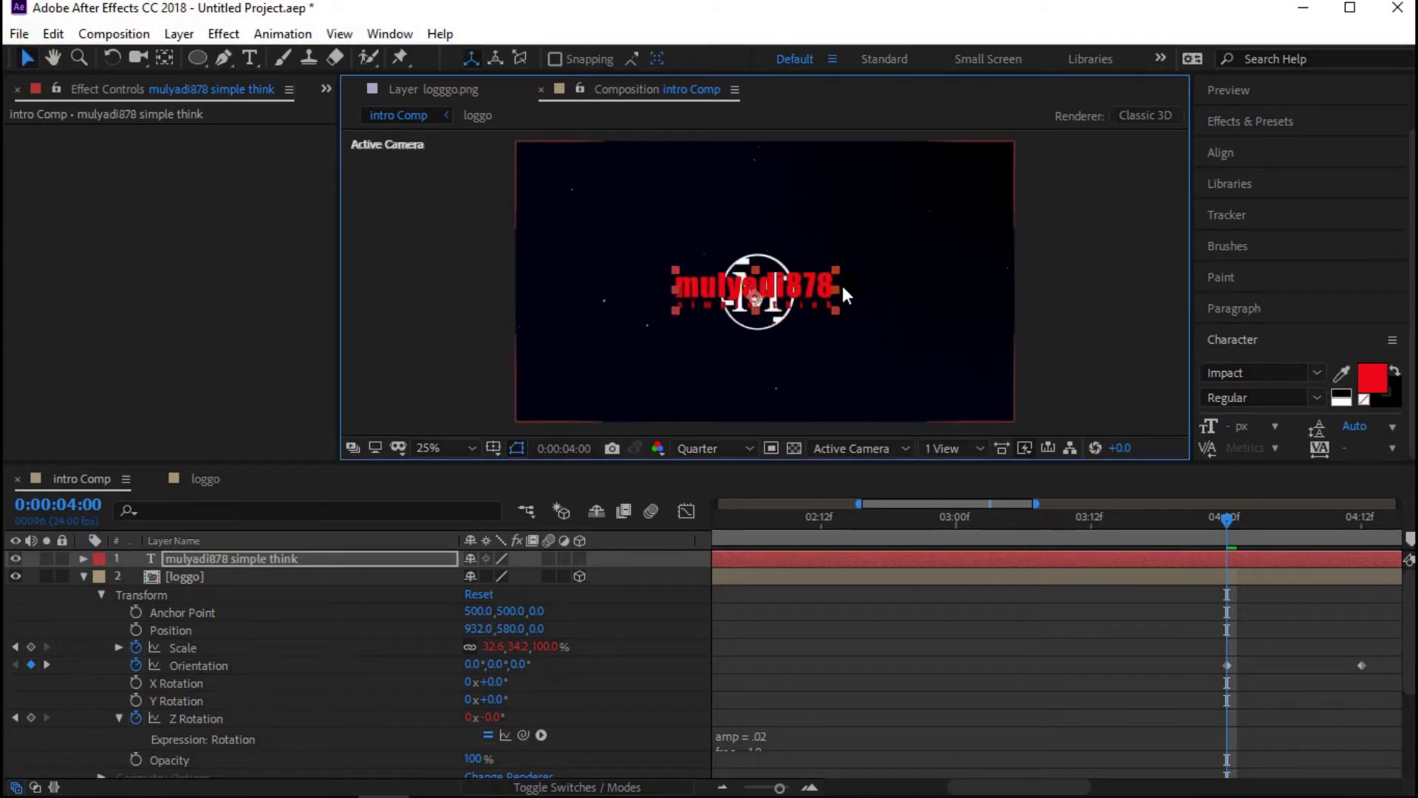
pyautogui.moveTo(838, 290); pyautogui.dragTo(799, 290)
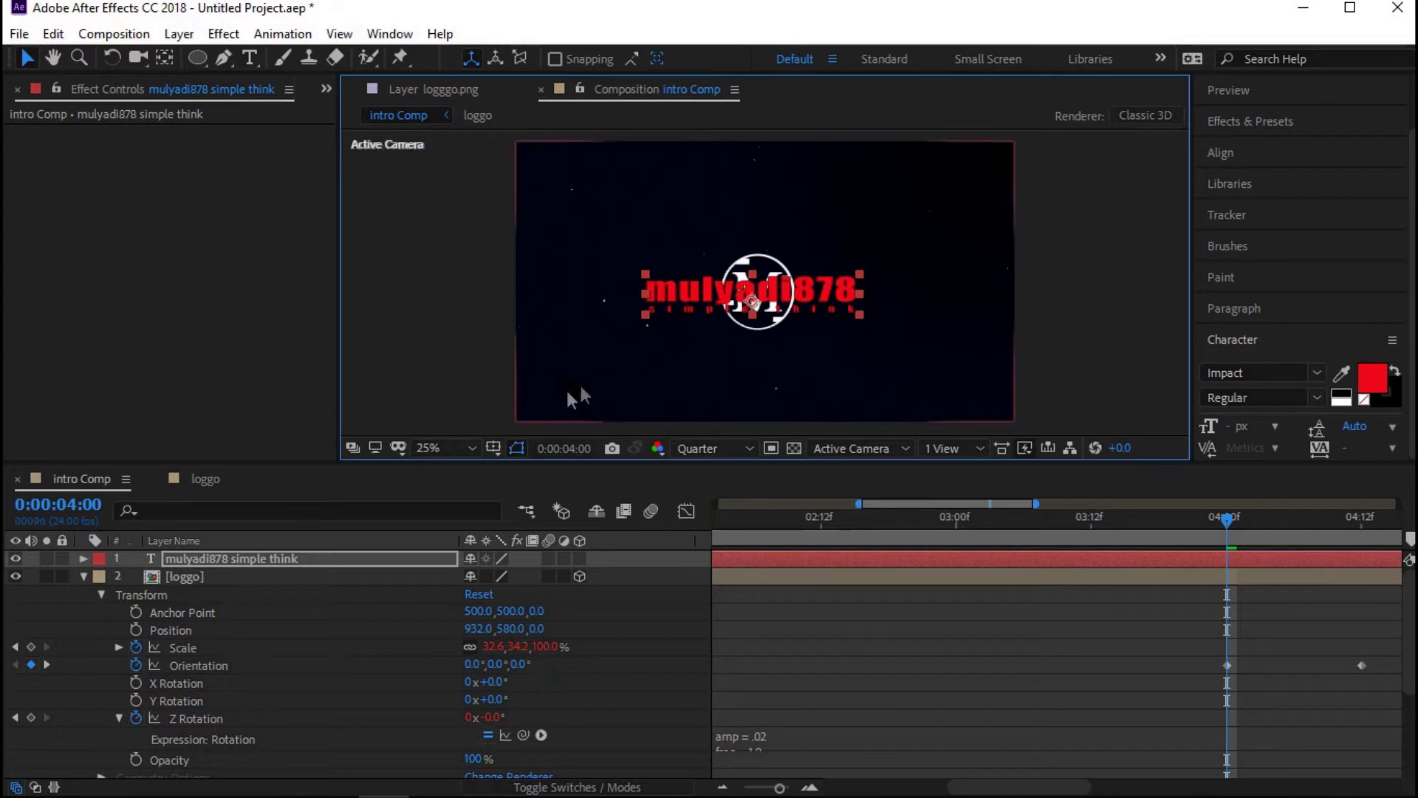
# - Change the fill colour of the "simple think" line to blue 3751F0
pyautogui.doubleClick(333, 561)
pyautogui.click(705, 365)
pyautogui.moveTo(657, 316); pyautogui.dragTo(857, 314)
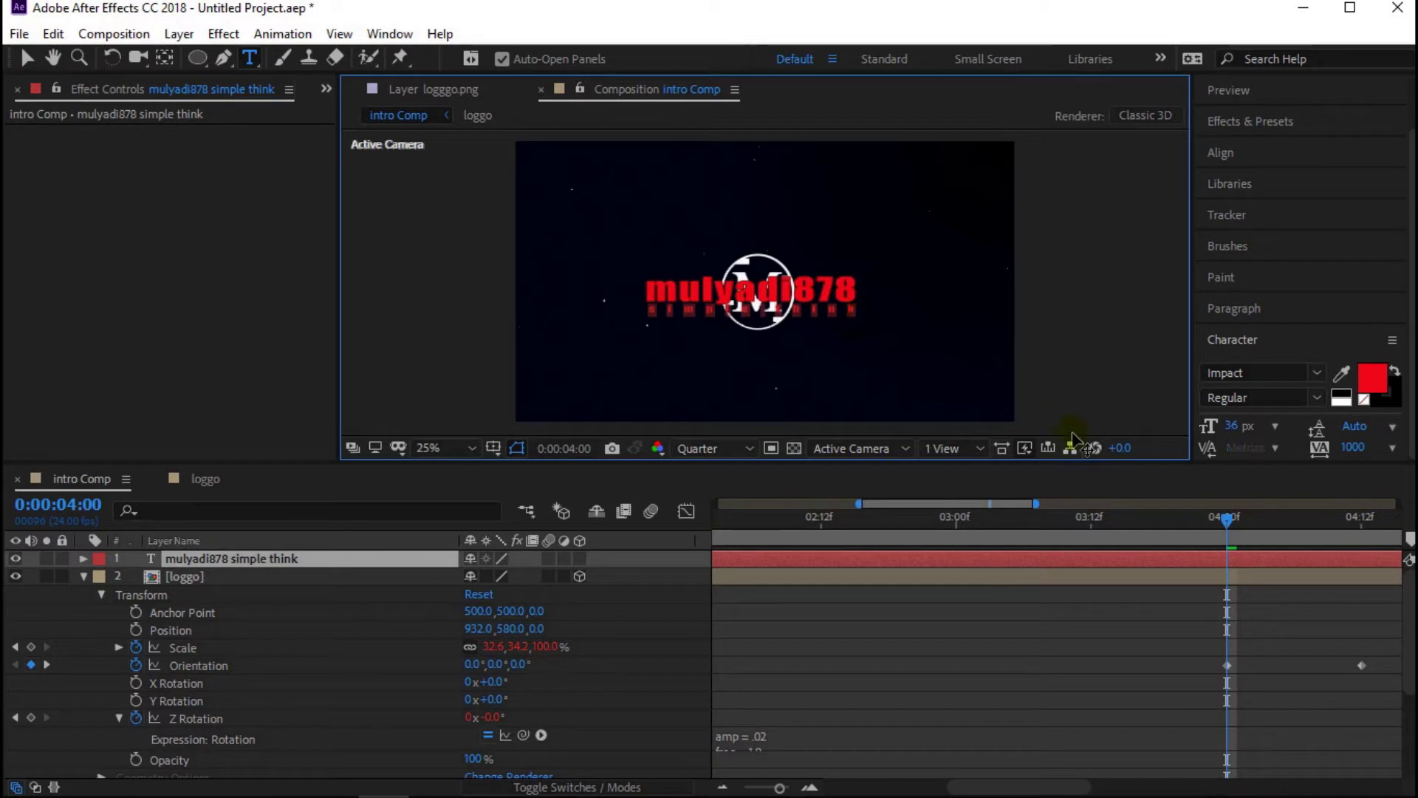
pyautogui.click(1373, 378)
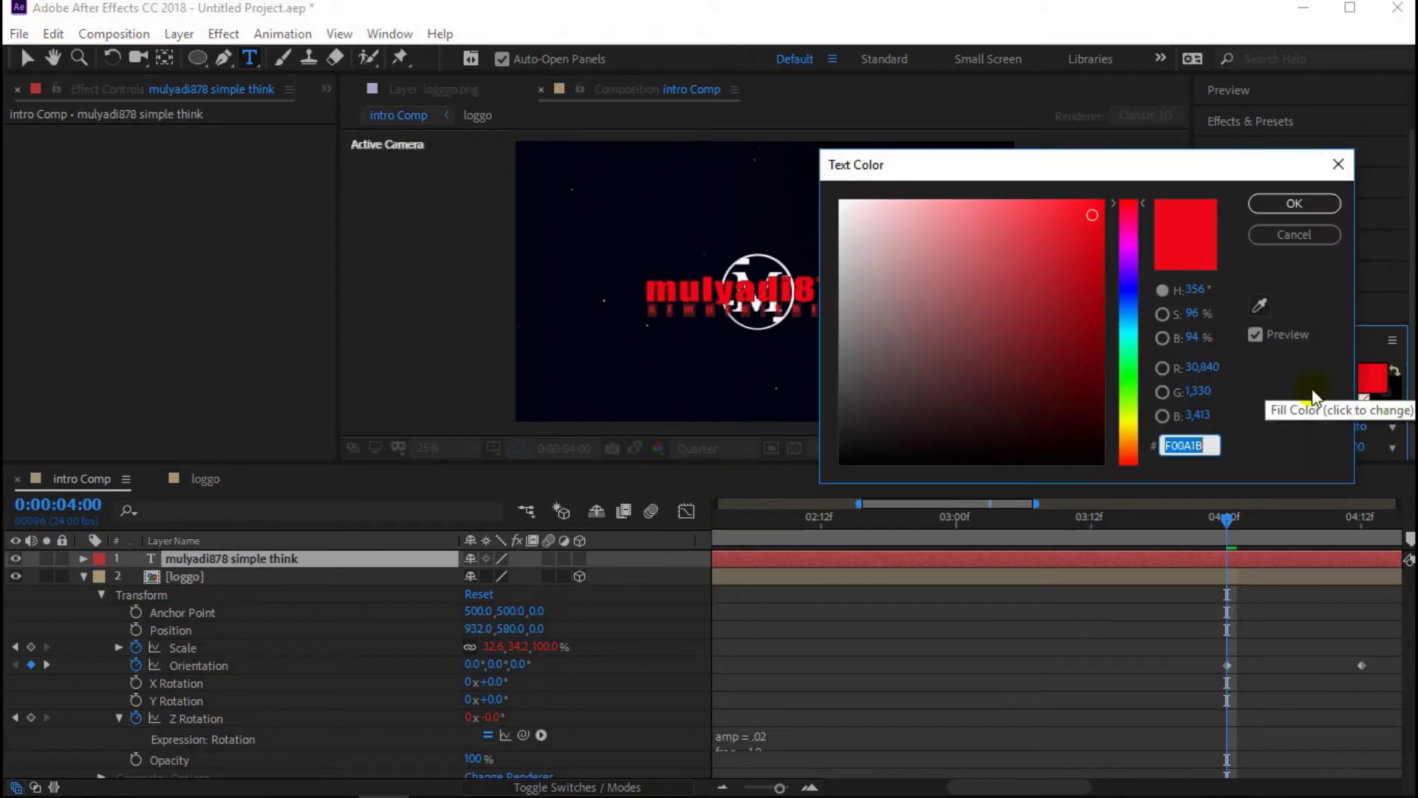
pyautogui.click(1130, 294)
pyautogui.click(1081, 325)
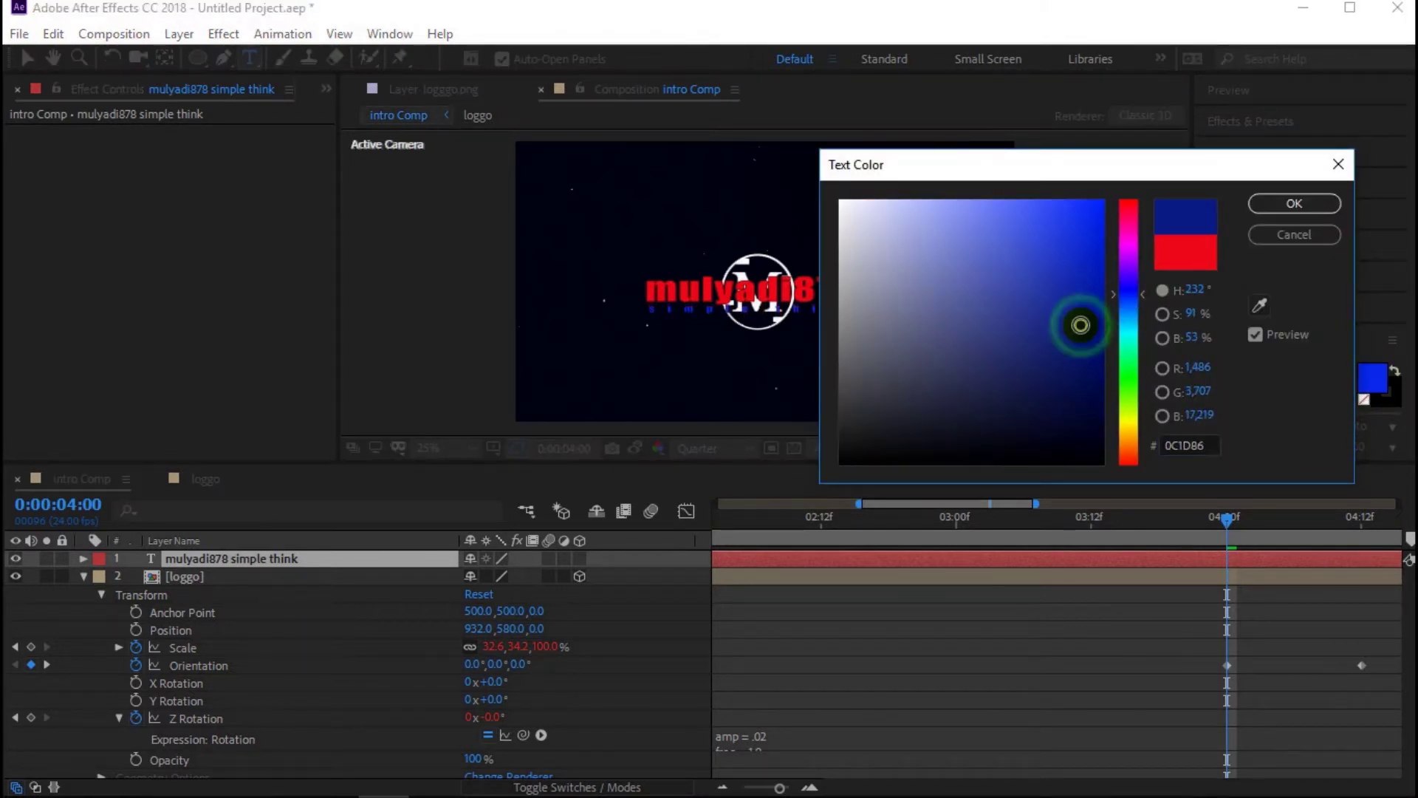
pyautogui.click(1043, 214)
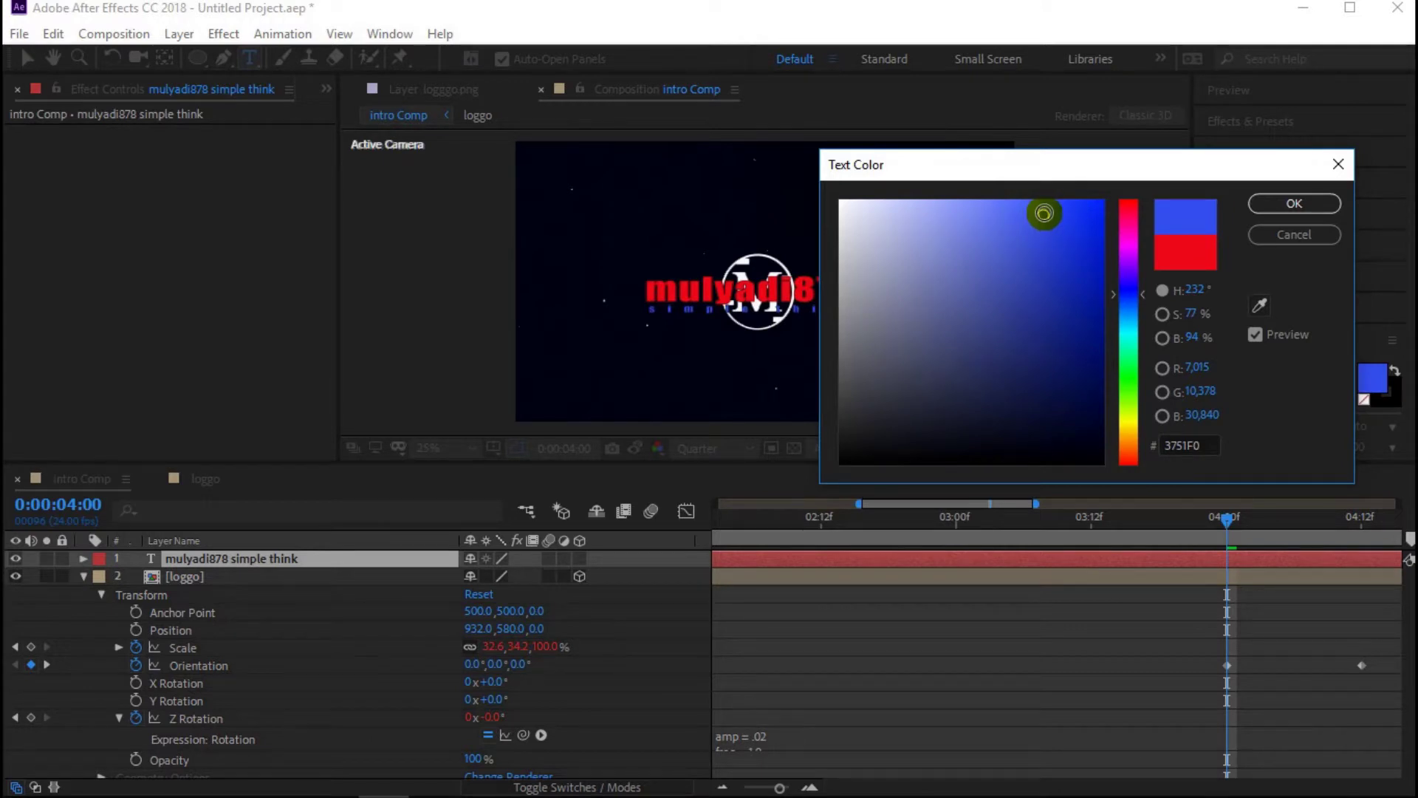
pyautogui.click(1278, 204)
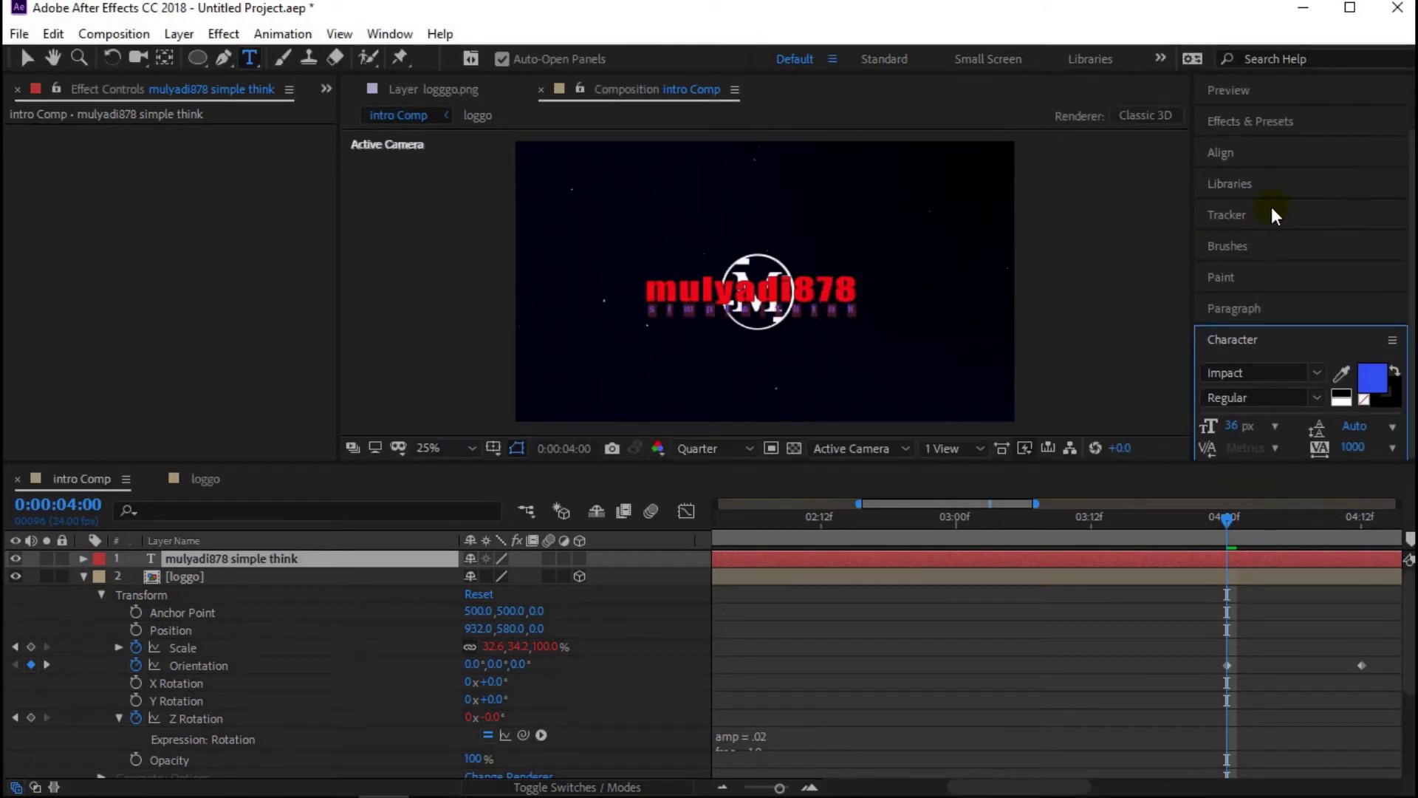
pyautogui.click(234, 330)
pyautogui.press('v')
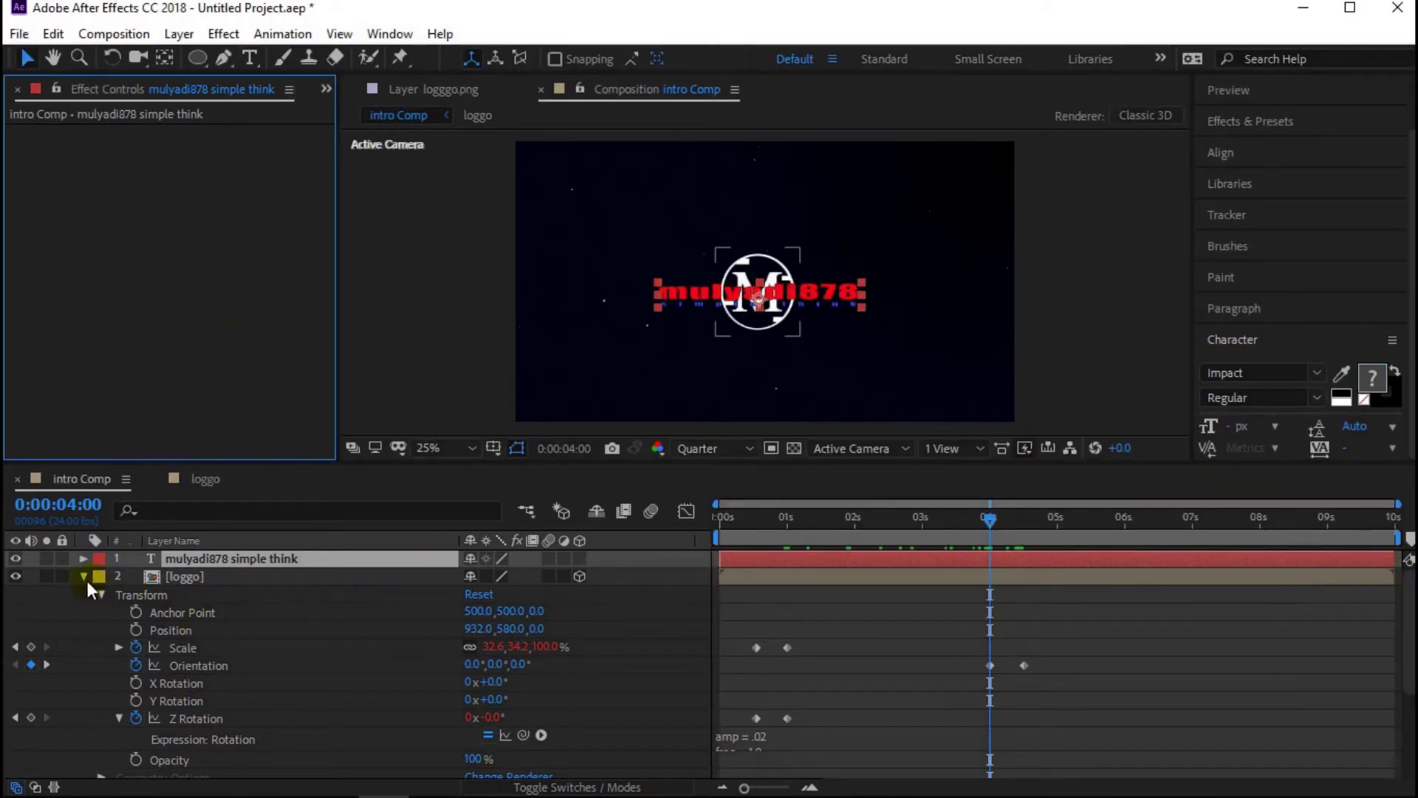
# - Collapse the loggo layer and make the text layer 3D
pyautogui.click(83, 574)
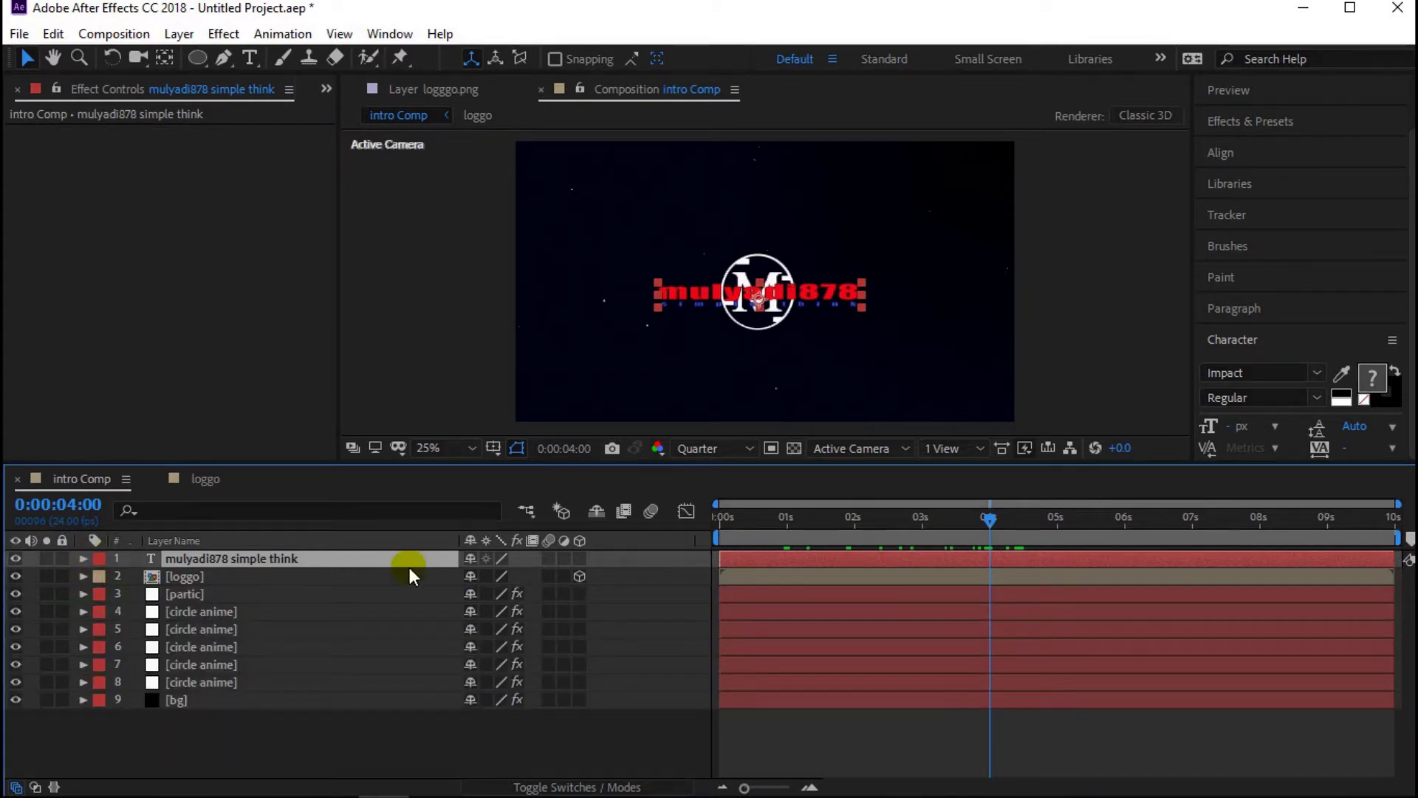
pyautogui.click(579, 560)
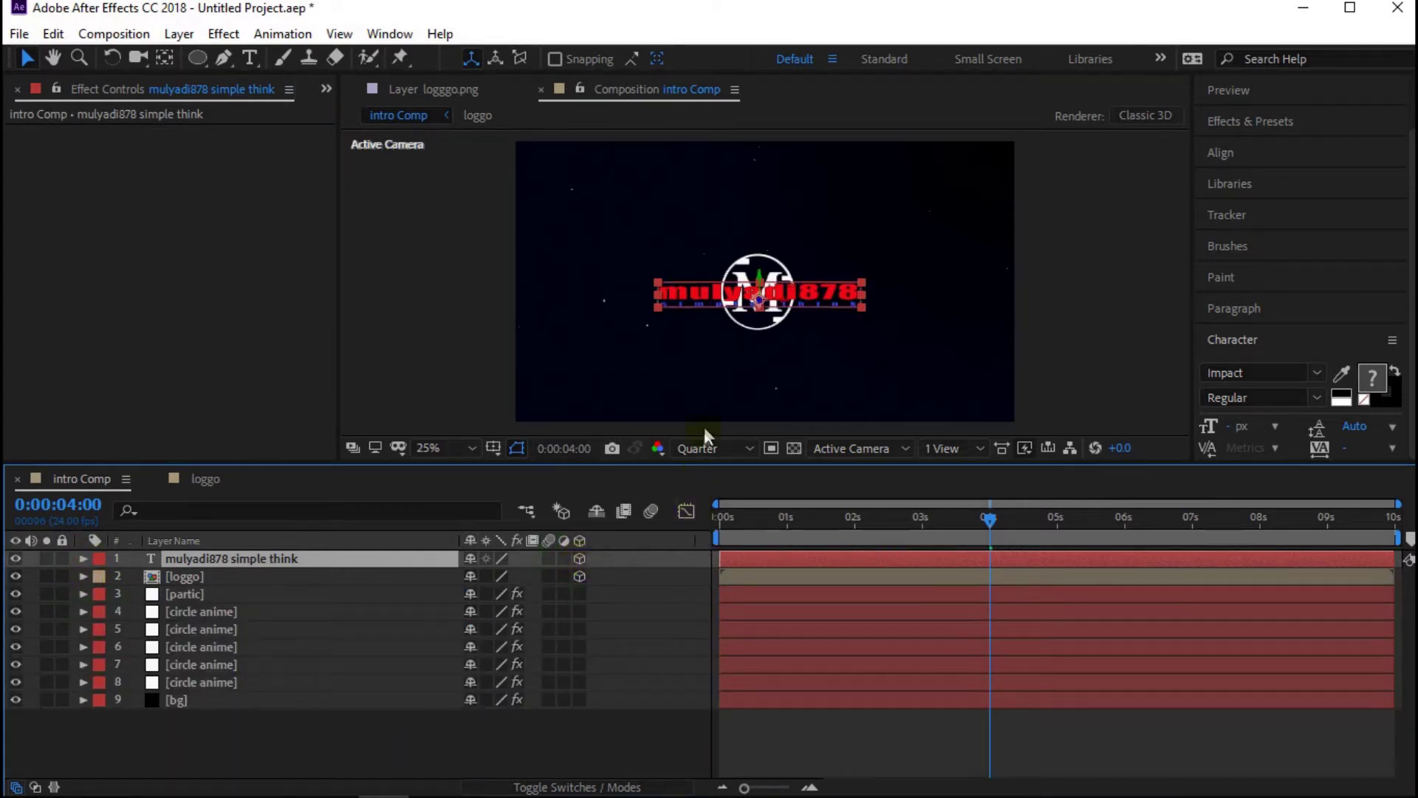
pyautogui.click(317, 421)
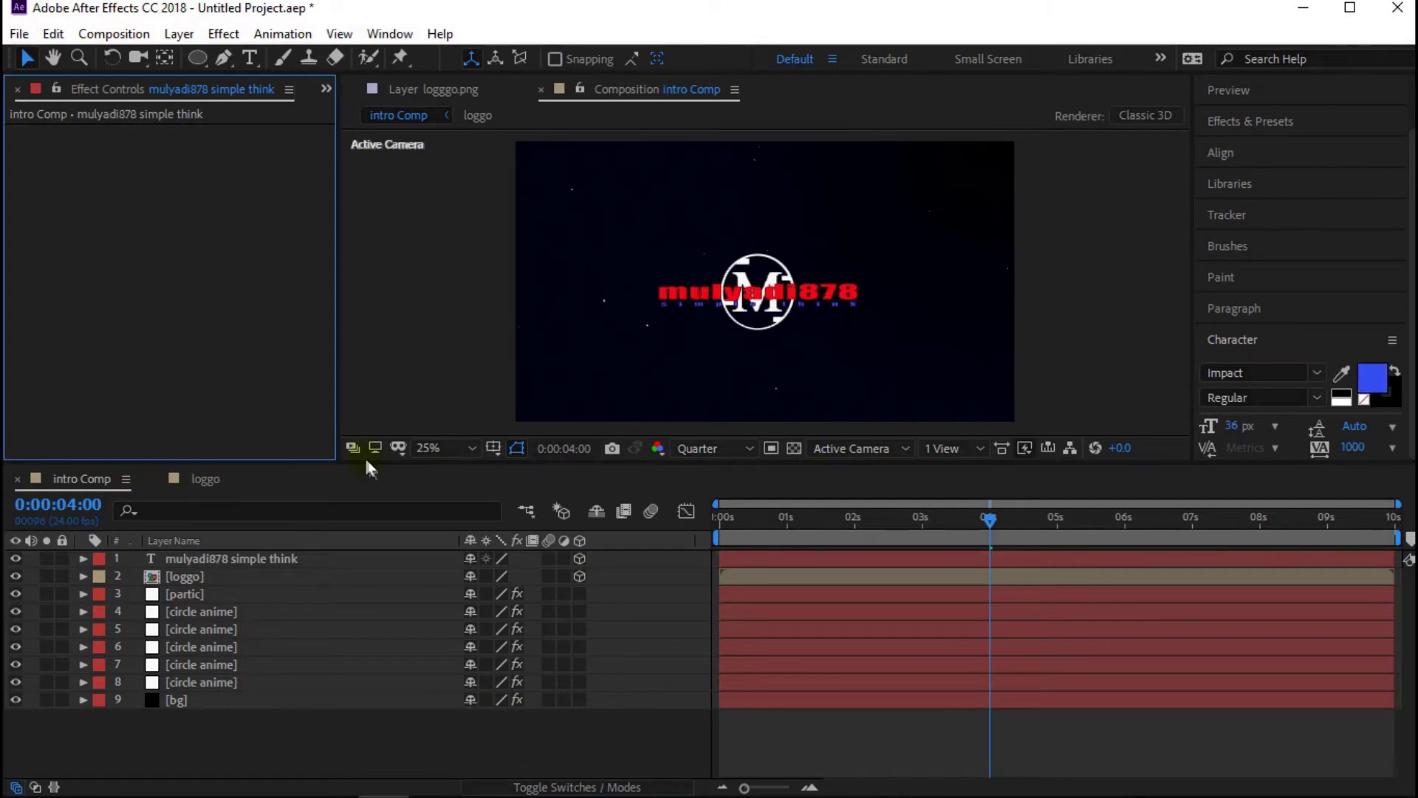
# - At 0:00:04:12, rotate the 3D text layer until it stands edge-on like the logo
pyautogui.click(809, 788)
pyautogui.click(809, 788)
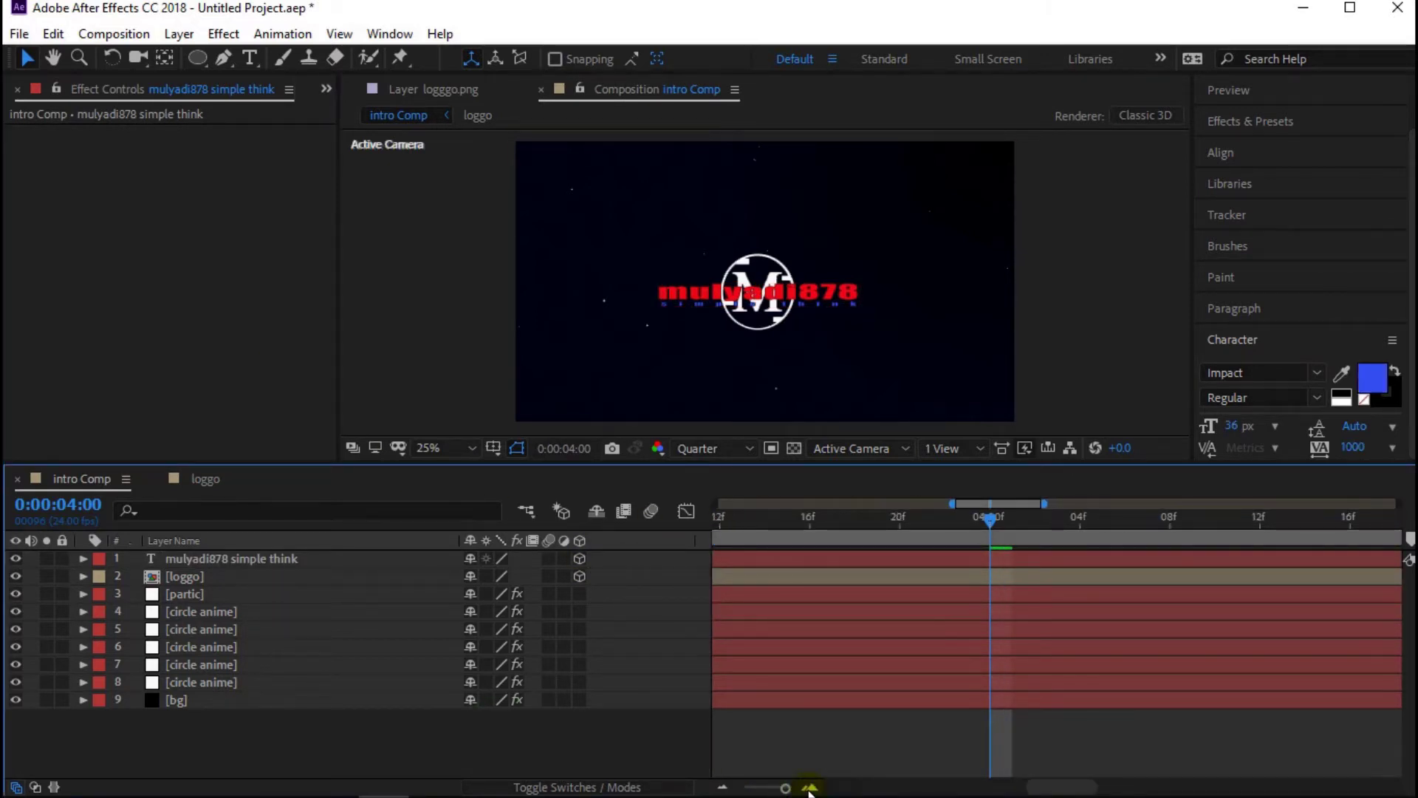
pyautogui.click(152, 573)
pyautogui.click(948, 505)
pyautogui.moveTo(990, 522); pyautogui.dragTo(1253, 525)
pyautogui.click(1193, 567)
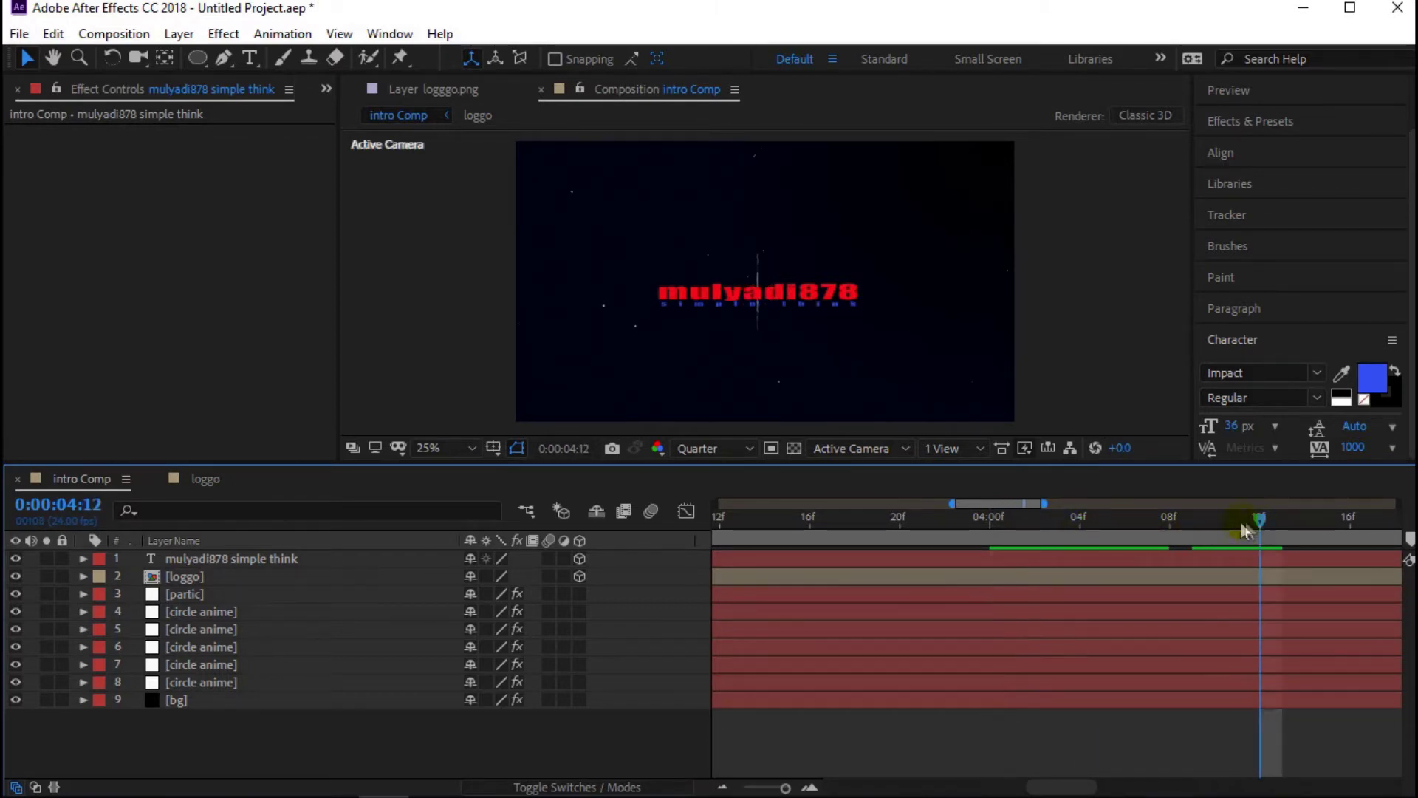
pyautogui.click(265, 560)
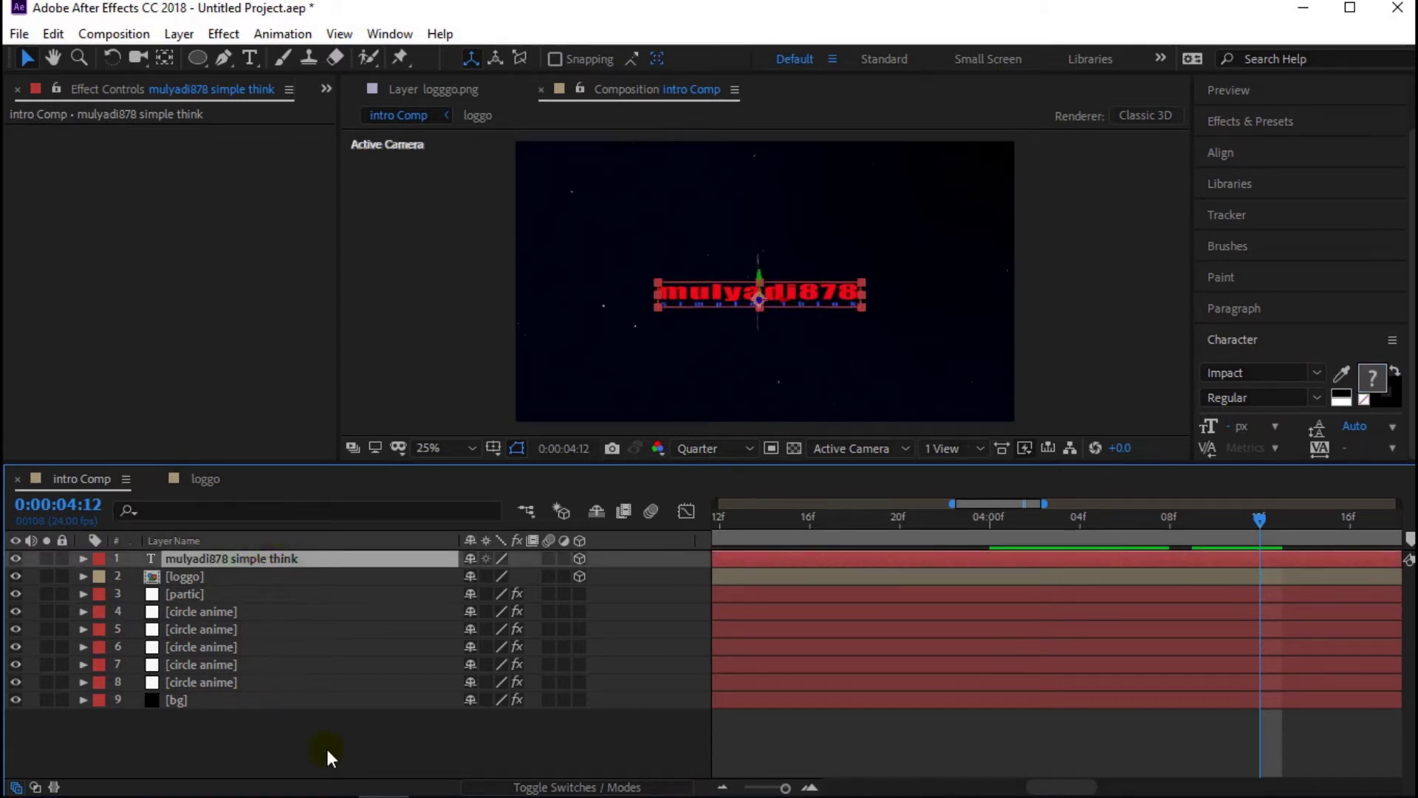
pyautogui.click(403, 359)
pyautogui.click(285, 559)
pyautogui.click(113, 57)
pyautogui.moveTo(739, 294); pyautogui.dragTo(795, 320)
pyautogui.click(232, 348)
# - Expand the text layer's Transform properties and add an Orientation keyframe at 0:00:04:12
pyautogui.click(90, 561)
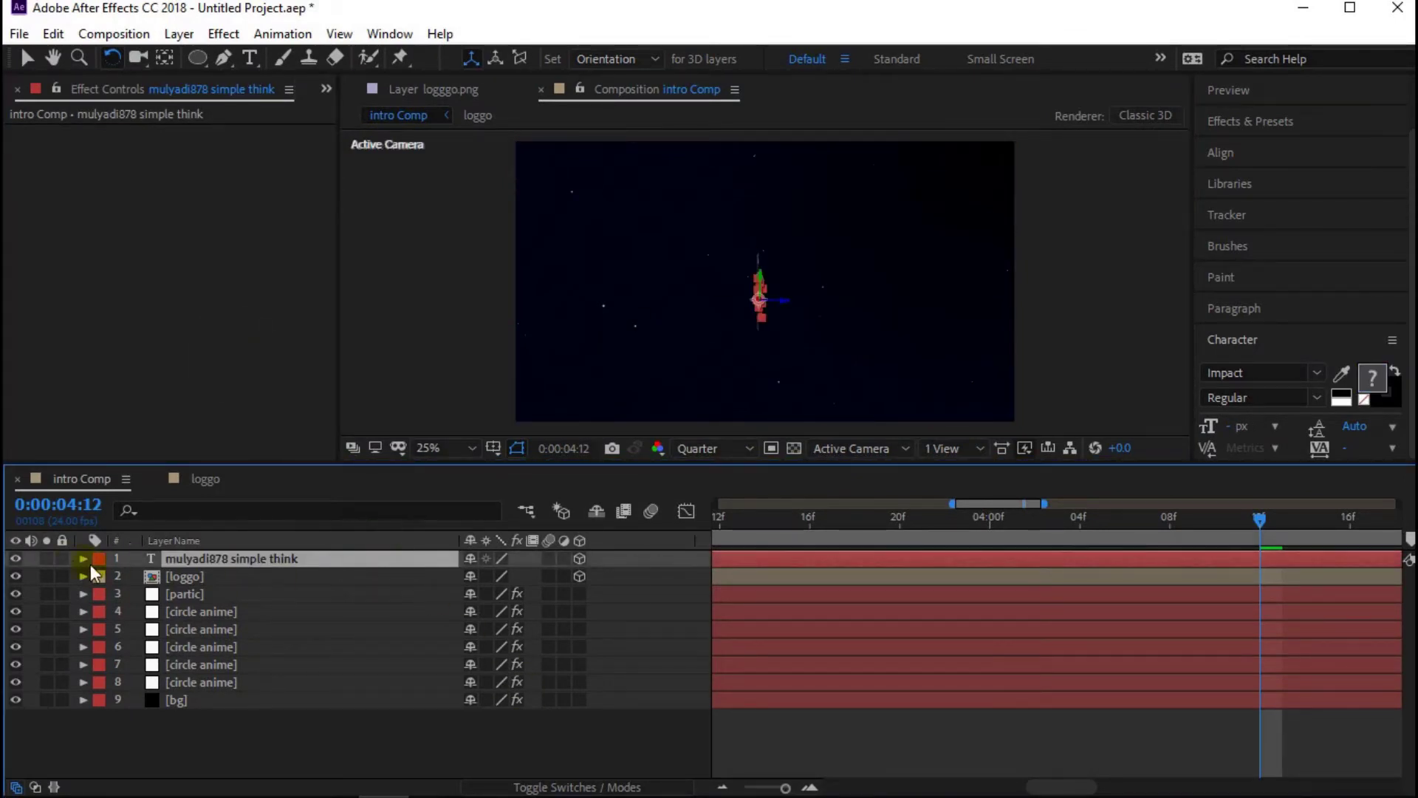
pyautogui.click(83, 559)
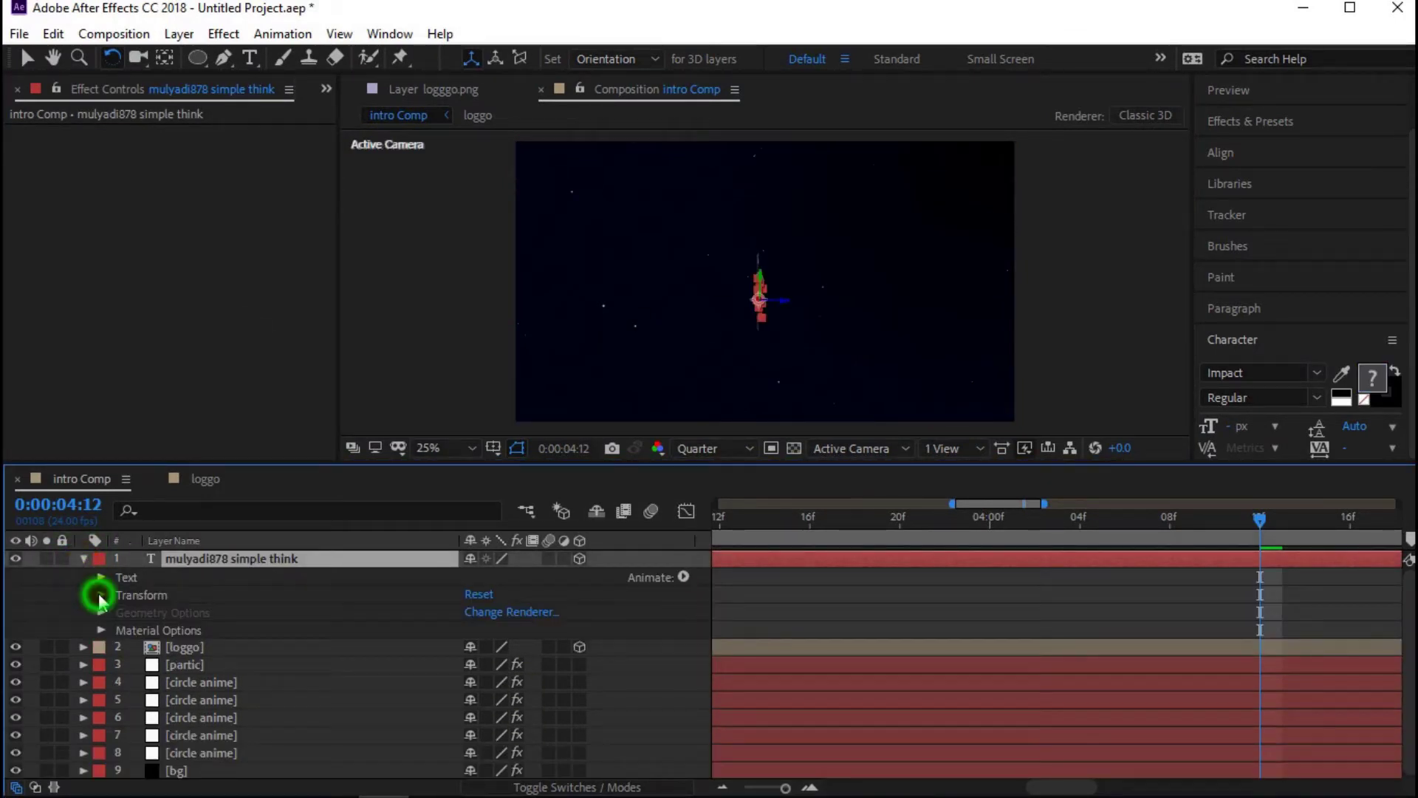
pyautogui.click(101, 596)
pyautogui.click(136, 666)
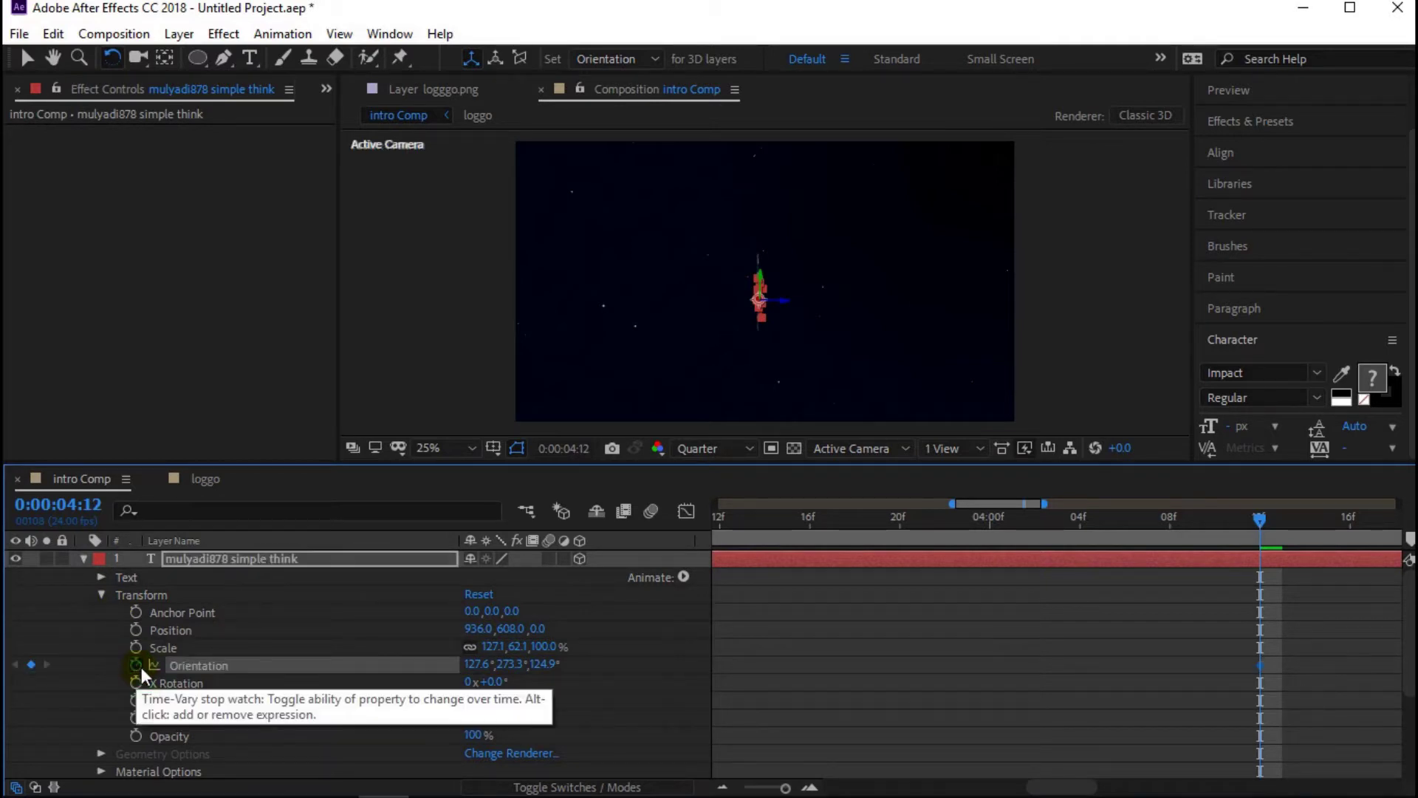
# - At 0:00:05:00, turn the text layer to face the front with an Orientation keyframe of 0°, 354°, 0°
pyautogui.click(724, 787)
pyautogui.click(724, 786)
pyautogui.click(724, 786)
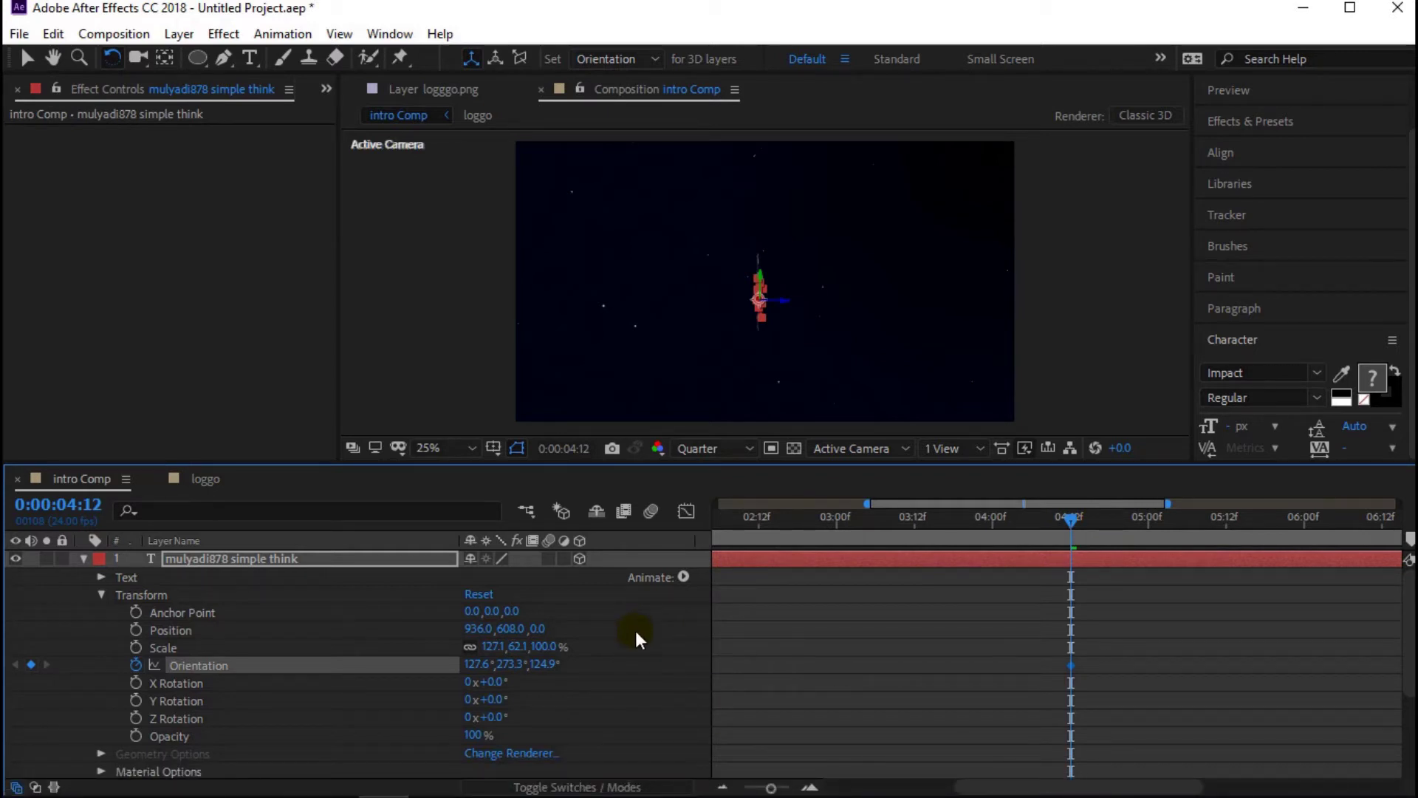
pyautogui.click(724, 787)
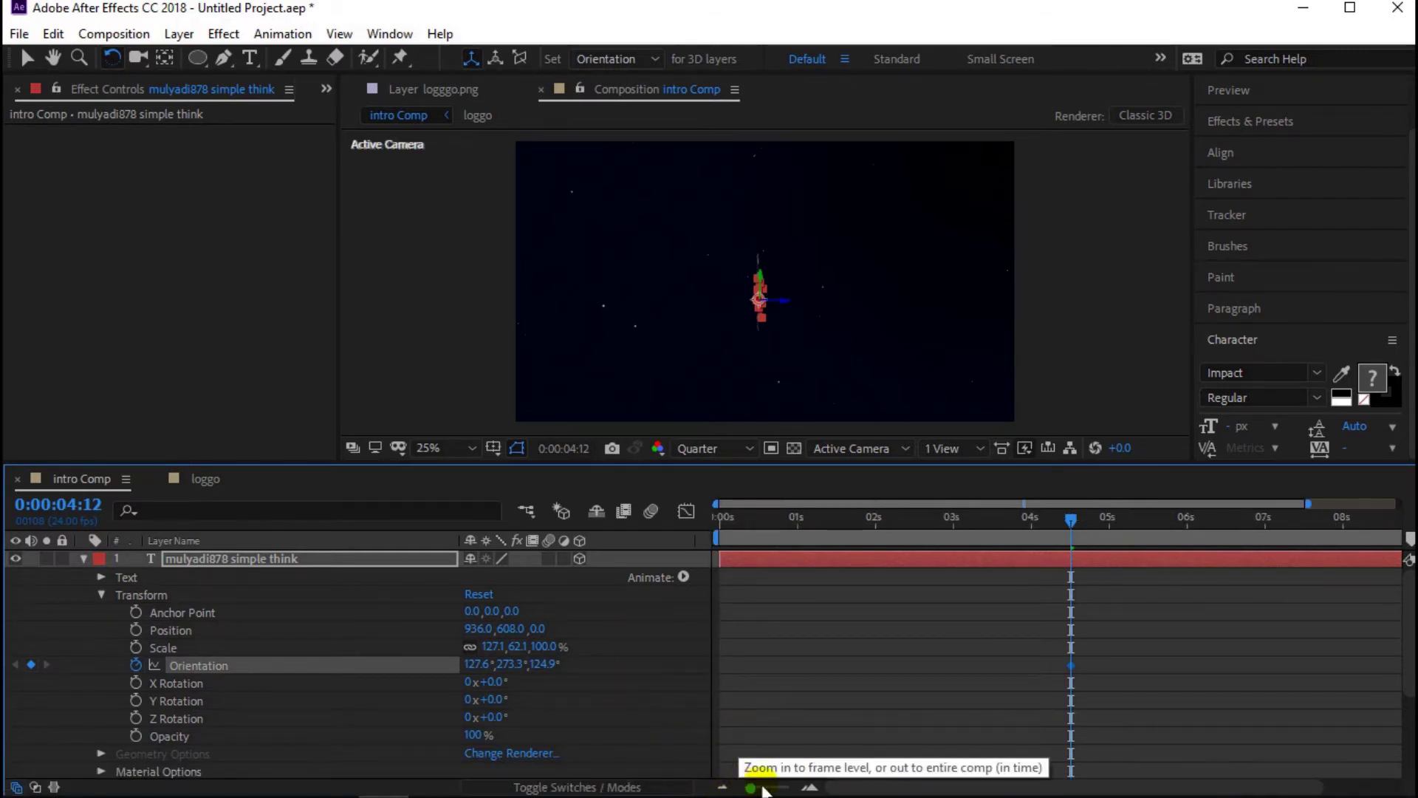
pyautogui.click(811, 787)
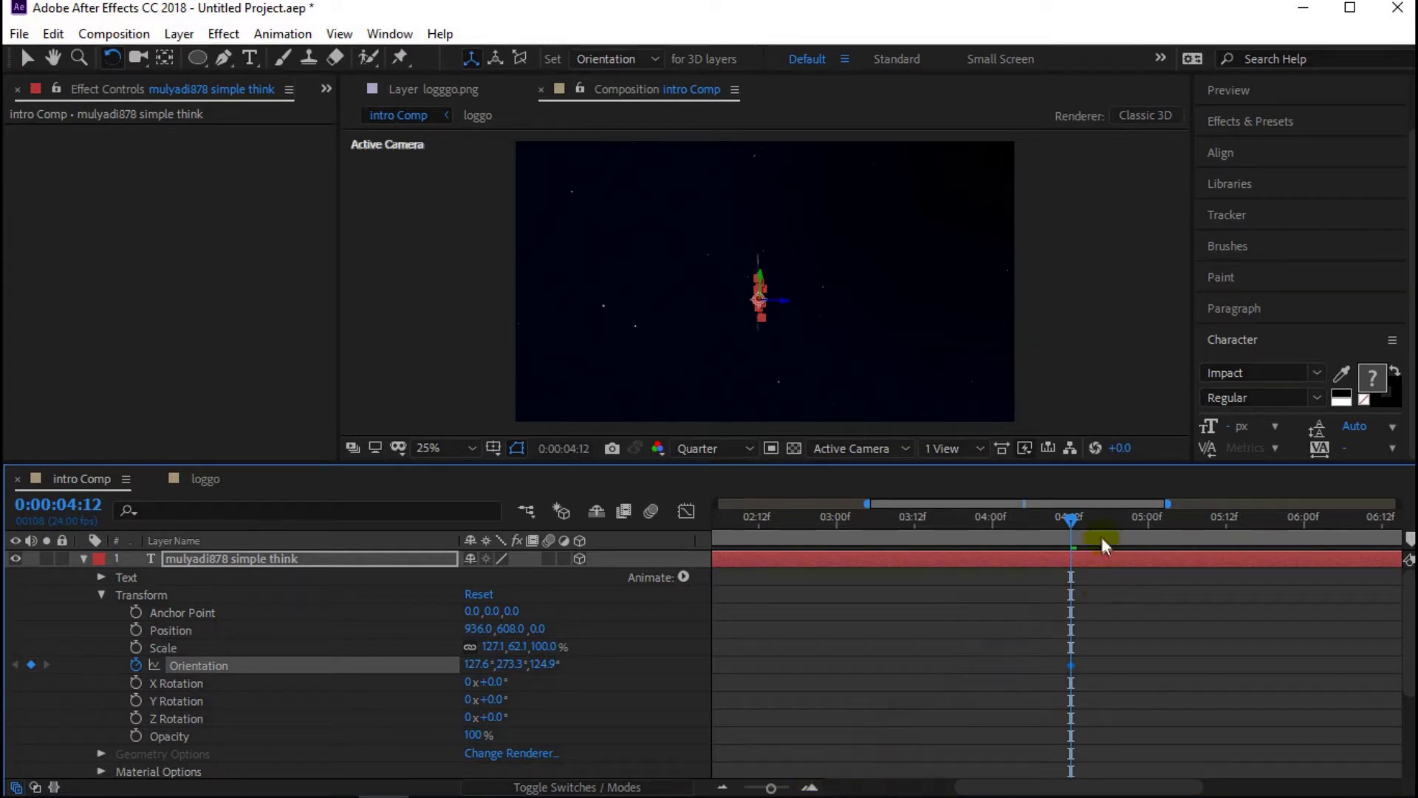
pyautogui.moveTo(1070, 515); pyautogui.dragTo(1136, 533)
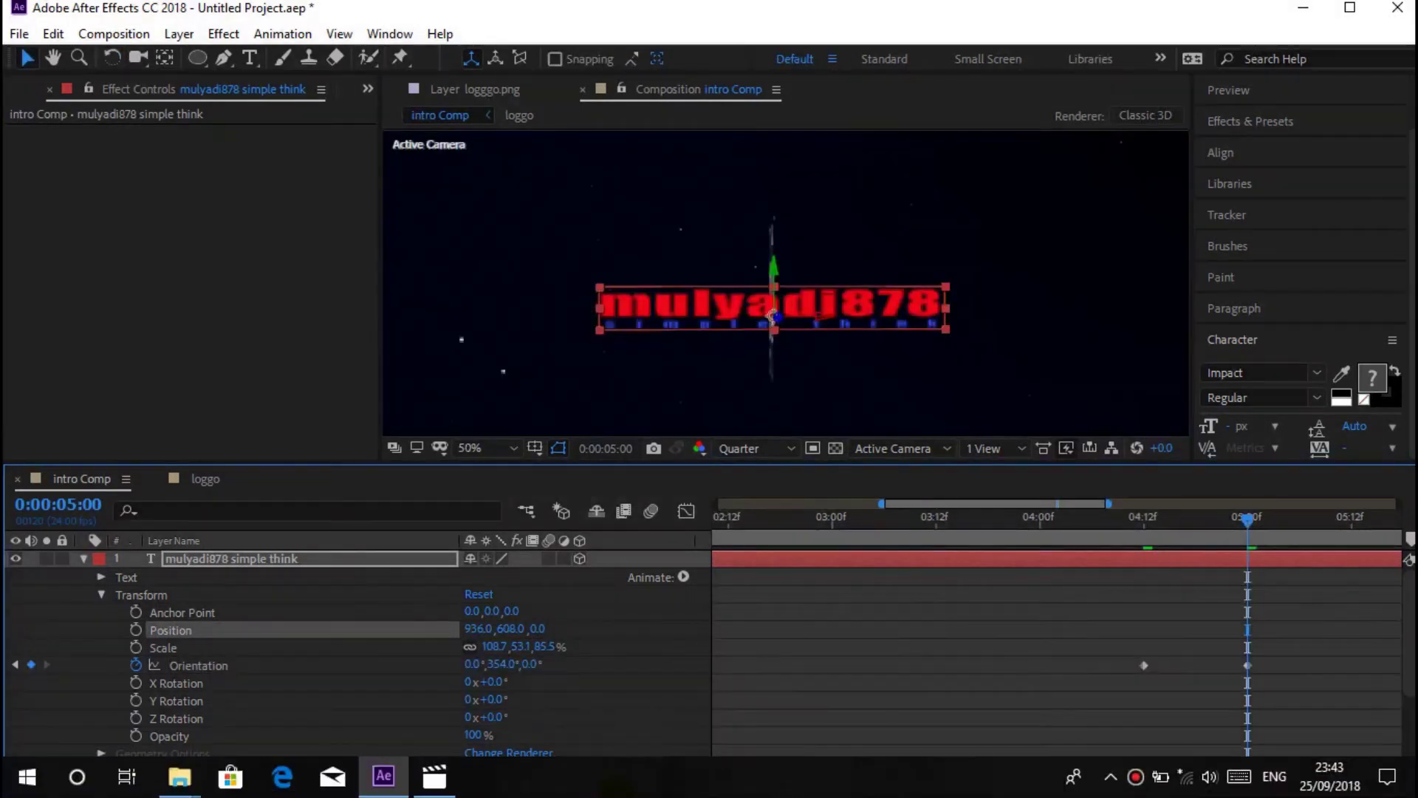
# - Preview the text layer's rotation from its edge-on keyframe towards 0:00:05:00
pyautogui.click(171, 278)
pyautogui.hotkey('ctrl', 't')
pyautogui.click(1134, 518)
pyautogui.press('space')
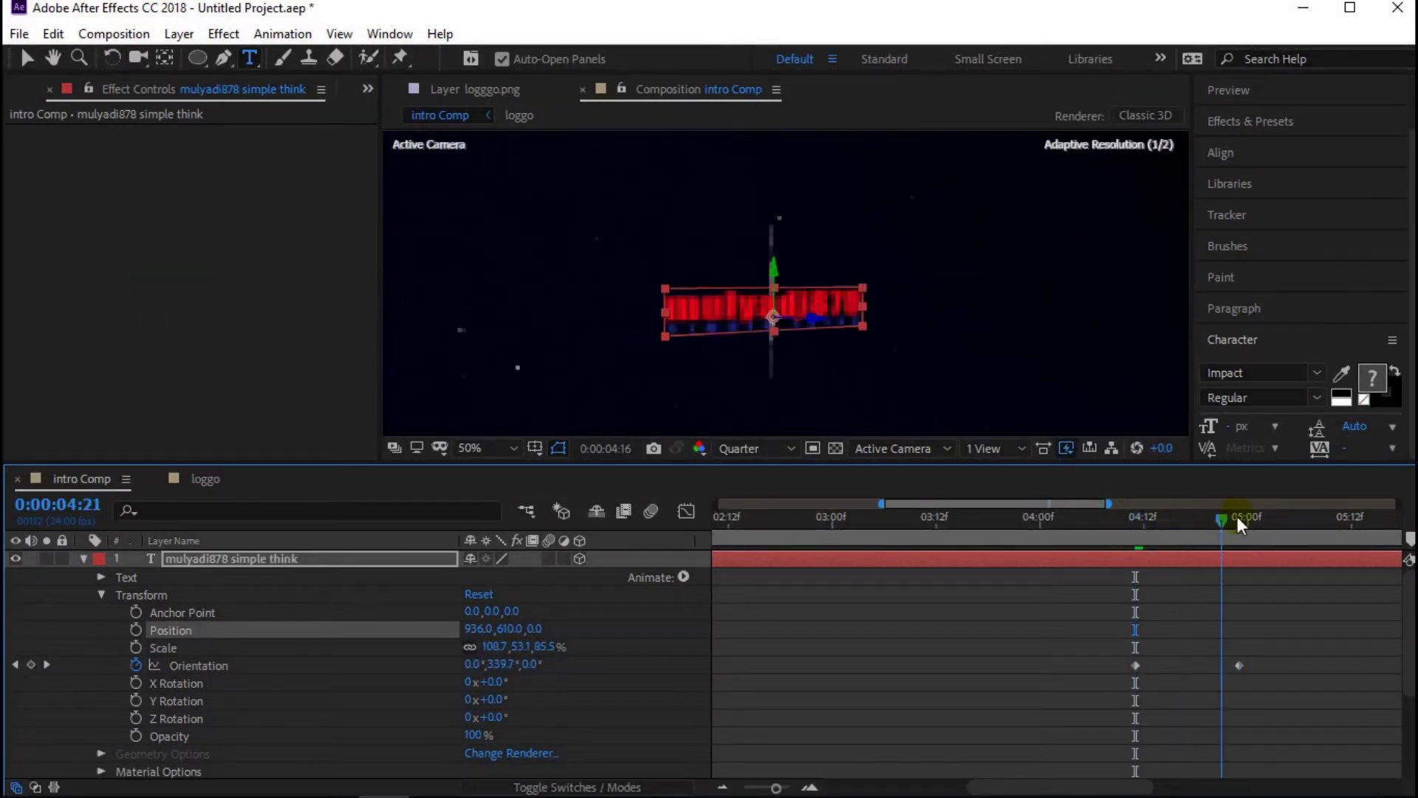
# - Preview the text rotation, return to 0:00:03:21 and nudge the text layer down to a Y position of 614
pyautogui.press('space')
pyautogui.press('space')
pyautogui.press('space')
pyautogui.moveTo(1173, 520); pyautogui.dragTo(997, 546)
pyautogui.press('Down')
pyautogui.press('Down')
pyautogui.press('Down')
pyautogui.press('Down')
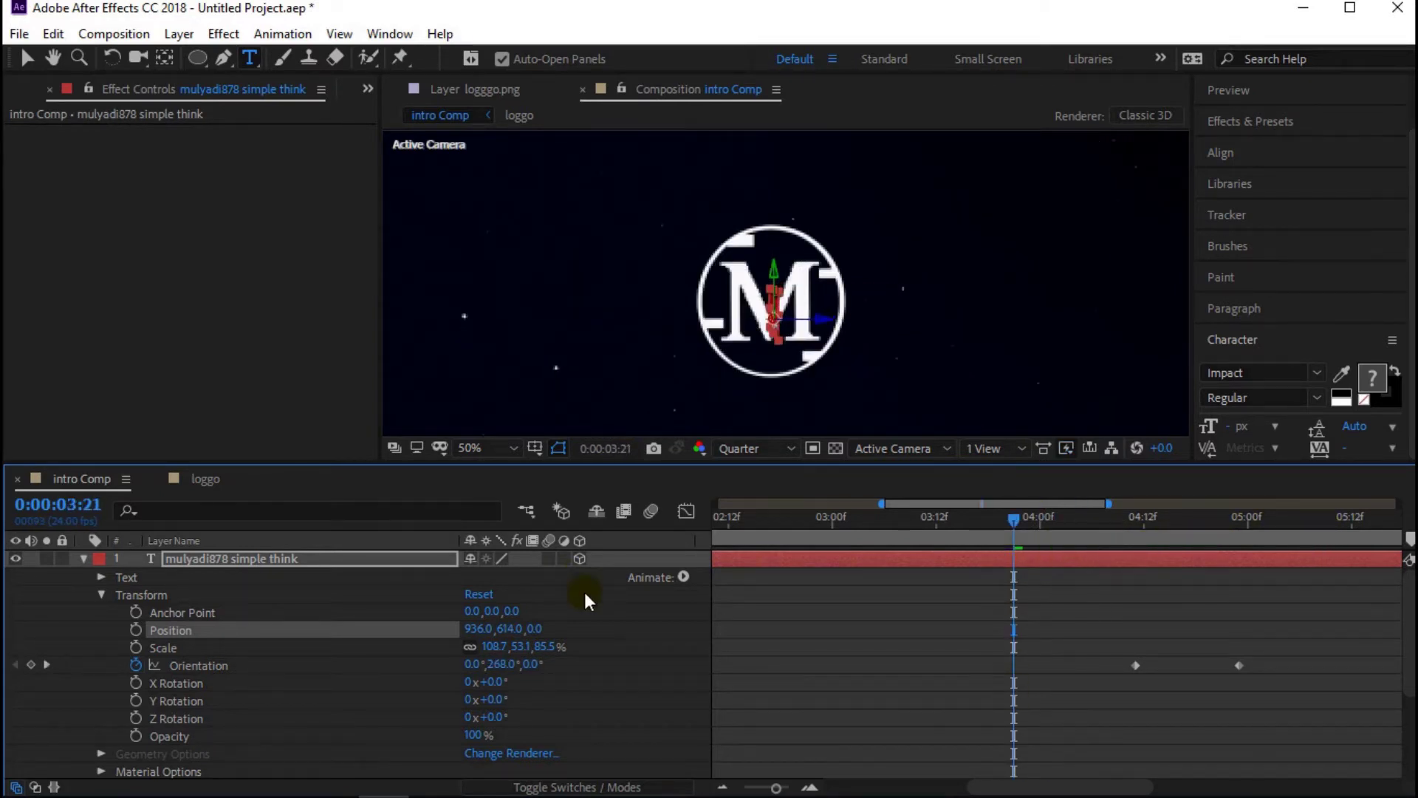
# - Move the text layer's second Orientation keyframe earlier, to about 0:00:04:18, so that the turn is faster
pyautogui.doubleClick(1239, 666)
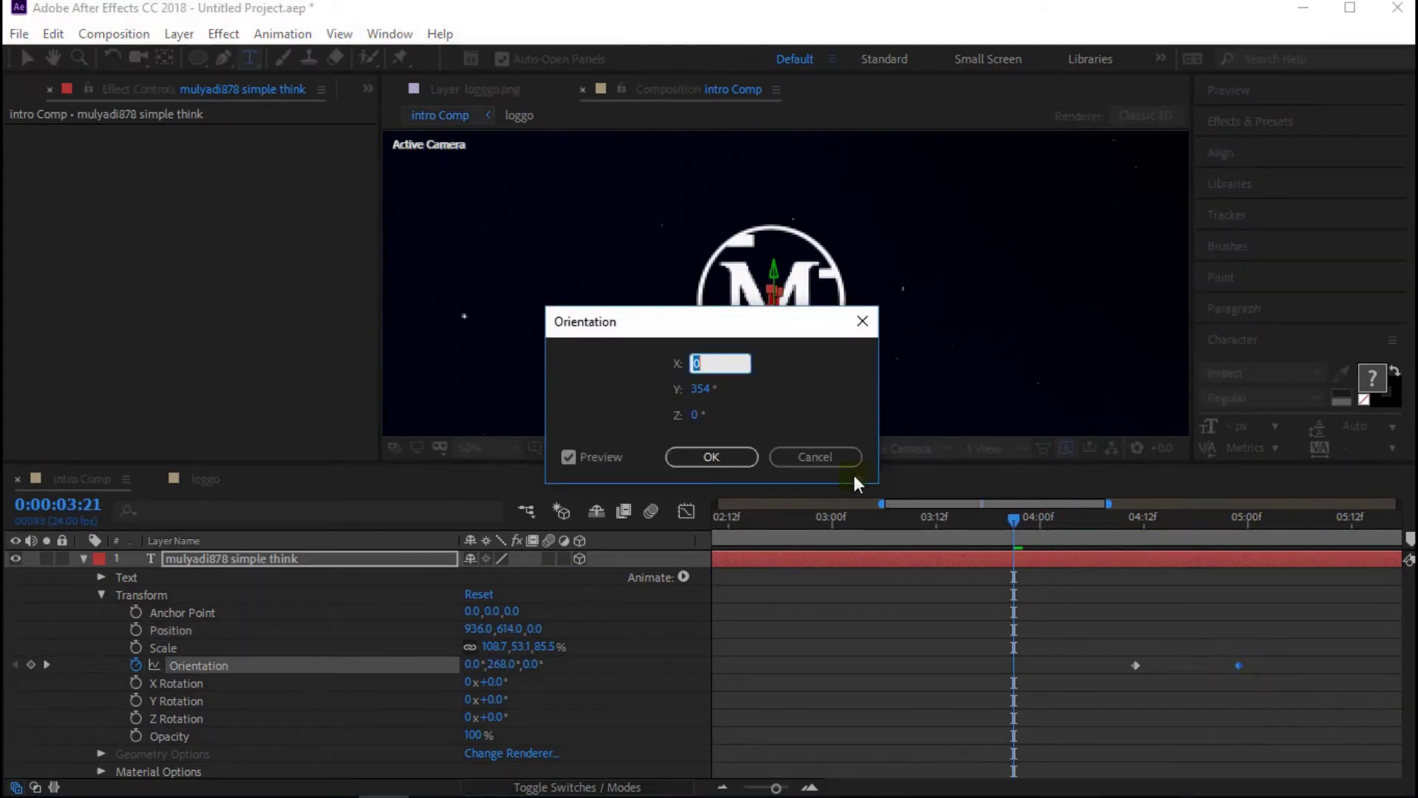
pyautogui.click(812, 456)
pyautogui.click(1231, 663)
pyautogui.moveTo(1207, 665); pyautogui.dragTo(1197, 665)
pyautogui.scroll(-3, 1190, 693)
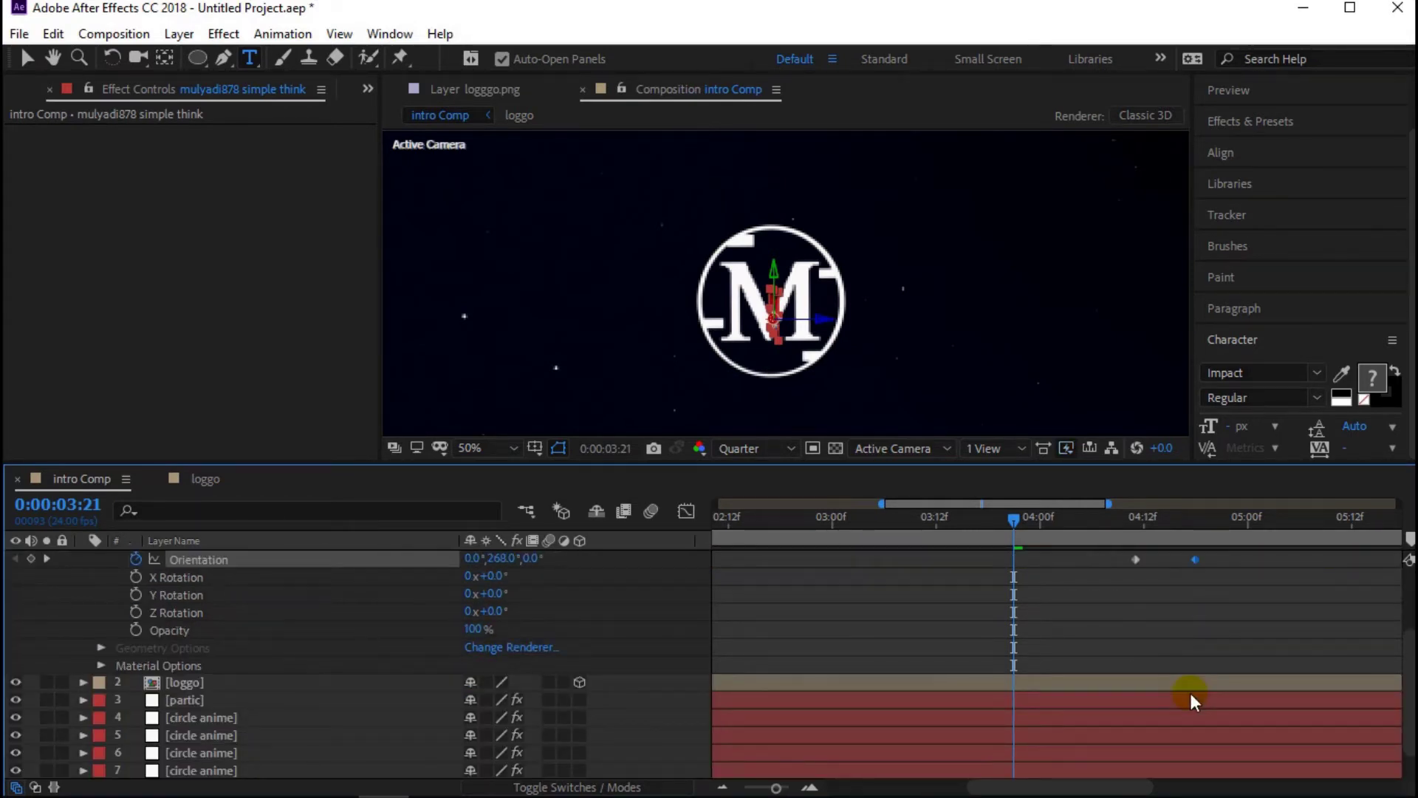
pyautogui.scroll(3, 1190, 693)
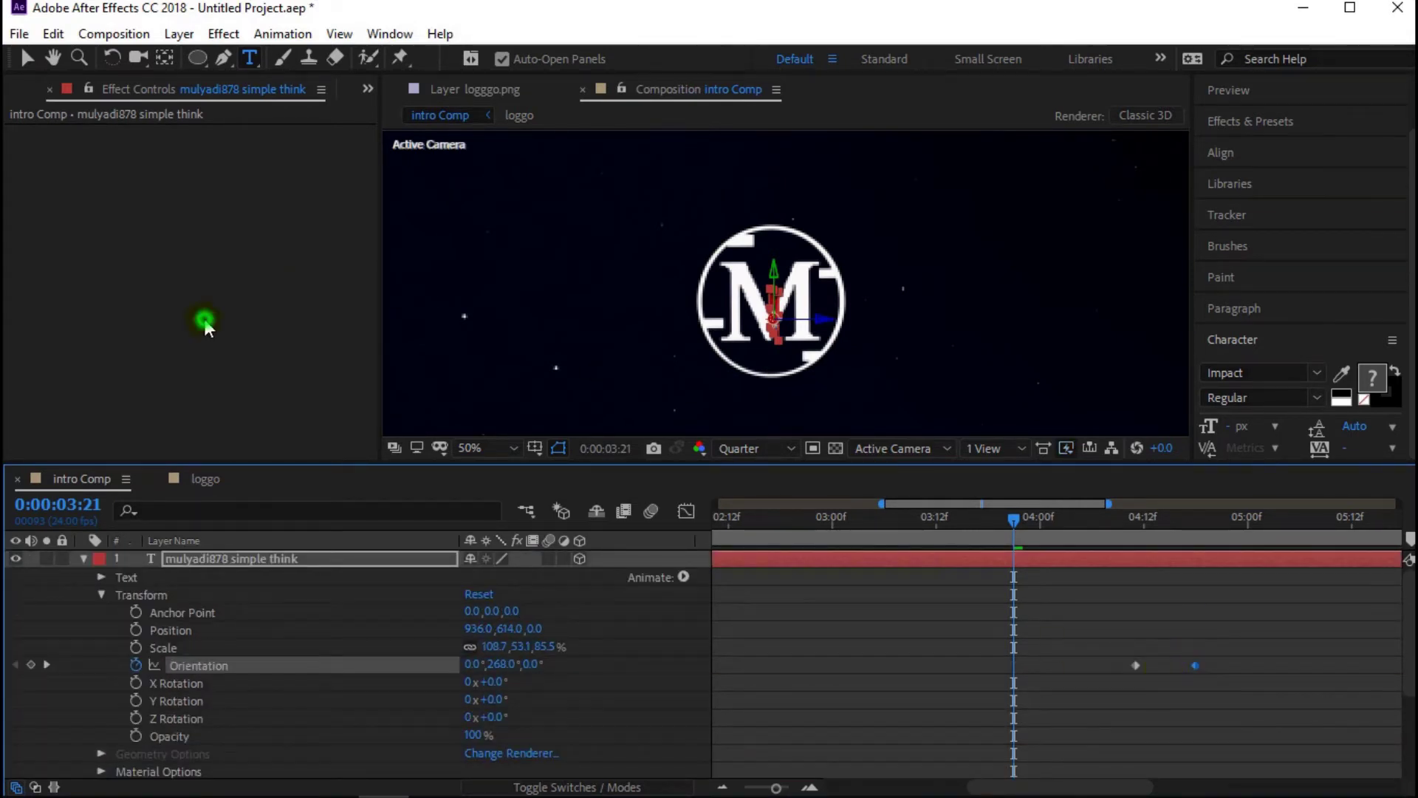
# - Expand the loggo layer's properties to show its Orientation keyframes along with those of the text layer
pyautogui.click(204, 317)
pyautogui.scroll(-3, 288, 291)
pyautogui.scroll(-2, 356, 698)
pyautogui.click(119, 649)
pyautogui.click(83, 648)
pyautogui.scroll(1, 224, 659)
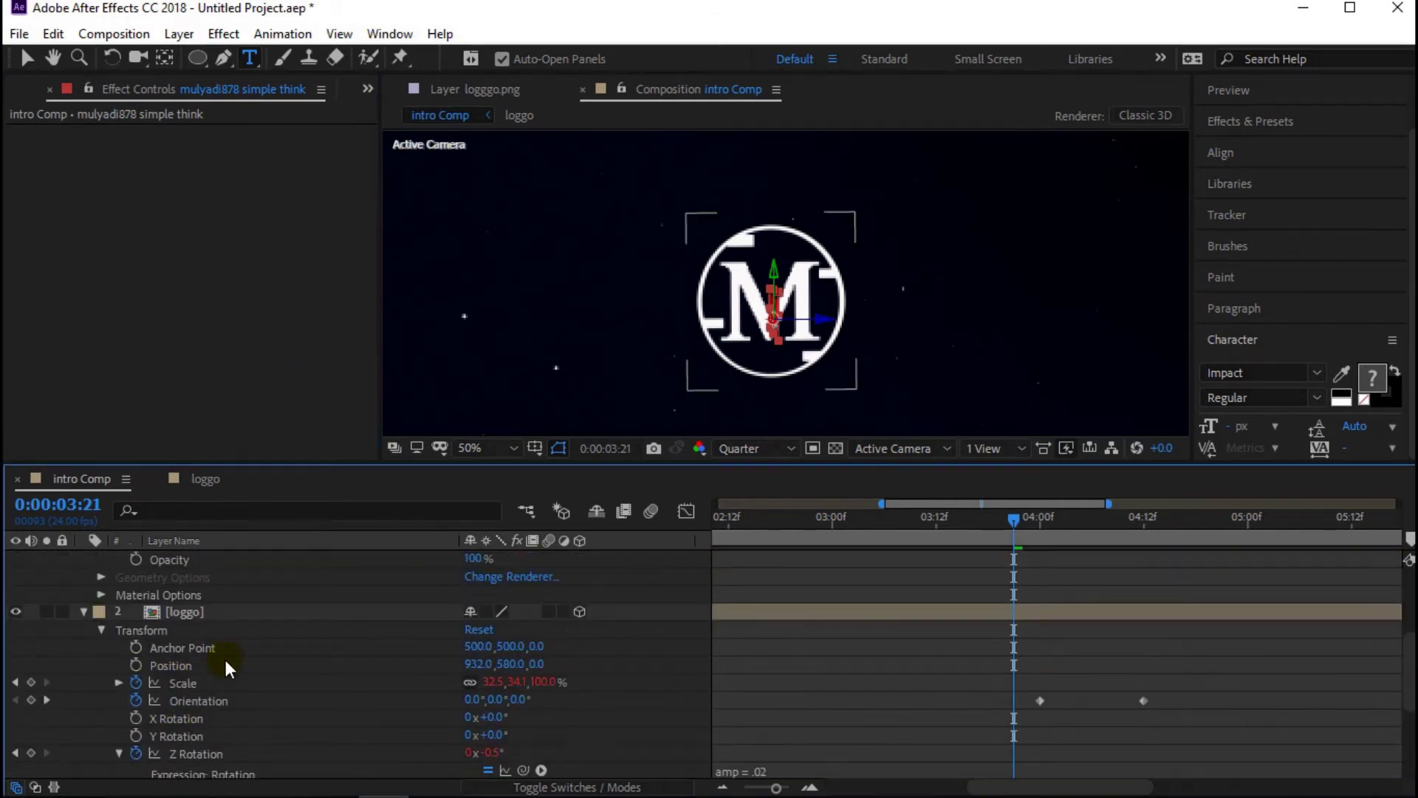
pyautogui.scroll(2, 237, 657)
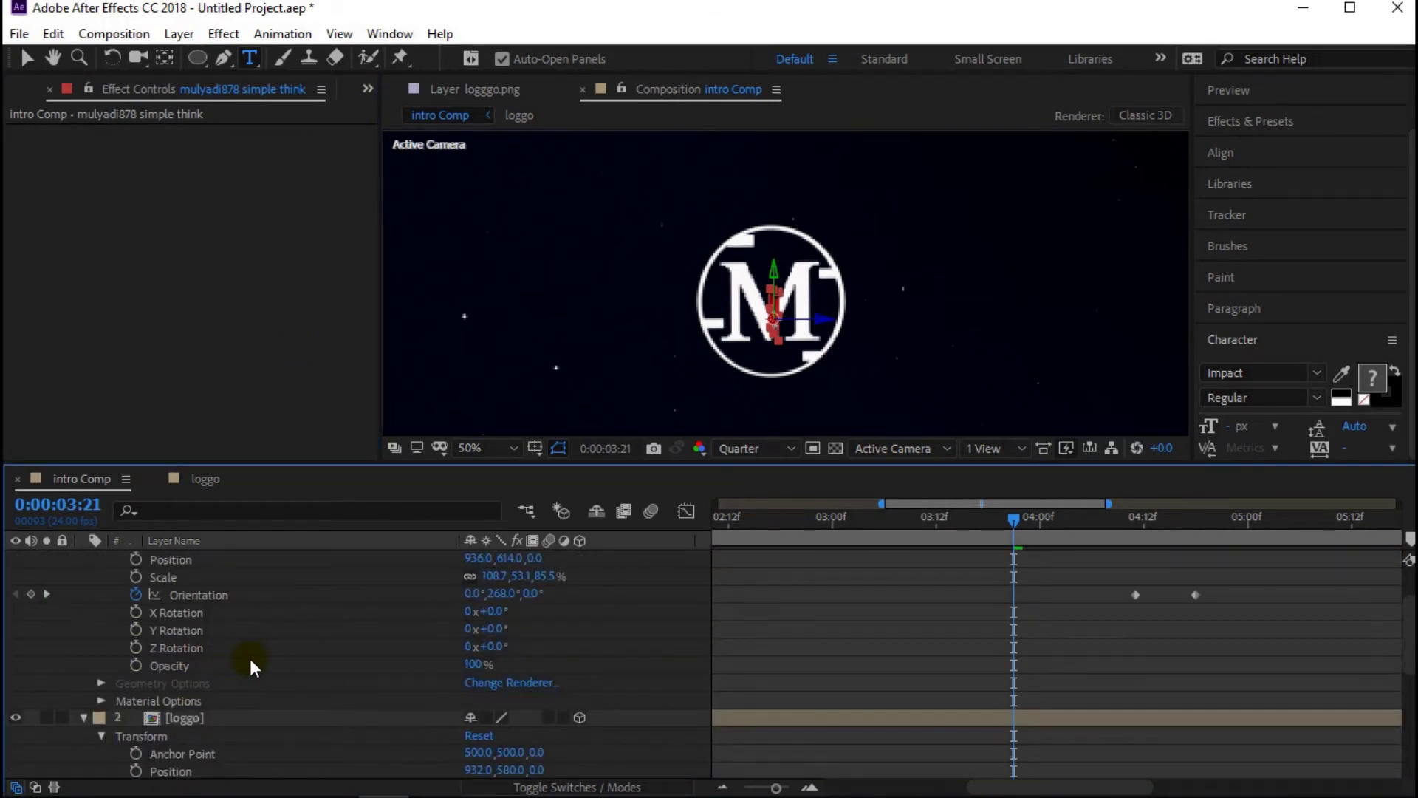
# - Apply Easy Ease to the text layer's second Orientation keyframe and the loggo layer's first Orientation keyframe
pyautogui.click(1197, 594)
pyautogui.hscroll(2, 1196, 593)
pyautogui.hscroll(-1, 1076, 643)
pyautogui.scroll(-3, 1076, 642)
pyautogui.click(1075, 643)
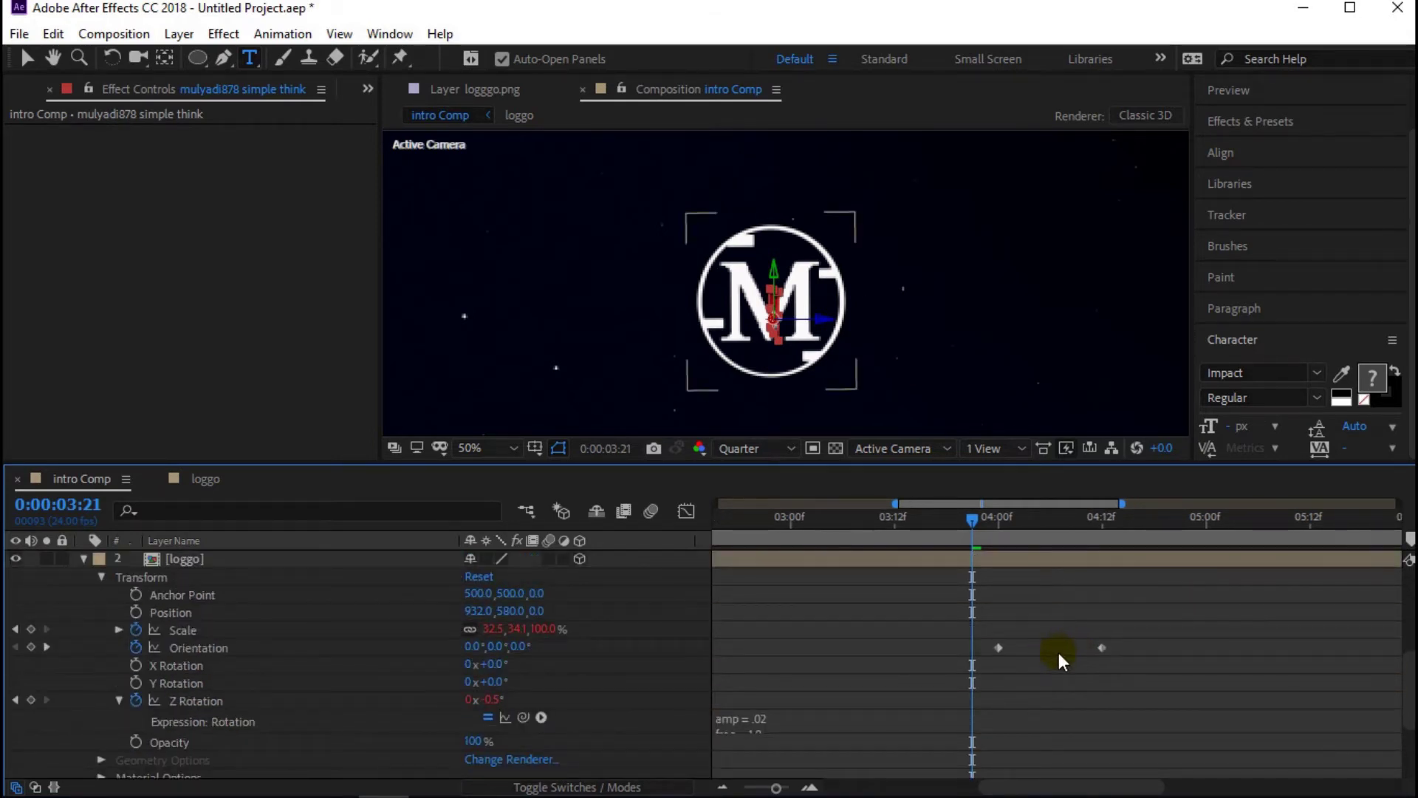
pyautogui.click(1000, 648)
pyautogui.rightClick(1000, 649)
pyautogui.moveTo(1036, 644)
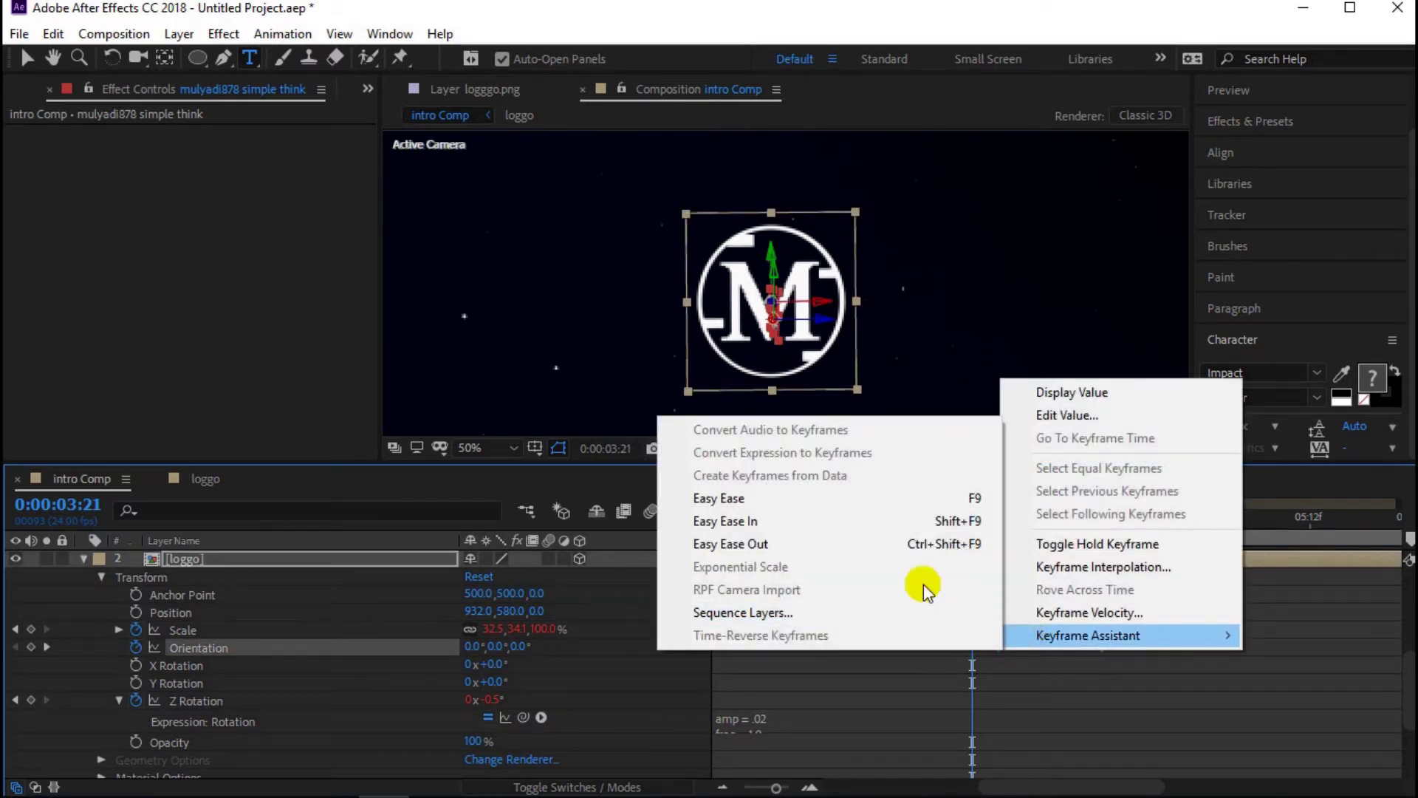
pyautogui.click(861, 497)
pyautogui.moveTo(256, 459); pyautogui.dragTo(282, 370)
pyautogui.scroll(-2, 739, 627)
pyautogui.scroll(5, 739, 625)
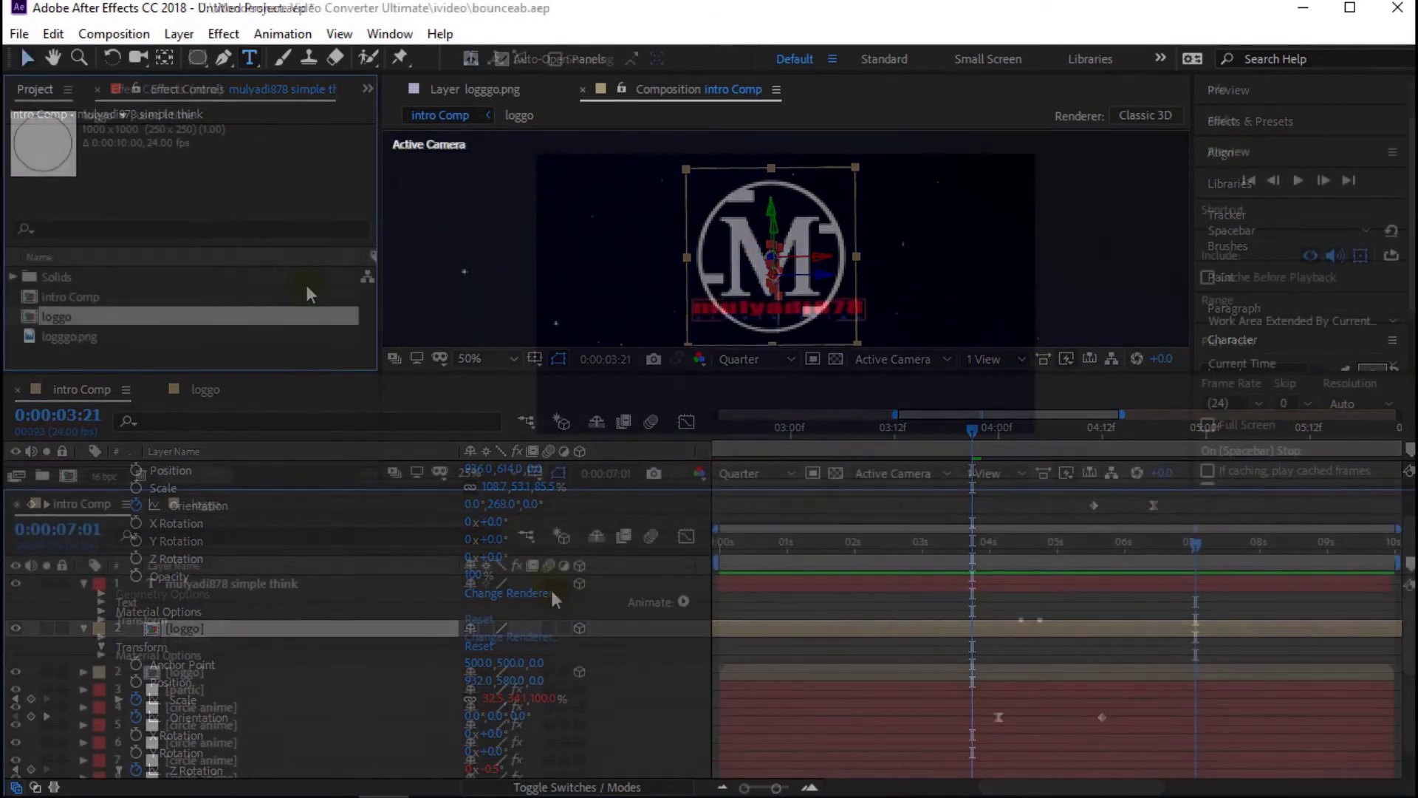
# - Turn on motion blur for the text and loggo layers and enable it for the whole composition
pyautogui.click(548, 582)
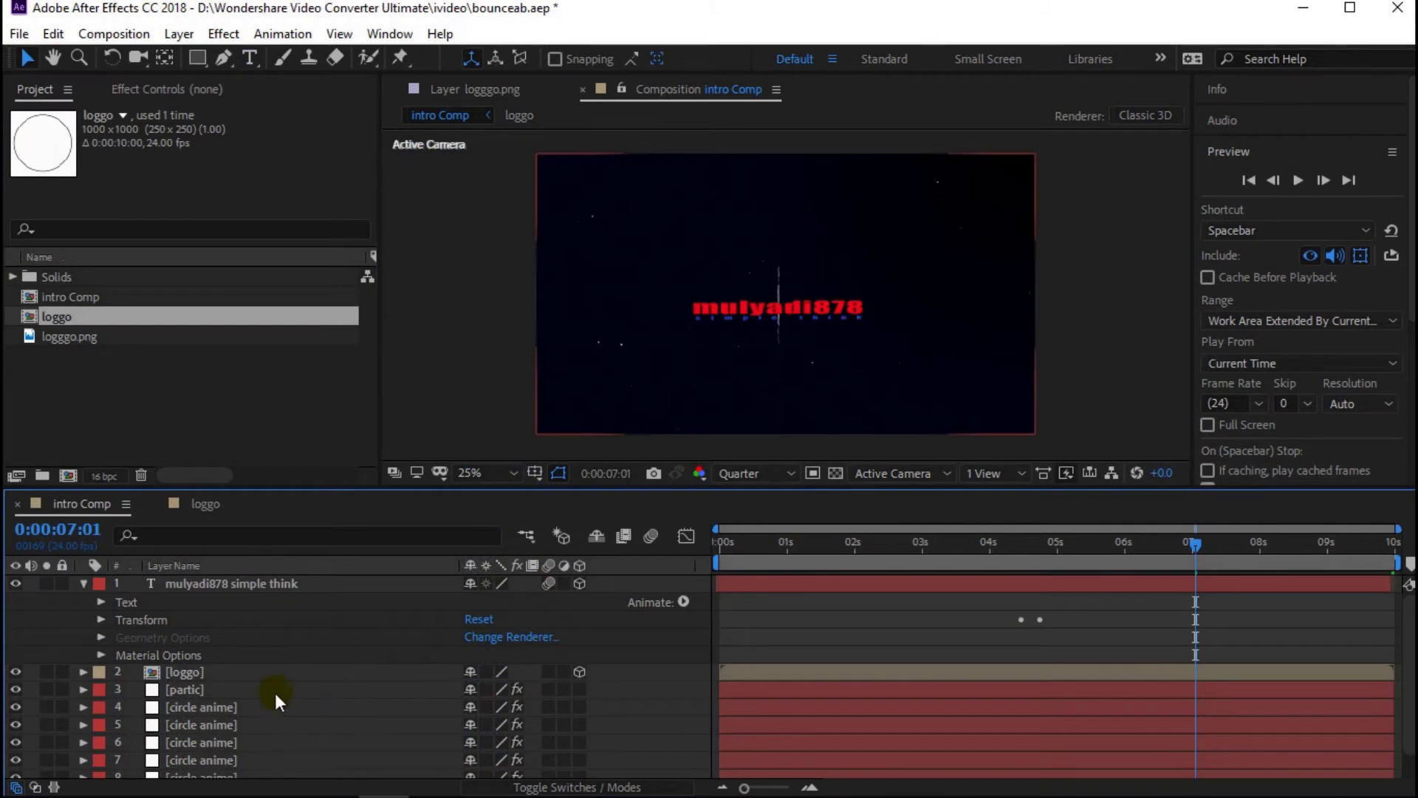
pyautogui.click(548, 583)
pyautogui.click(651, 536)
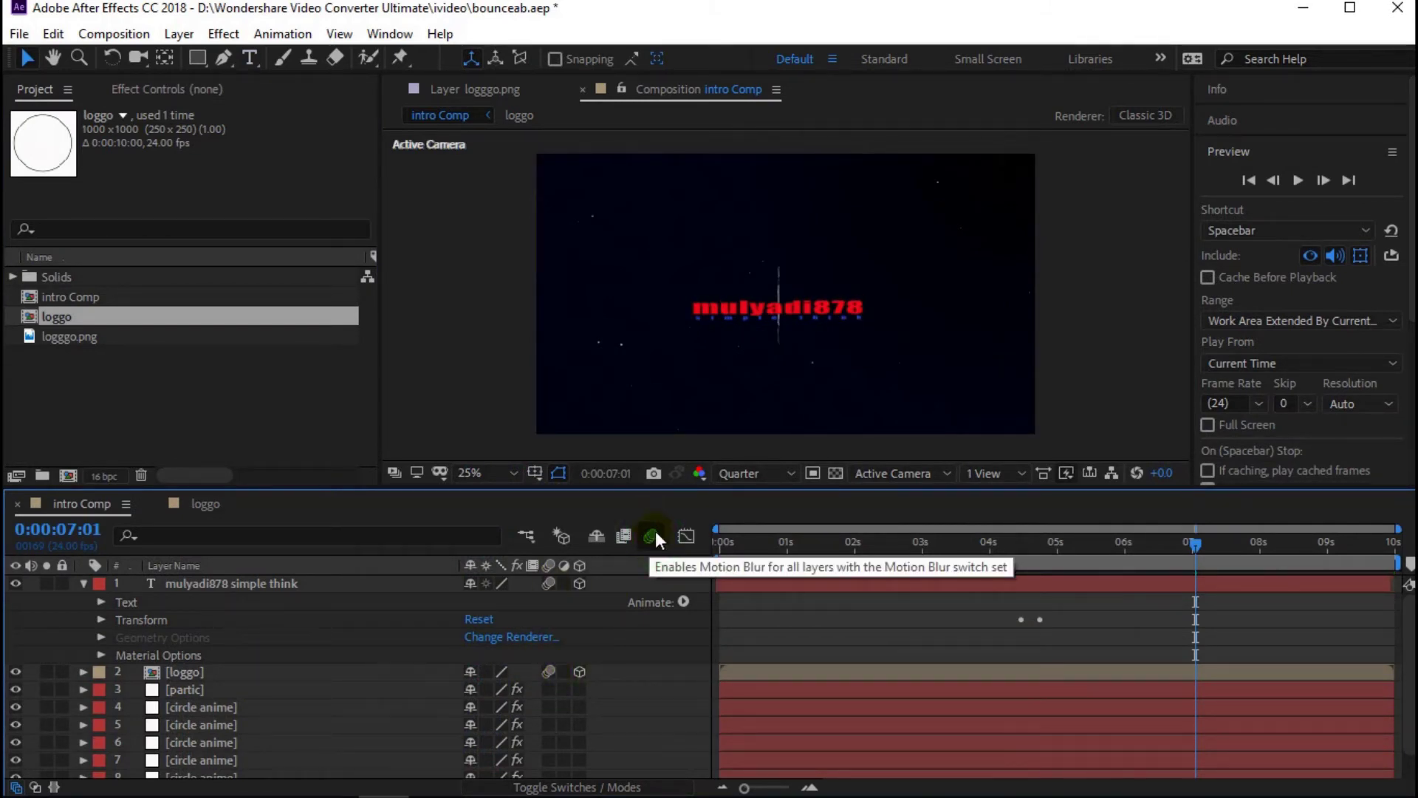
pyautogui.scroll(2, 844, 363)
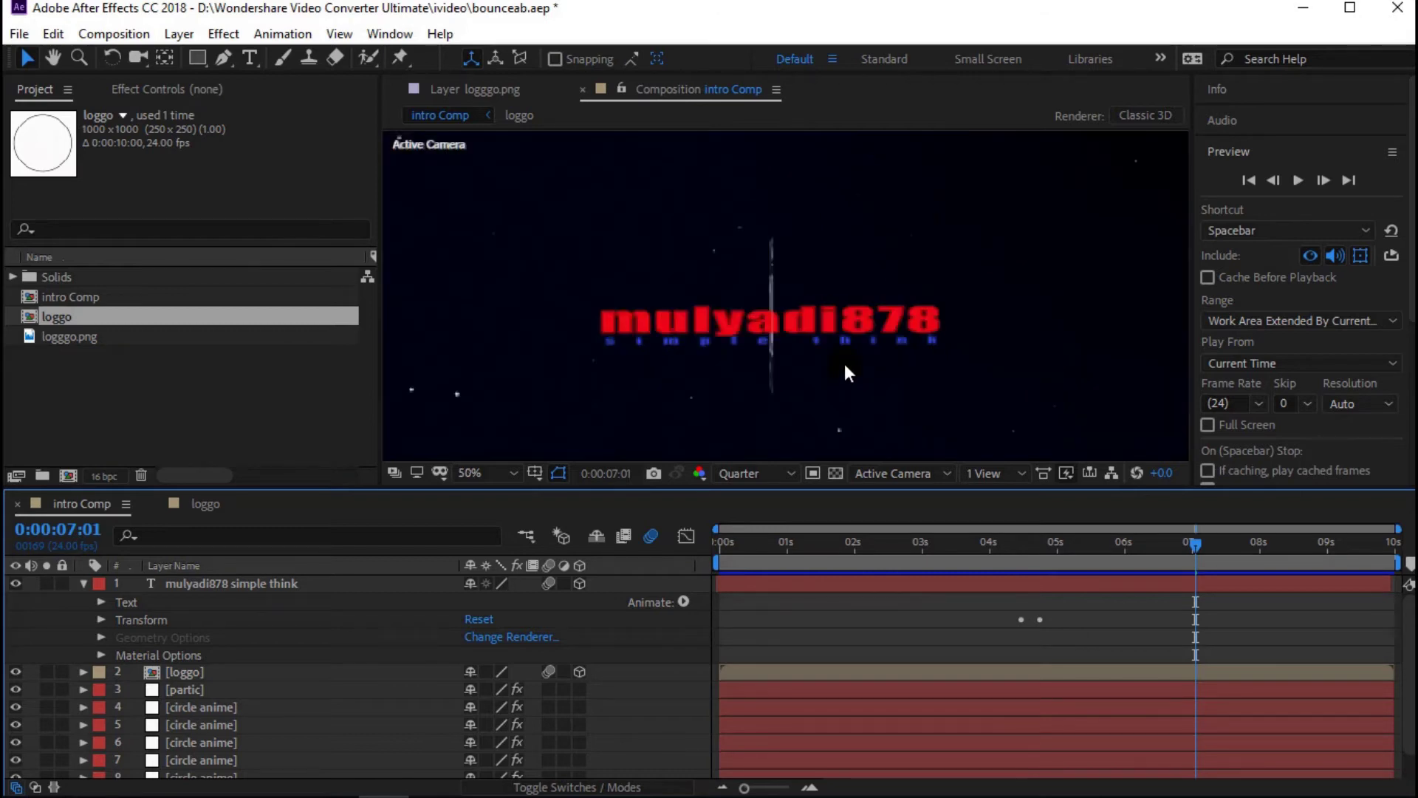
# - Preview the intro with motion blur and collapse the text layer's properties
pyautogui.click(1298, 181)
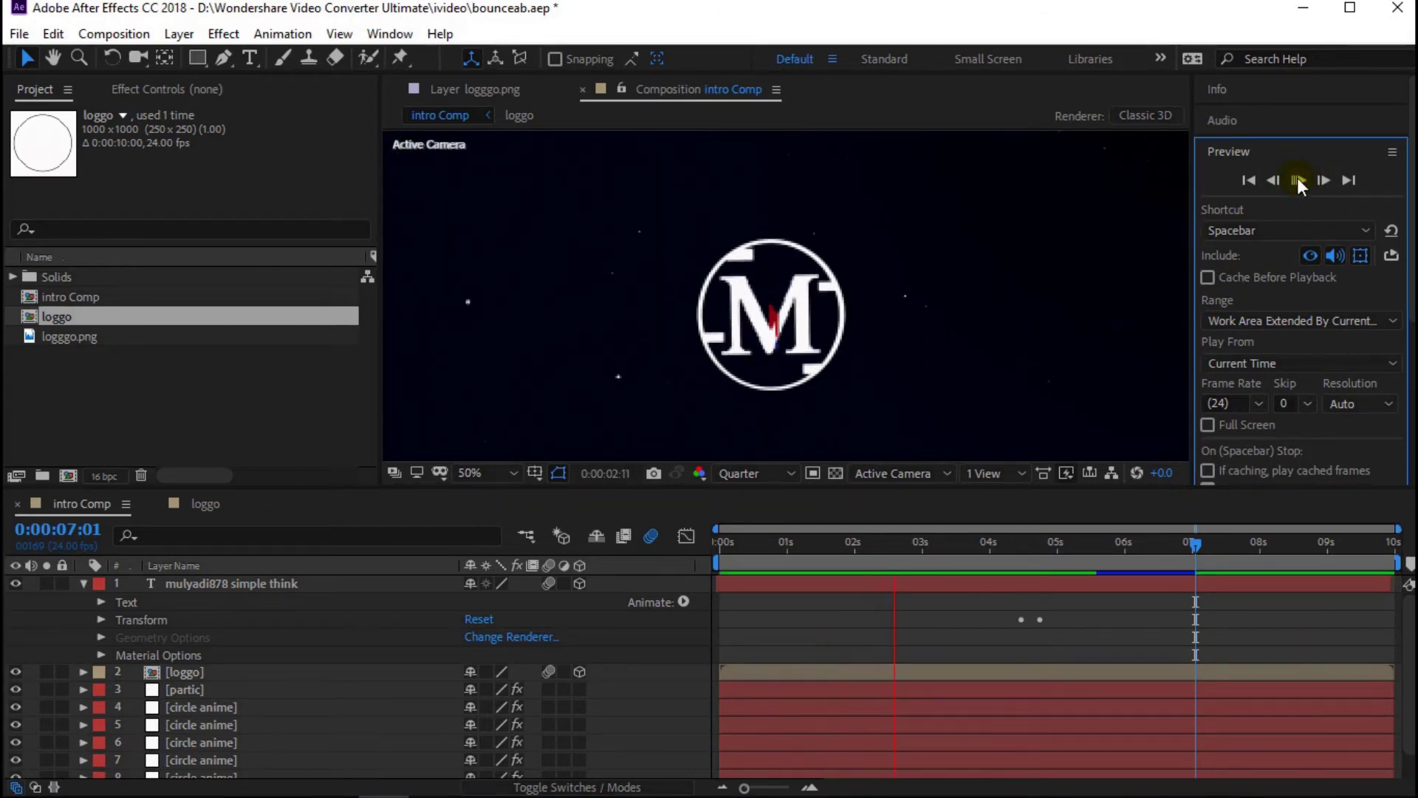
pyautogui.click(1298, 181)
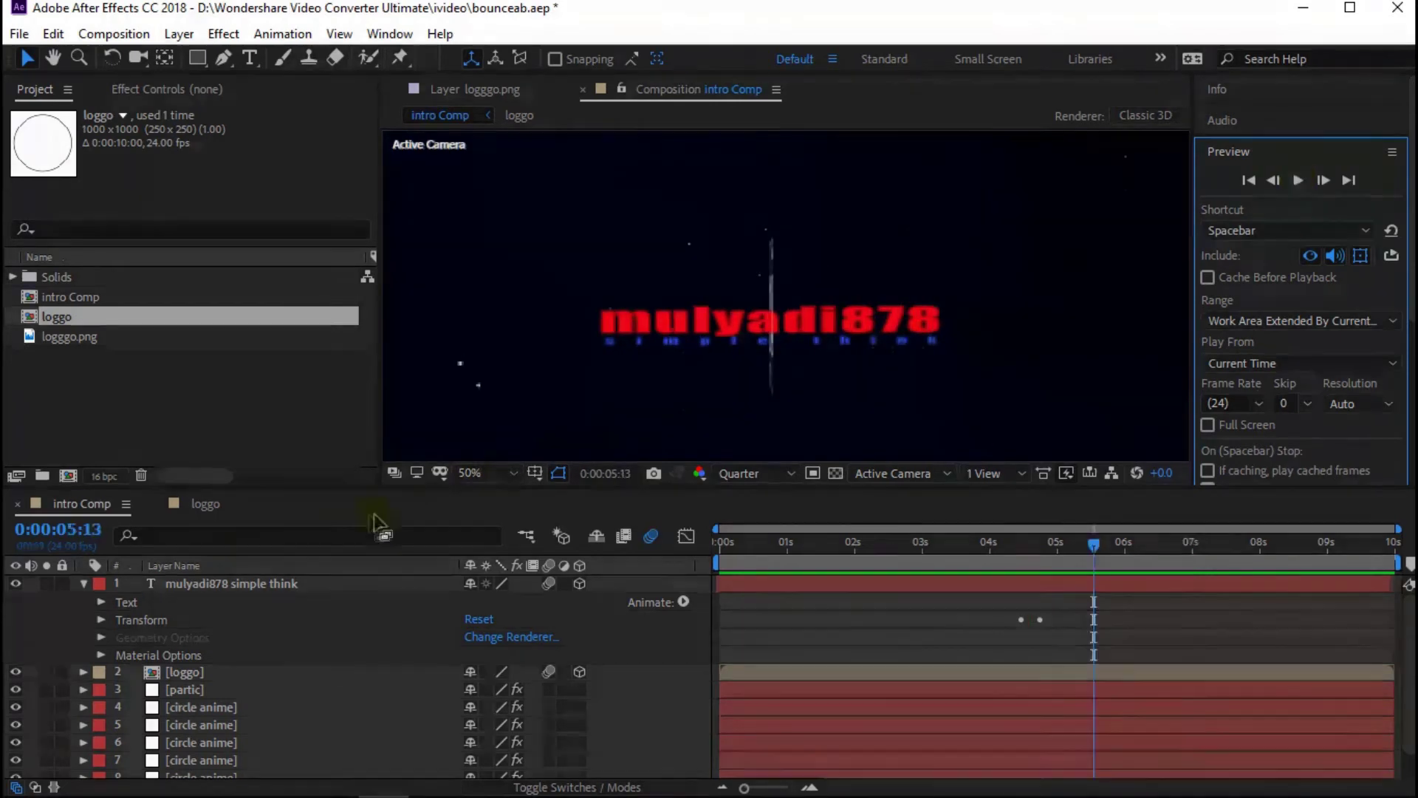
pyautogui.click(83, 584)
pyautogui.click(199, 768)
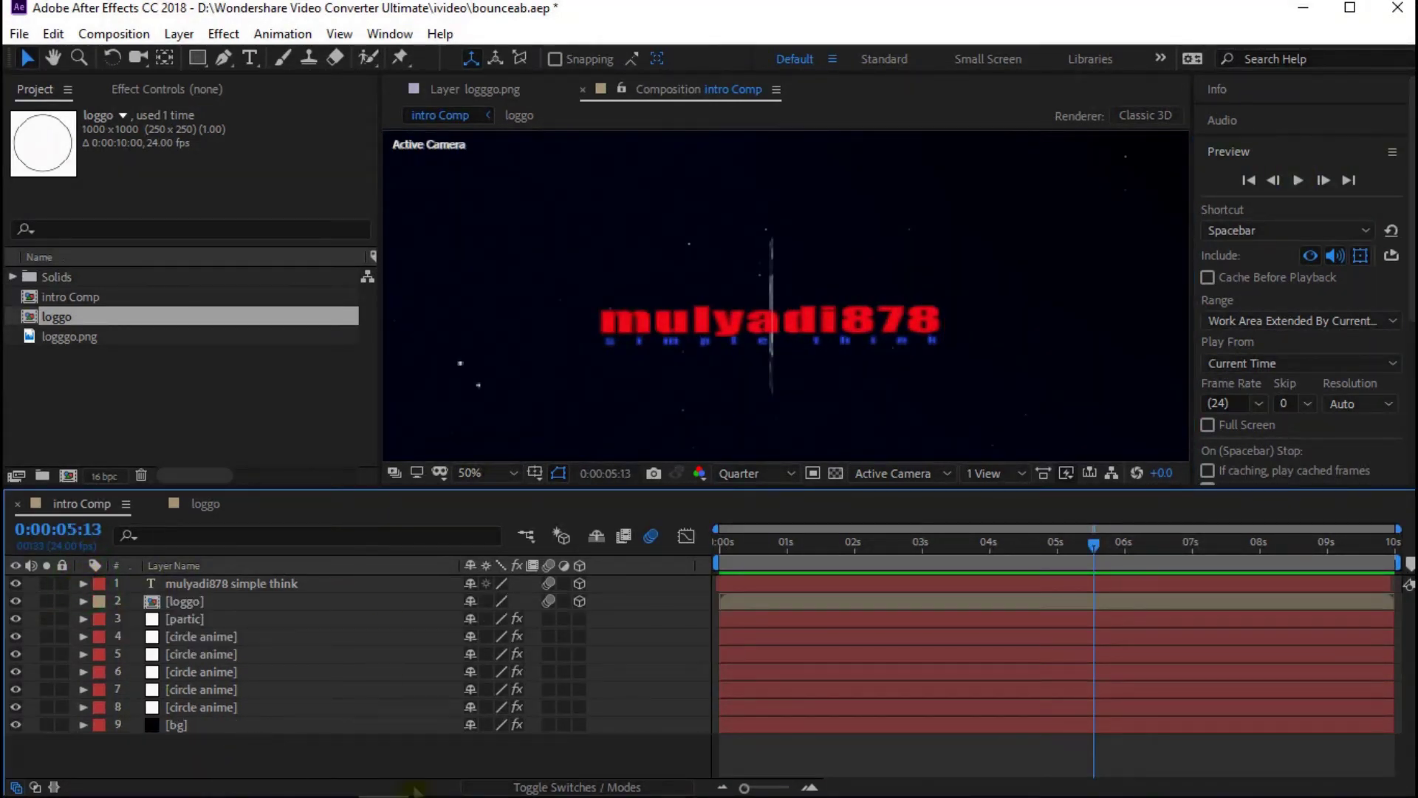
# - Split the text layer at 0:00:04:12, where the logo and the text are both edge-on
pyautogui.click(812, 789)
pyautogui.click(812, 787)
pyautogui.moveTo(1085, 548); pyautogui.dragTo(806, 548)
pyautogui.click(937, 602)
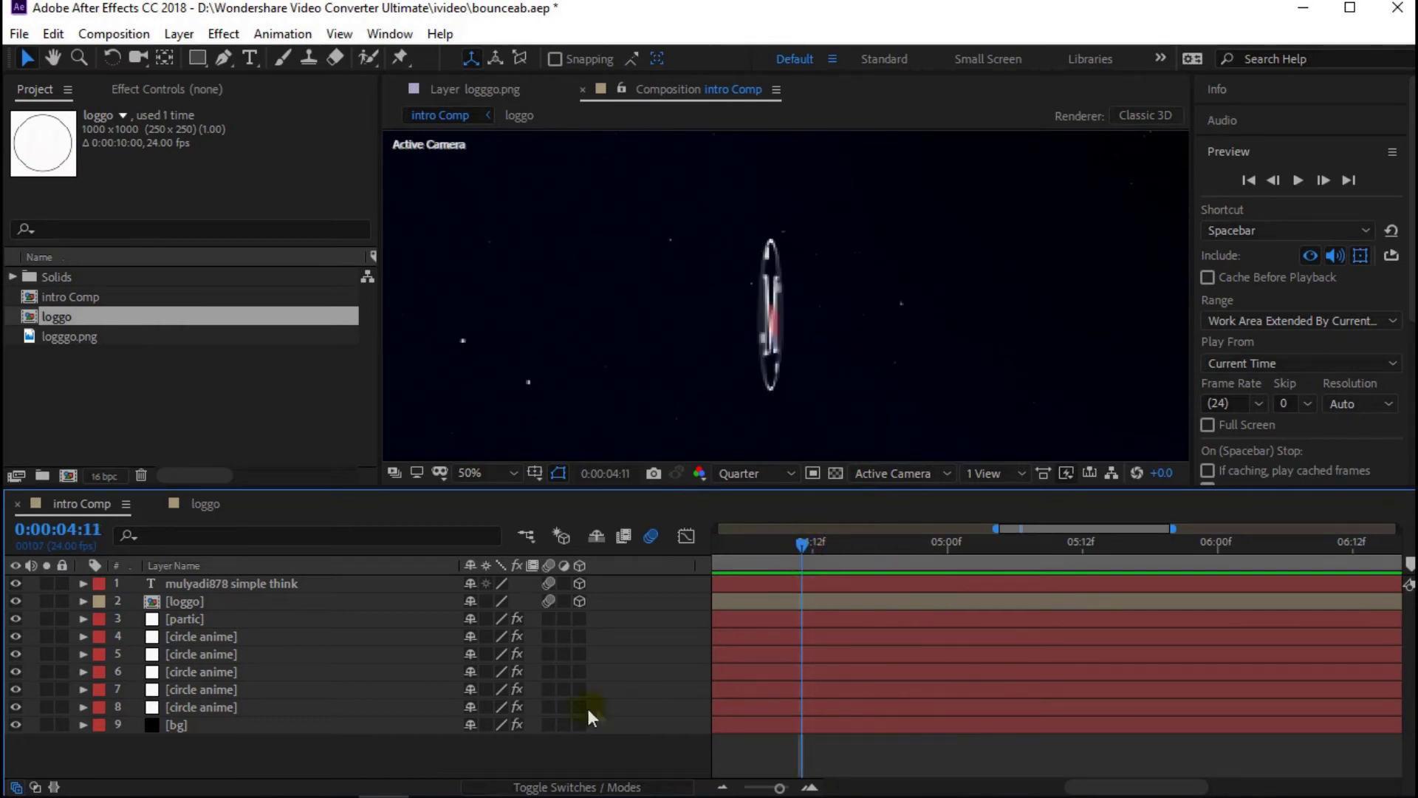
pyautogui.press('j')
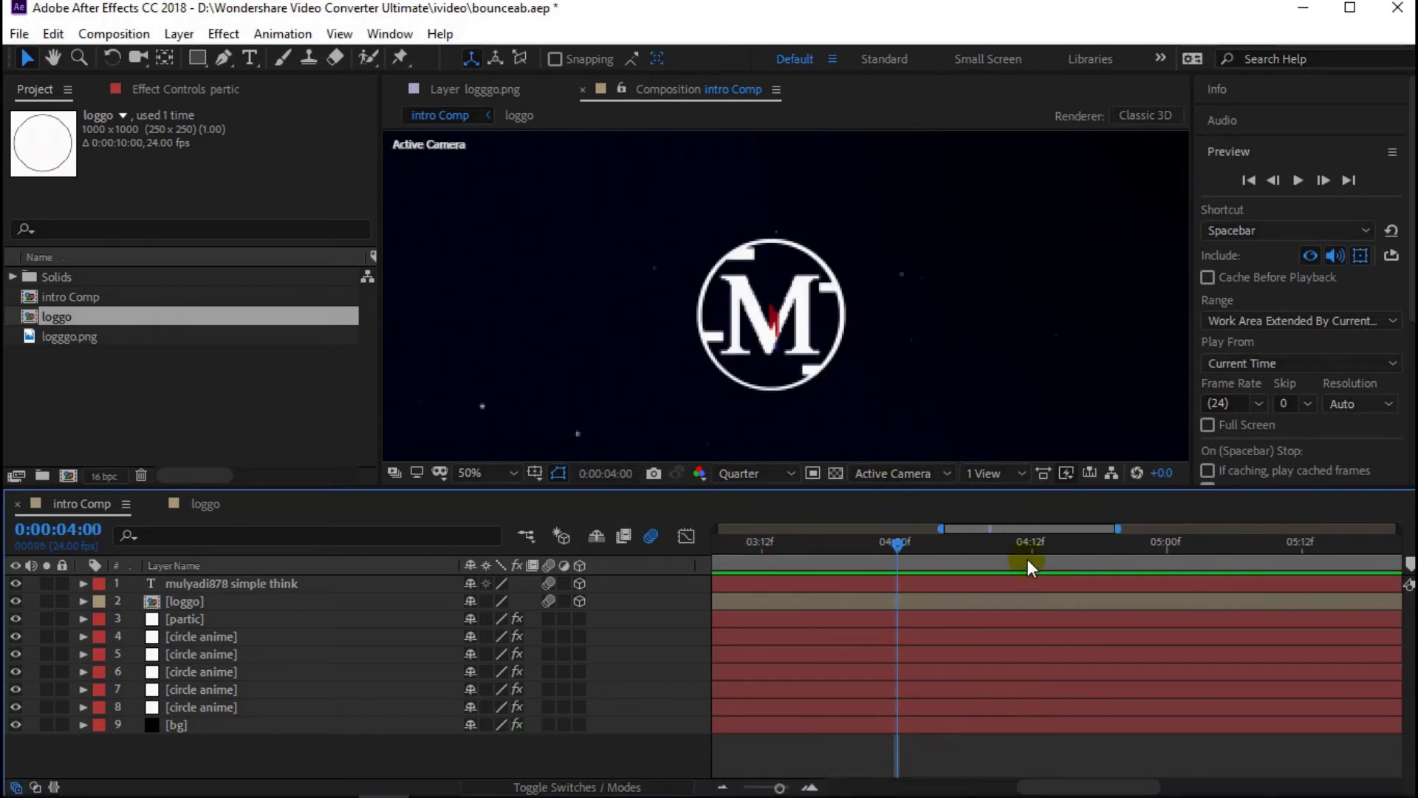
pyautogui.click(1031, 562)
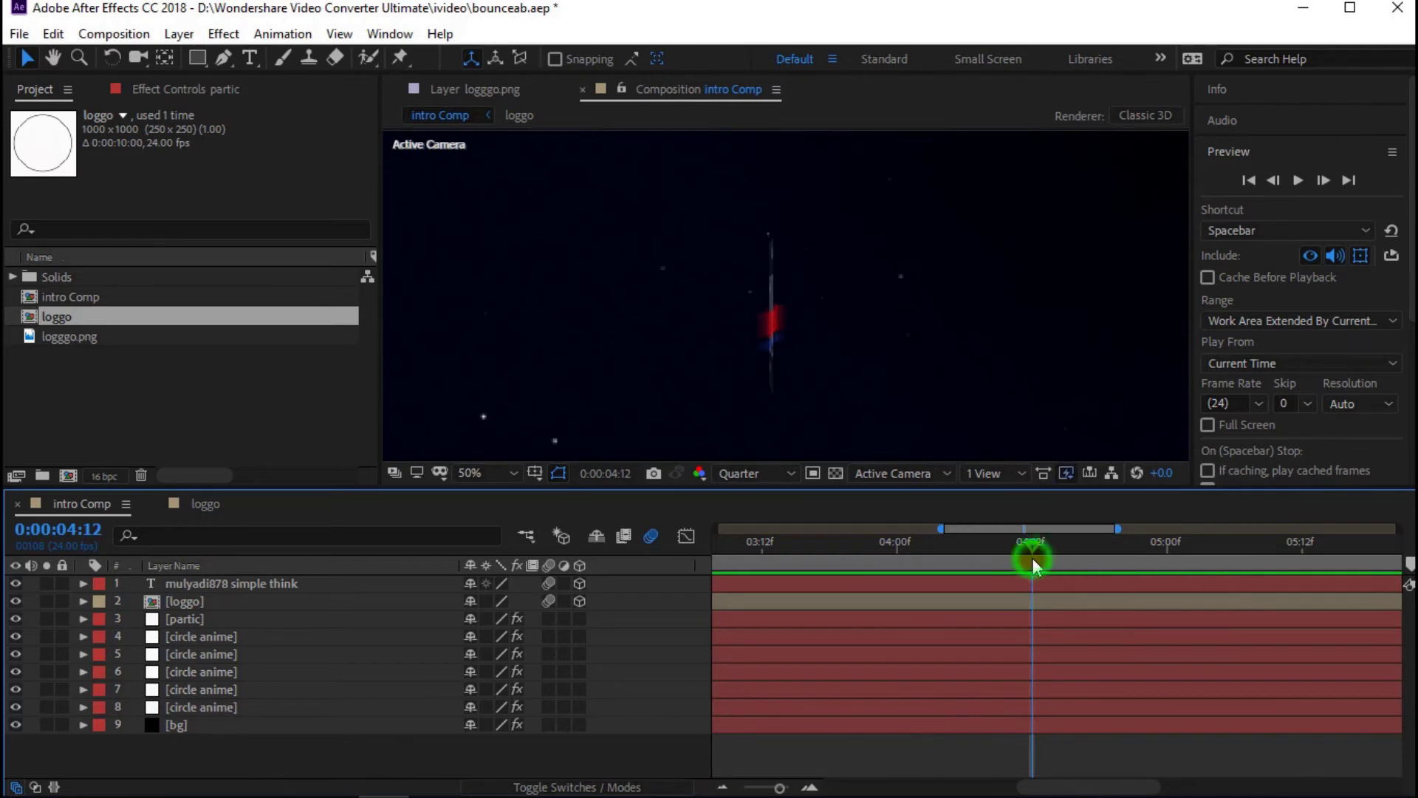
pyautogui.press(',')
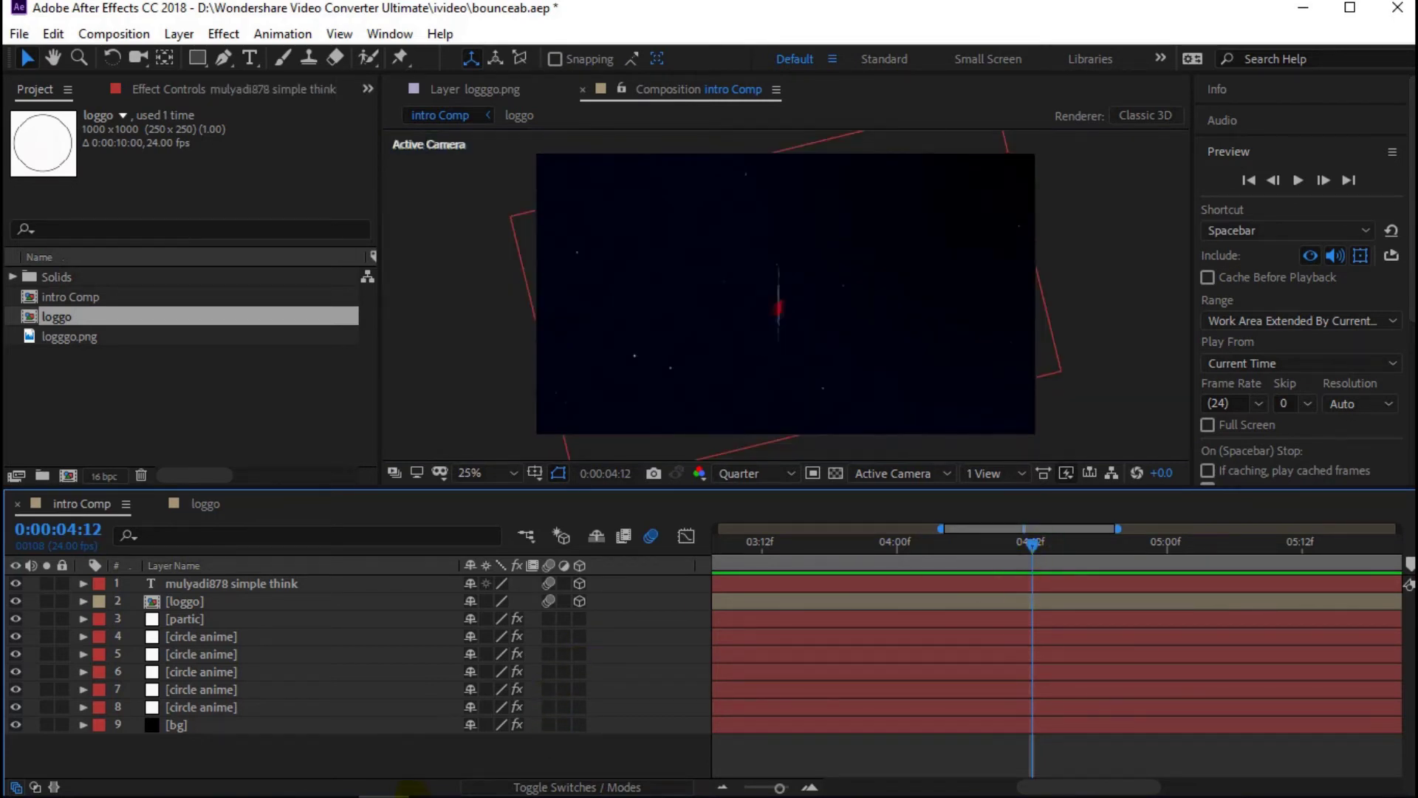
pyautogui.click(217, 581)
pyautogui.moveTo(178, 578); pyautogui.dragTo(1034, 604)
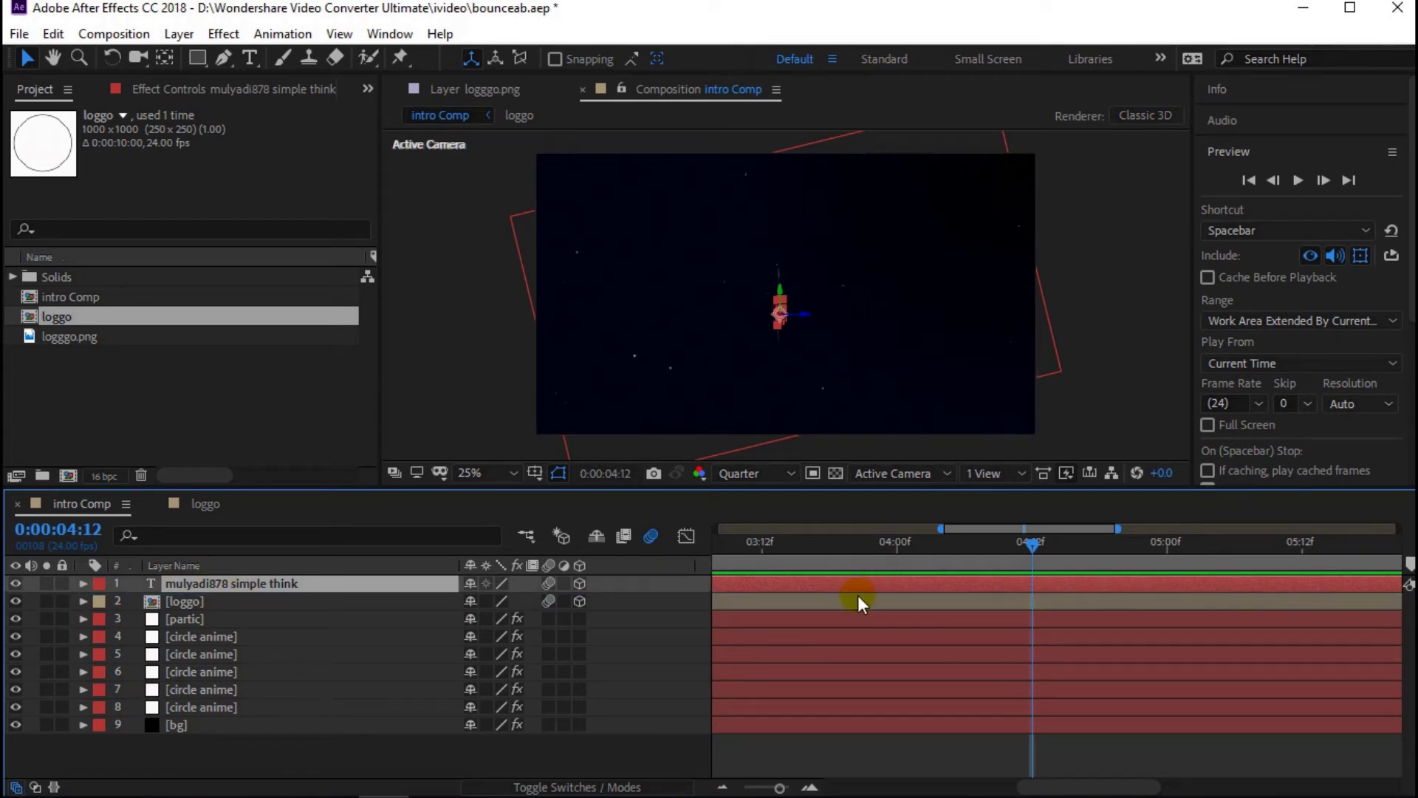
pyautogui.click(53, 34)
pyautogui.click(187, 325)
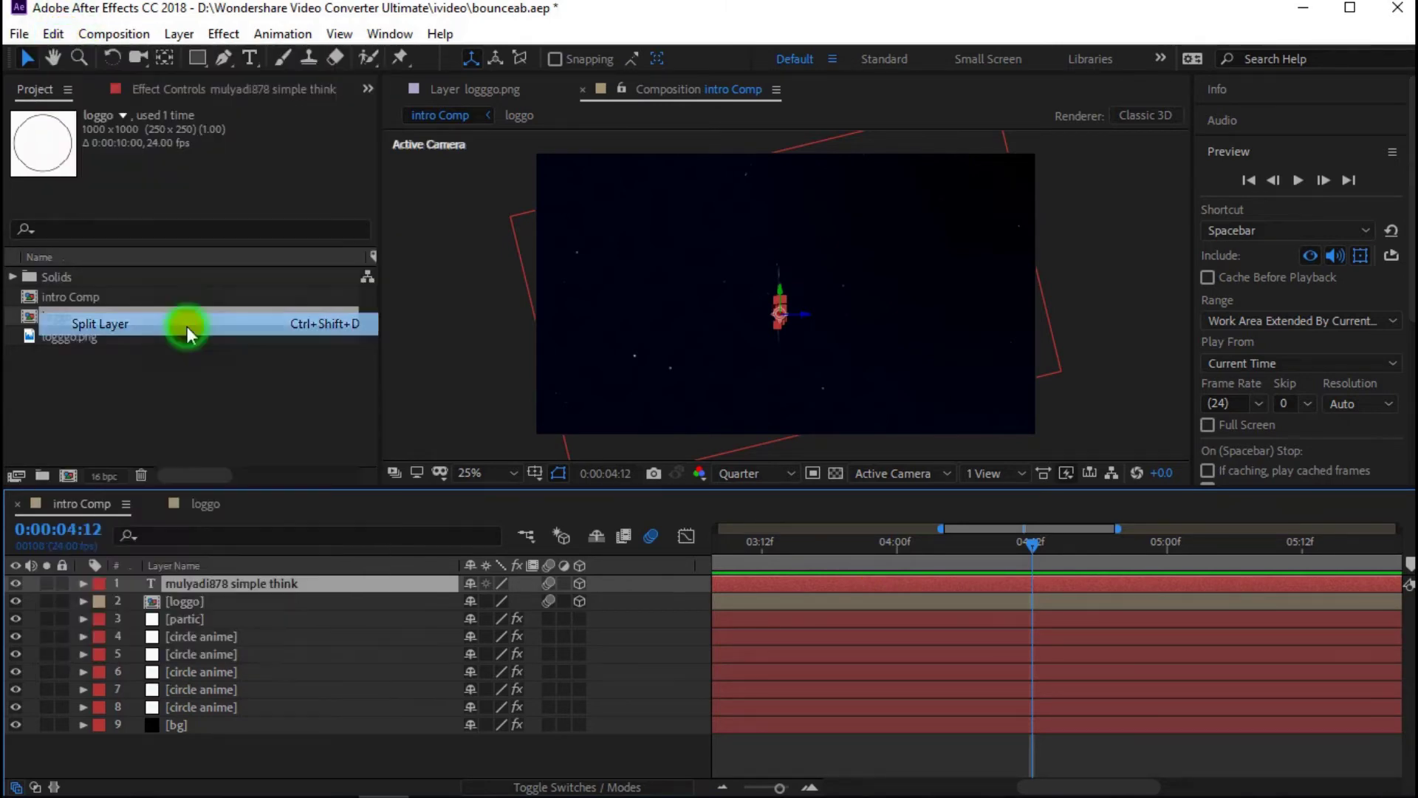
# - Split the loggo layer at 0:00:04:12 as well and enlarge the timeline area to show all layers
pyautogui.click(260, 622)
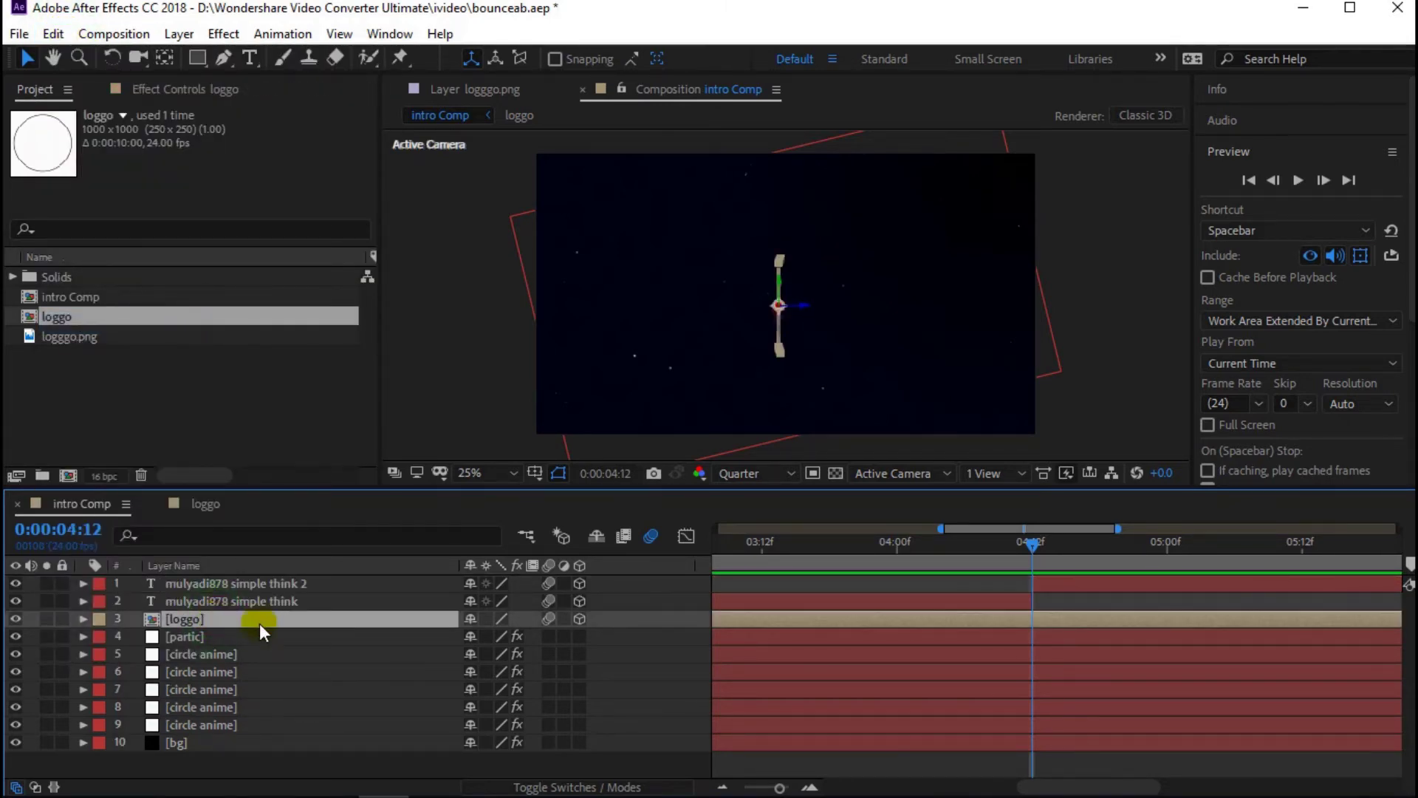
pyautogui.click(53, 34)
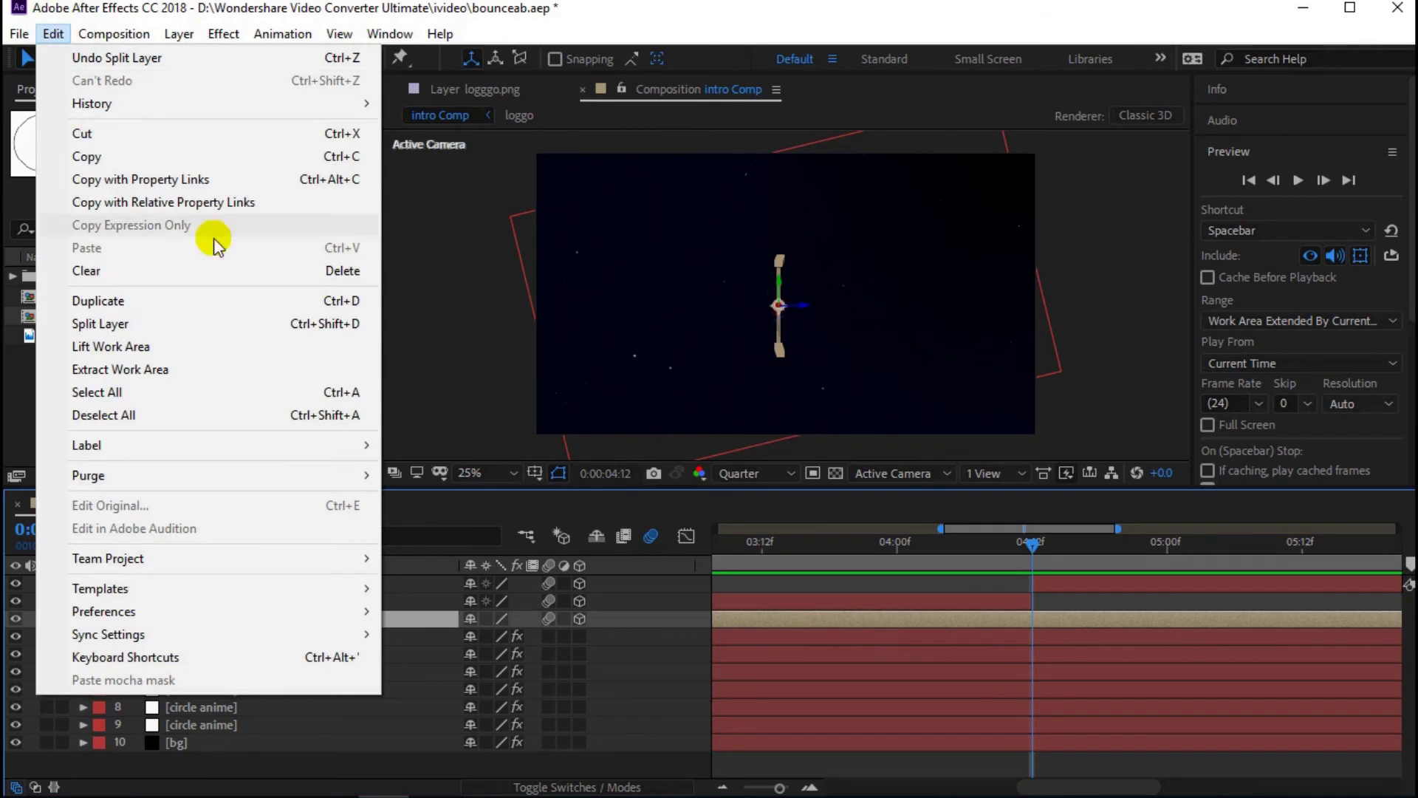
pyautogui.click(129, 325)
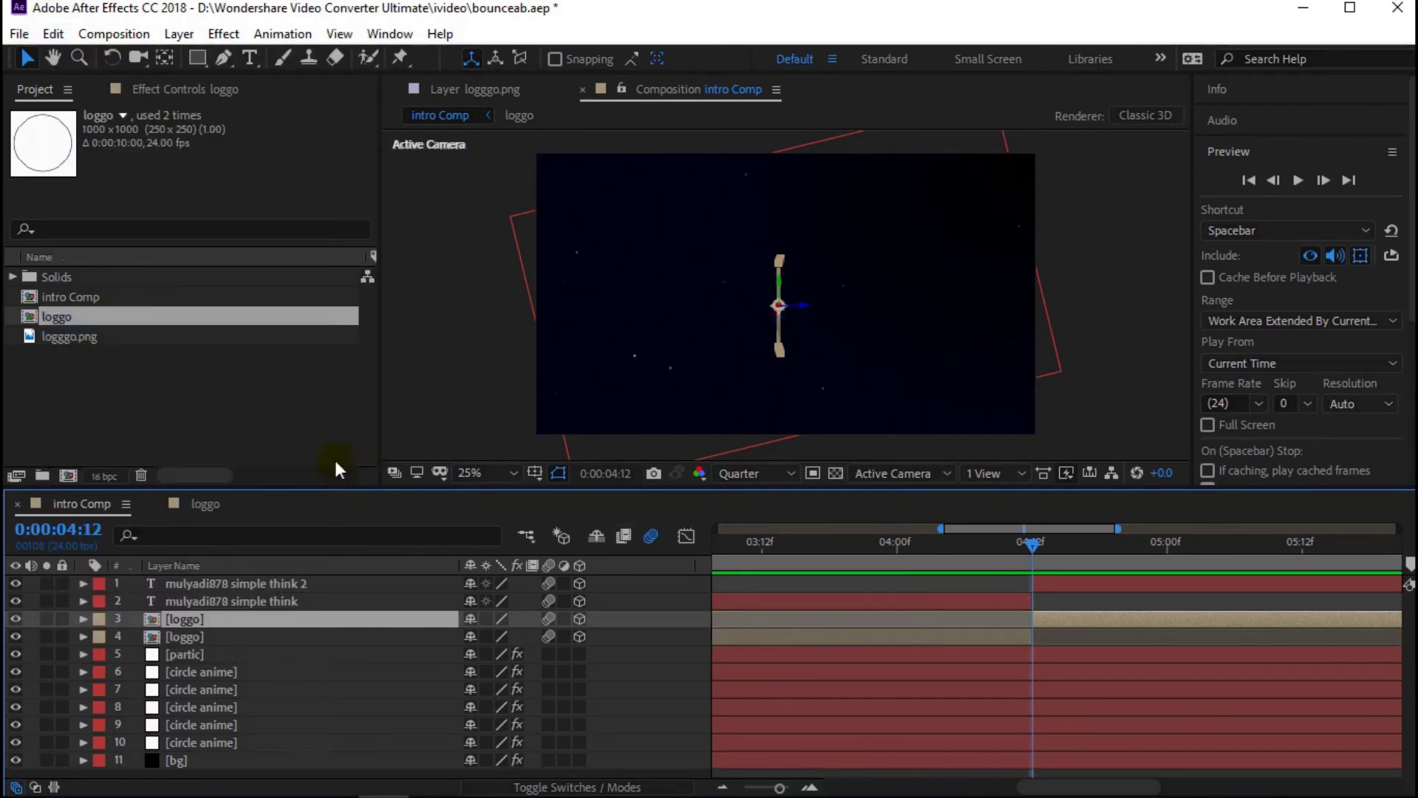
pyautogui.moveTo(346, 464); pyautogui.dragTo(361, 419)
pyautogui.click(380, 732)
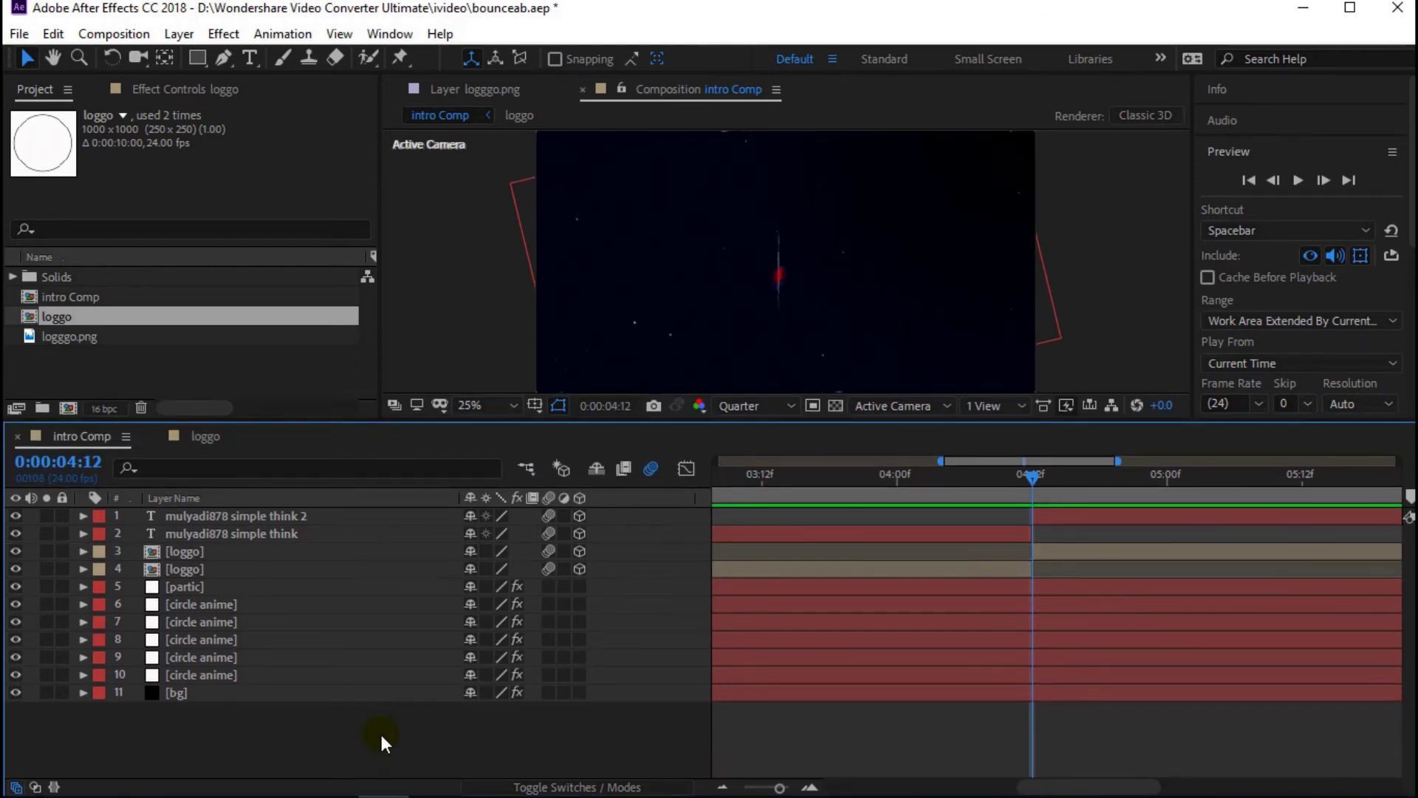
# - Delete the part of the text layer before 0:00:04:12 and the part of the loggo layer after it
pyautogui.click(882, 533)
pyautogui.click(53, 33)
pyautogui.click(135, 274)
pyautogui.click(875, 535)
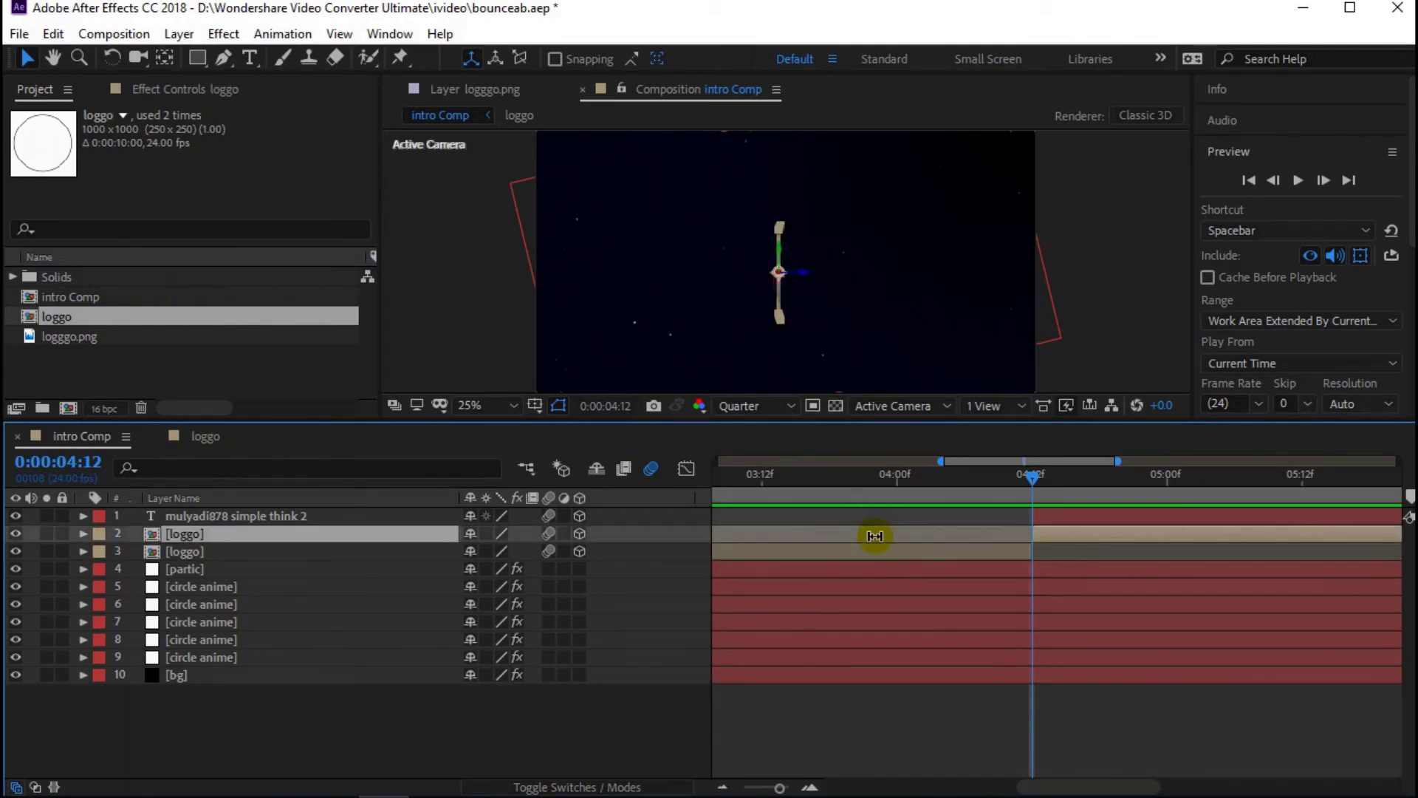
pyautogui.click(53, 33)
pyautogui.click(149, 275)
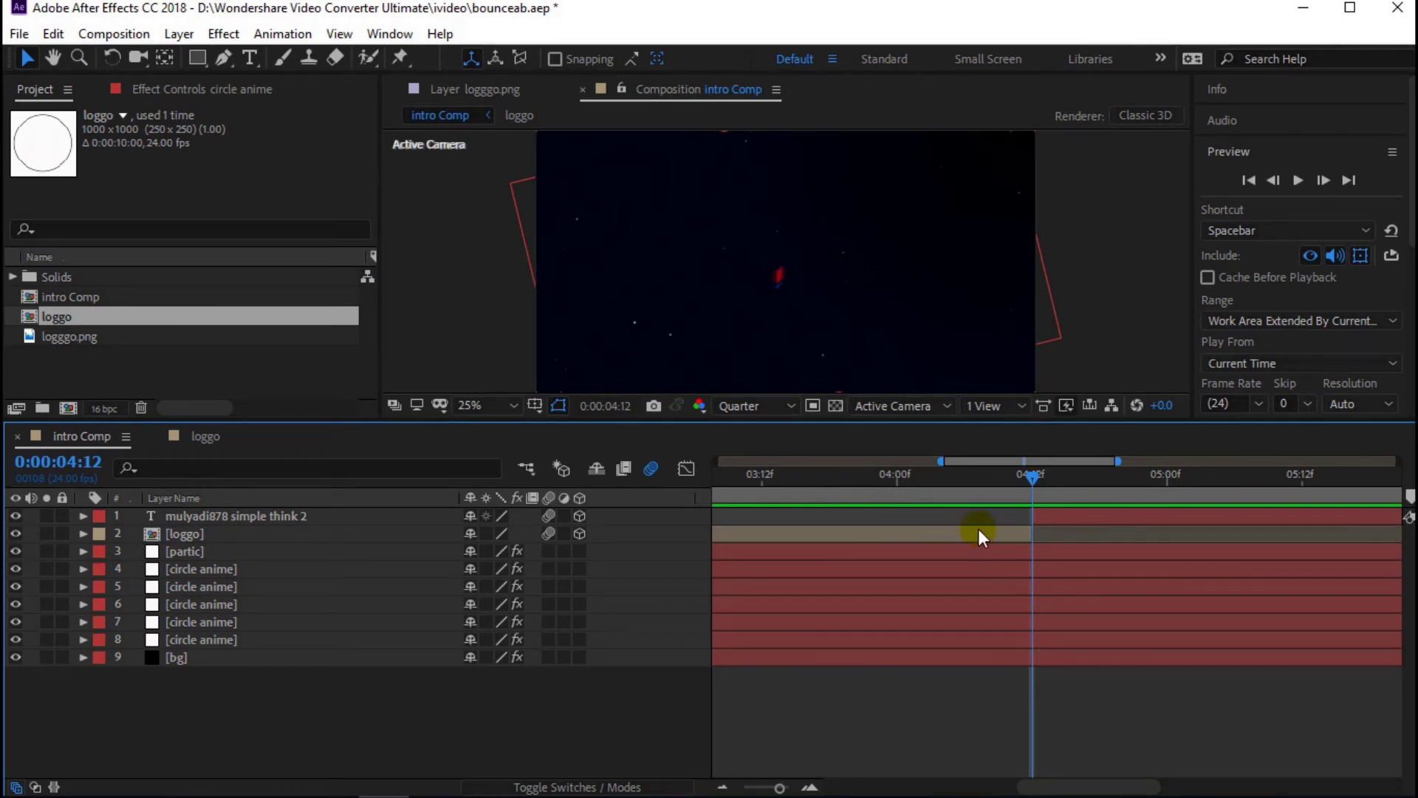
# - Play the whole intro to check the logo-to-text changeover, and scrub back to 0:00:04:16
pyautogui.click(1298, 180)
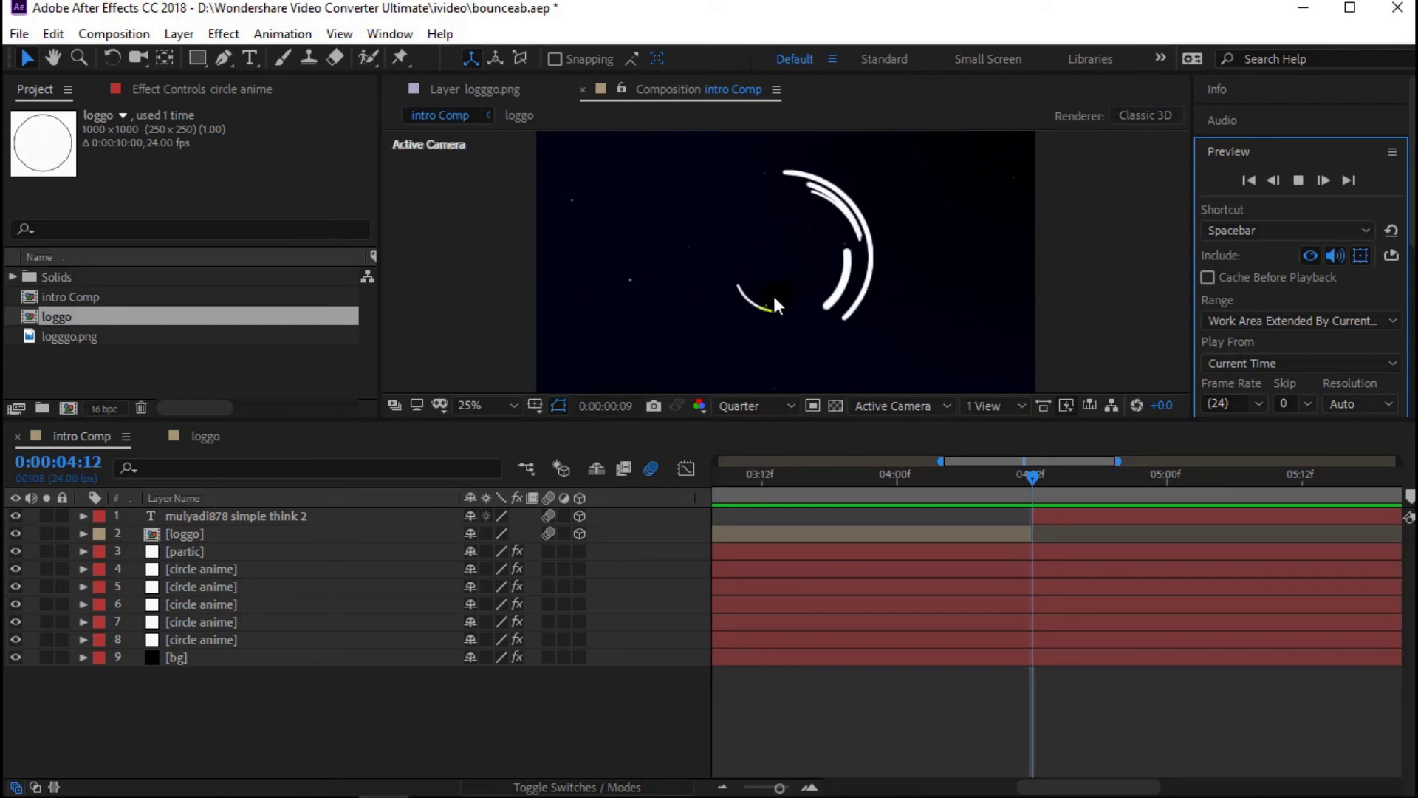
pyautogui.click(1298, 182)
pyautogui.click(549, 731)
pyautogui.moveTo(1222, 477); pyautogui.dragTo(1078, 492)
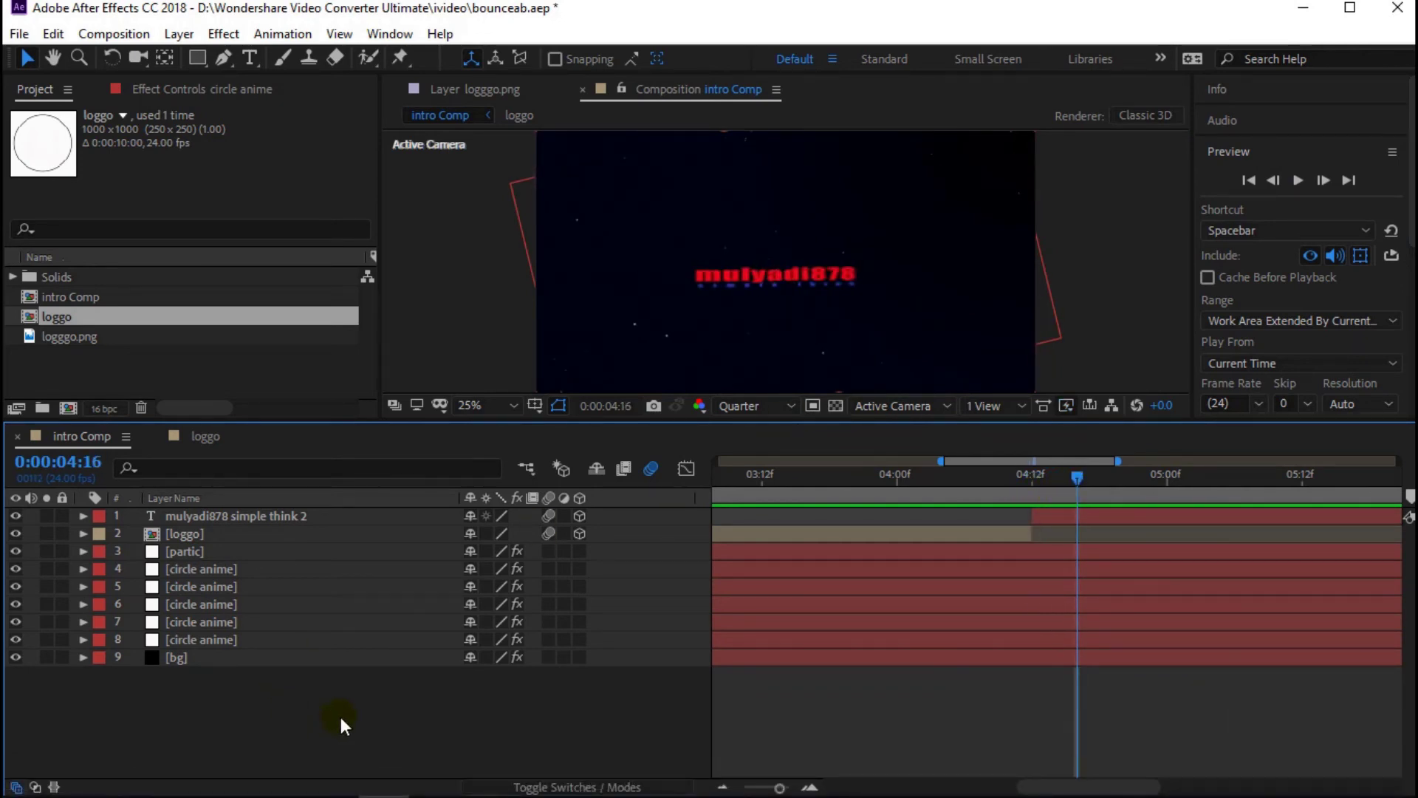
# - Add a new adjustment layer above all other layers in the intro Comp
pyautogui.moveTo(1077, 477)
pyautogui.mouseDown()
pyautogui.moveTo(1000, 481)
pyautogui.moveTo(1089, 477)
pyautogui.mouseUp()
pyautogui.rightClick(535, 702)
pyautogui.moveTo(739, 473)
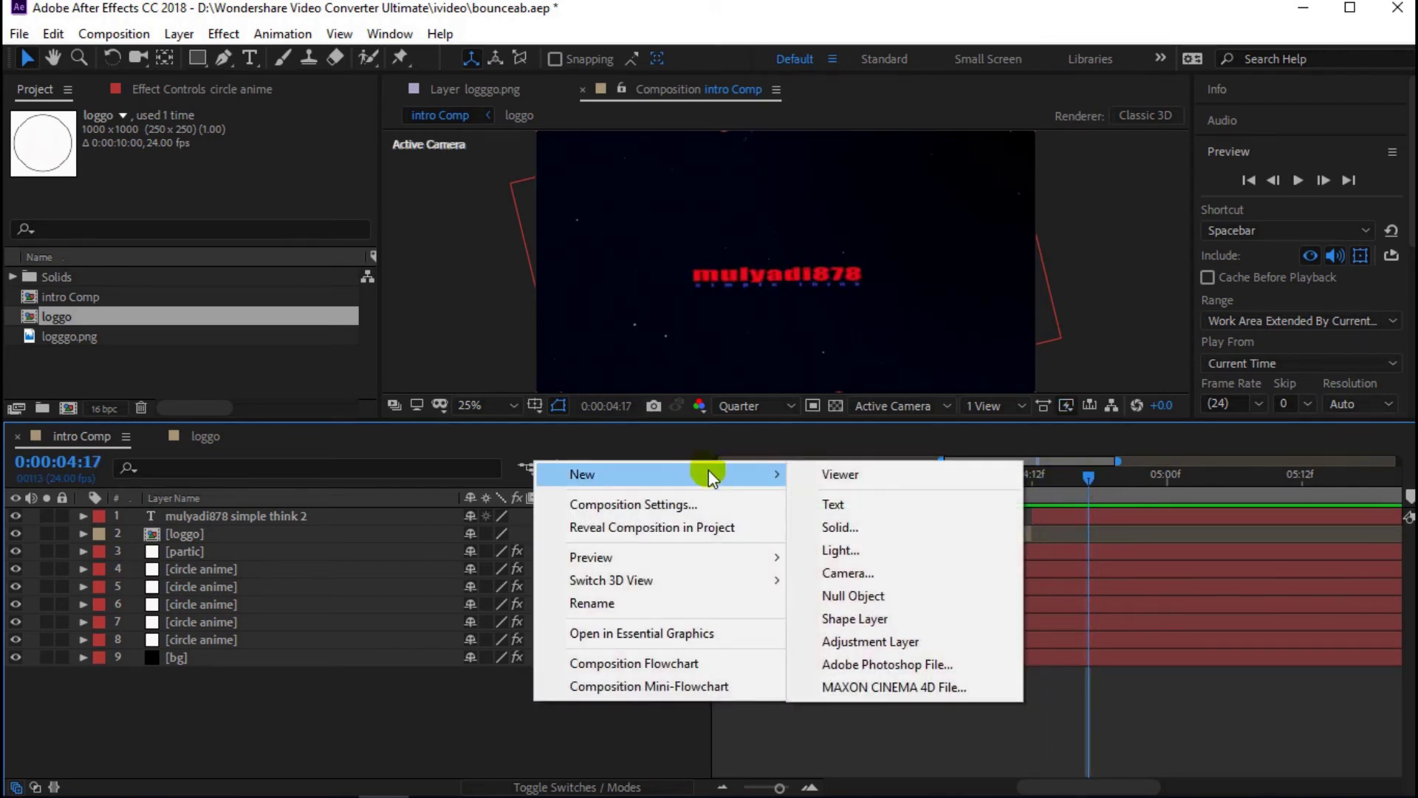
pyautogui.click(916, 643)
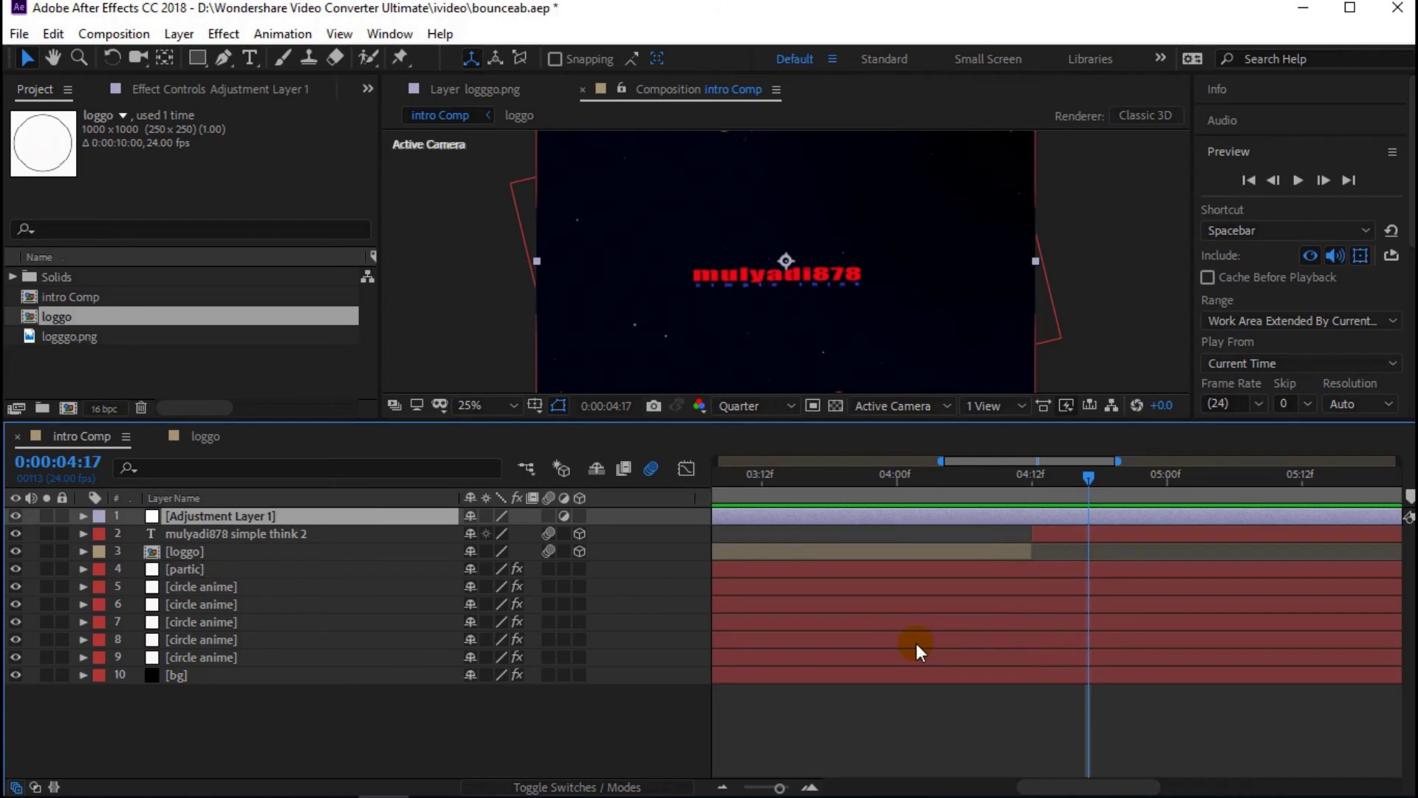
pyautogui.click(353, 721)
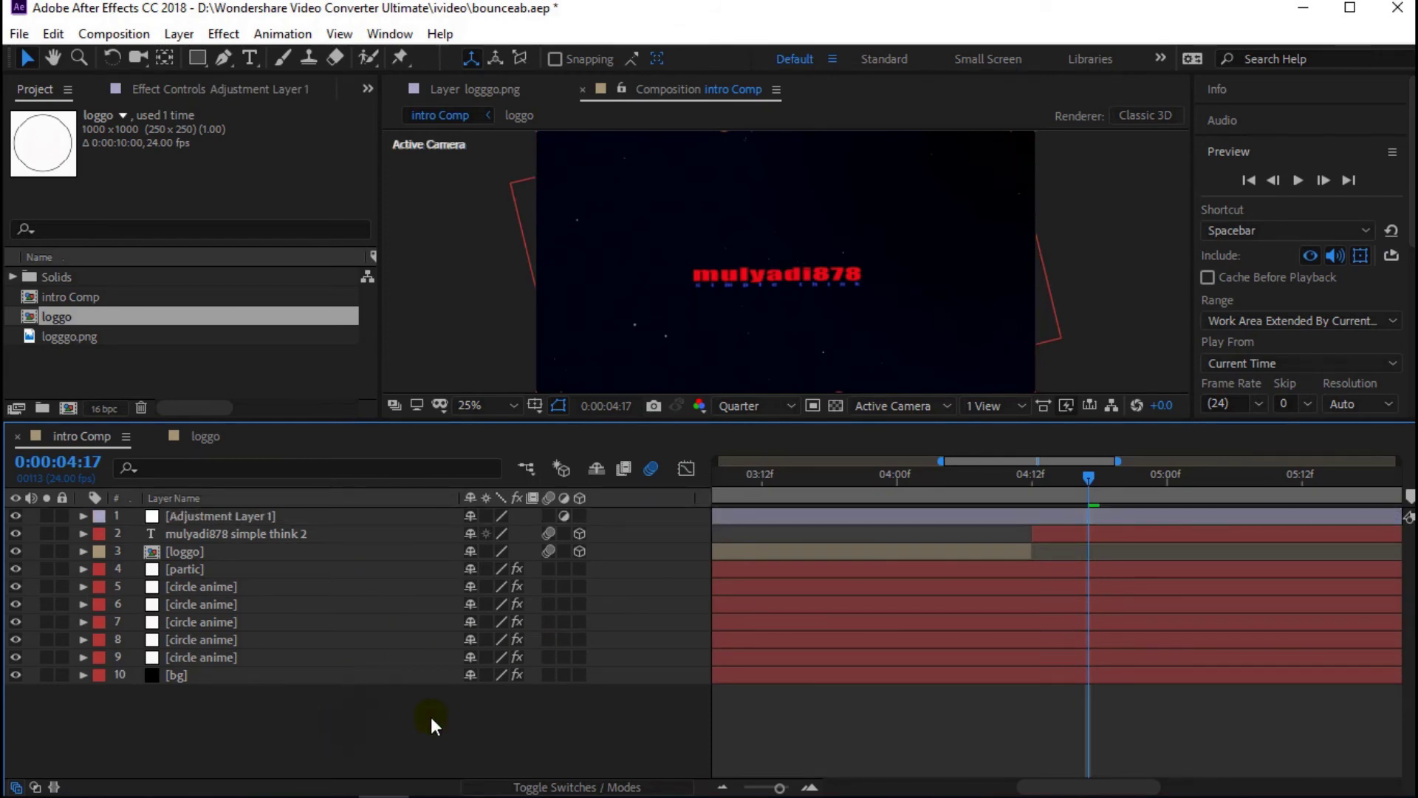
# - Apply the Glow effect to the adjustment layer and set its Glow Threshold to 80%
pyautogui.click(285, 513)
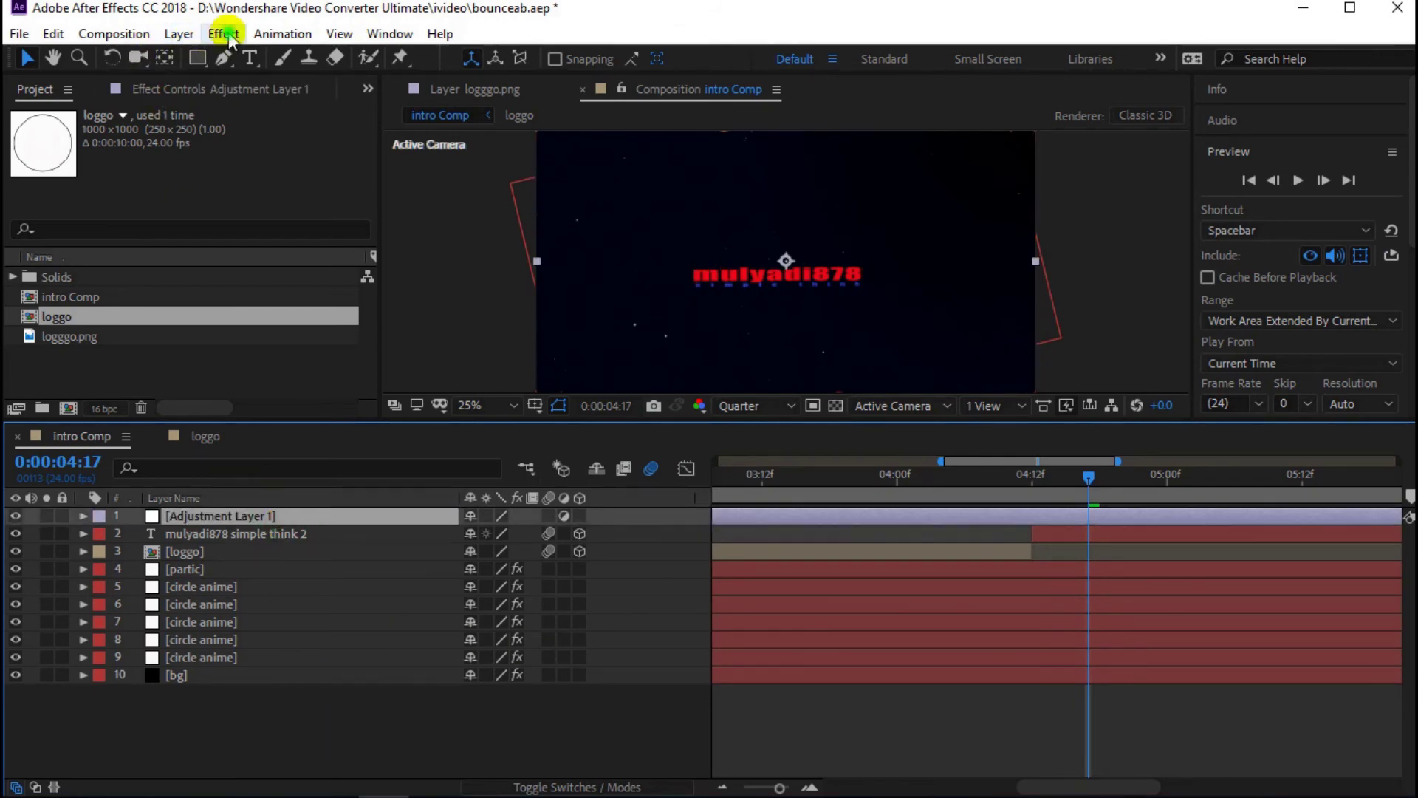
pyautogui.click(223, 34)
pyautogui.moveTo(384, 544)
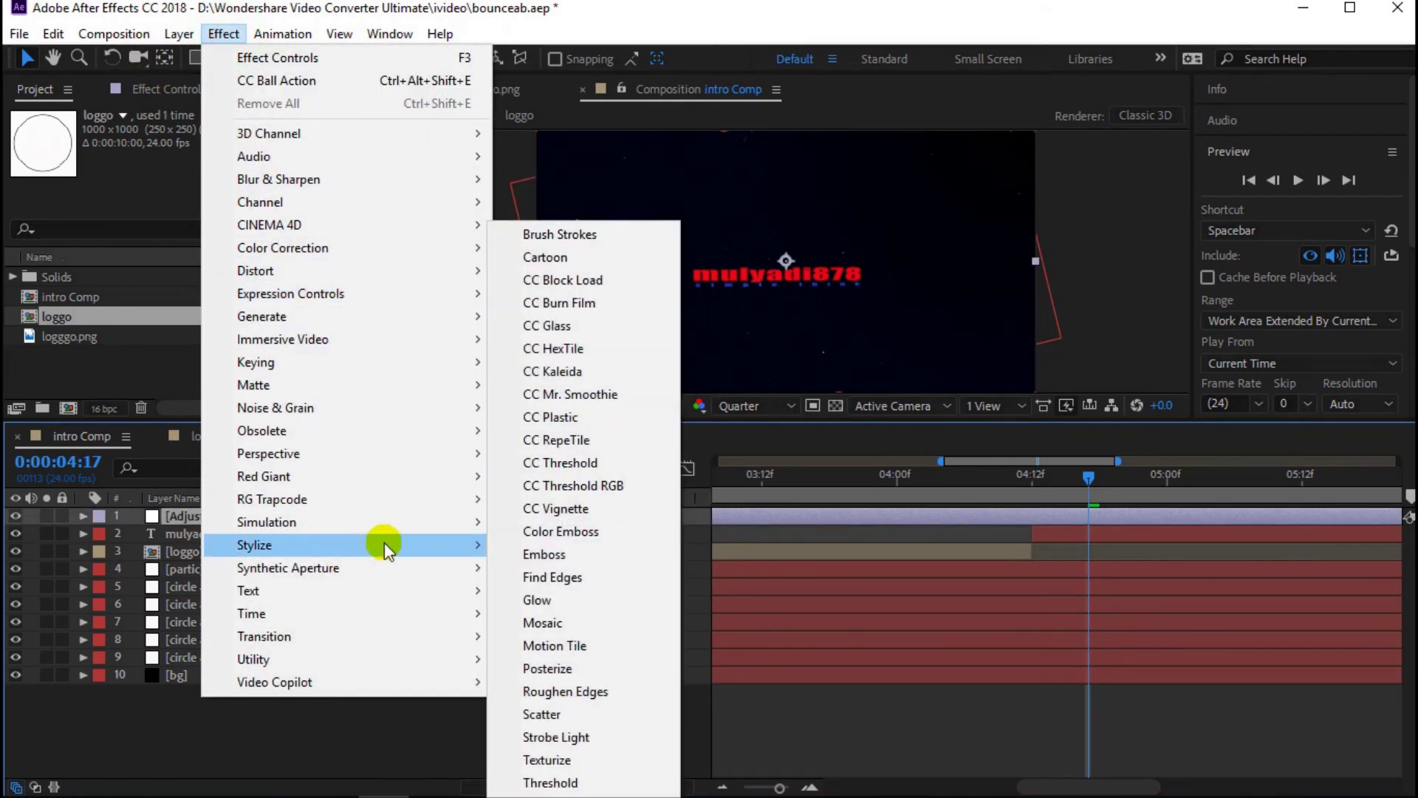
pyautogui.click(552, 604)
pyautogui.click(272, 516)
pyautogui.click(218, 168)
pyautogui.write('80')
pyautogui.press('Return')
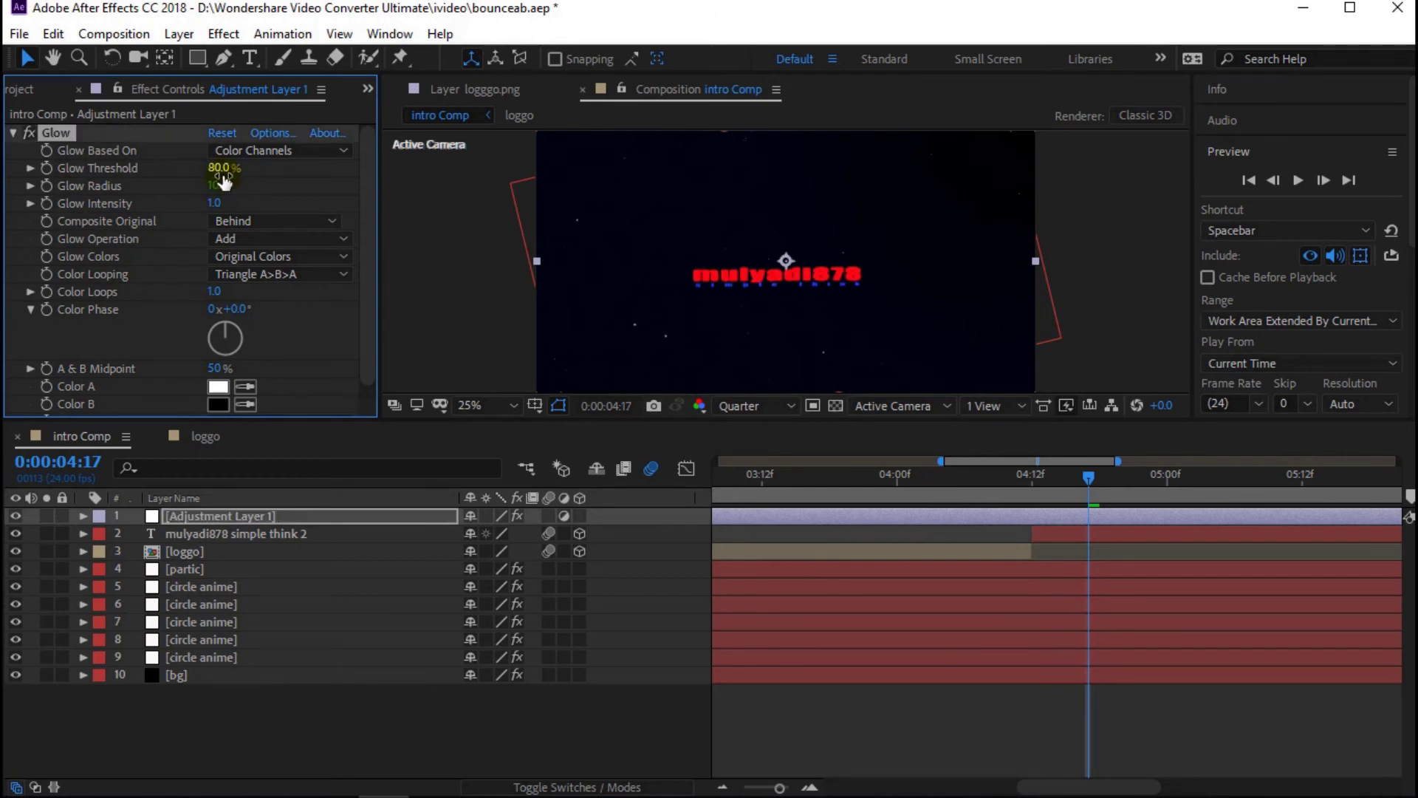
# - Set the Glow Intensity of the adjustment layer's Glow effect to 0.6
pyautogui.click(318, 509)
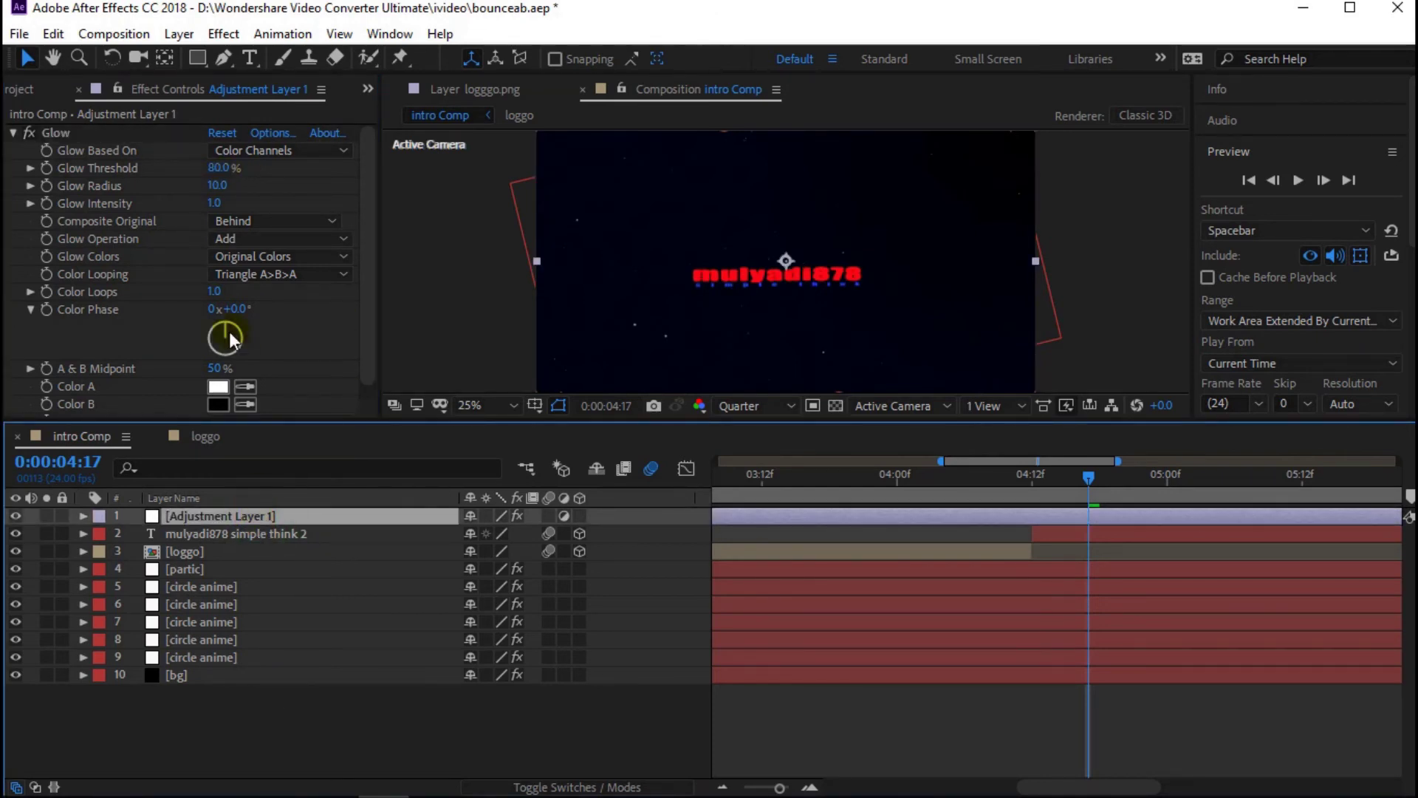
pyautogui.click(215, 200)
pyautogui.write('6')
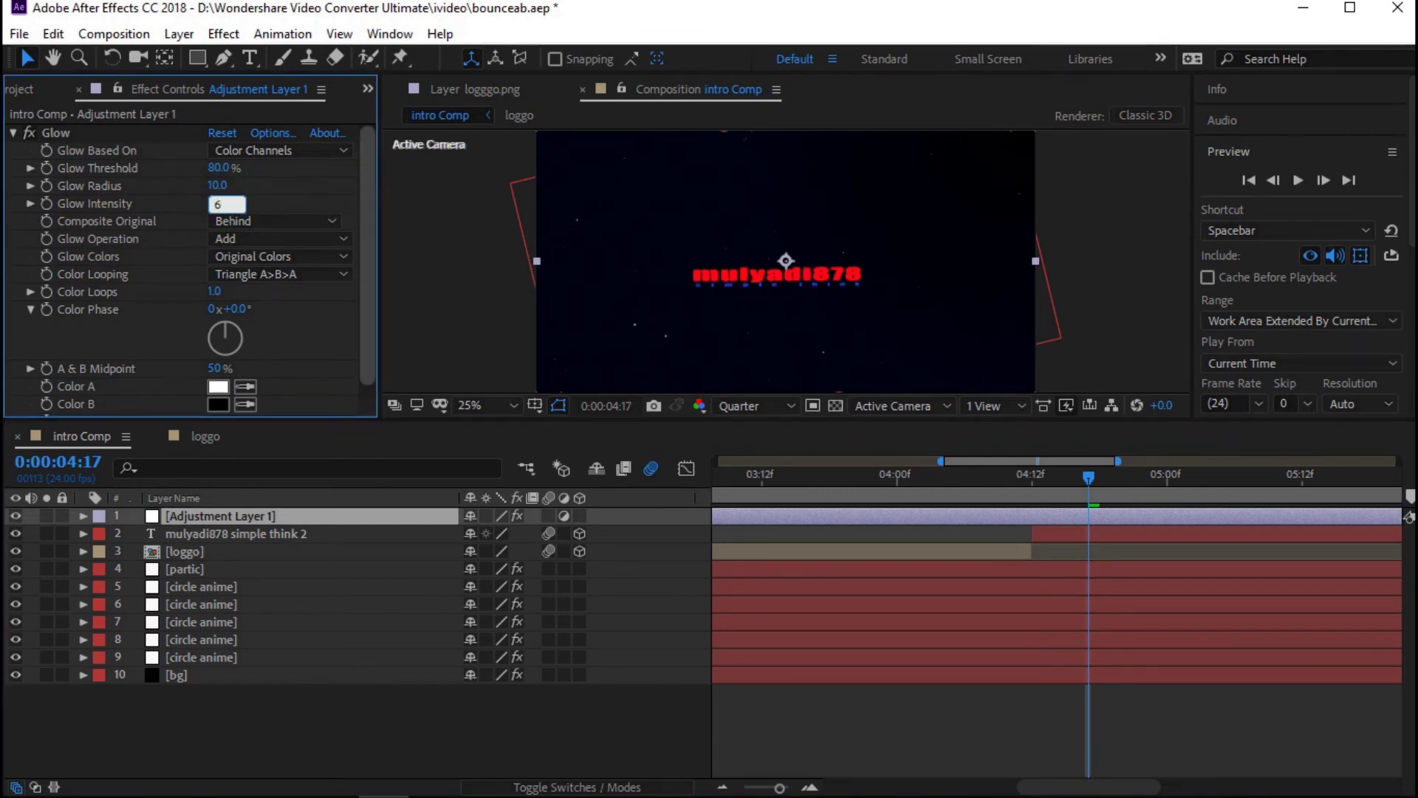
pyautogui.press('Return')
pyautogui.click(216, 202)
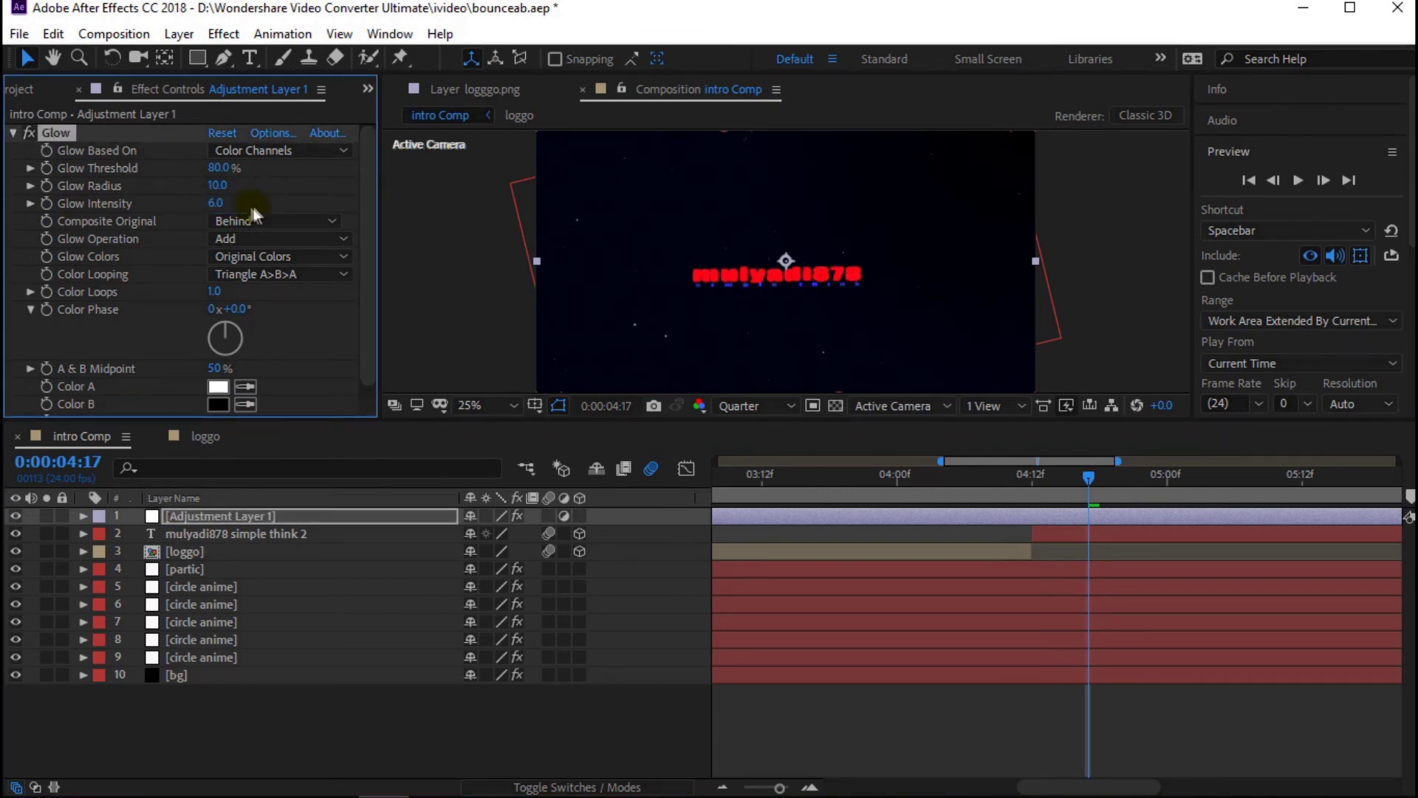
pyautogui.write('06')
pyautogui.click(334, 517)
pyautogui.click(437, 721)
# - Duplicate the Glow effect on the adjustment layer
pyautogui.click(56, 132)
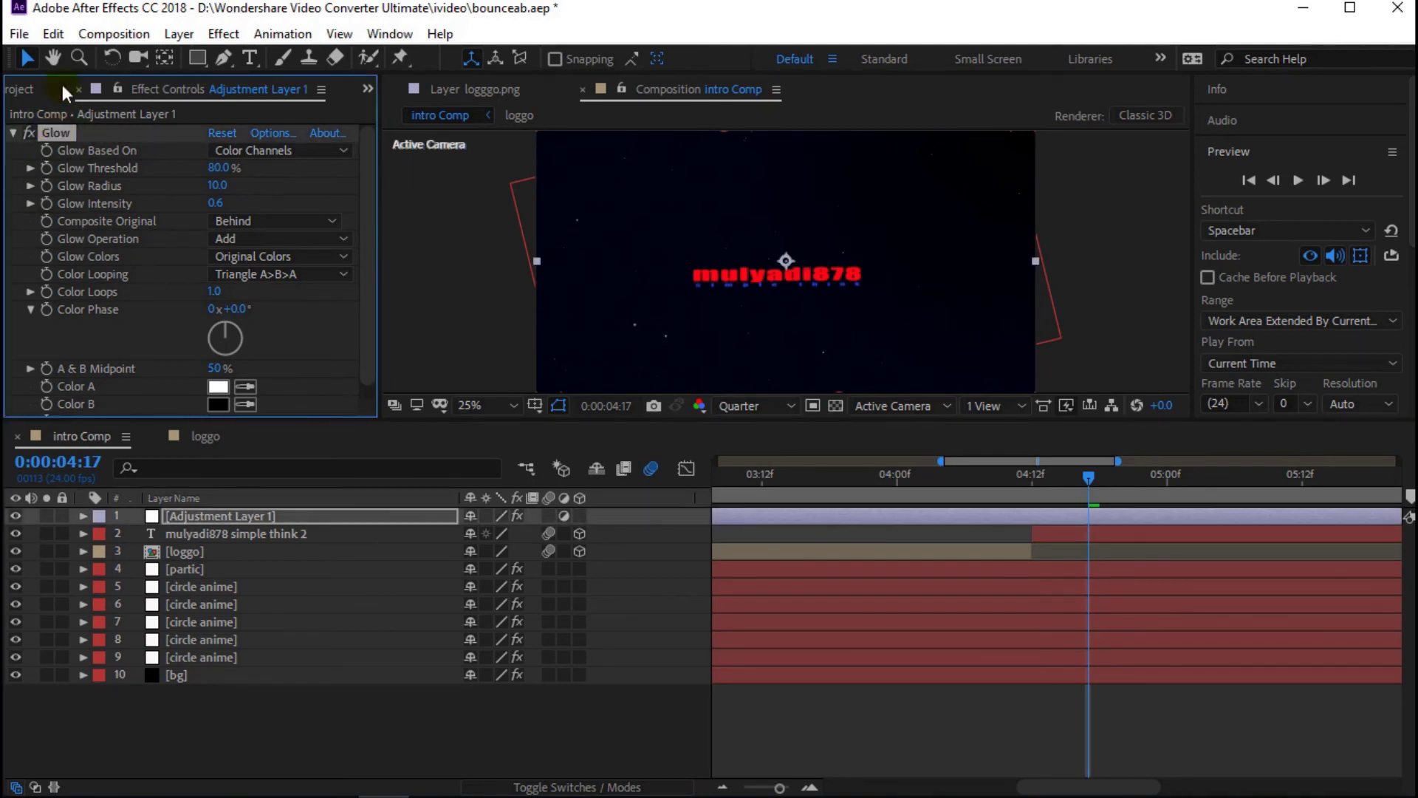
pyautogui.click(53, 34)
pyautogui.click(111, 301)
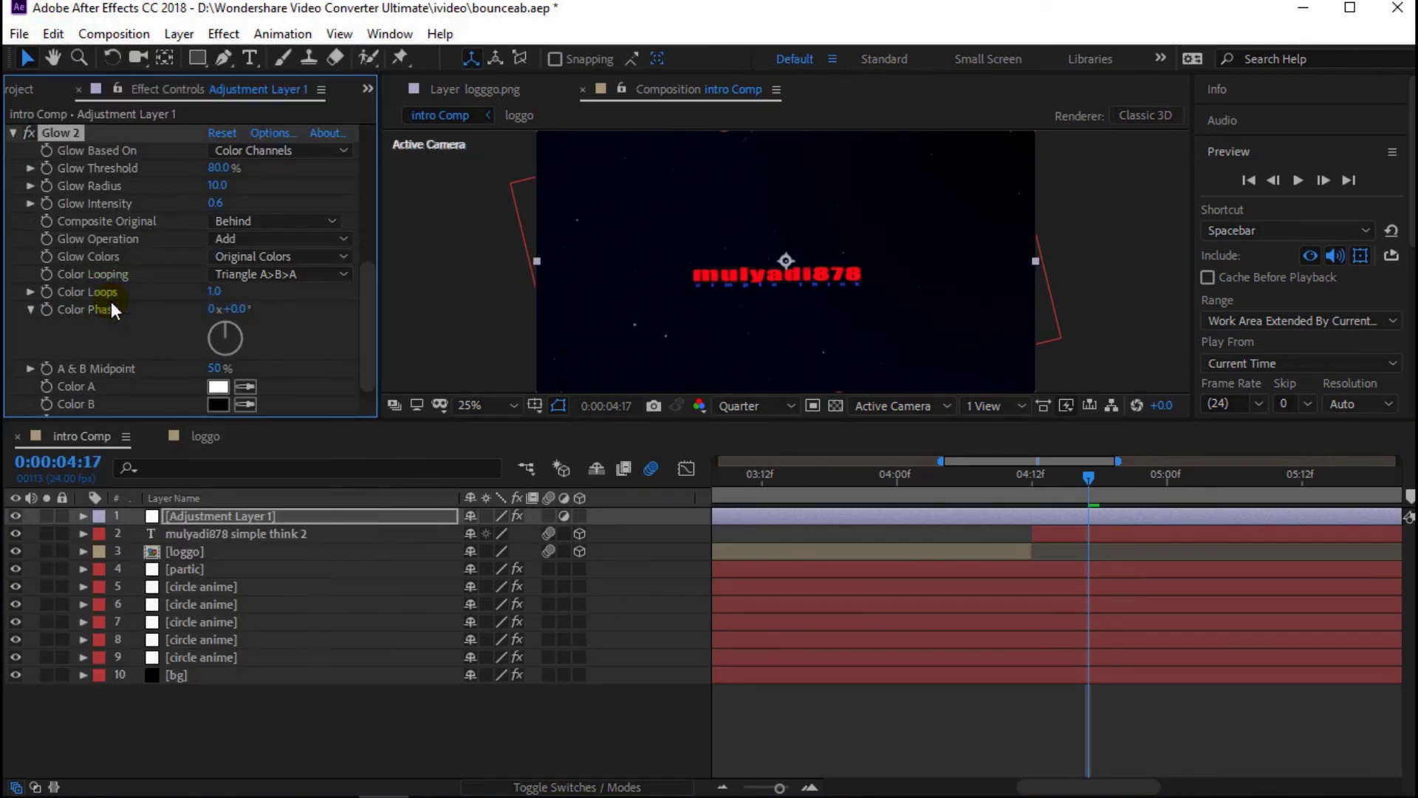
pyautogui.scroll(-1, 126, 241)
pyautogui.scroll(5, 118, 249)
pyautogui.scroll(-5, 135, 273)
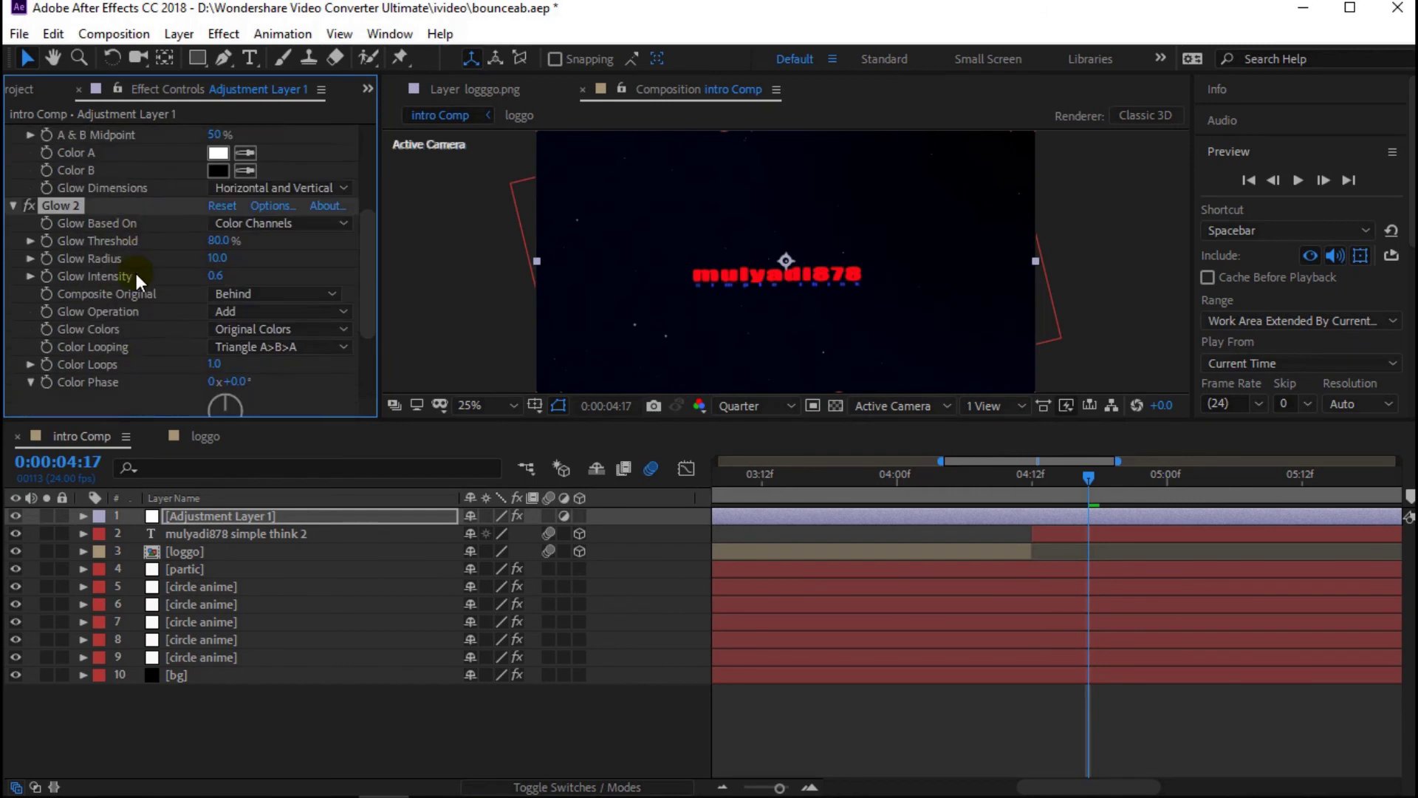
pyautogui.click(278, 724)
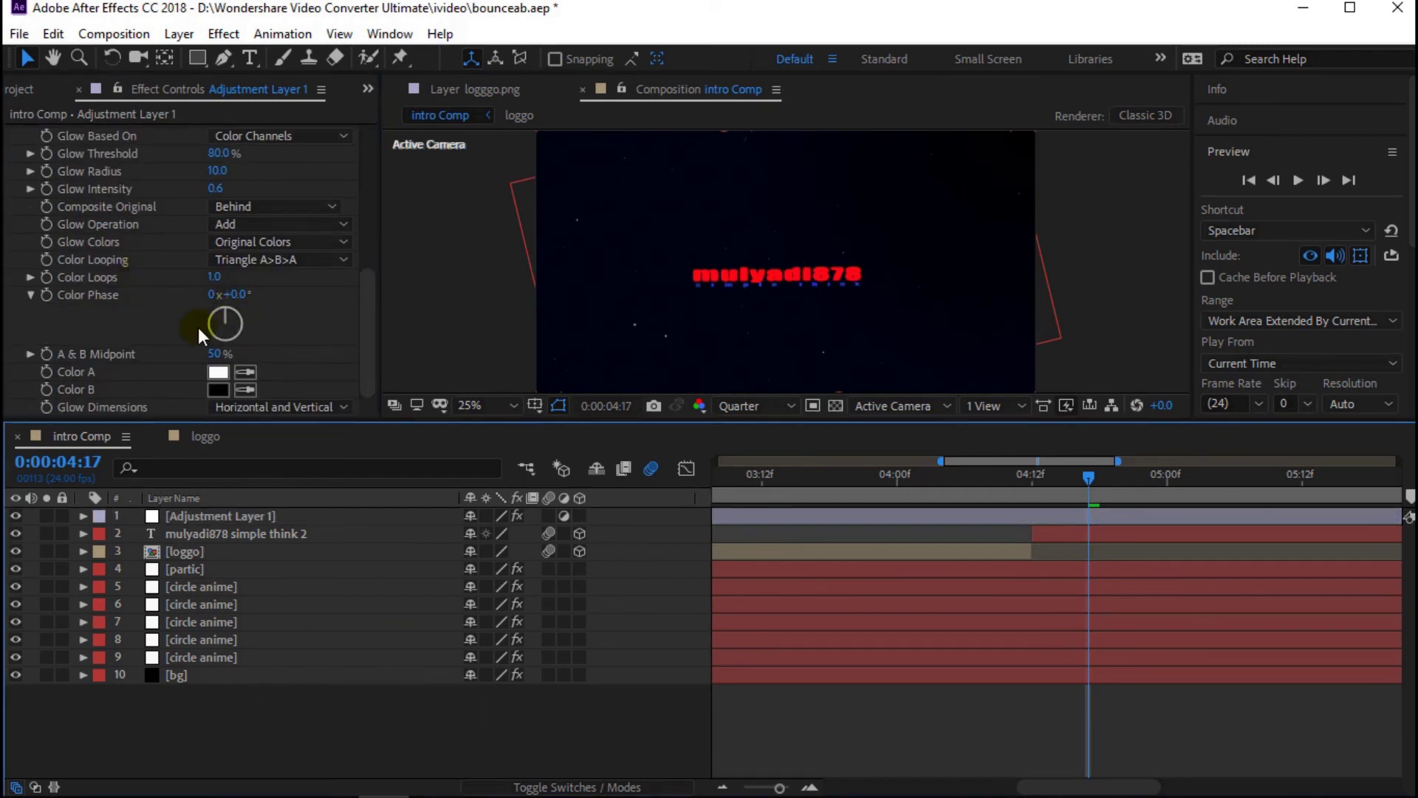
# - Set the Glow Radius of the second Glow effect to 517
pyautogui.scroll(-5, 198, 327)
pyautogui.click(217, 266)
pyautogui.write('517')
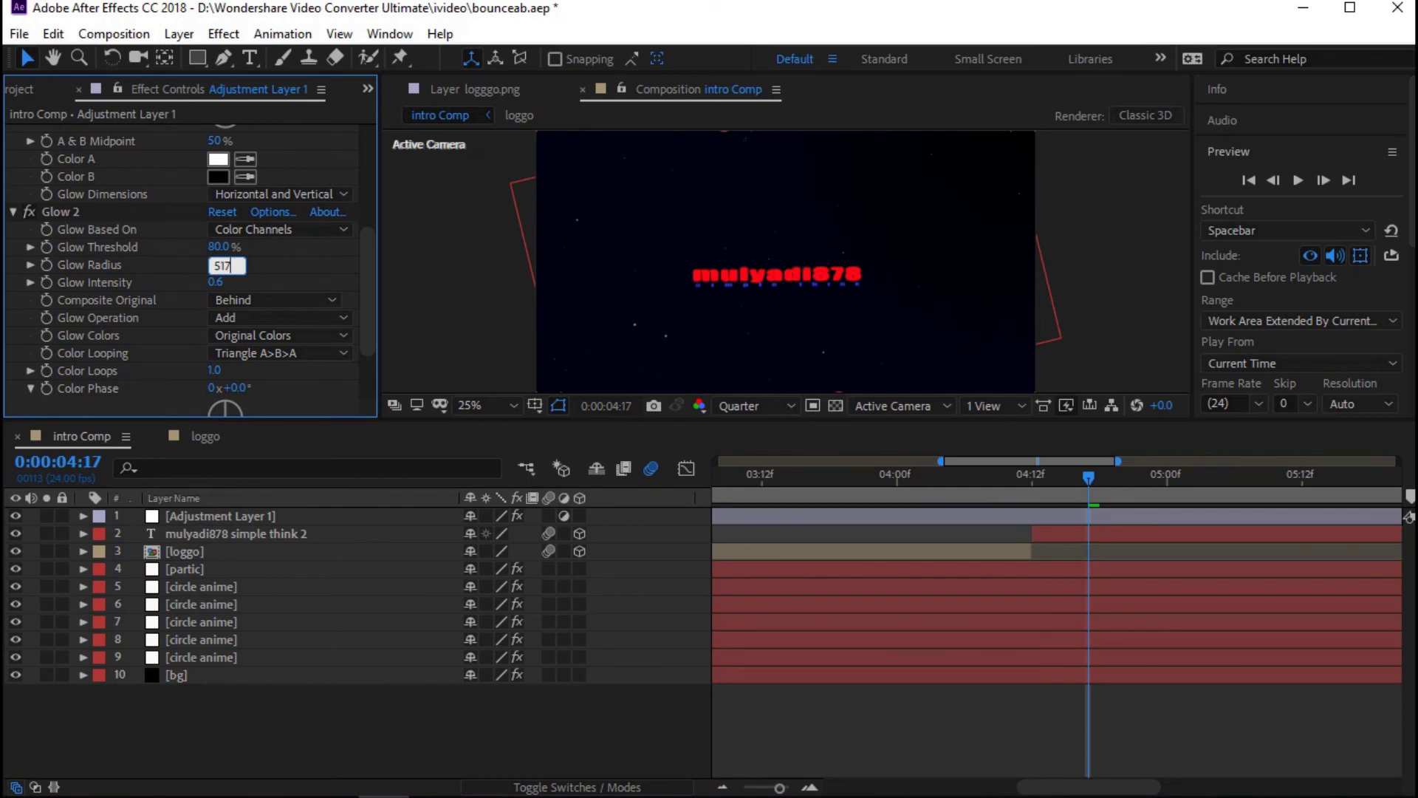
pyautogui.press('Return')
# - Set the second Glow effect's Glow Intensity to 1.2 and play the preview from 0:00:04:17
pyautogui.click(218, 283)
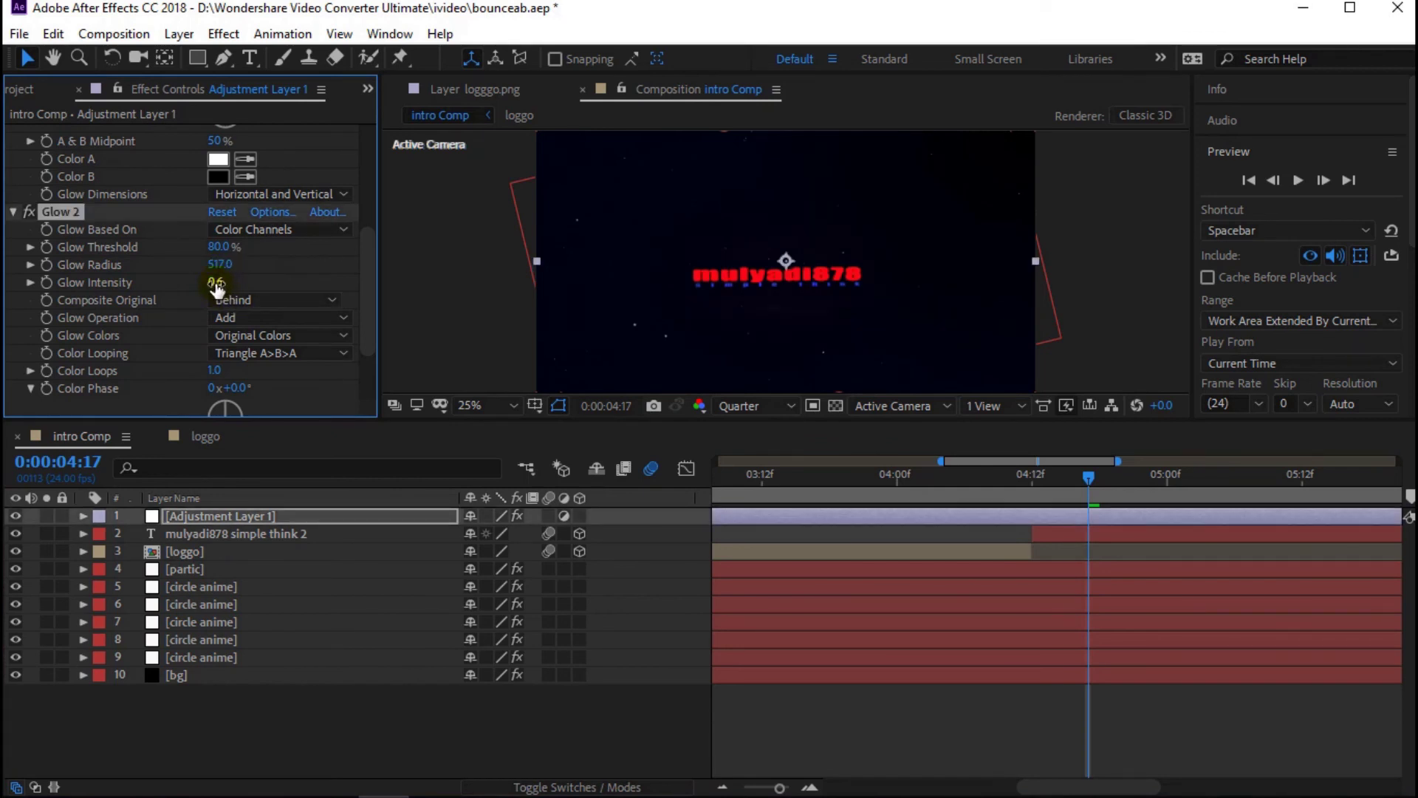
pyautogui.write('12')
pyautogui.press('Return')
pyautogui.click(219, 282)
pyautogui.write('1.2')
pyautogui.press('Return')
pyautogui.click(329, 712)
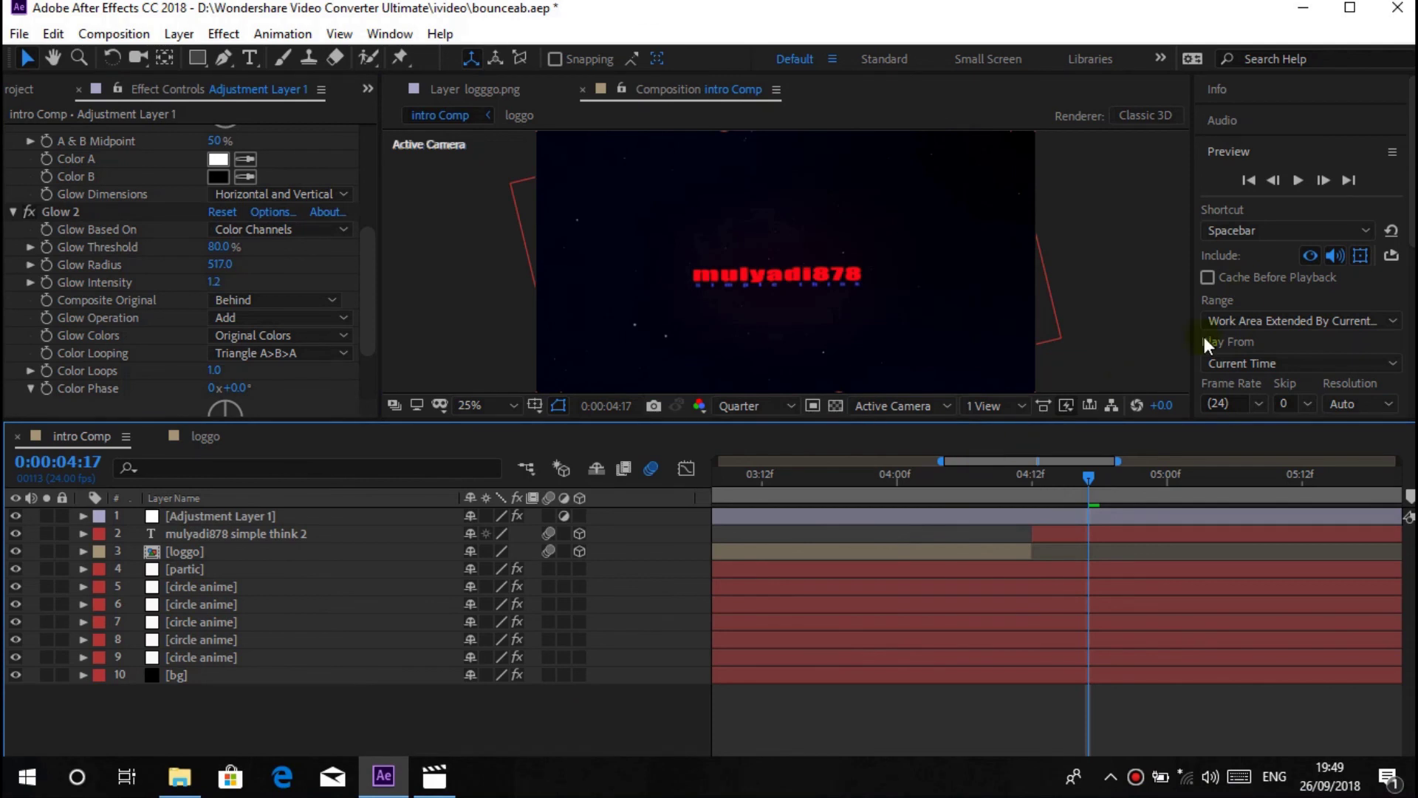
pyautogui.click(1293, 180)
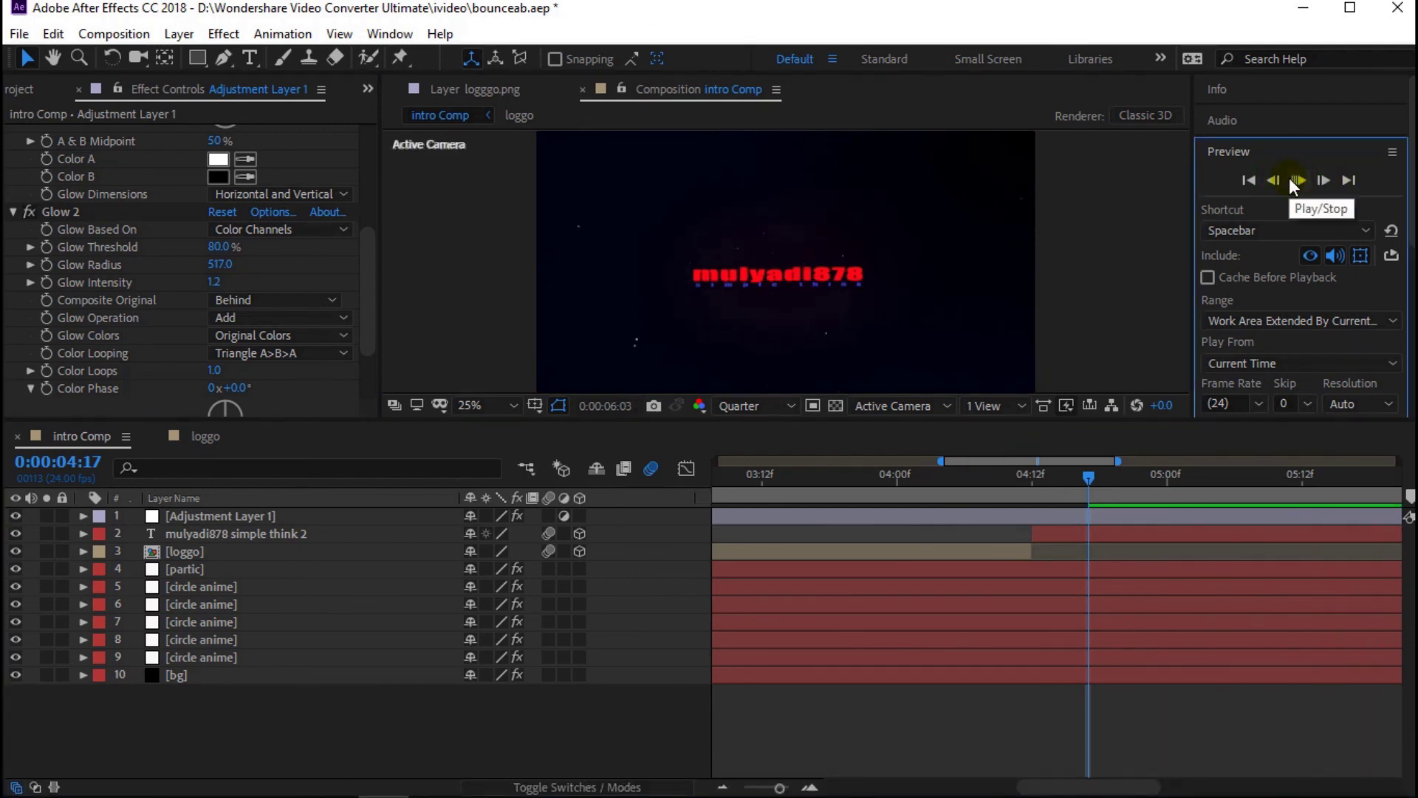